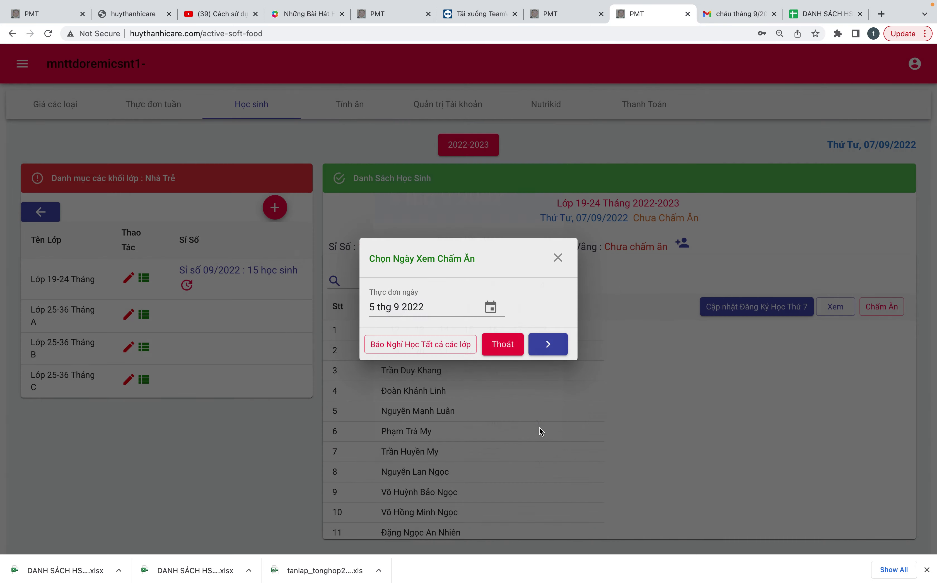
# - Load the 5 September 2022 meal attendance for Lớp 19-24 Tháng, mark students 1 and 4 absent, and save
pyautogui.click(546, 343)
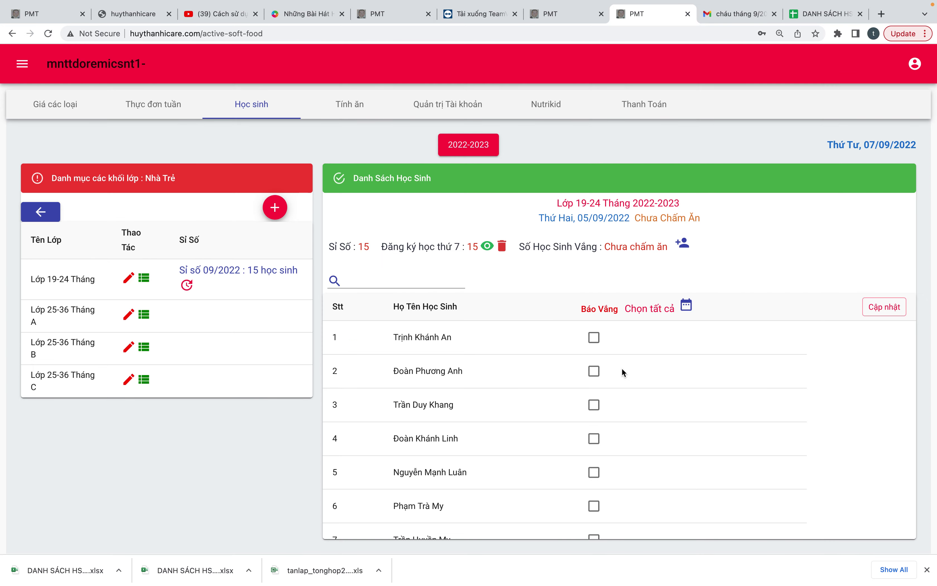
pyautogui.click(599, 343)
pyautogui.click(594, 439)
pyautogui.click(868, 312)
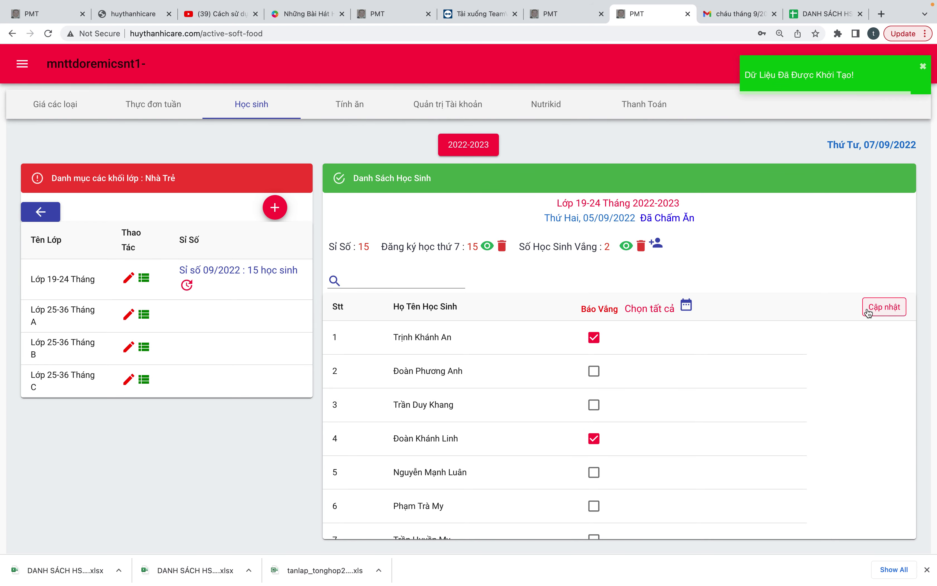
# - Mark student 3 of Lớp 25-36 Tháng A absent and save the class's meal attendance
pyautogui.click(148, 314)
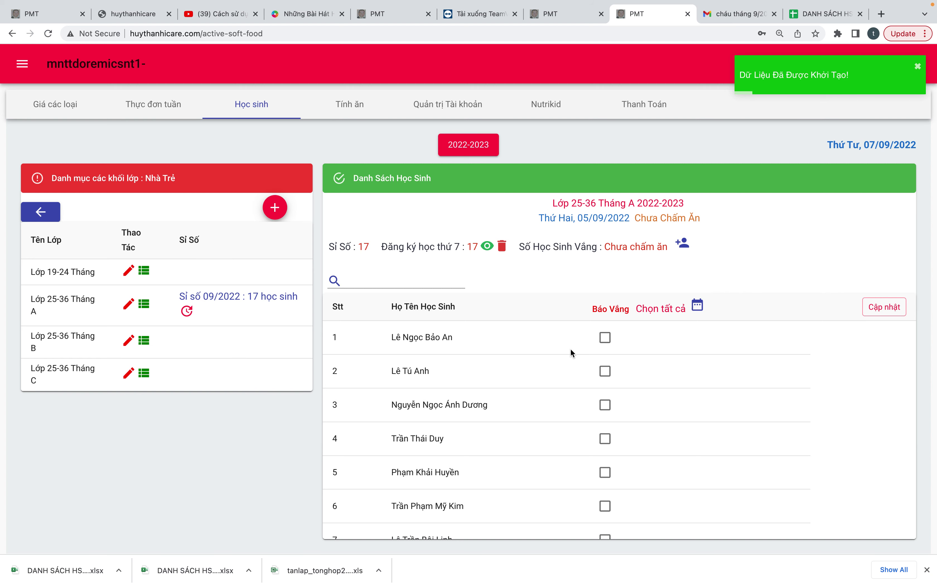
pyautogui.click(605, 406)
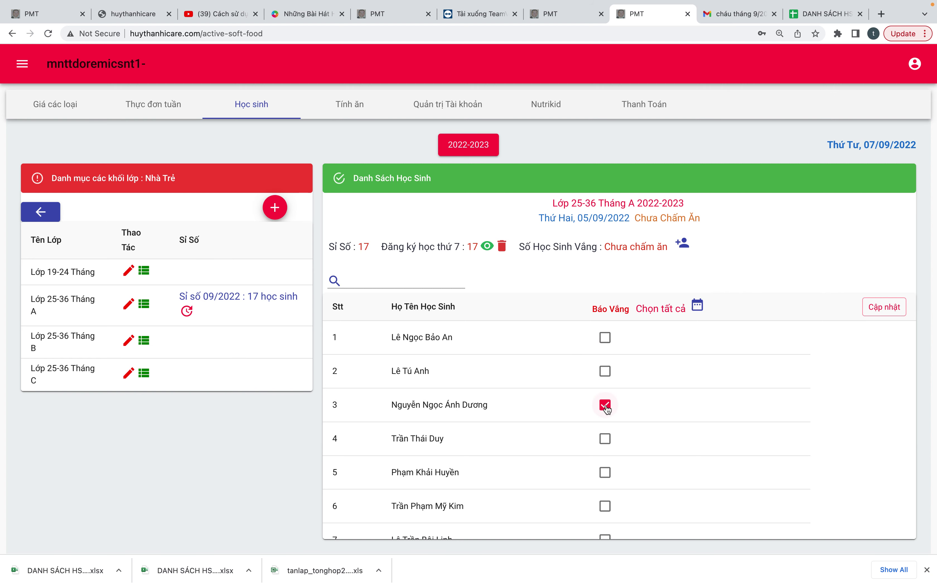
pyautogui.click(890, 308)
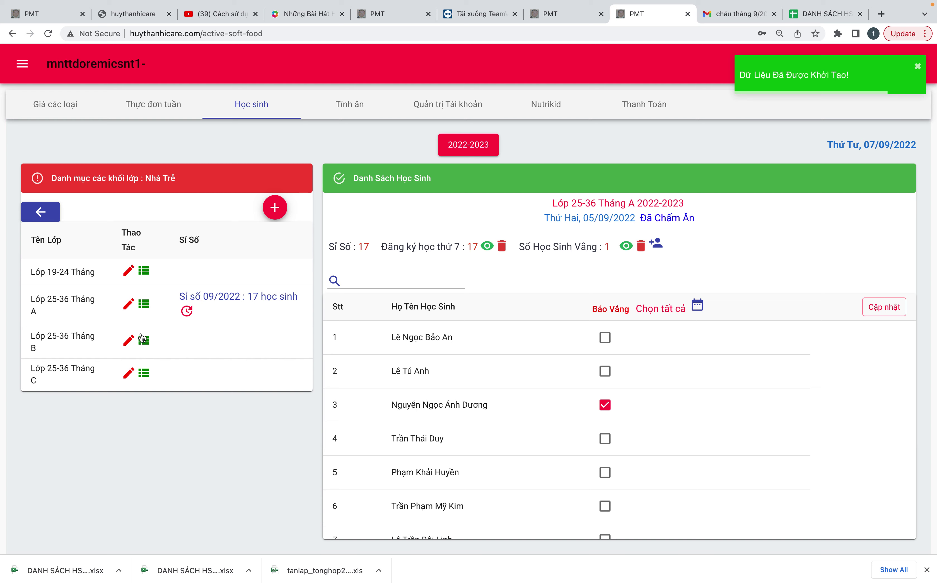
# - Mark student 4 of Lớp 25-36 Tháng B absent and save the class's meal attendance
pyautogui.click(144, 340)
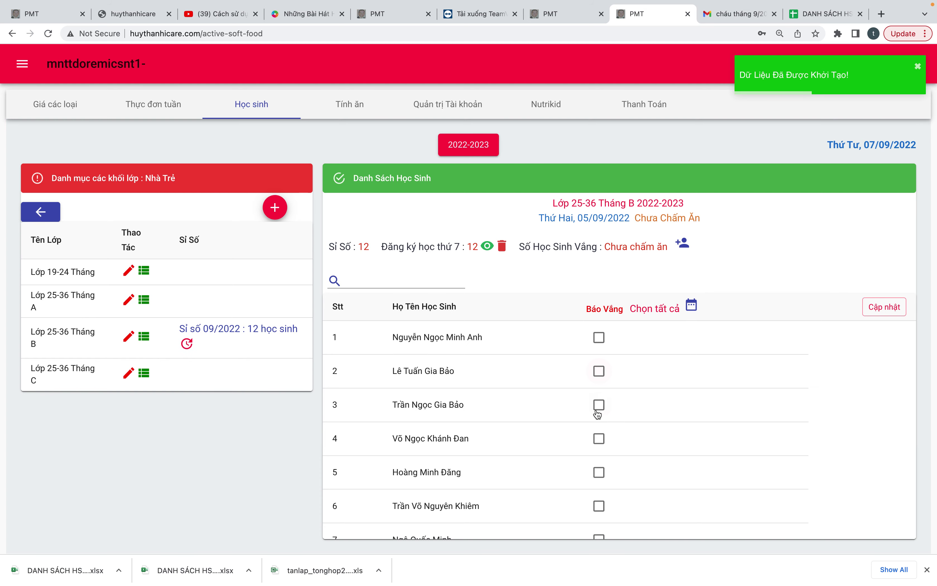
pyautogui.click(599, 439)
pyautogui.click(892, 308)
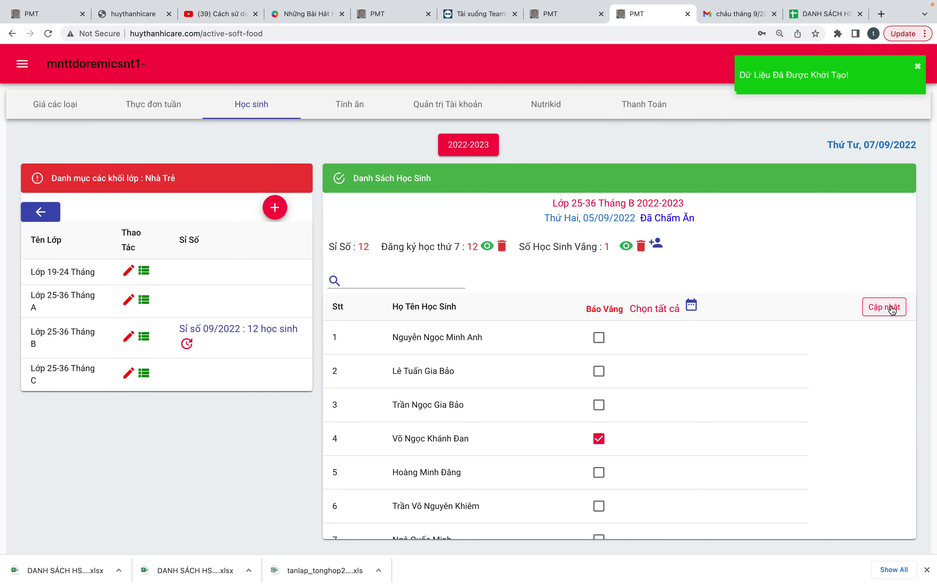
# - Mark students 2, 3 and 5 of Lớp 25-36 Tháng C absent, save the attendance and leave the Nhà Trẻ class list
pyautogui.click(144, 373)
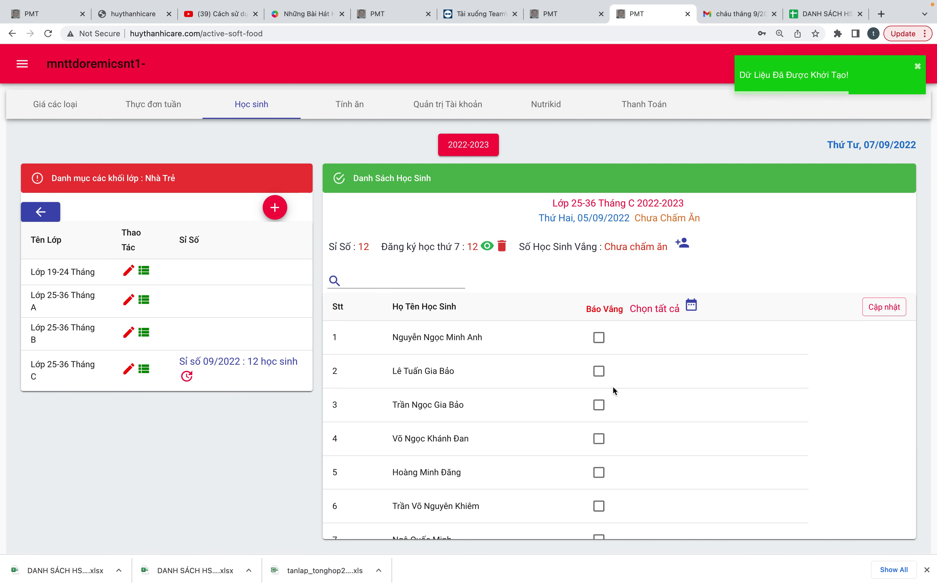
pyautogui.click(599, 404)
pyautogui.click(599, 371)
pyautogui.click(599, 472)
pyautogui.click(882, 306)
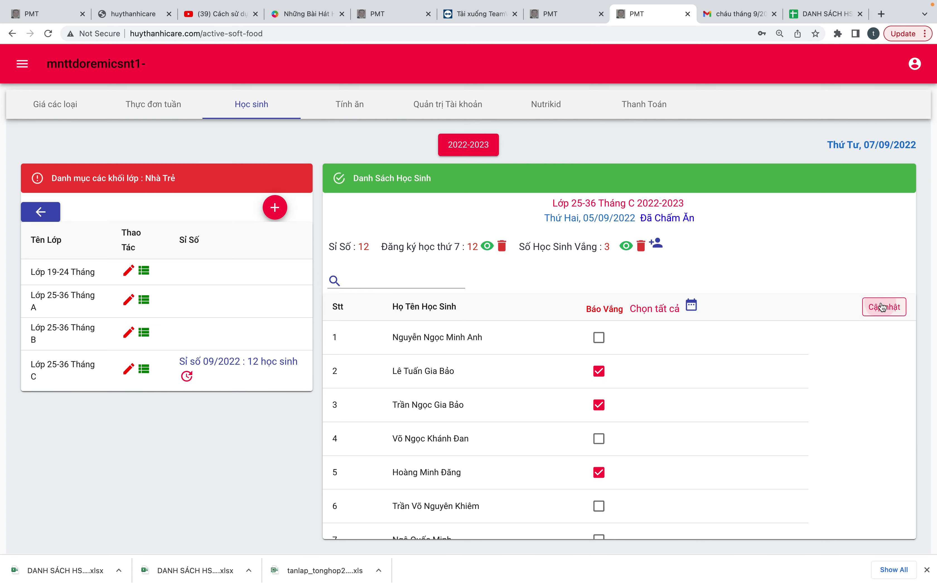
pyautogui.click(40, 212)
# - In Tính ăn, set the date to 7 September 2022 and display the Bảng Chấm Ăn Các Lớp 09/2022 report for Lớp 19-24 Tháng
pyautogui.click(356, 110)
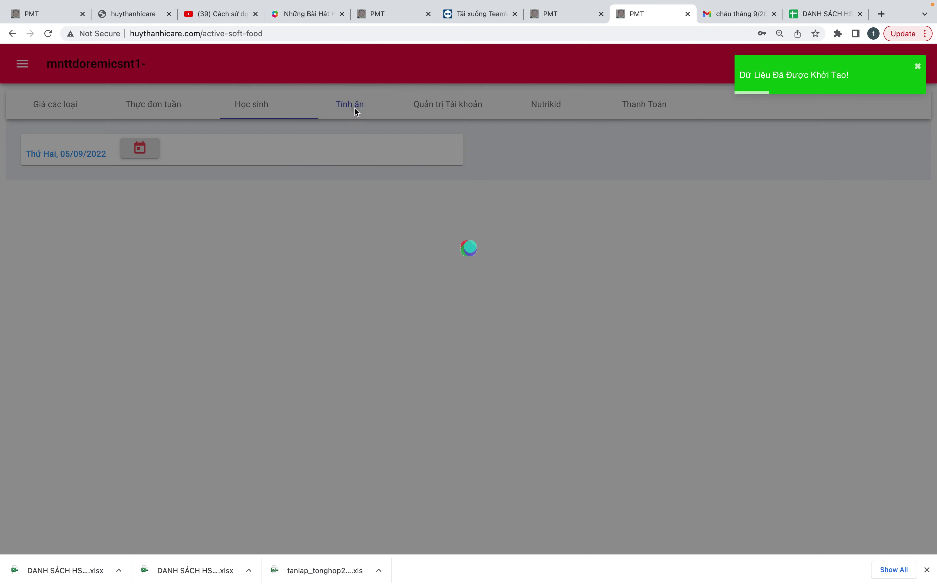
pyautogui.click(141, 147)
pyautogui.click(518, 341)
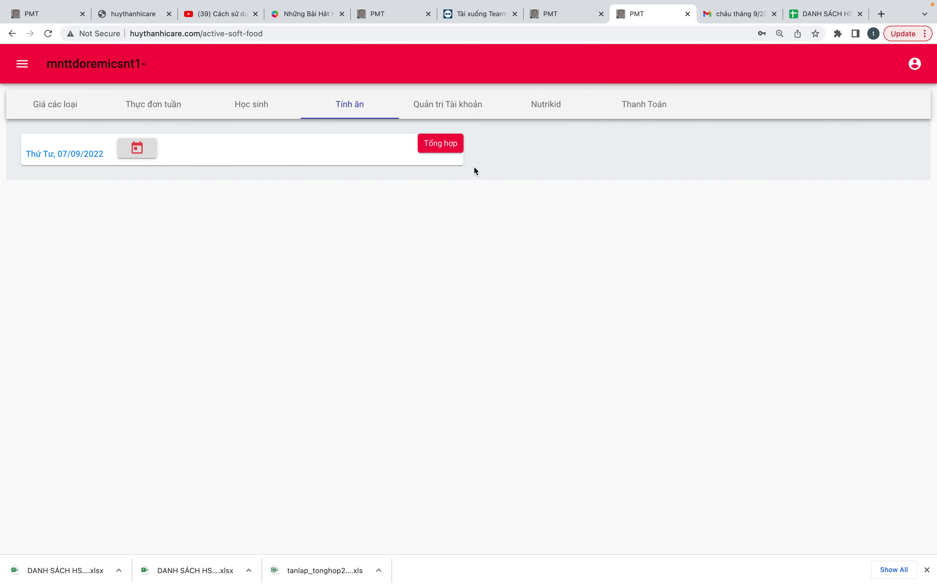
pyautogui.click(443, 142)
pyautogui.click(451, 256)
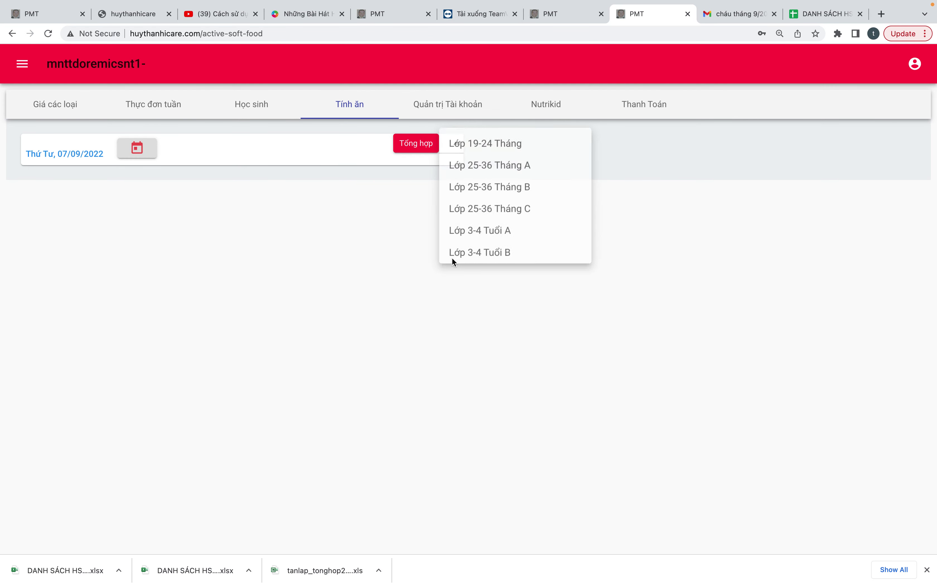
pyautogui.click(381, 220)
pyautogui.click(449, 144)
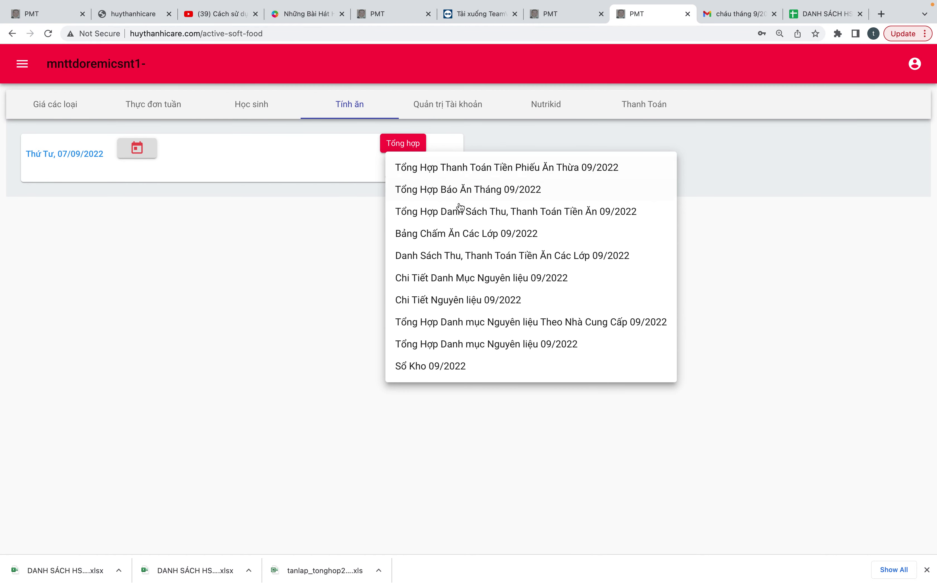
pyautogui.click(465, 232)
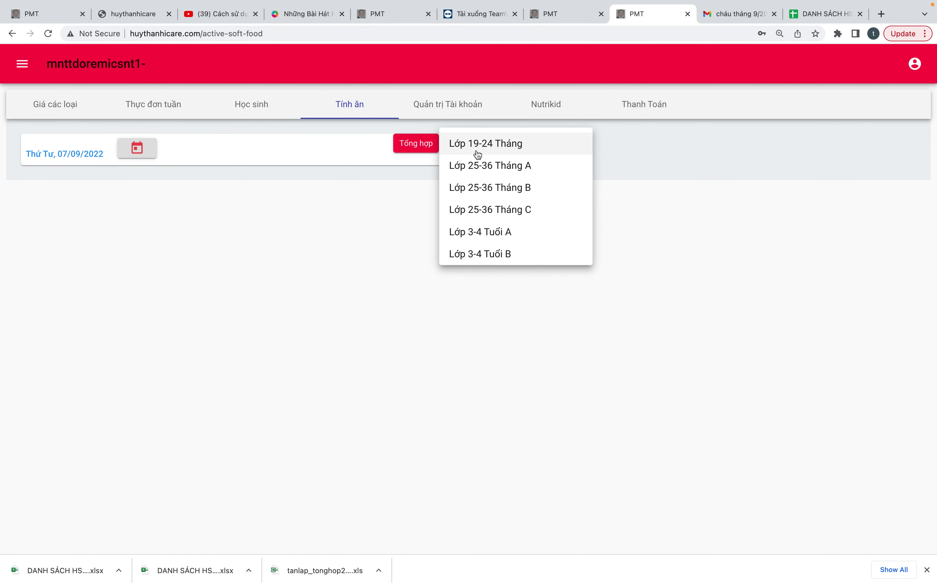
pyautogui.click(476, 151)
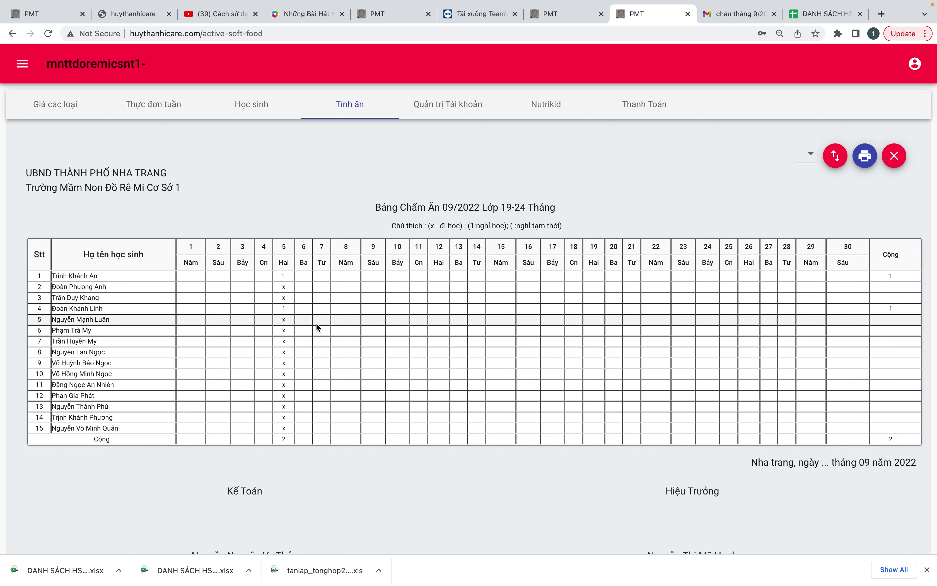
# - Show the 09/2022 meal attendance sheets for Lớp 25-36 Tháng A, Lớp 25-36 Tháng B and Lớp 3-4 Tuổi B in turn
pyautogui.click(805, 155)
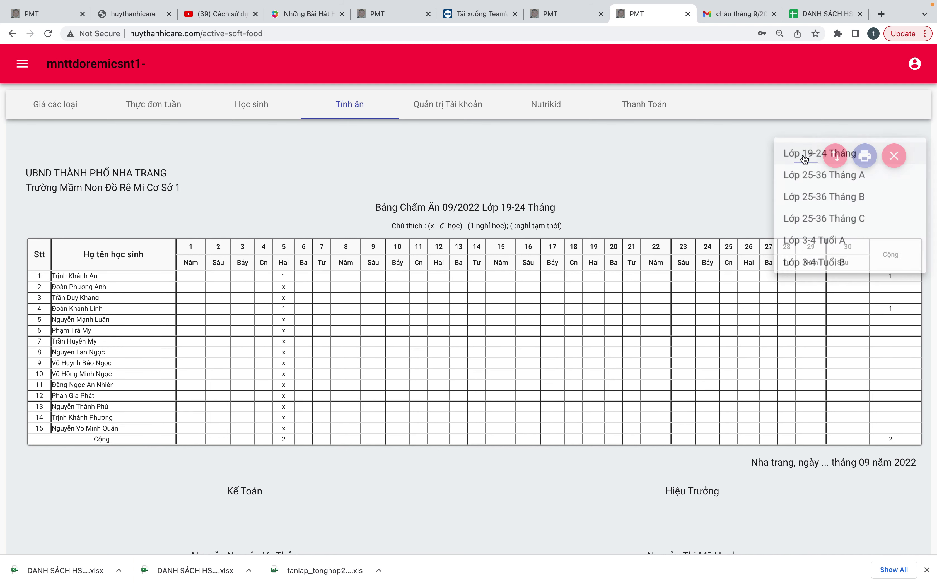
pyautogui.click(804, 176)
pyautogui.click(800, 156)
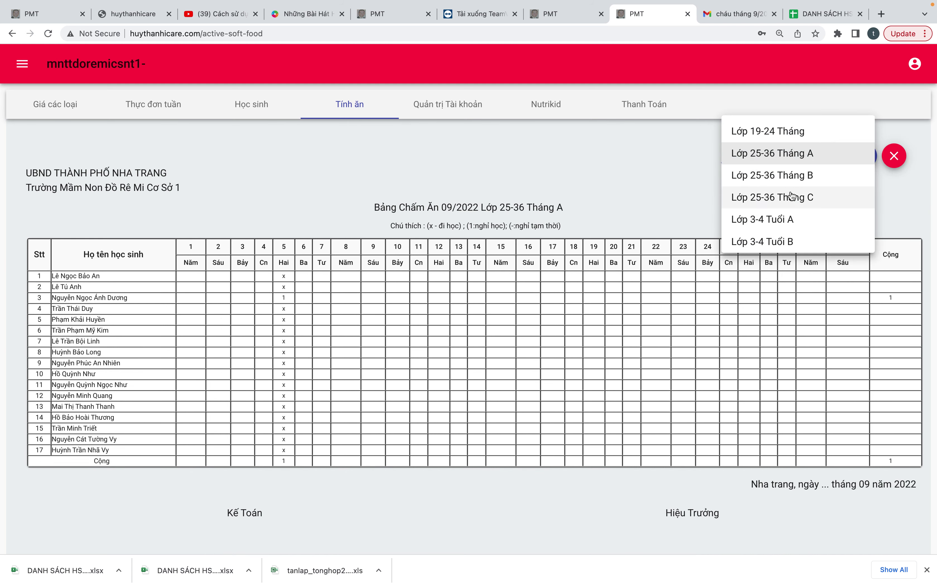
pyautogui.click(791, 184)
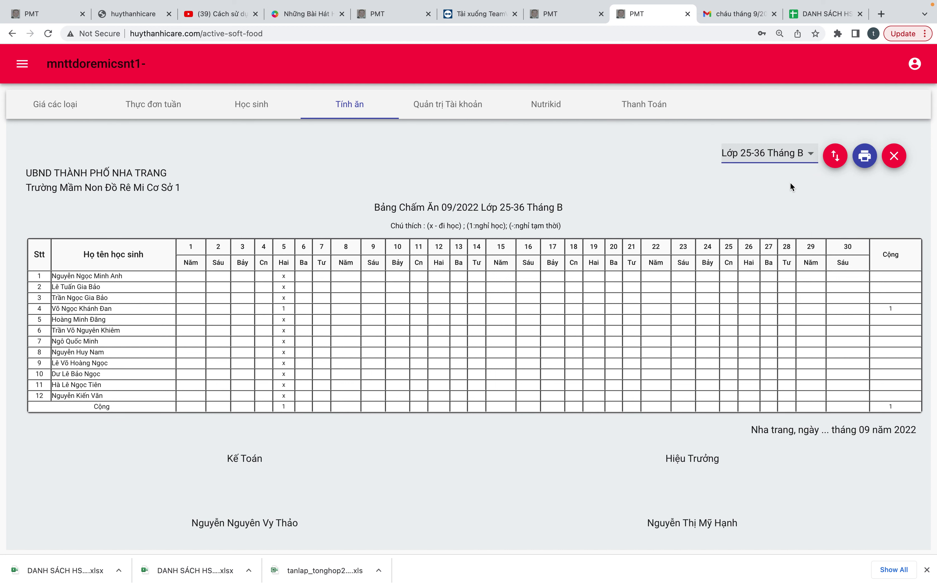
pyautogui.click(780, 157)
pyautogui.click(774, 220)
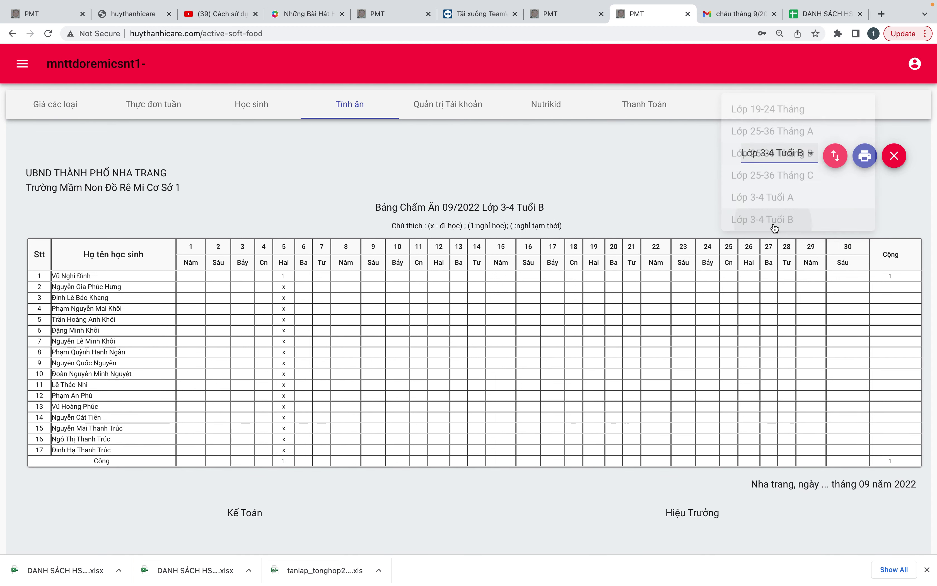
# - Examine the 09/2022 meal attendance sheet for Lớp 5-6 Tuổi D and close the report
pyautogui.click(774, 159)
pyautogui.scroll(-4, 816, 145)
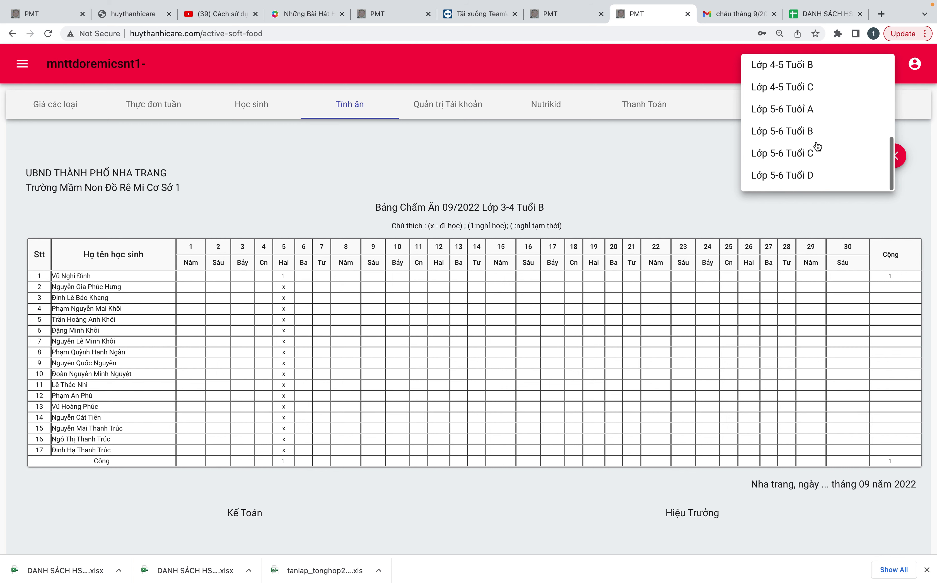
pyautogui.click(813, 180)
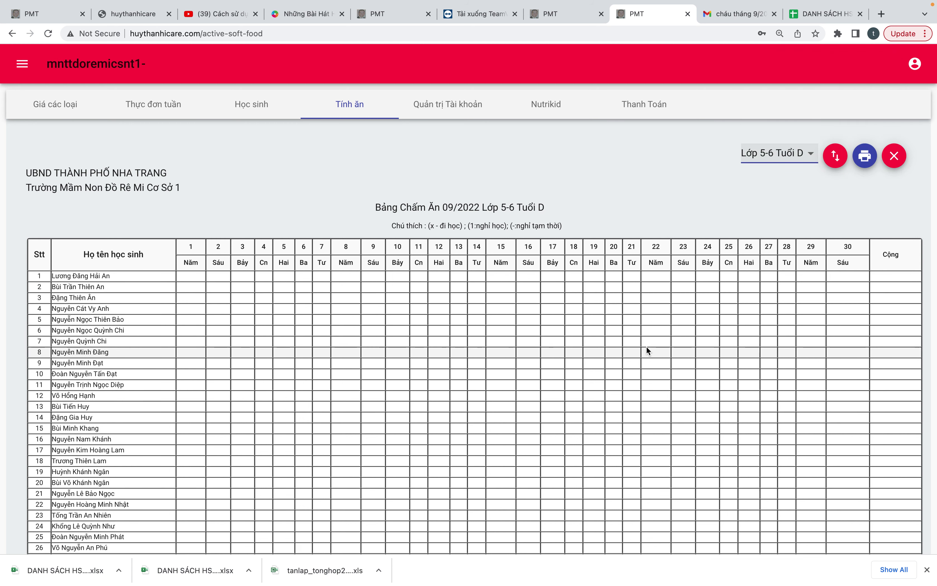
pyautogui.scroll(-2, 646, 345)
pyautogui.scroll(-3, 646, 345)
pyautogui.scroll(1, 646, 346)
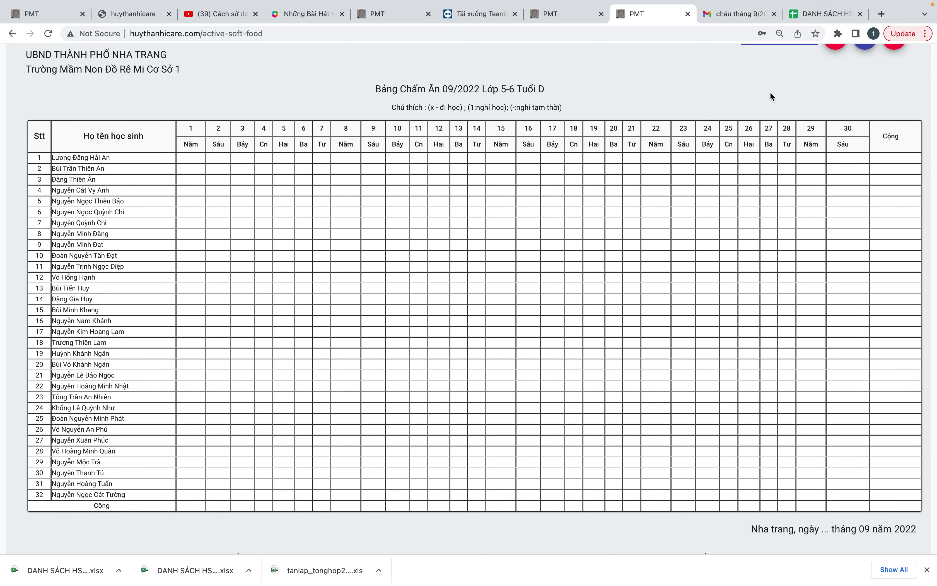
pyautogui.scroll(2, 770, 93)
pyautogui.scroll(1, 771, 91)
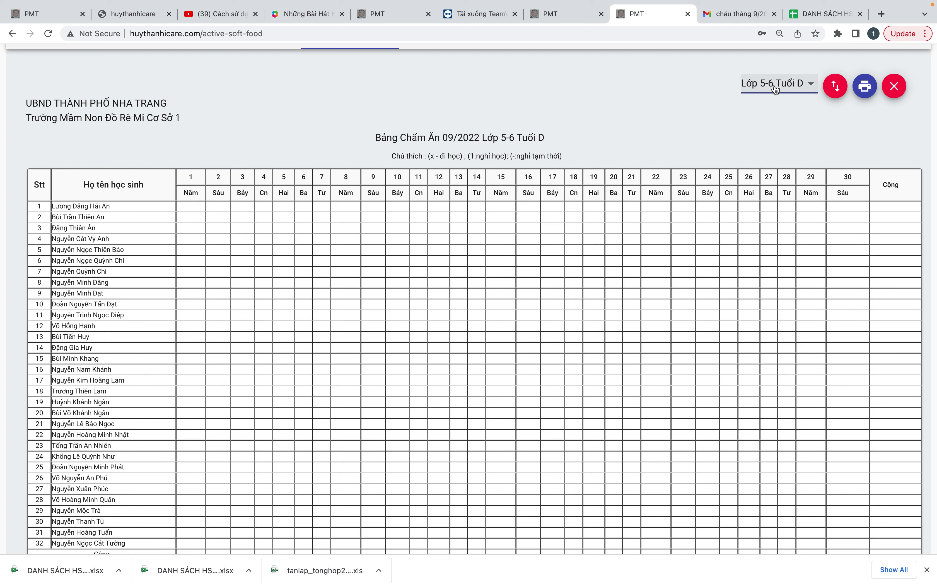
pyautogui.click(893, 87)
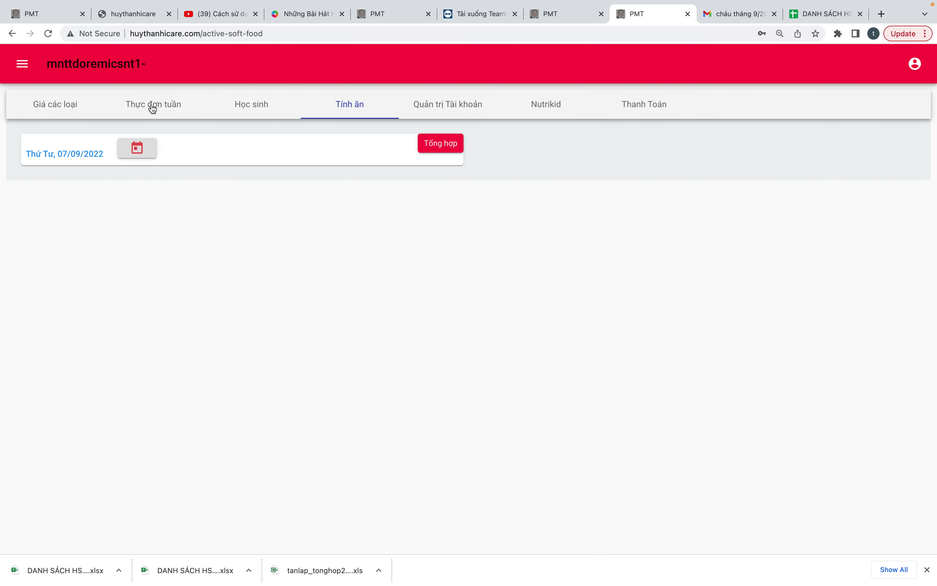
# - Return to the Học sinh section and load the meal attendance for 5 September 2022
pyautogui.click(251, 104)
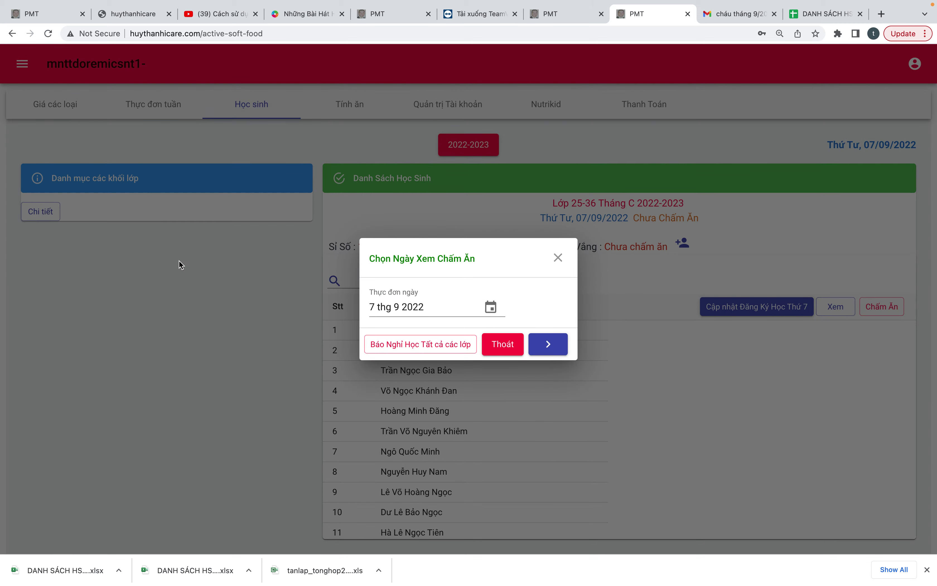
pyautogui.click(491, 307)
pyautogui.click(391, 244)
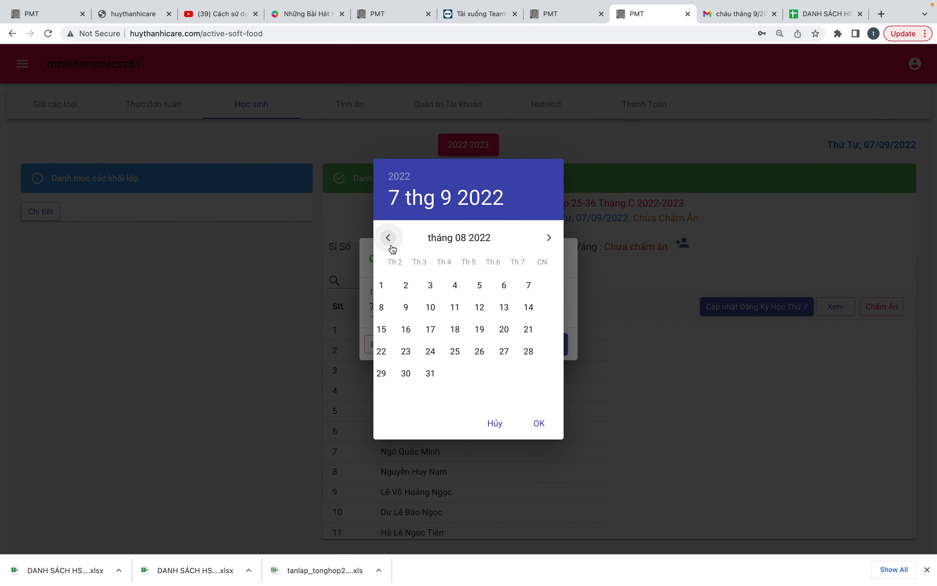
pyautogui.click(548, 242)
pyautogui.click(395, 307)
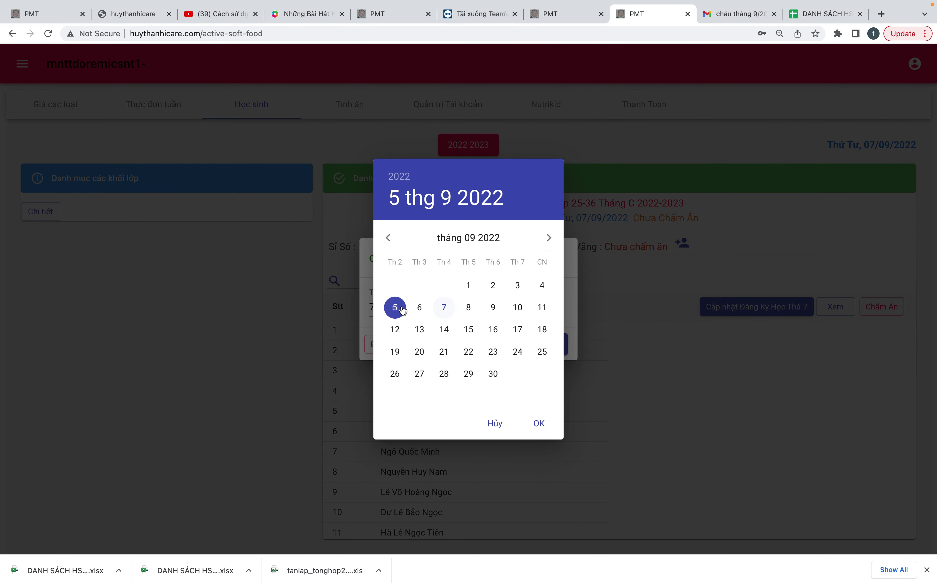
pyautogui.click(538, 423)
pyautogui.click(549, 344)
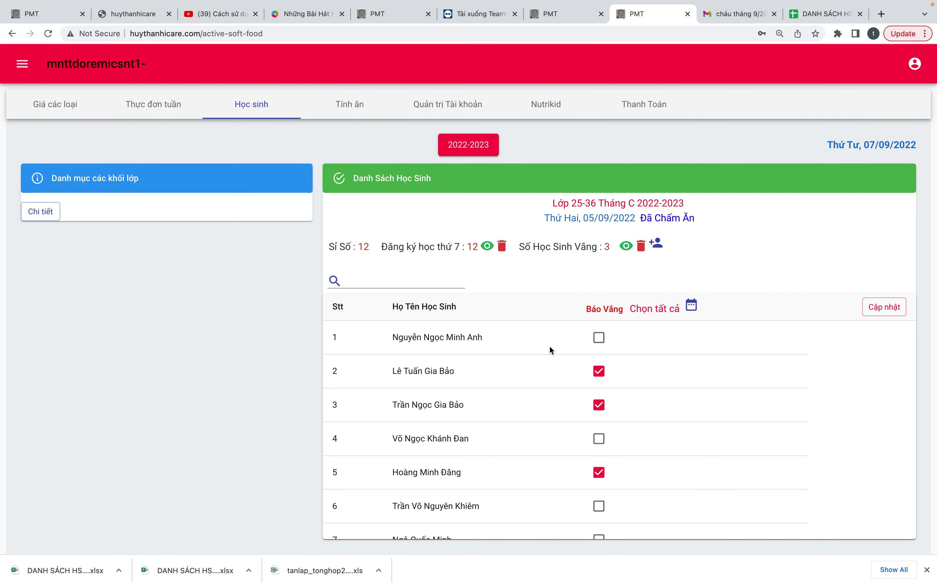
# - Open the student list of Lớp 5-6 Tuổi D in the Mẫu Giáo group
pyautogui.click(61, 221)
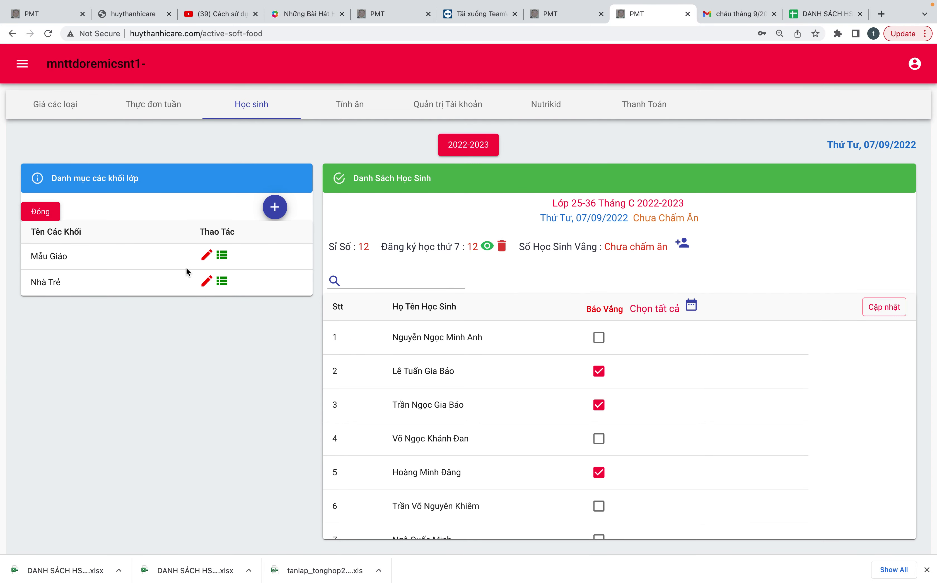
pyautogui.click(224, 263)
pyautogui.scroll(-3, 128, 356)
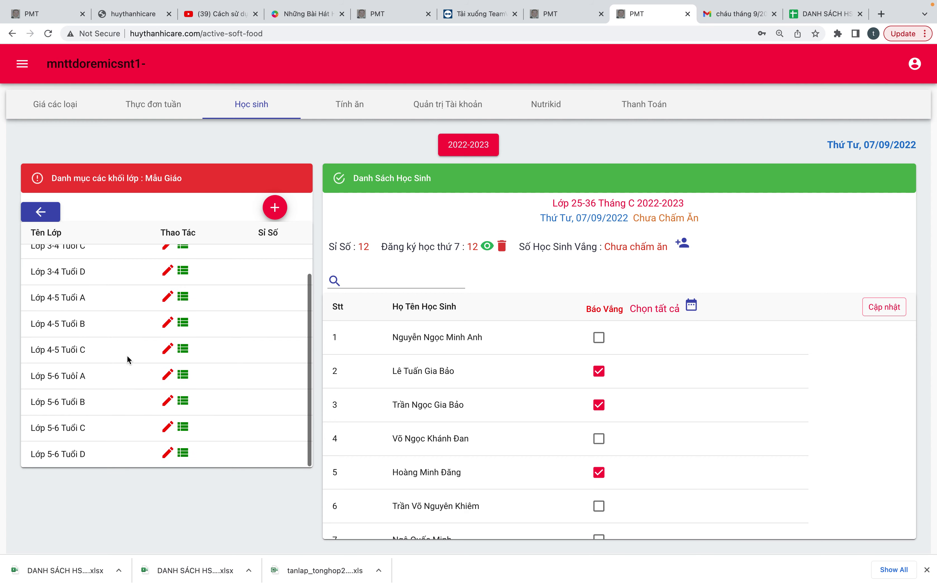
pyautogui.click(188, 457)
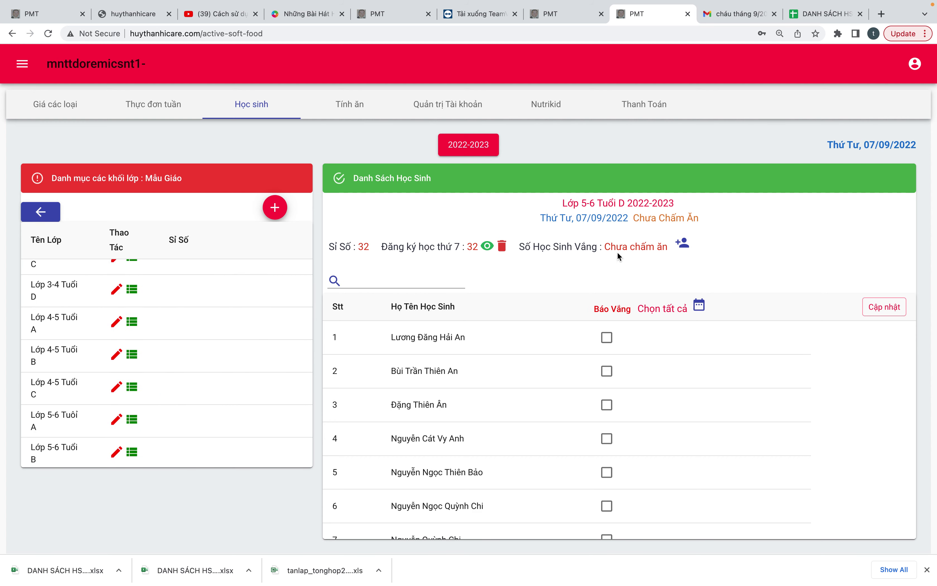
# - Set the attendance date for Lớp 5-6 Tuổi D to 5 September 2022 and save it with no students marked absent
pyautogui.click(702, 309)
pyautogui.click(489, 306)
pyautogui.click(395, 306)
pyautogui.click(537, 424)
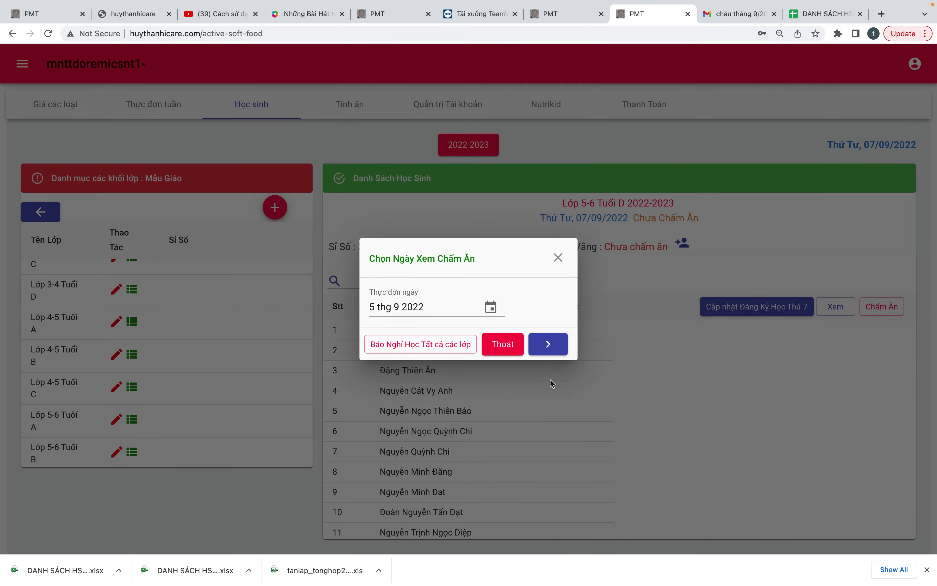
pyautogui.click(549, 345)
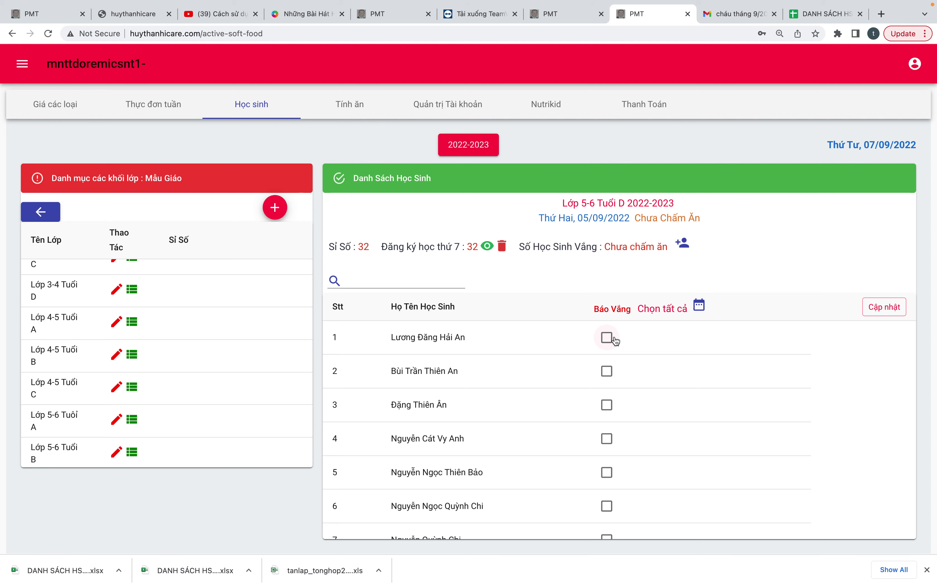
pyautogui.click(884, 309)
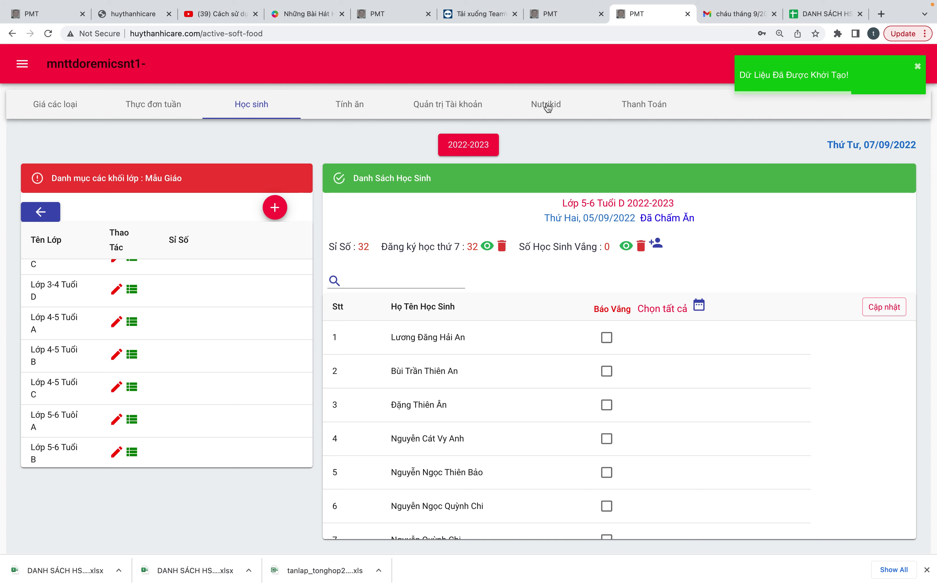
# - Examine the Tổng Hợp Báo Ăn Tháng 09/2022 summary for all classes and close the report
pyautogui.click(344, 110)
pyautogui.click(440, 143)
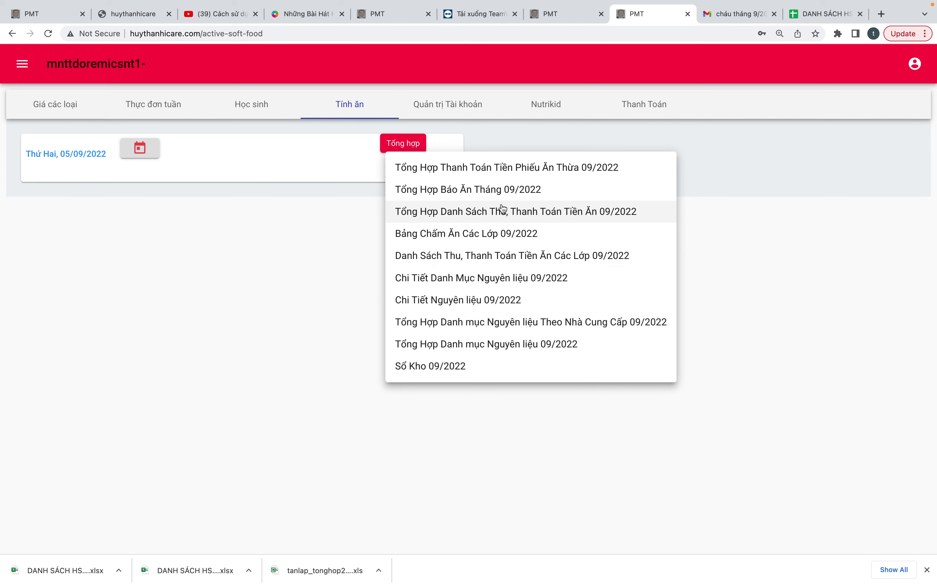
pyautogui.click(492, 190)
pyautogui.scroll(-5, 504, 362)
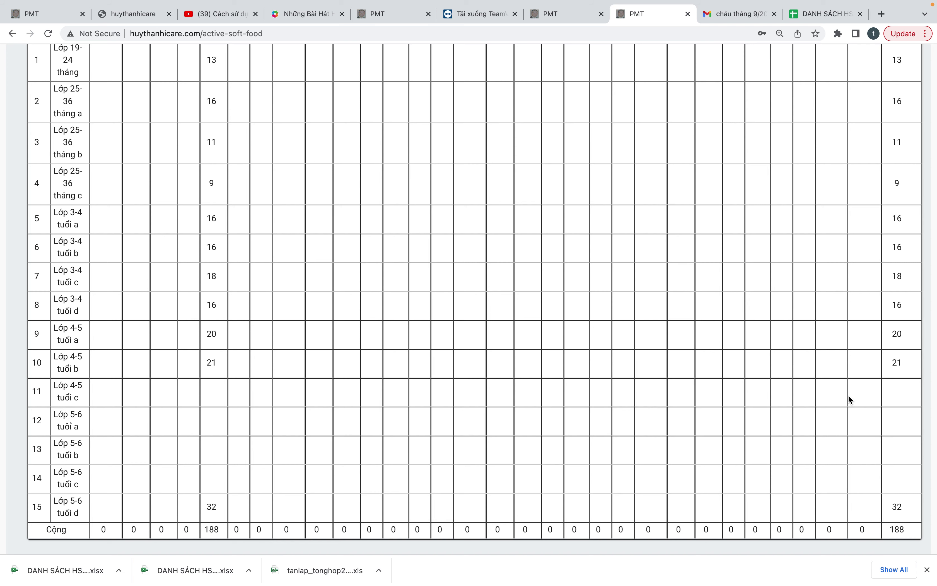
pyautogui.scroll(5, 848, 395)
pyautogui.click(895, 156)
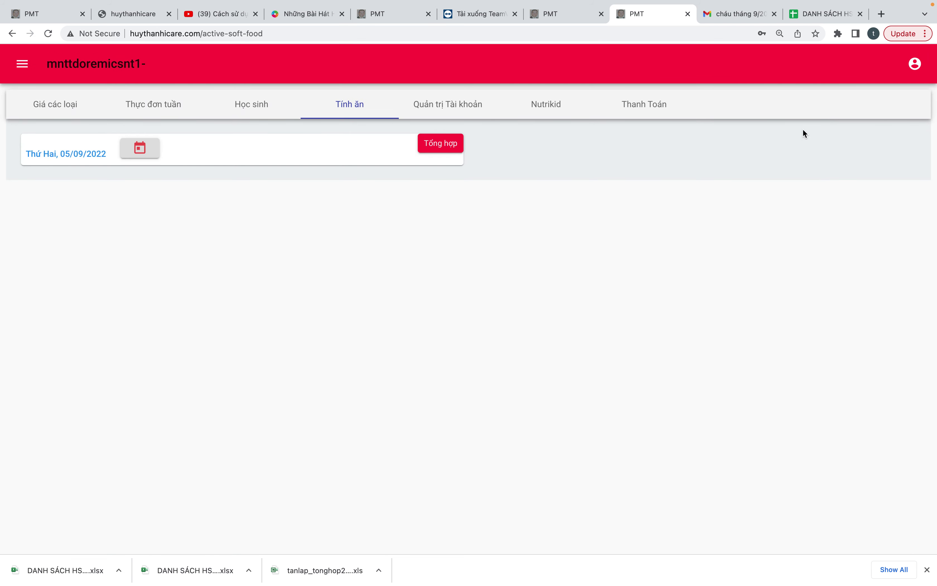
# - Return to the Học sinh section and list the classes of the Mẫu Giáo group
pyautogui.click(139, 148)
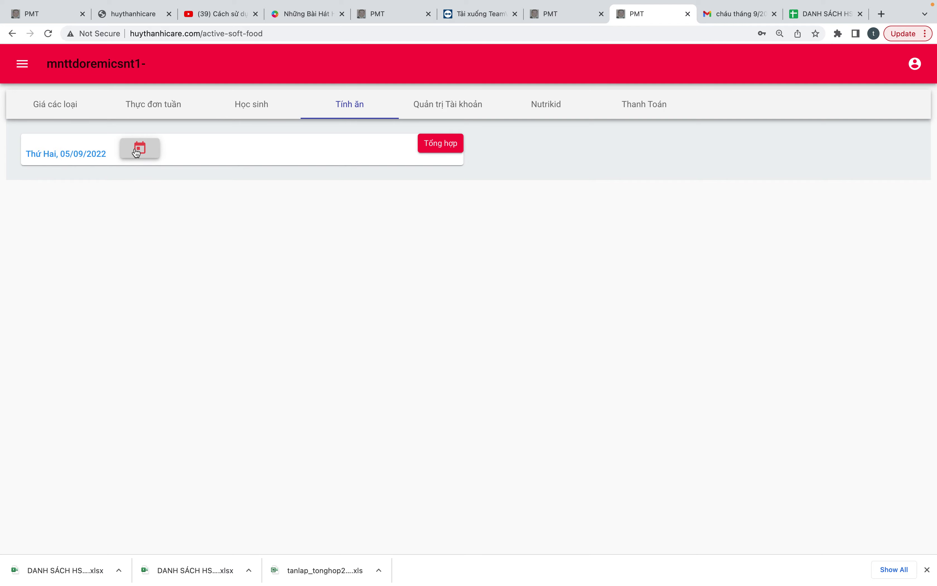
pyautogui.click(271, 99)
pyautogui.click(244, 101)
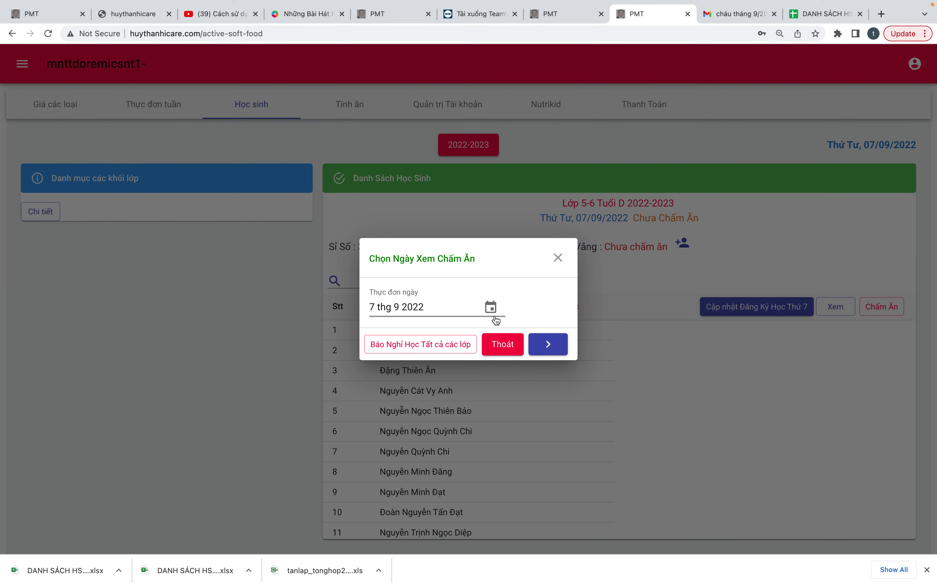
pyautogui.click(491, 307)
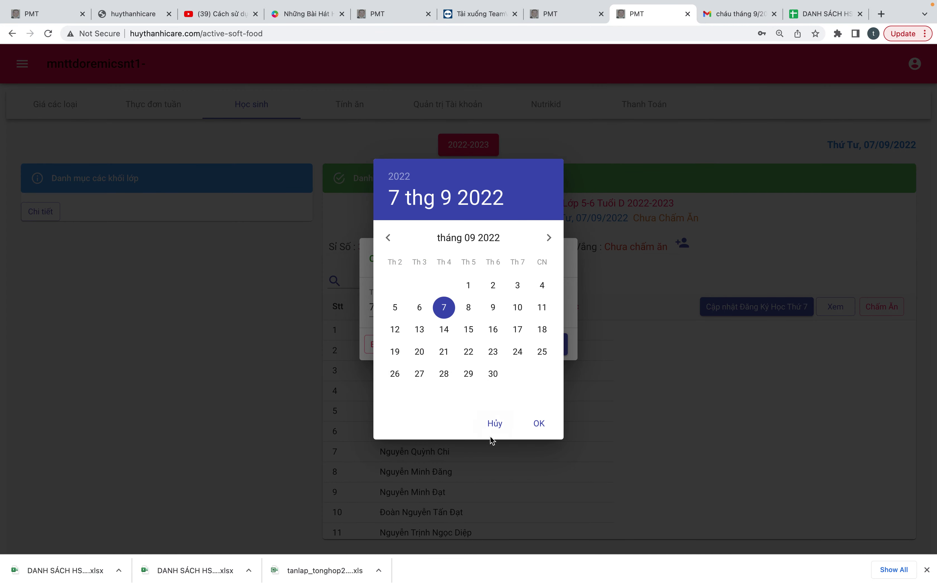
pyautogui.click(493, 424)
pyautogui.click(57, 227)
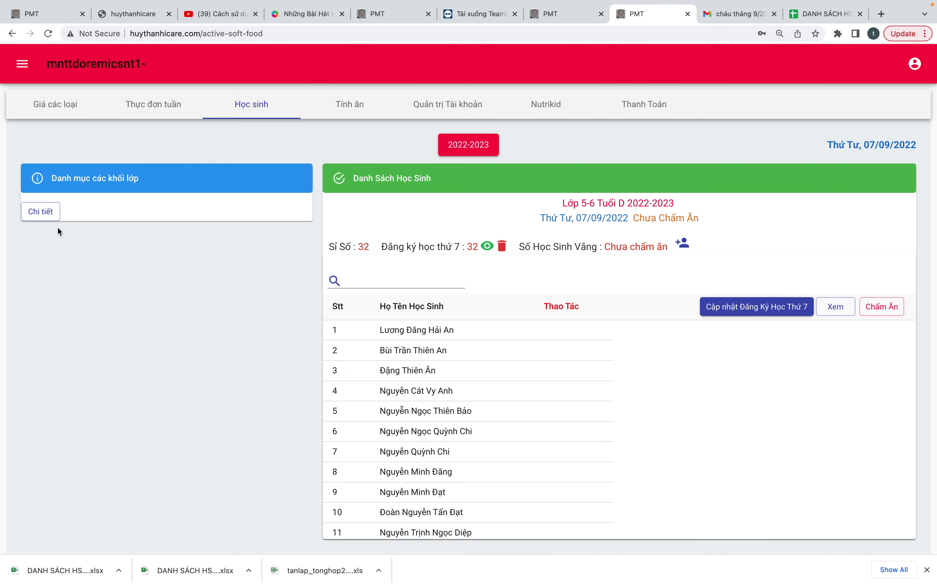
pyautogui.click(49, 213)
pyautogui.click(222, 257)
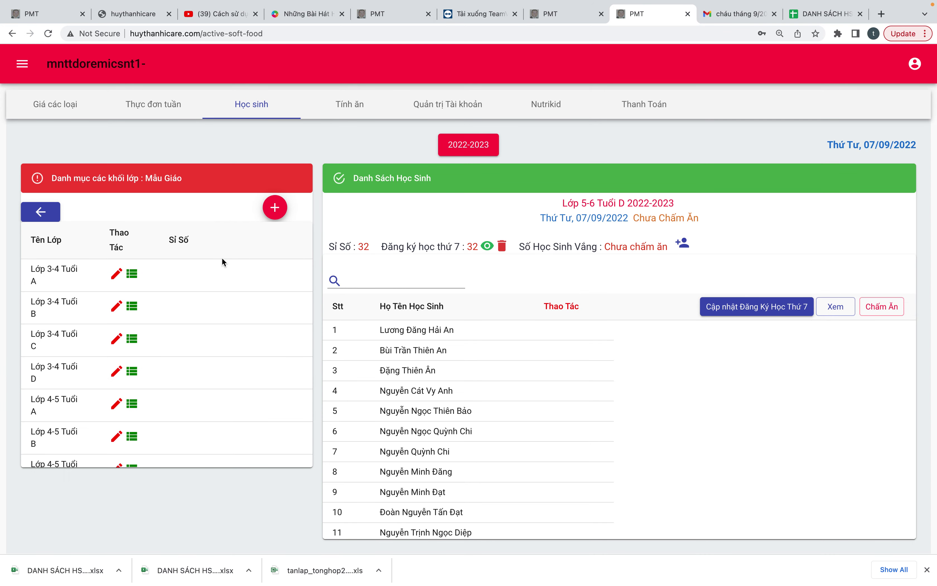
# - Load the 5 September 2022 meal attendance of Lớp 4-5 Tuổi A and check the one of Lớp 4-5 Tuổi B
pyautogui.scroll(-5, 145, 385)
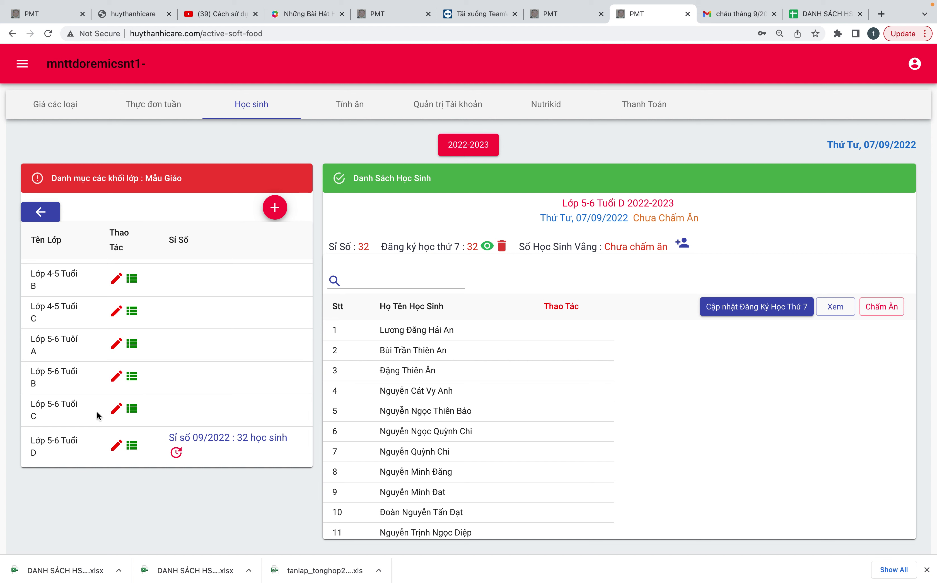
pyautogui.click(131, 409)
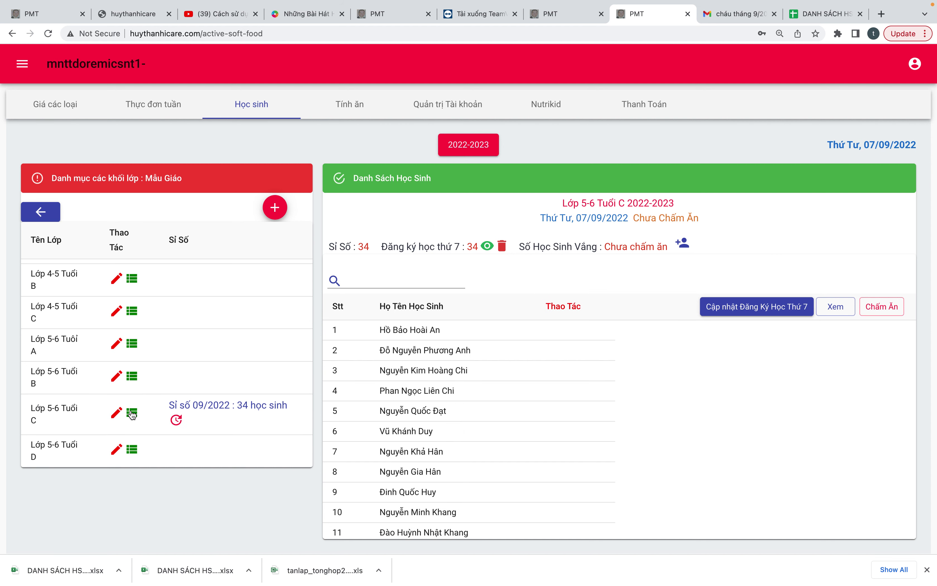
pyautogui.scroll(3, 132, 388)
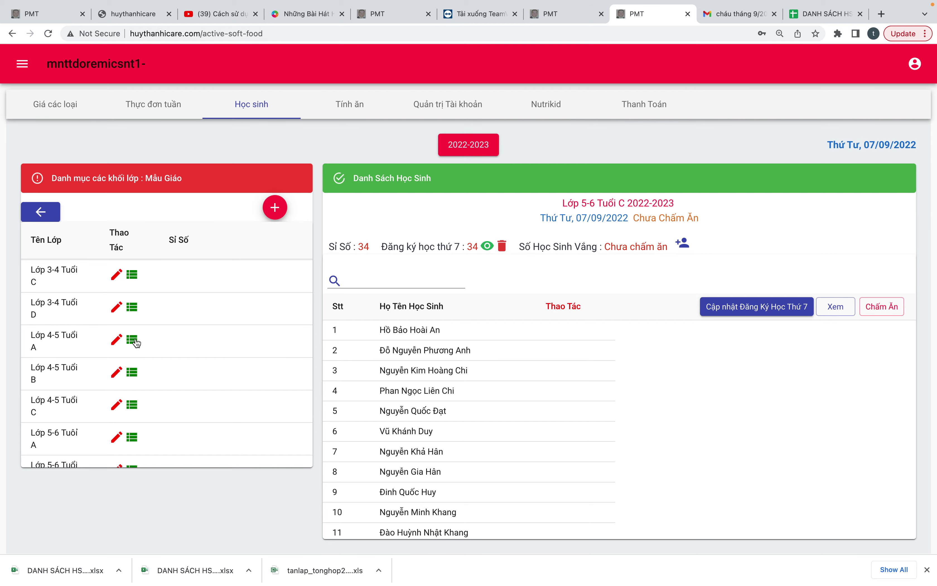
pyautogui.click(131, 341)
pyautogui.click(836, 307)
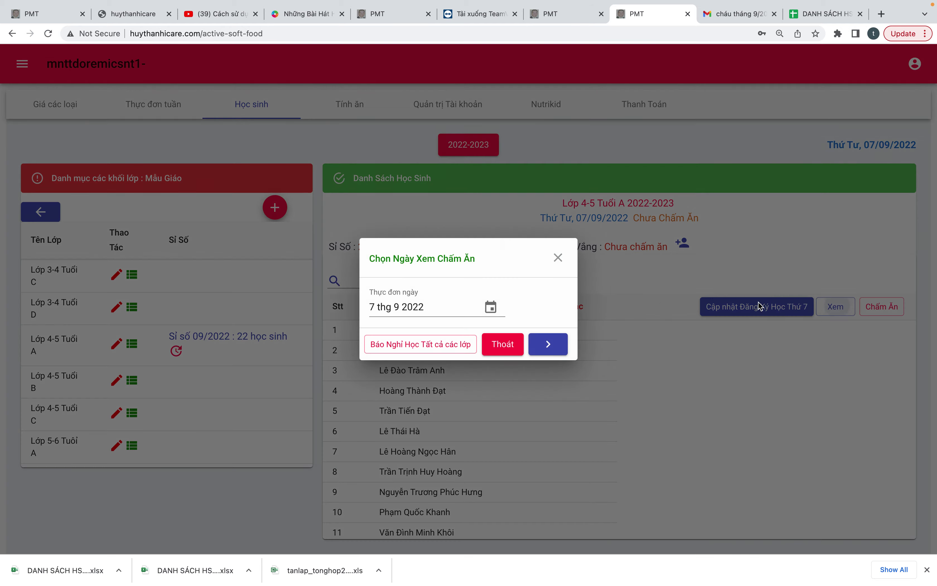
pyautogui.click(491, 307)
pyautogui.click(395, 308)
pyautogui.click(538, 422)
pyautogui.click(548, 344)
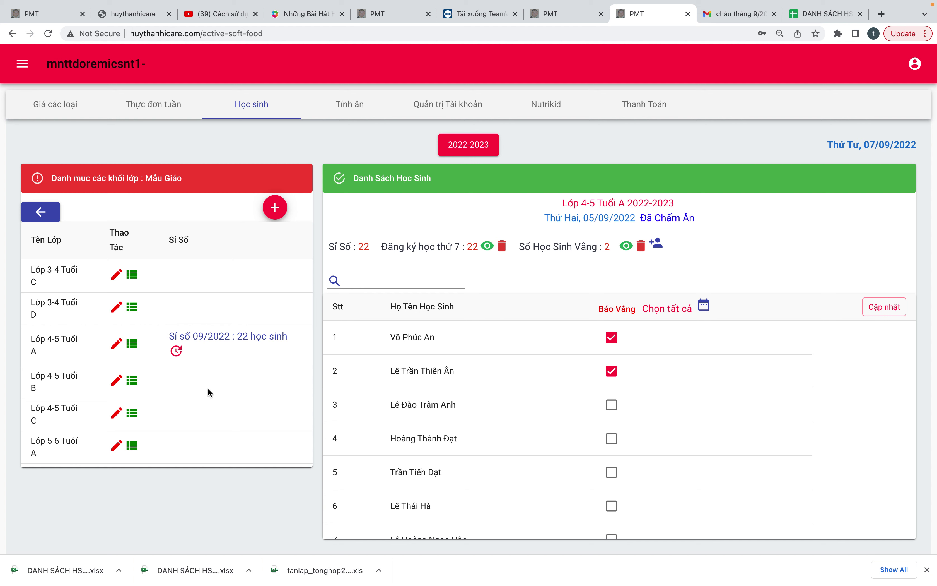
pyautogui.click(133, 379)
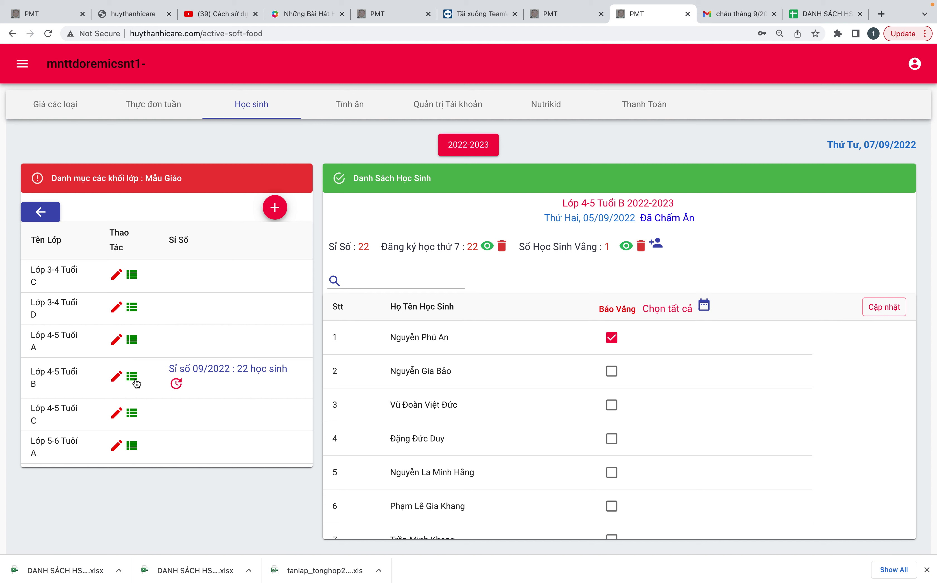
# - Mark student number 3 of Lớp 4-5 Tuổi C absent on 5 September 2022 and save the attendance
pyautogui.click(134, 414)
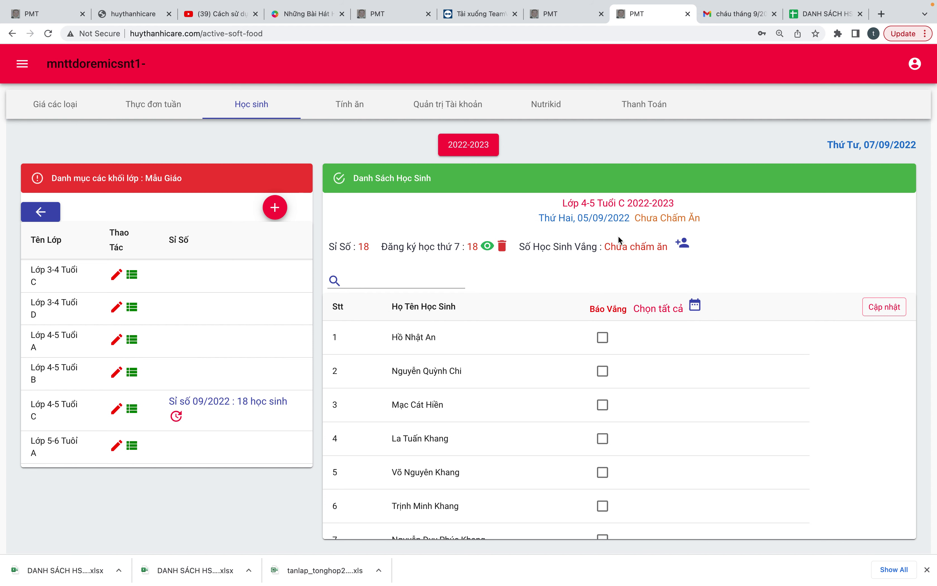
pyautogui.click(604, 406)
pyautogui.click(881, 309)
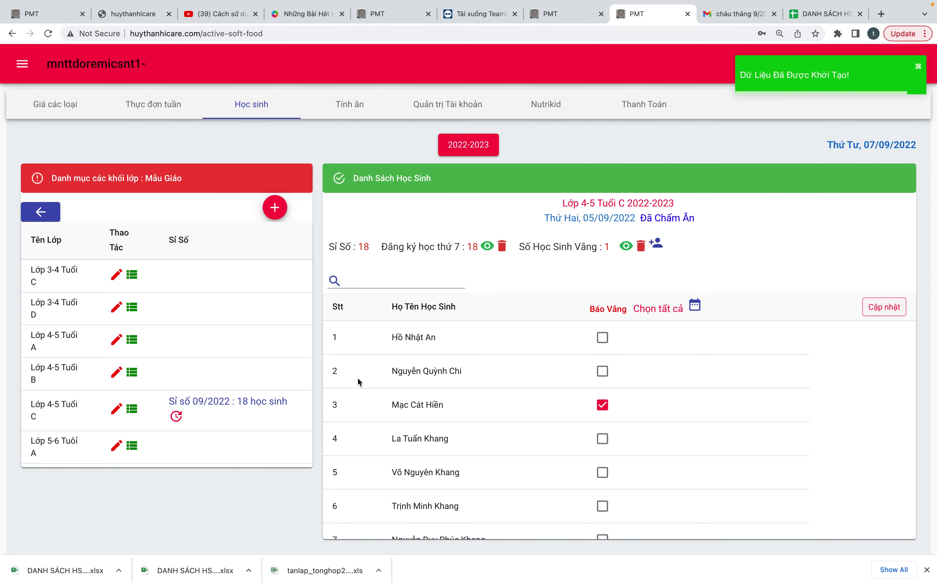
# - Save the 5 September 2022 attendance of Lớp 5-6 Tuổi A with no students marked absent
pyautogui.click(132, 446)
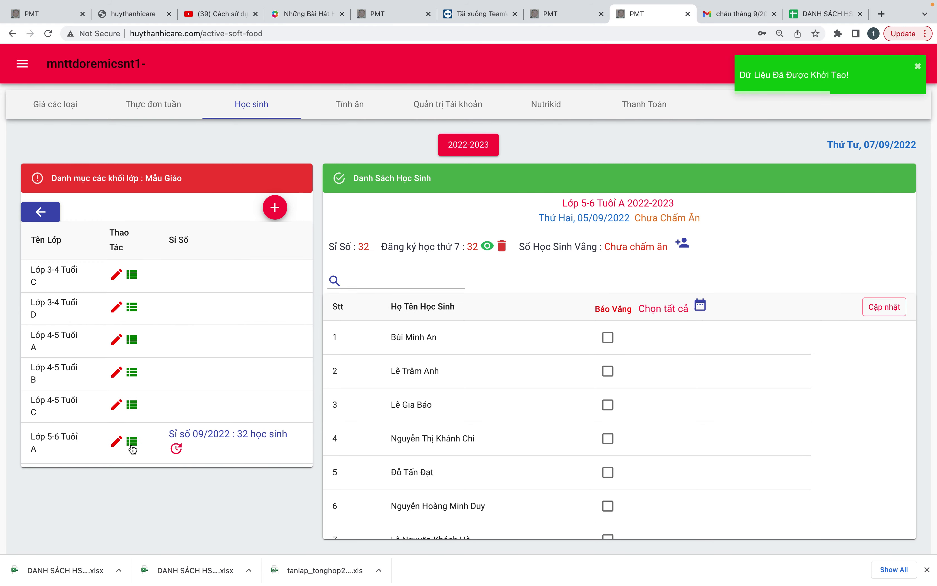
pyautogui.scroll(-3, 132, 447)
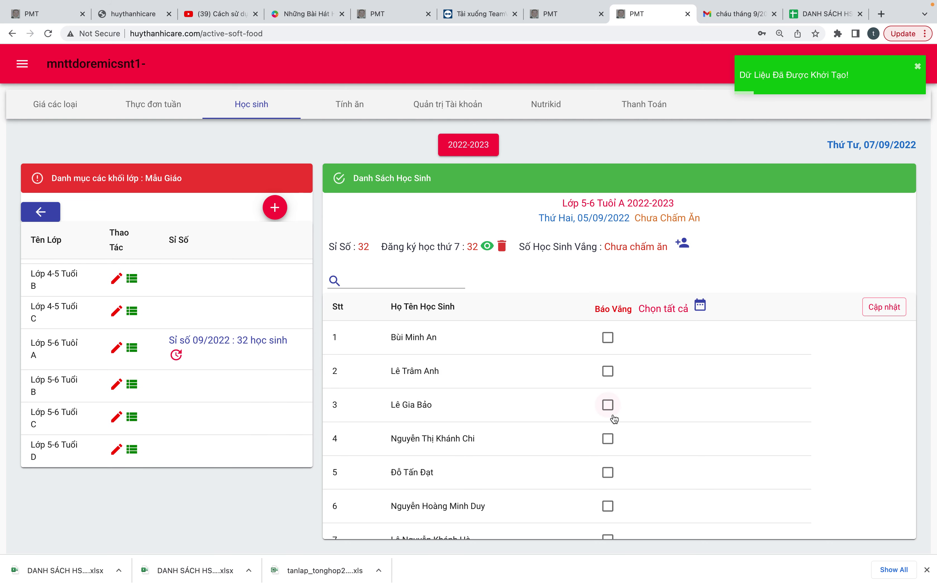
pyautogui.scroll(-2, 610, 417)
pyautogui.click(892, 310)
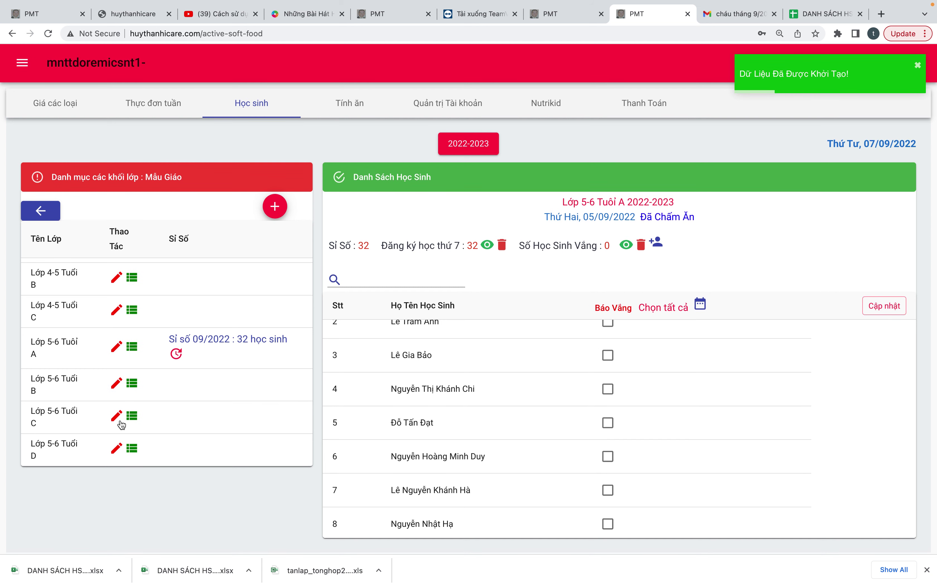
# - Mark students number 18 and 20 of Lớp 5-6 Tuổi B absent on 5 September 2022 and save the attendance
pyautogui.scroll(2, 132, 374)
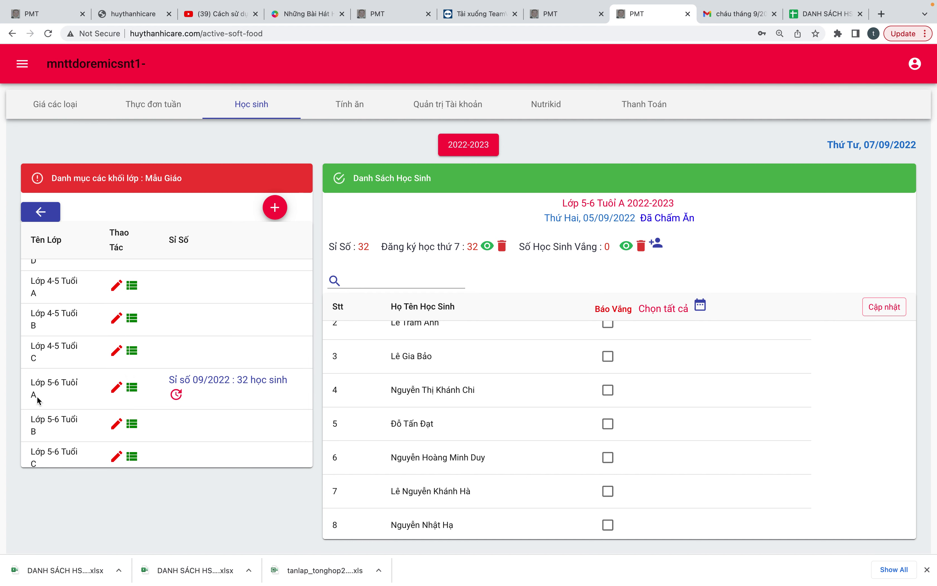
pyautogui.click(132, 425)
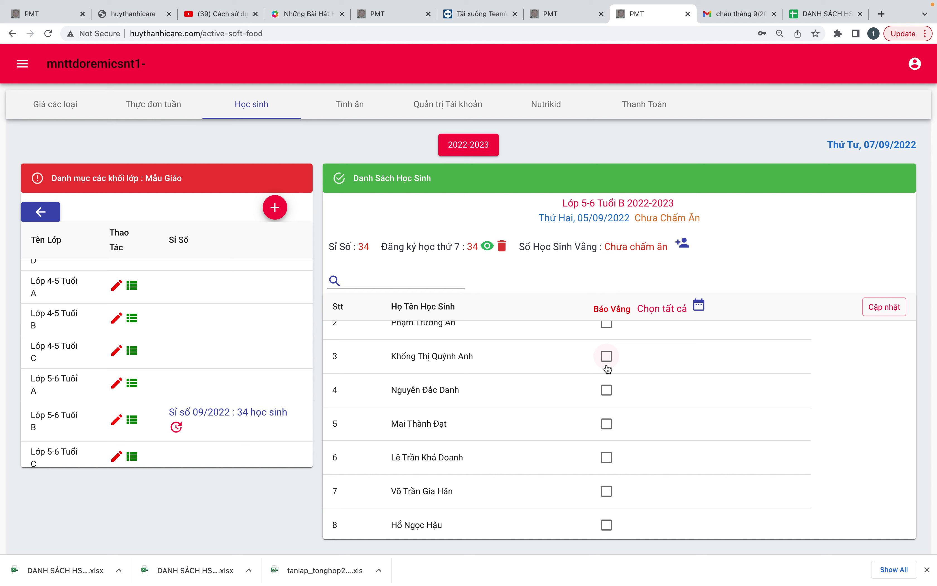
pyautogui.scroll(-10, 606, 389)
pyautogui.click(607, 430)
pyautogui.click(606, 493)
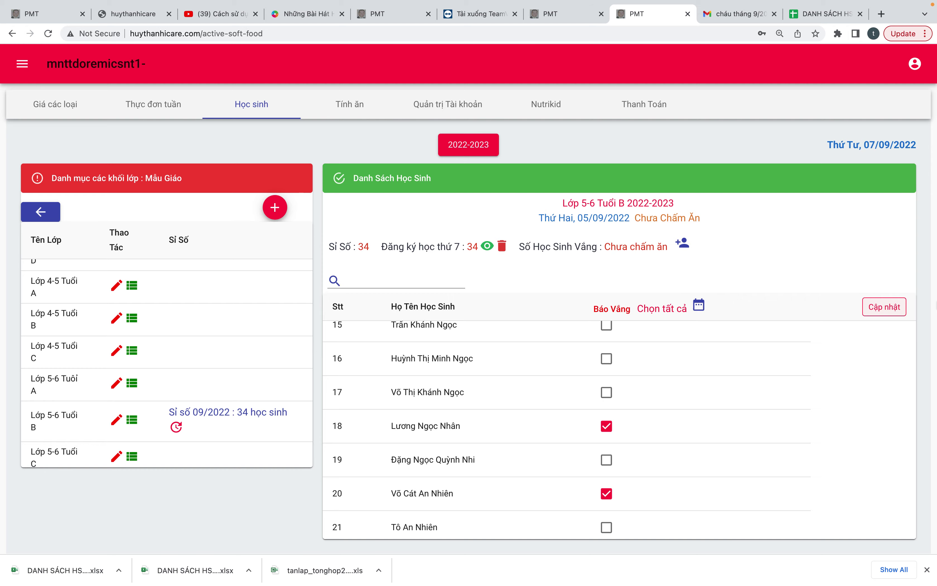
pyautogui.click(873, 308)
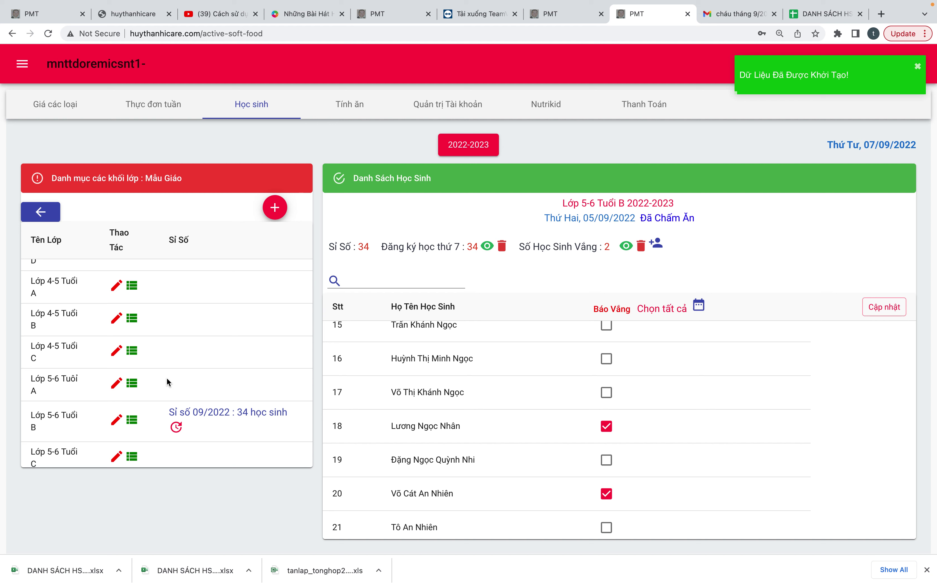
# - Save the 5 September 2022 attendance of Lớp 5-6 Tuổi C with student number 15 absent, and check the list of Lớp 5-6 Tuổi D
pyautogui.scroll(1, 167, 379)
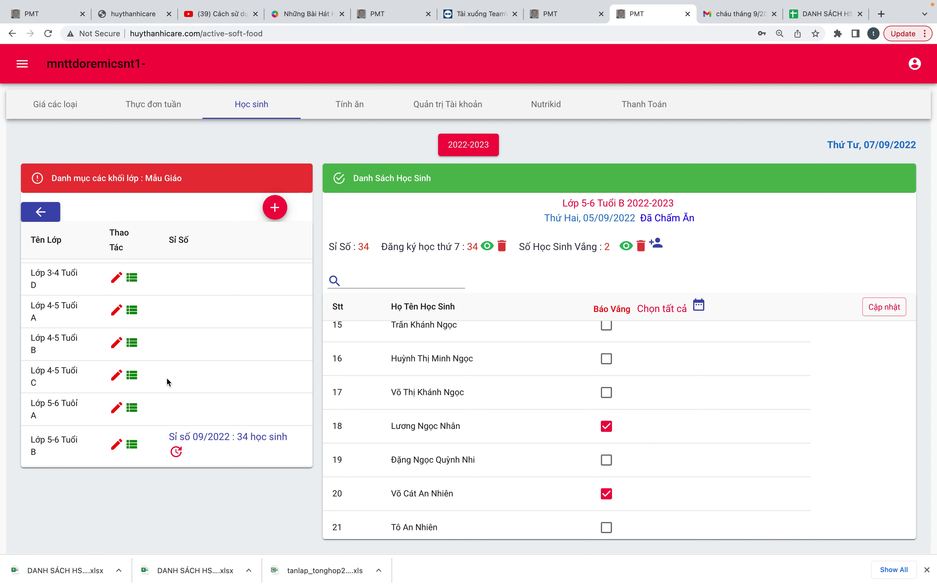
pyautogui.scroll(-2, 133, 412)
pyautogui.click(132, 413)
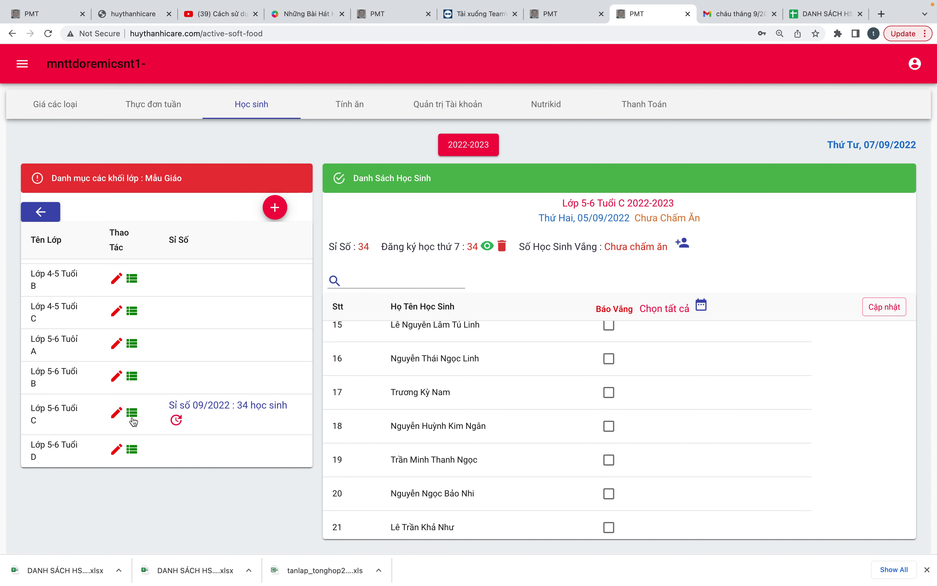
pyautogui.scroll(1, 602, 397)
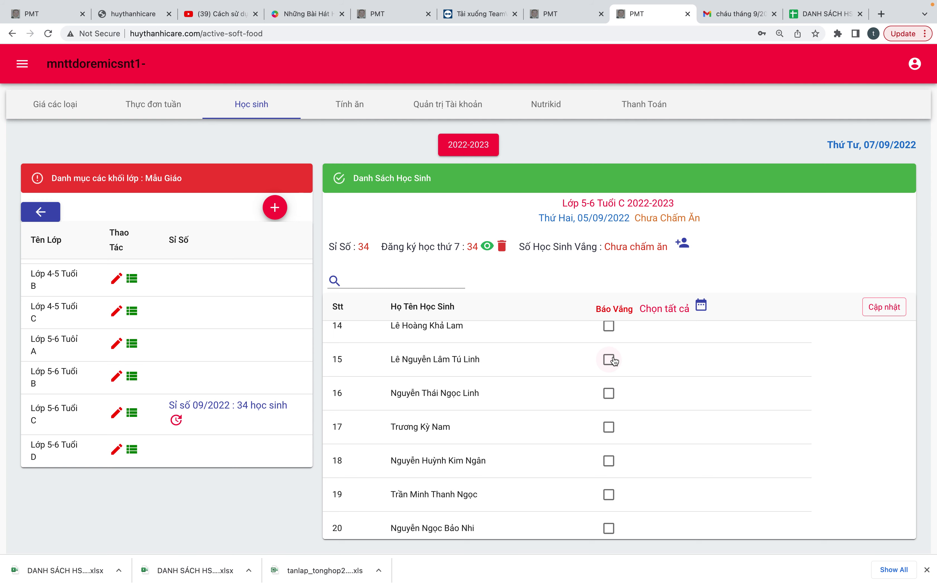
pyautogui.click(897, 307)
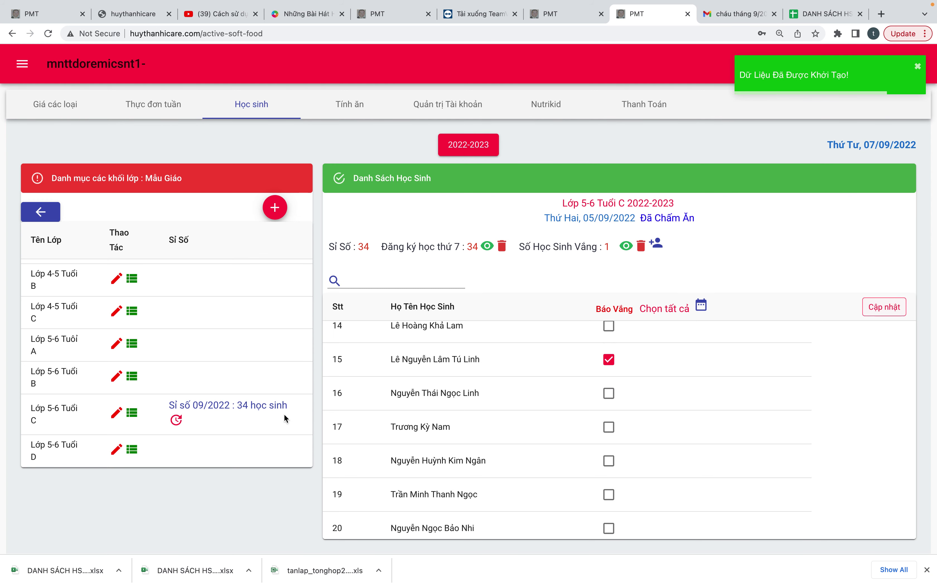
pyautogui.click(133, 452)
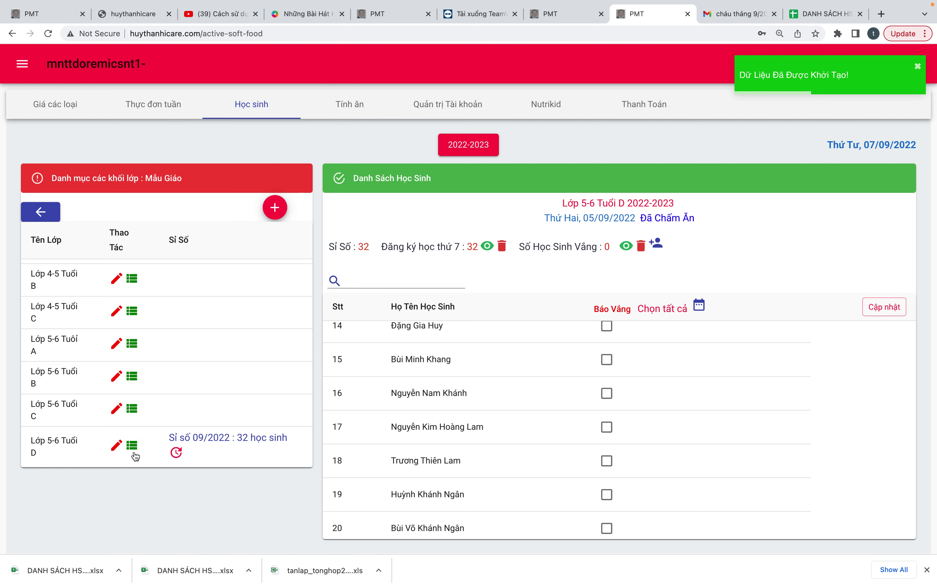
# - Open the Bảng Chấm Ăn Các Lớp 09/2022 report for Lớp 25-36 Tháng C from the Tính ăn section
pyautogui.click(351, 104)
pyautogui.click(428, 144)
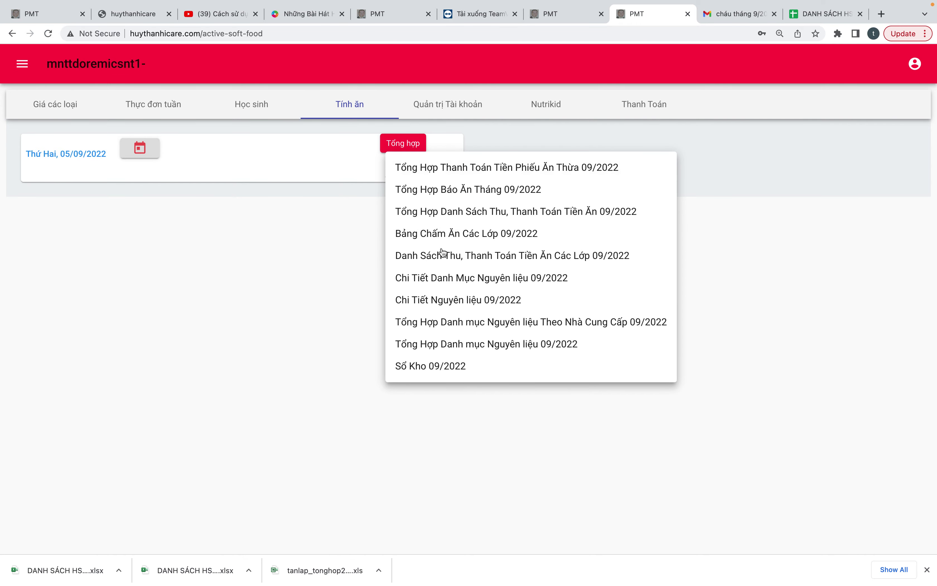
pyautogui.click(448, 257)
pyautogui.click(417, 150)
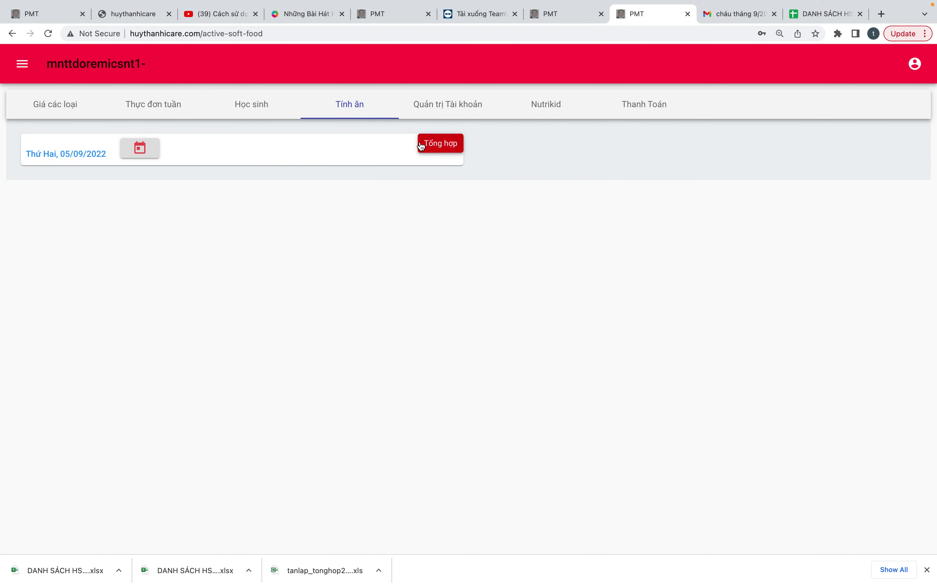
pyautogui.click(420, 145)
pyautogui.click(453, 235)
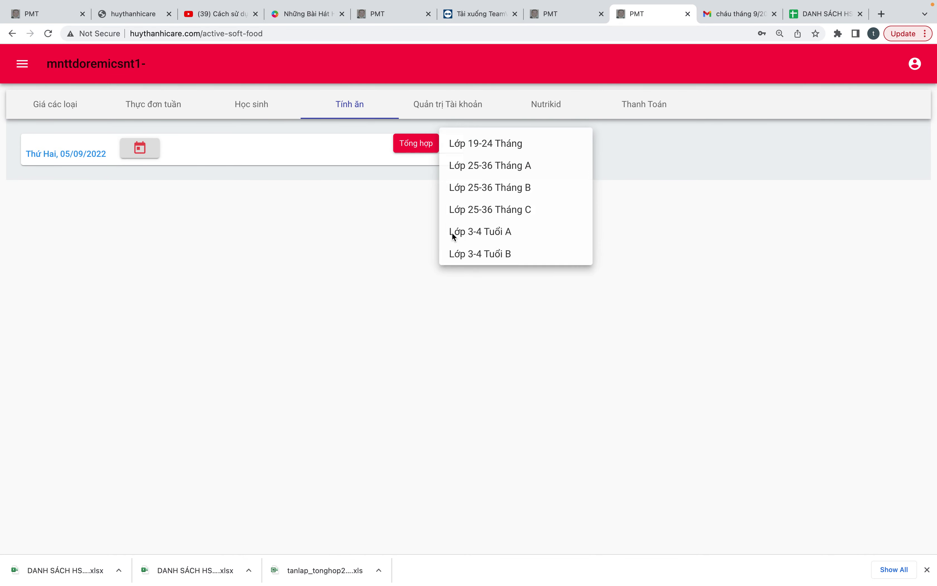
pyautogui.click(491, 209)
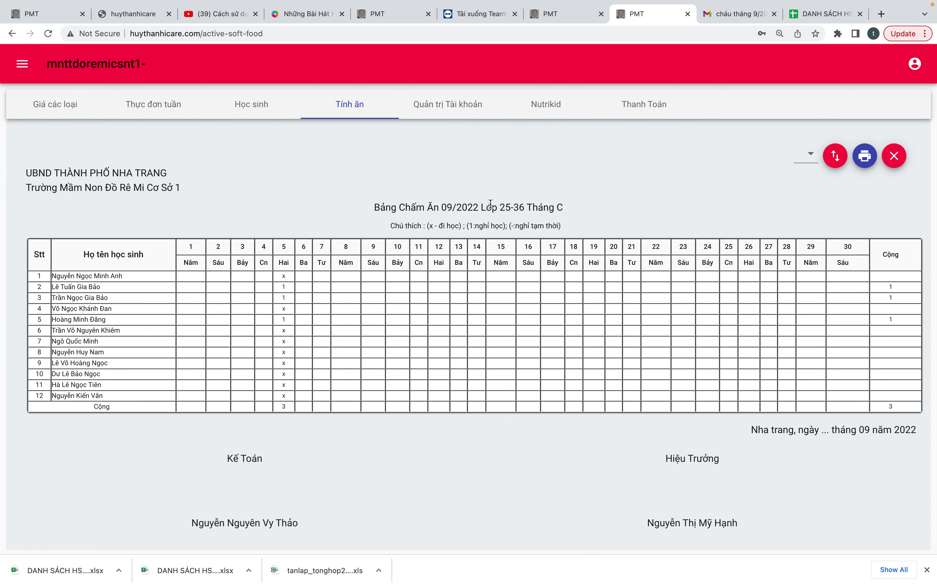
# - Check the Bảng Chấm Ăn 09/2022 reports of Lớp 25-36 Tháng A, Lớp 25-36 Tháng B and Lớp 25-36 Tháng C in turn
pyautogui.click(808, 160)
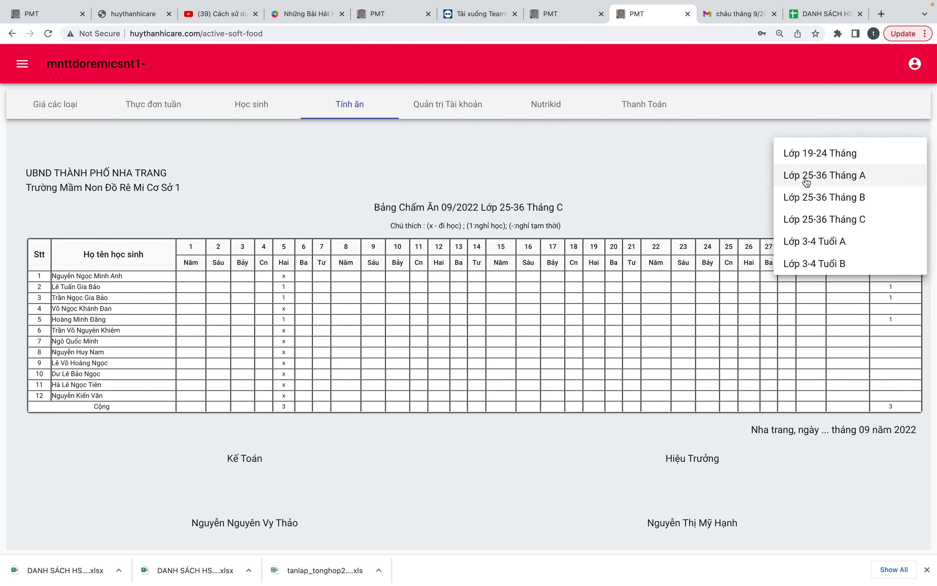
pyautogui.click(805, 177)
pyautogui.click(794, 155)
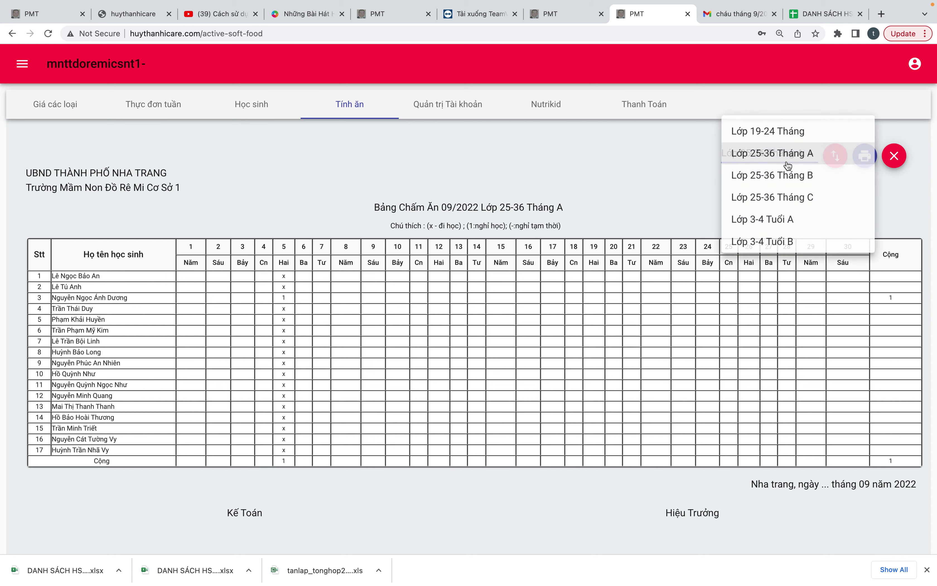
pyautogui.click(782, 173)
pyautogui.click(781, 159)
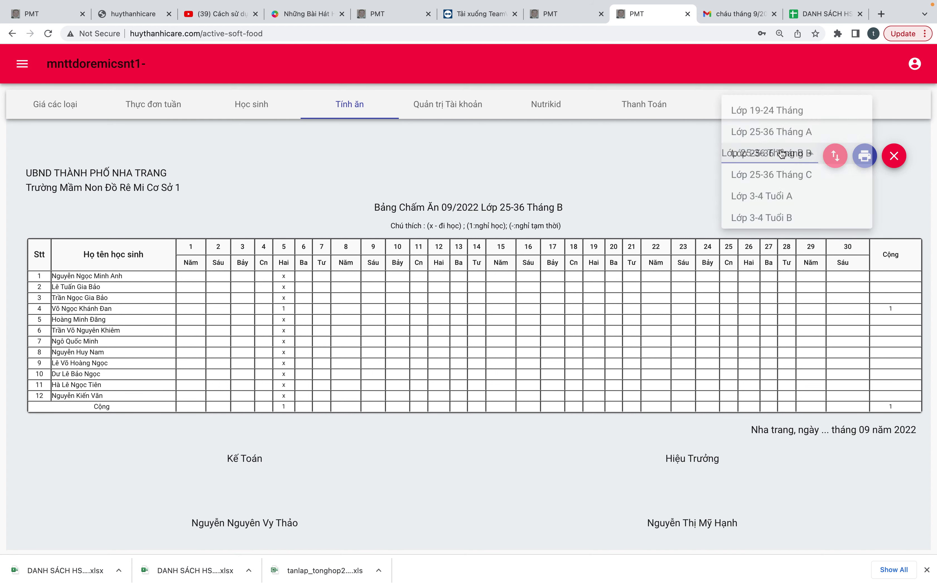
pyautogui.click(779, 173)
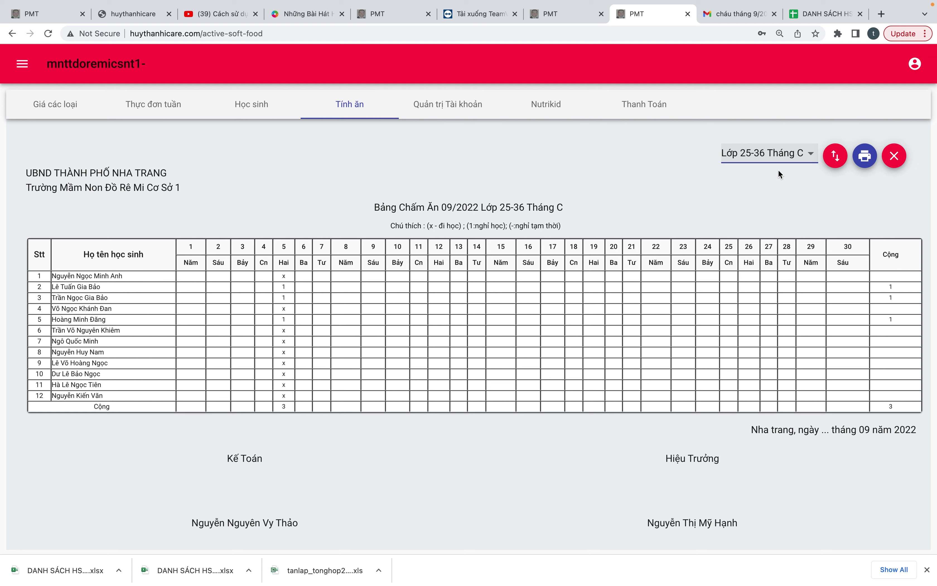
pyautogui.click(794, 155)
pyautogui.click(909, 201)
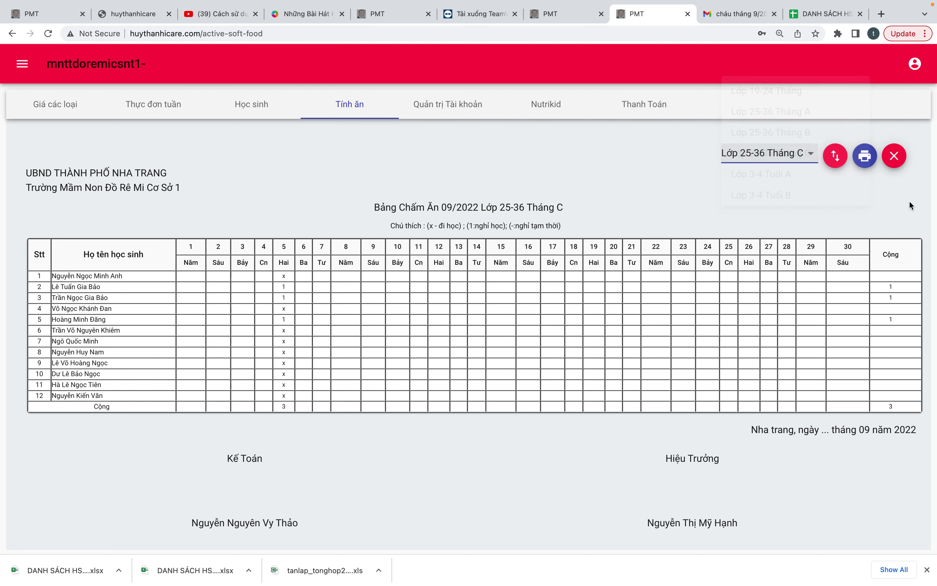
# - Bring up the Excel export option and the print preview of the Lớp 25-36 Tháng C report, and close the report
pyautogui.click(836, 157)
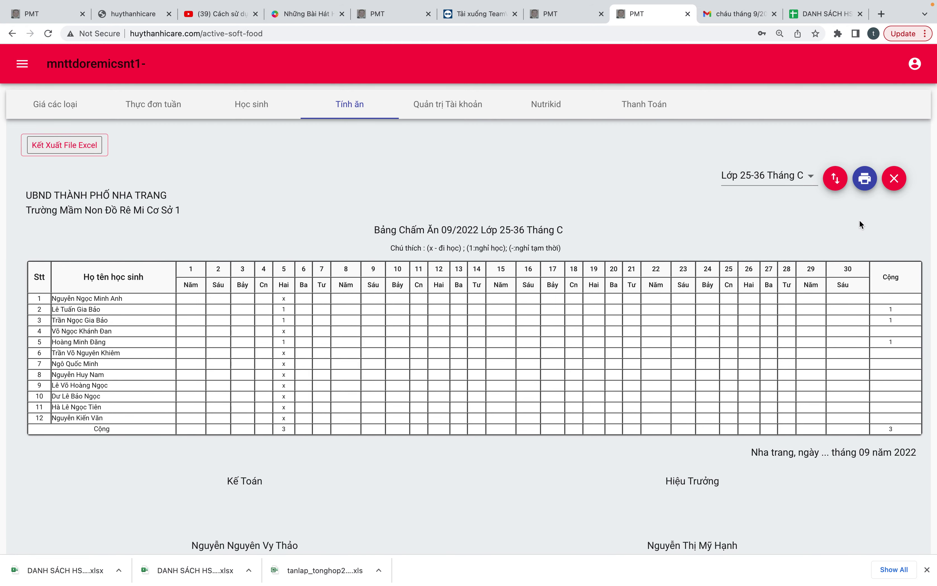
pyautogui.click(864, 180)
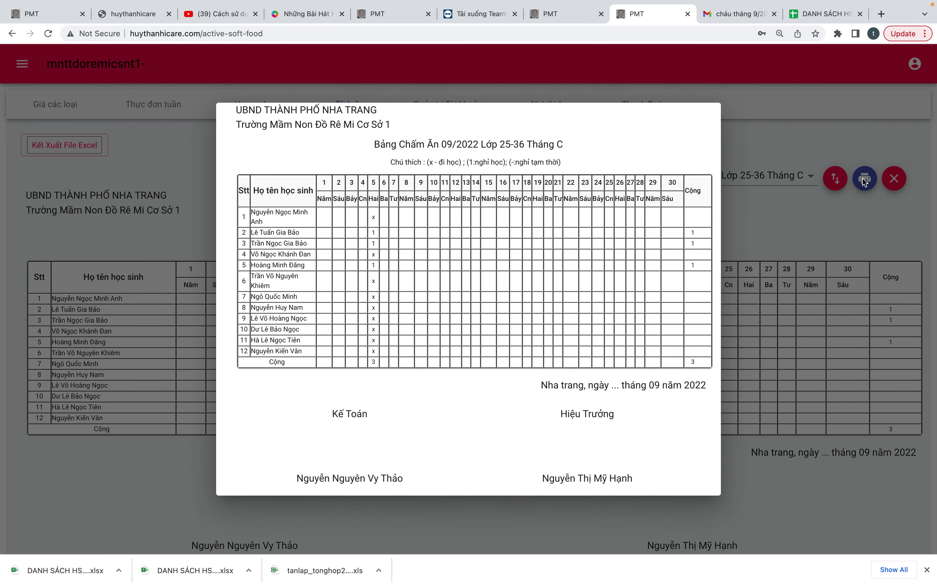
pyautogui.click(764, 191)
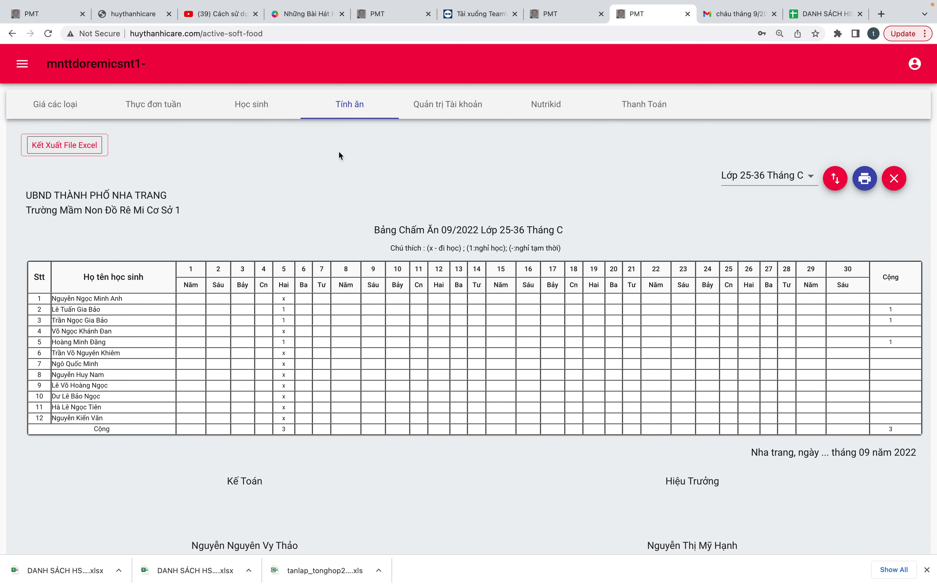
pyautogui.click(897, 183)
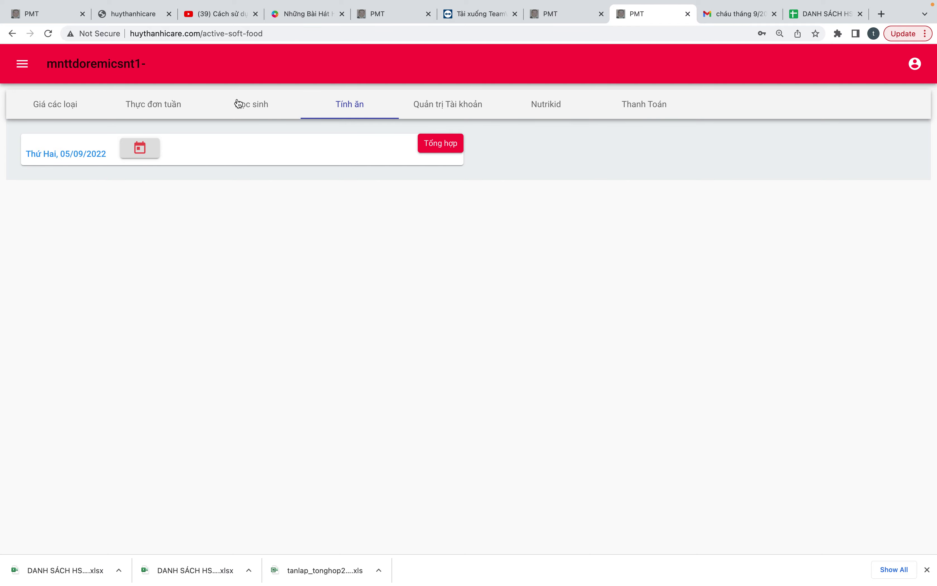
# - Open the list of Mẫu Giáo classes in the Học sinh section
pyautogui.click(140, 148)
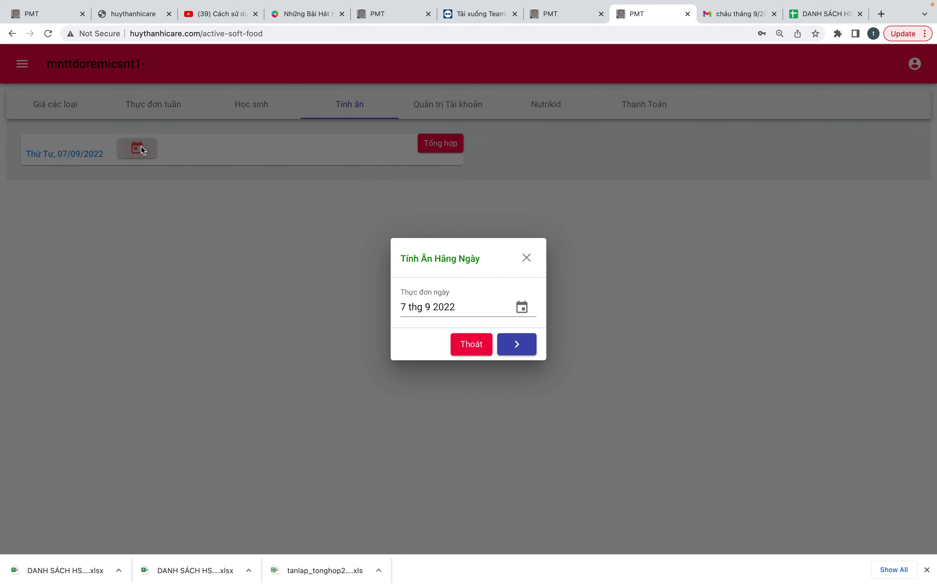
pyautogui.click(197, 199)
pyautogui.click(247, 102)
pyautogui.click(170, 254)
pyautogui.click(40, 211)
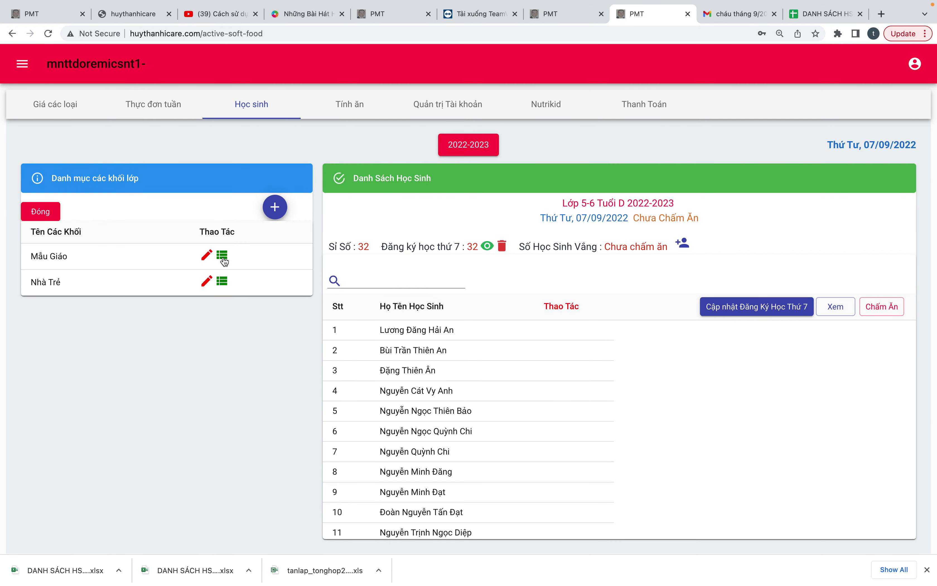
pyautogui.click(223, 256)
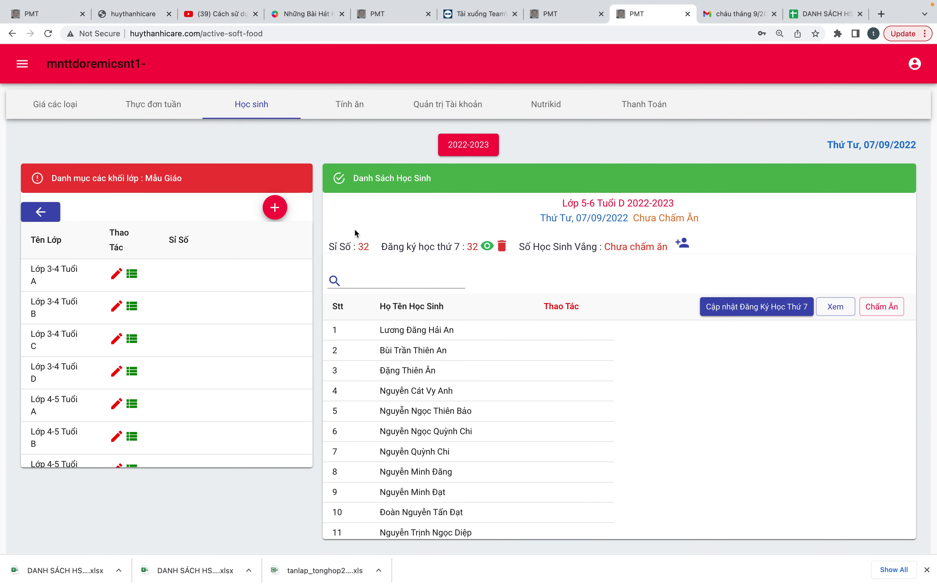
# - Open the attendance list of Lớp 5-6 Tuổi D with the date set to 6 September 2022
pyautogui.click(843, 309)
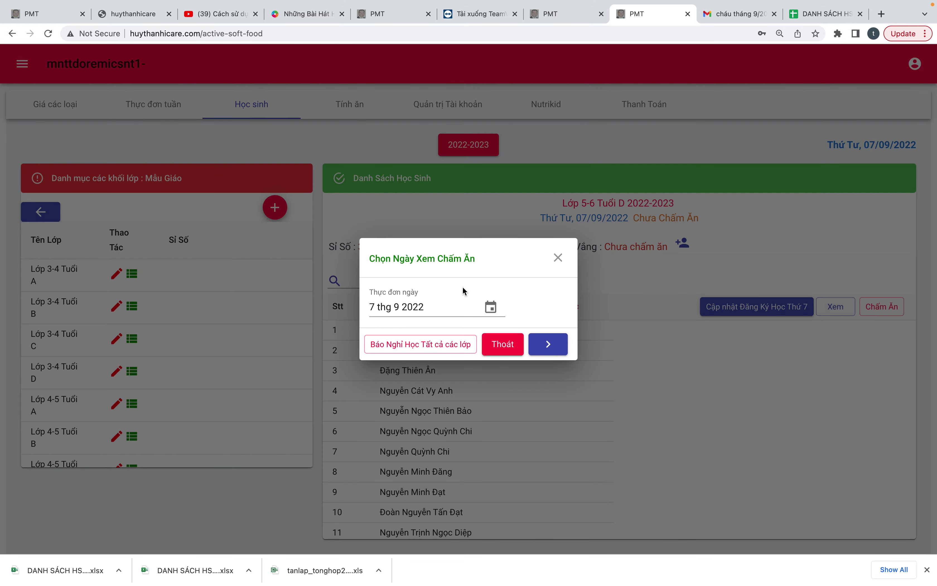
pyautogui.click(491, 307)
pyautogui.click(420, 307)
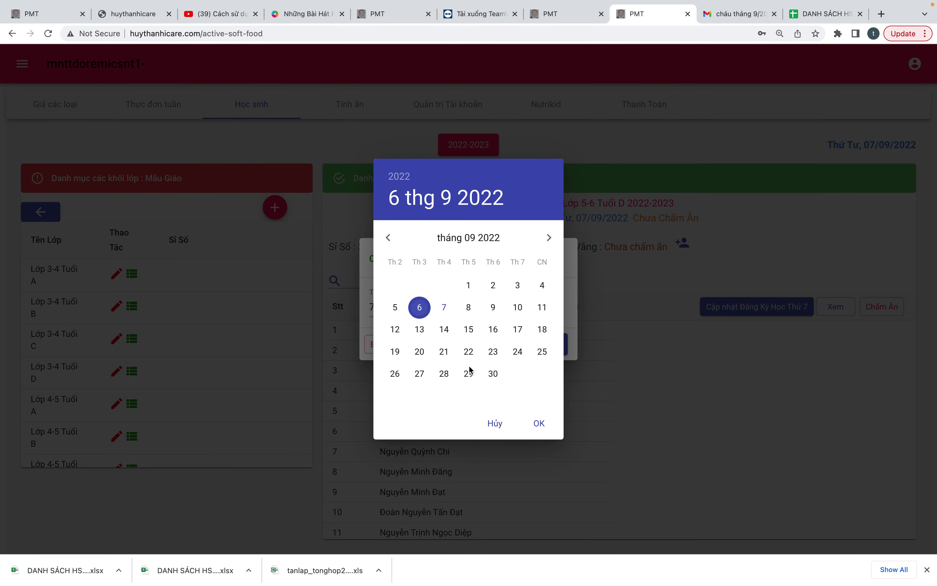
pyautogui.click(539, 423)
pyautogui.click(555, 349)
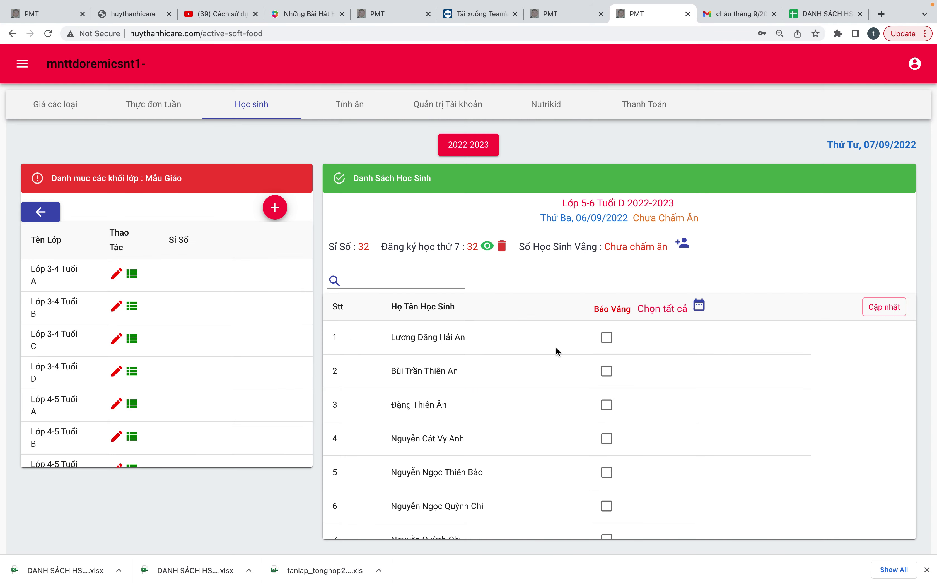
# - Mark student number 3 of Lớp 3-4 Tuổi A and number 6 of Lớp 3-4 Tuổi B absent on 6 September 2022, saving each class
pyautogui.click(130, 278)
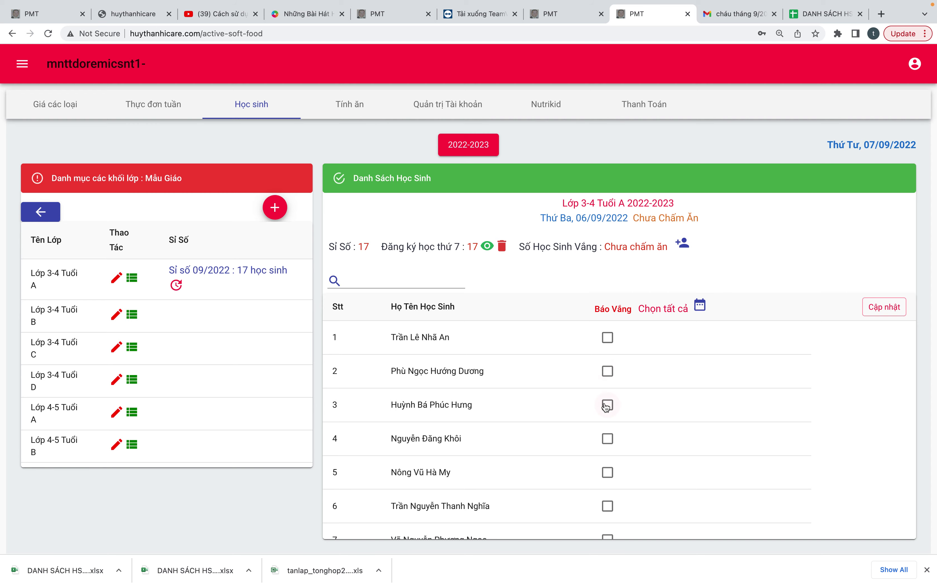
pyautogui.click(884, 307)
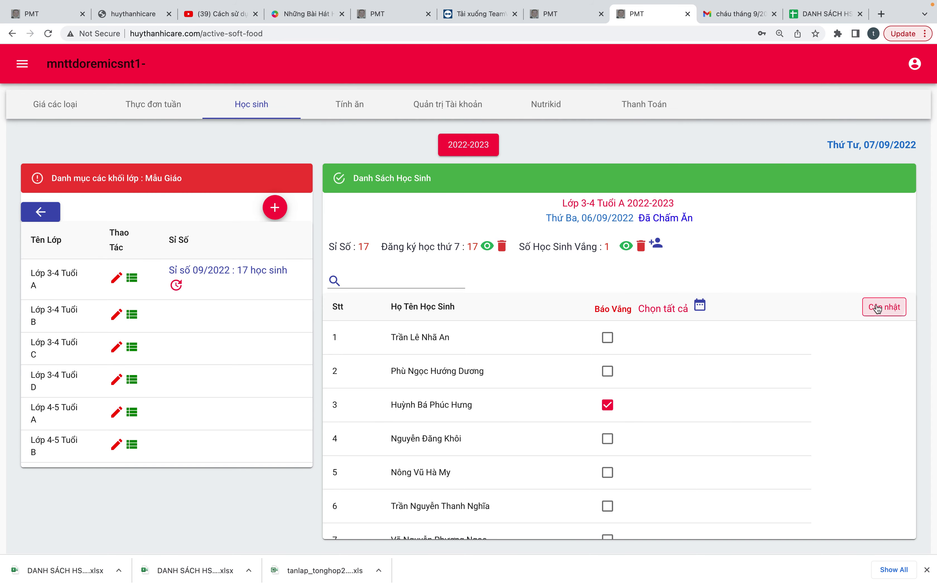
pyautogui.click(131, 315)
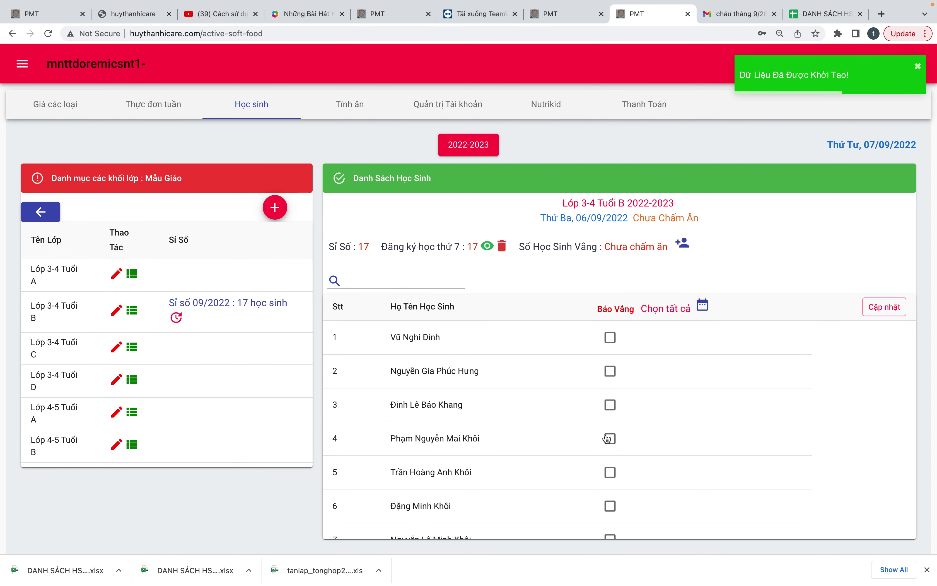
pyautogui.scroll(-1, 591, 405)
pyautogui.scroll(-2, 591, 404)
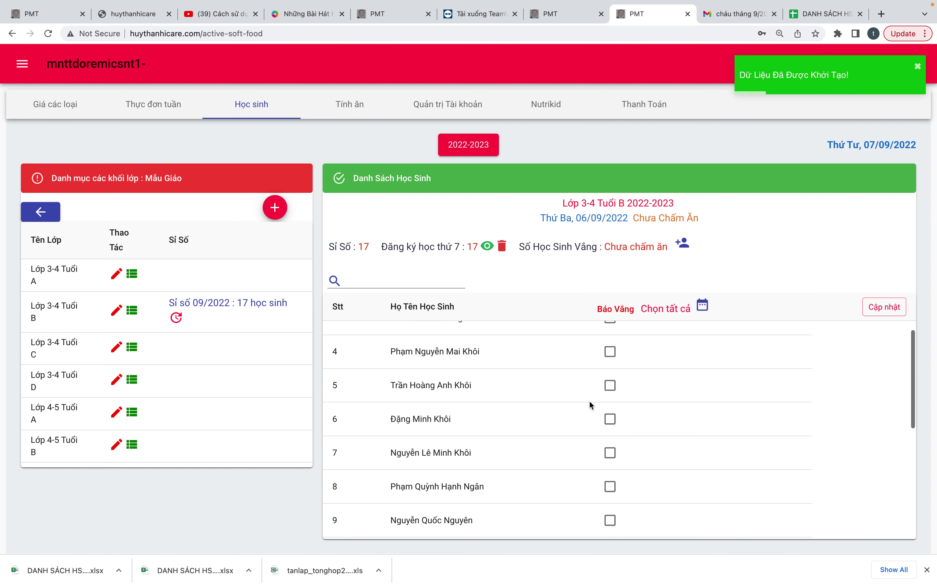
pyautogui.click(610, 408)
pyautogui.click(880, 316)
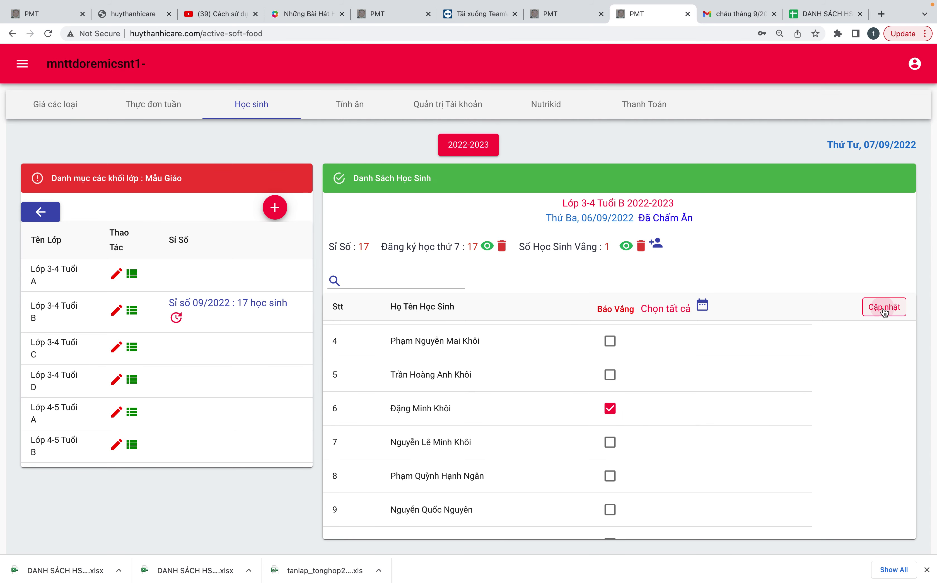
# - Save the 6 September 2022 attendance of Lớp 3-4 Tuổi C and Lớp 3-4 Tuổi D with no students marked absent
pyautogui.click(131, 349)
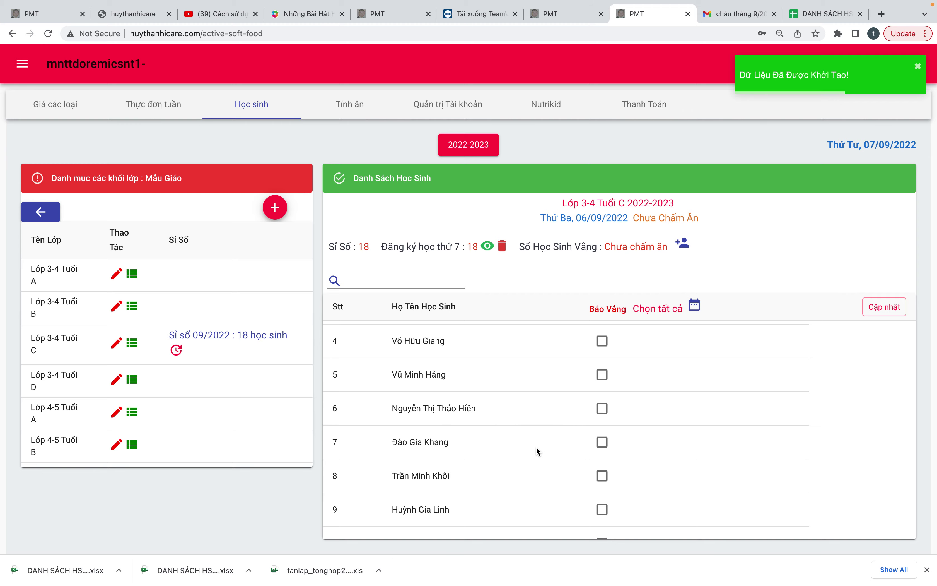
pyautogui.click(885, 308)
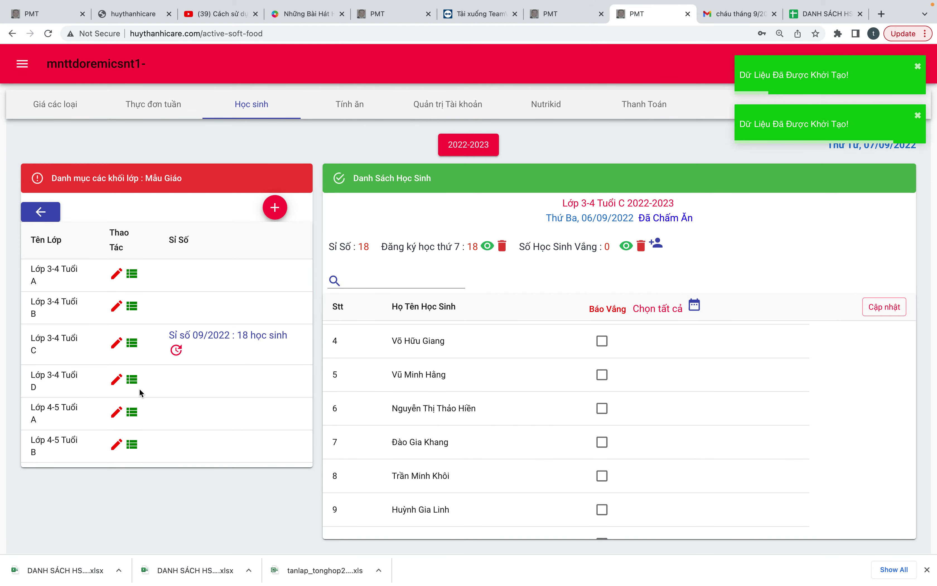
pyautogui.click(131, 380)
pyautogui.scroll(-1, 581, 414)
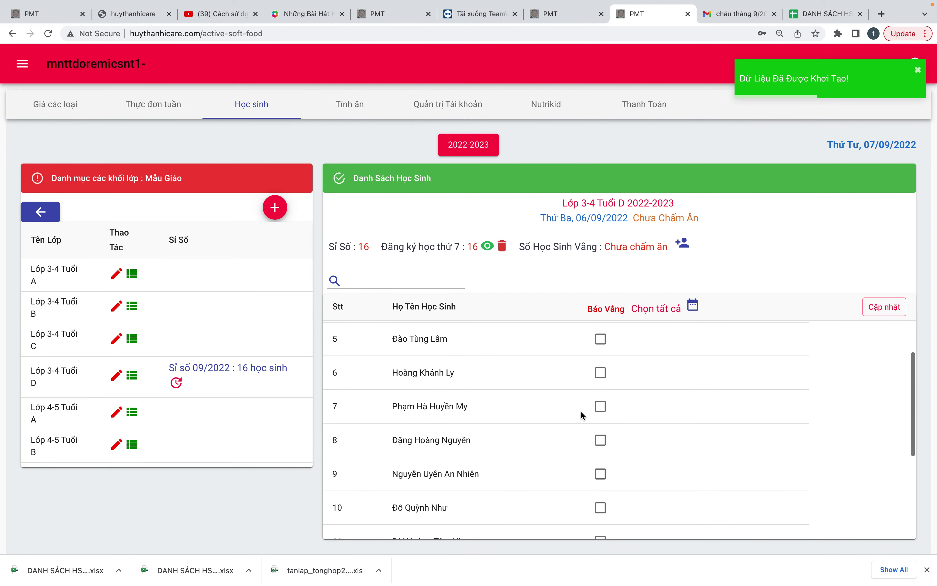
pyautogui.click(884, 307)
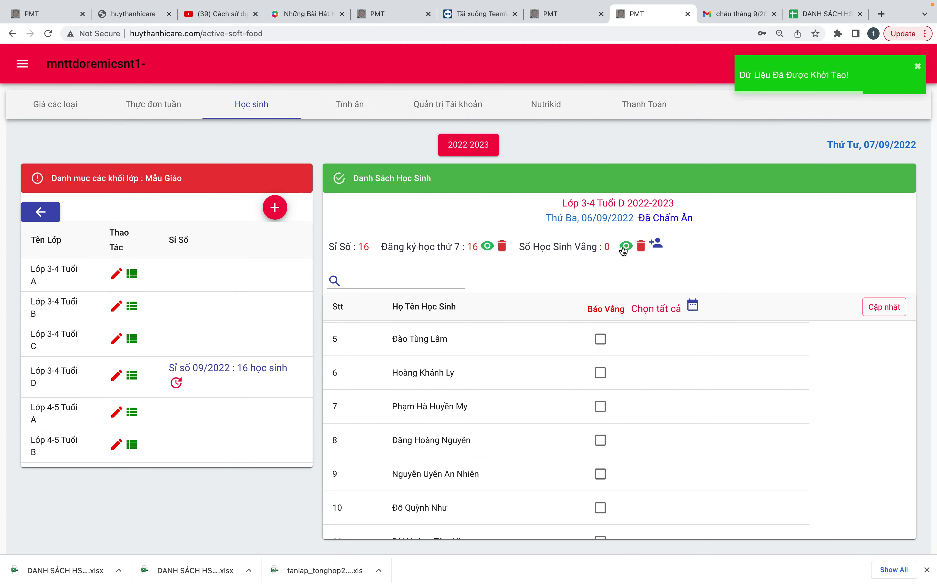
# - Save the 6 September 2022 attendance of Lớp 4-5 Tuổi A with no absences and of Lớp 4-5 Tuổi B with student number 12 absent
pyautogui.click(132, 414)
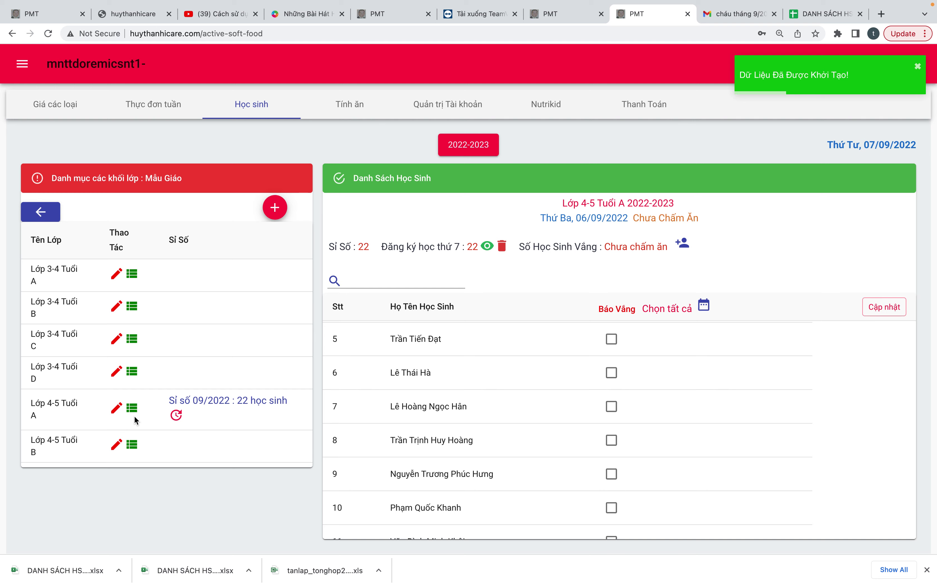
pyautogui.scroll(-2, 614, 441)
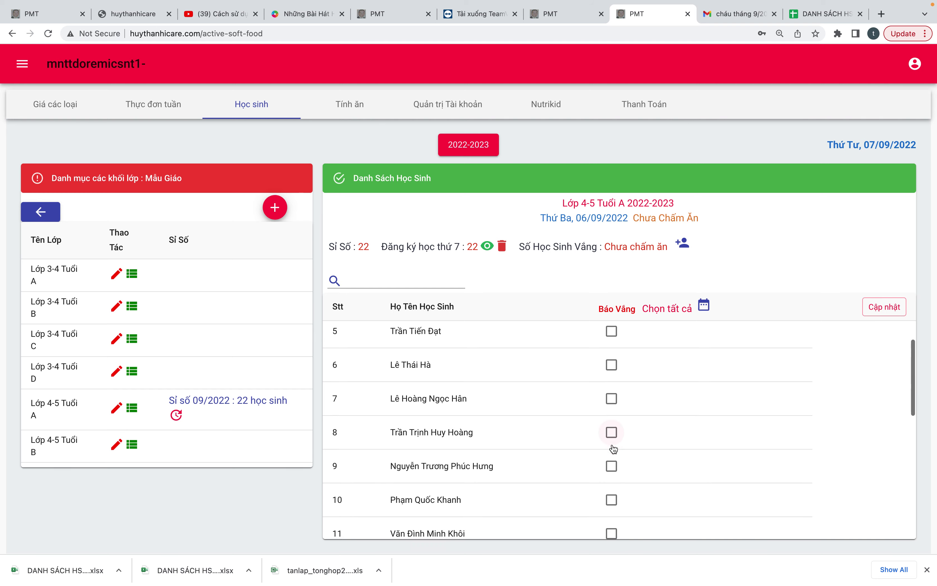
pyautogui.click(885, 317)
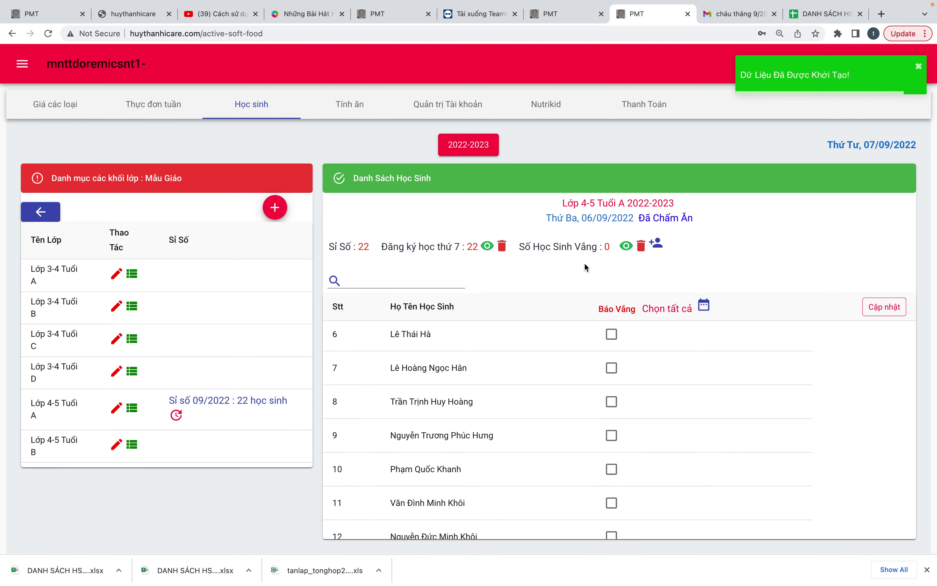
pyautogui.click(132, 443)
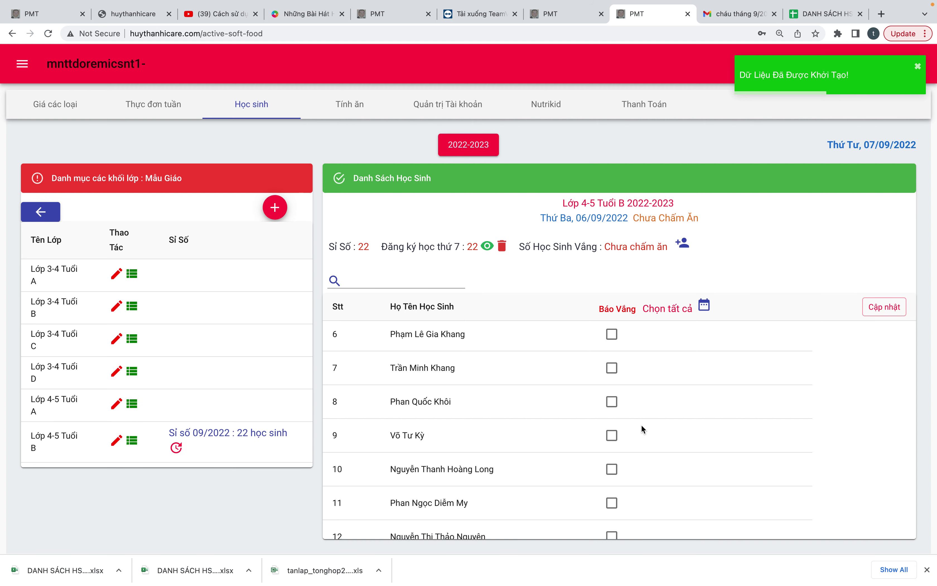
pyautogui.scroll(-2, 643, 429)
pyautogui.click(612, 474)
pyautogui.click(871, 313)
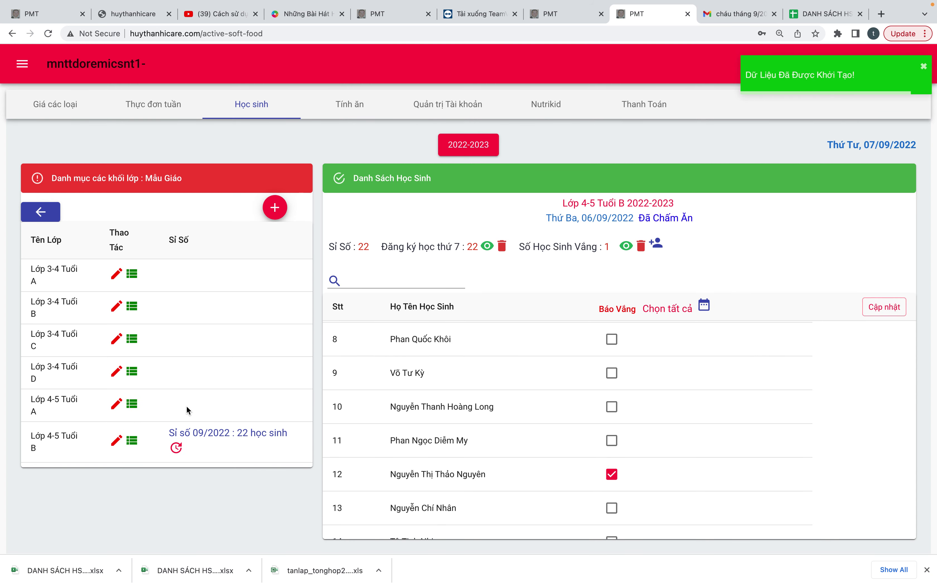
# - Save the 6 September 2022 attendance of Lớp 4-5 Tuổi C with no students marked absent
pyautogui.scroll(-2, 186, 406)
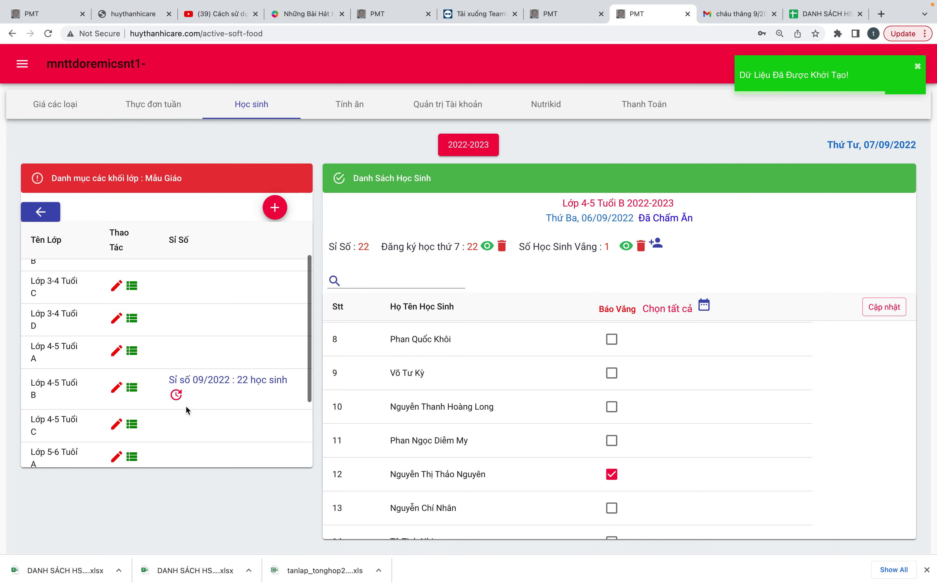
pyautogui.click(135, 424)
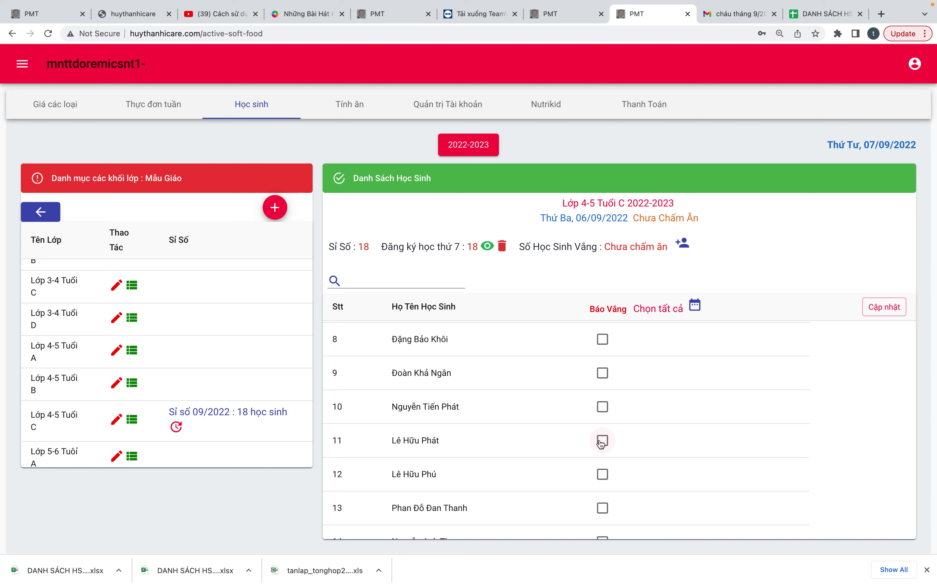
pyautogui.click(886, 308)
# - Mark student number 11 of Lớp 5-6 Tuổi A absent on 6 September 2022 and save the attendance
pyautogui.scroll(-2, 203, 385)
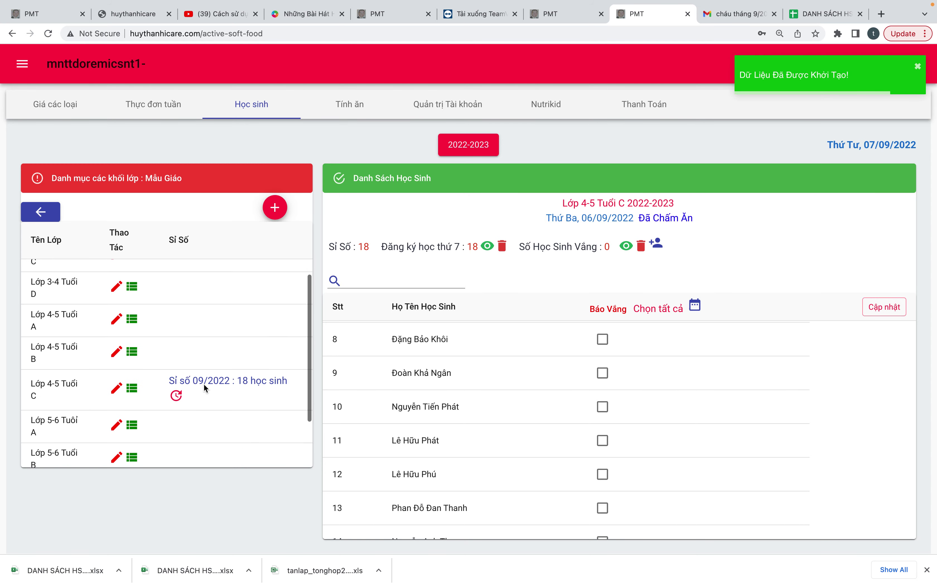
pyautogui.click(132, 413)
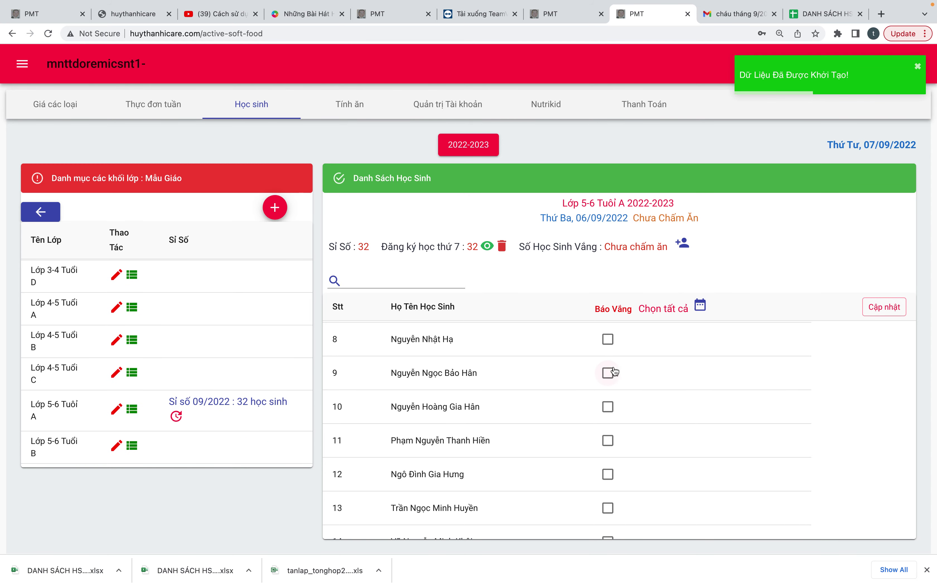
pyautogui.click(610, 434)
pyautogui.click(895, 308)
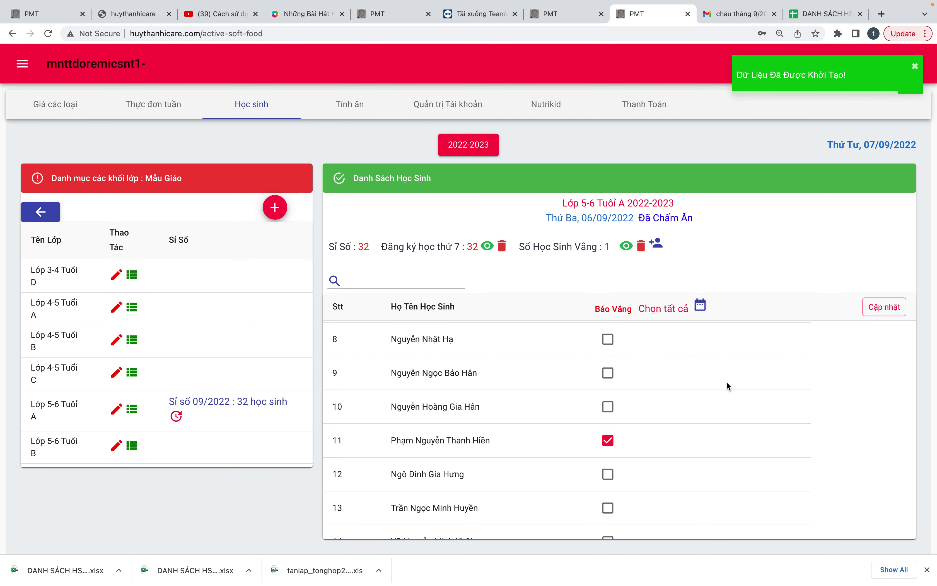
pyautogui.scroll(-5, 728, 386)
pyautogui.scroll(-3, 728, 385)
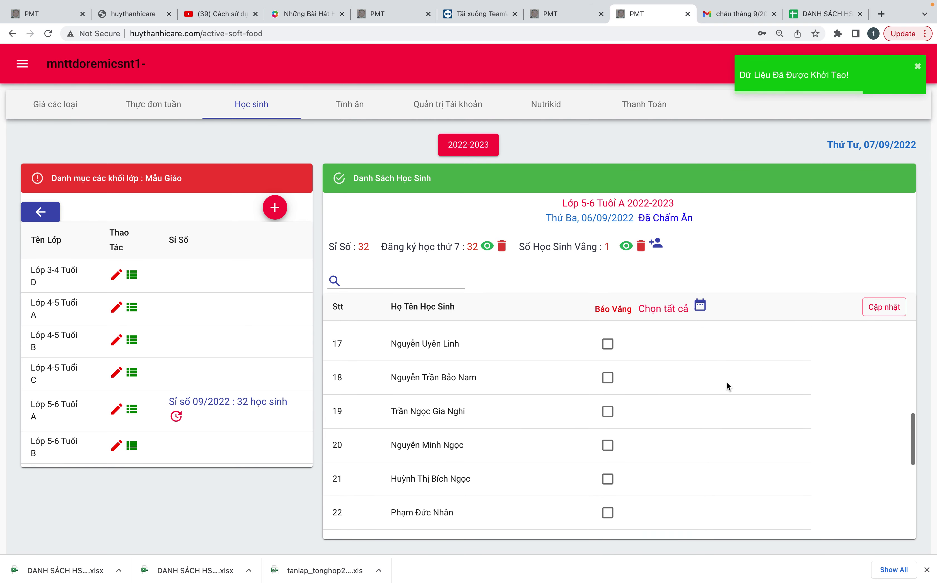
# - Save the 6 September 2022 attendance of Lớp 5-6 Tuổi B with no absences and of Lớp 5-6 Tuổi C with students number 18 and 21 absent
pyautogui.click(131, 445)
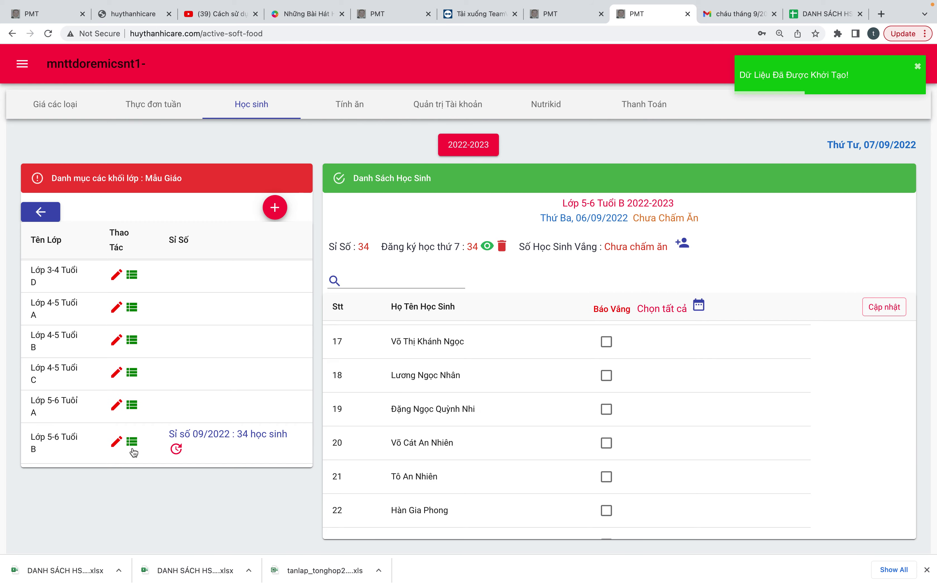
pyautogui.click(884, 308)
pyautogui.scroll(-2, 210, 376)
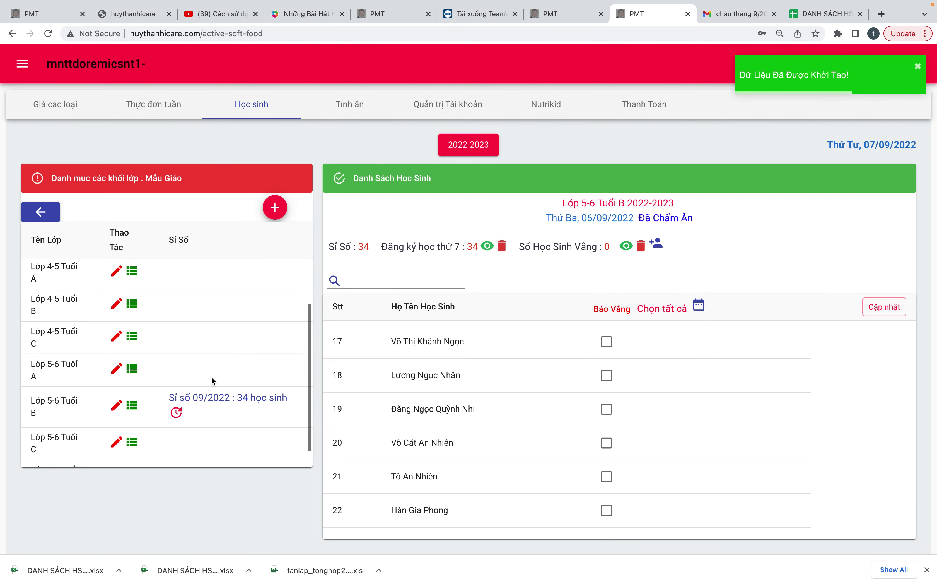
pyautogui.click(131, 417)
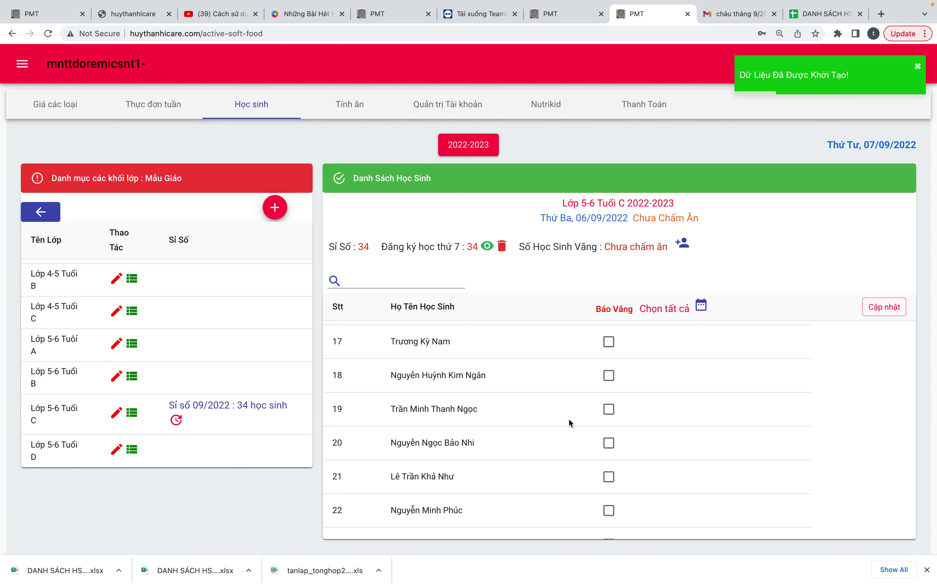
pyautogui.click(608, 476)
pyautogui.click(619, 375)
pyautogui.click(876, 307)
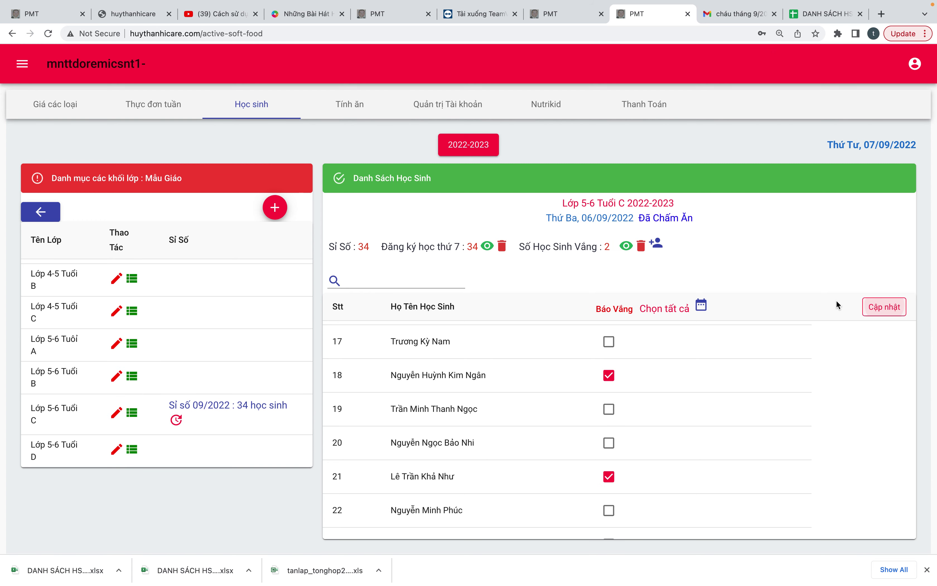
# - Save the 6 September 2022 attendance of Lớp 5-6 Tuổi D with no students marked absent
pyautogui.click(136, 452)
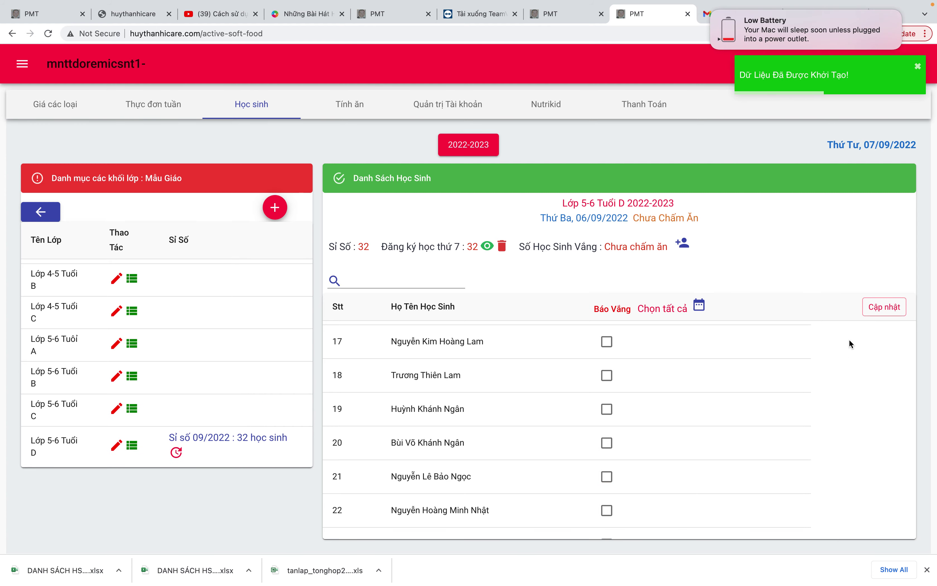
pyautogui.click(874, 311)
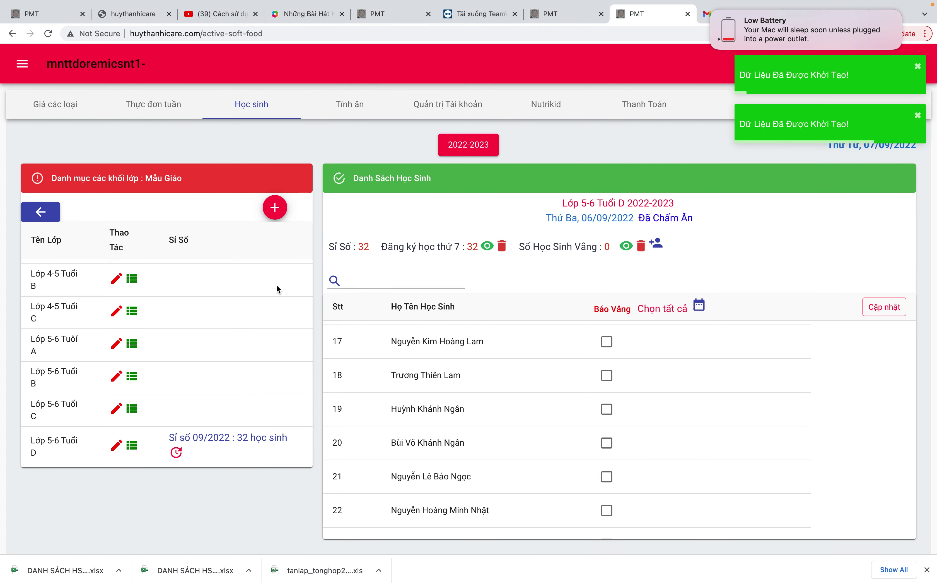
# - Switch to the Nhà Trẻ class group and open the student list of Lớp 19-24 Tháng
pyautogui.click(41, 212)
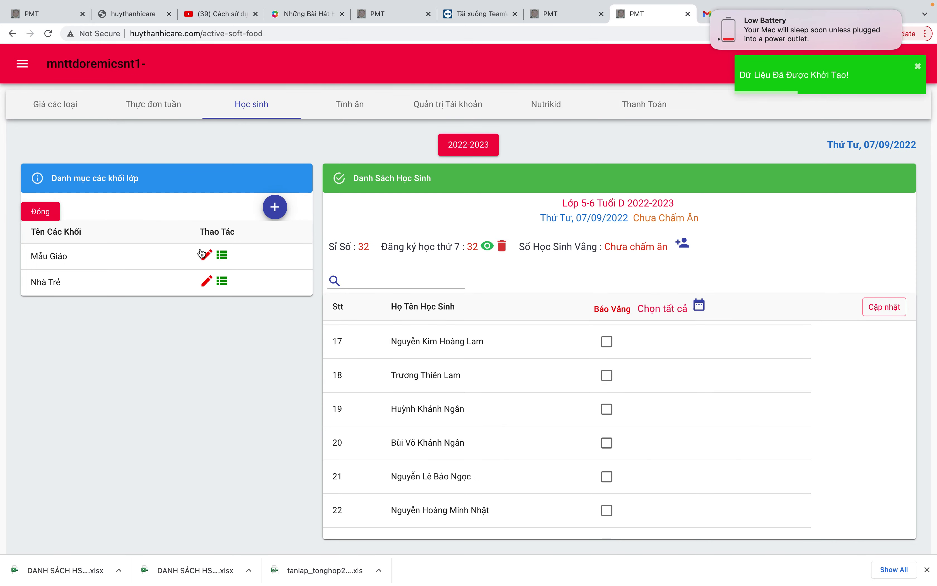
pyautogui.click(222, 255)
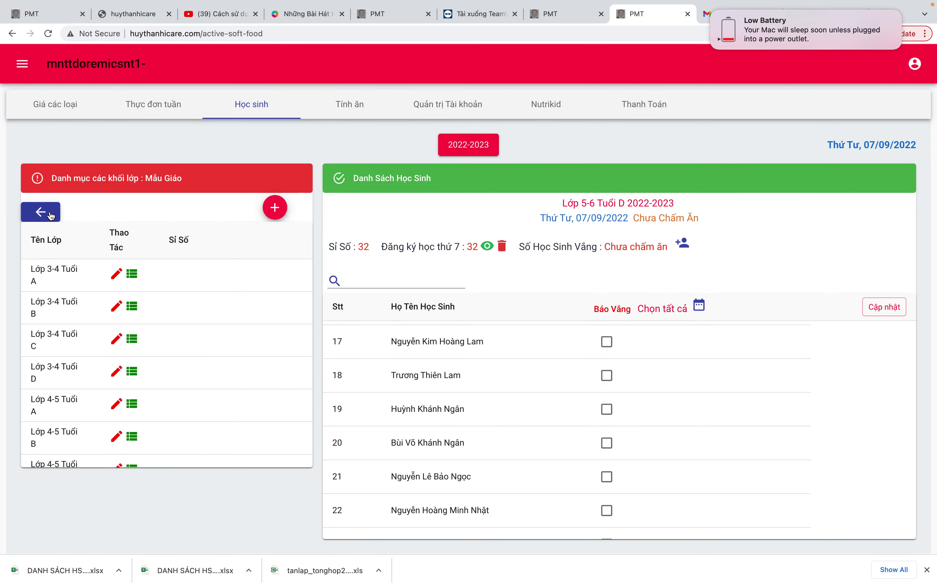
pyautogui.click(40, 211)
pyautogui.click(224, 285)
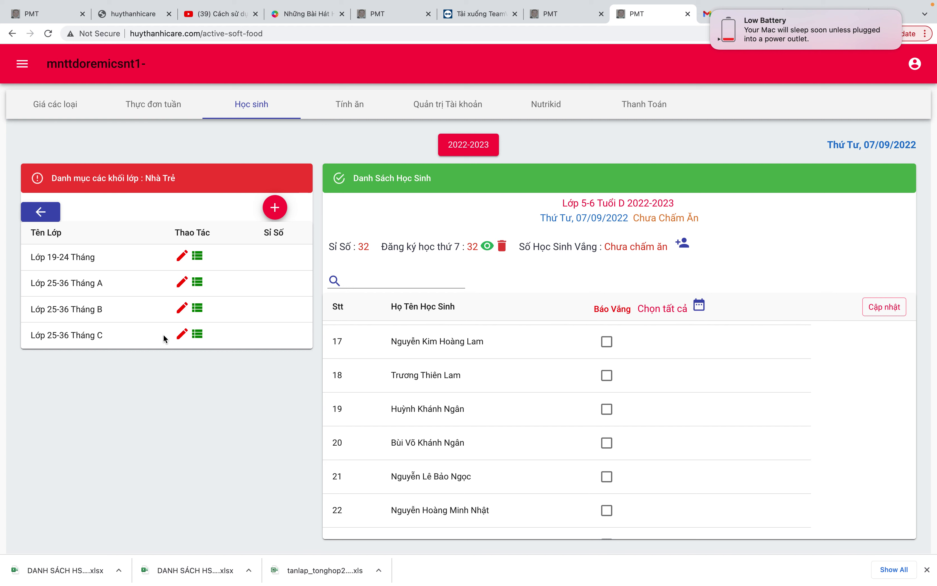
pyautogui.click(197, 256)
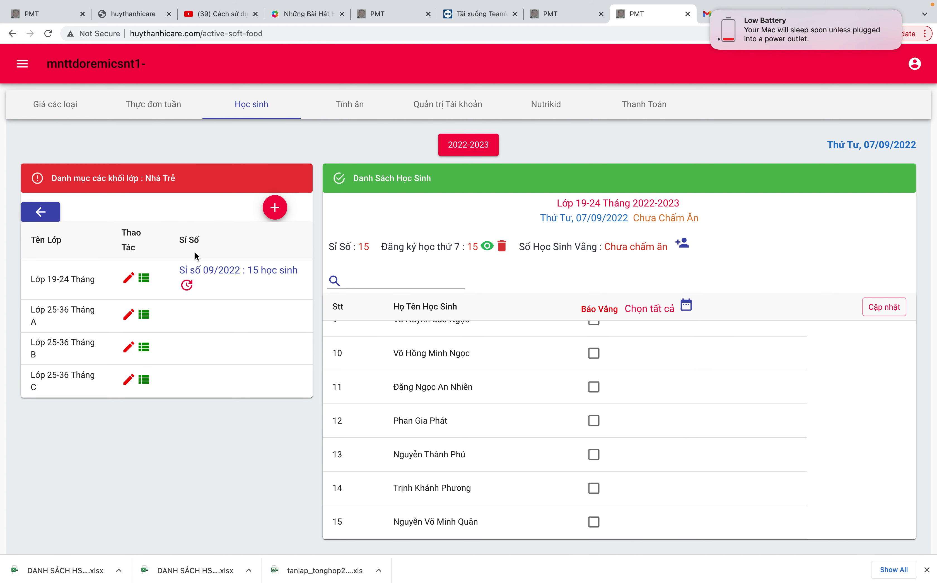
# - Set the attendance date to 6 September 2022 and save Lớp 19-24 Tháng with student number 1 absent
pyautogui.click(684, 306)
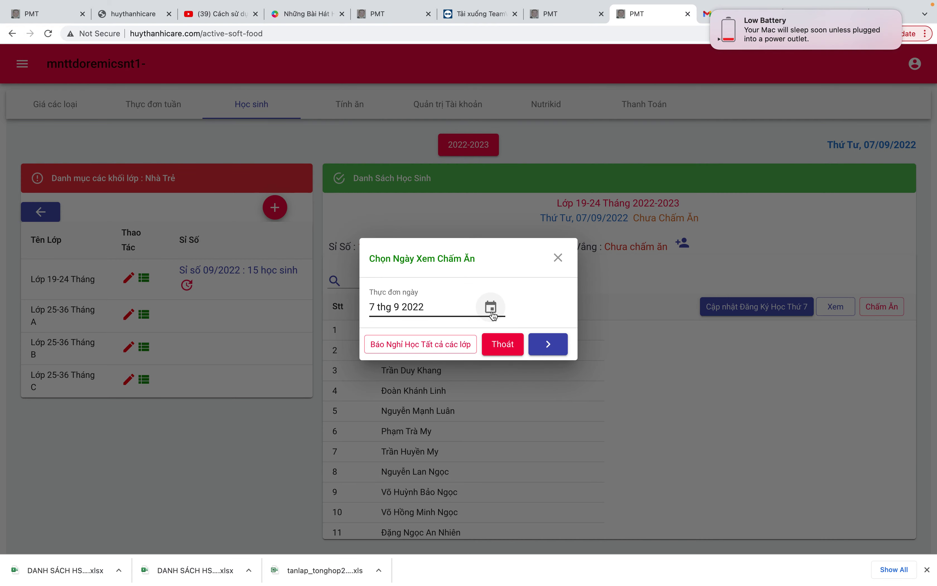
pyautogui.click(491, 308)
pyautogui.click(394, 310)
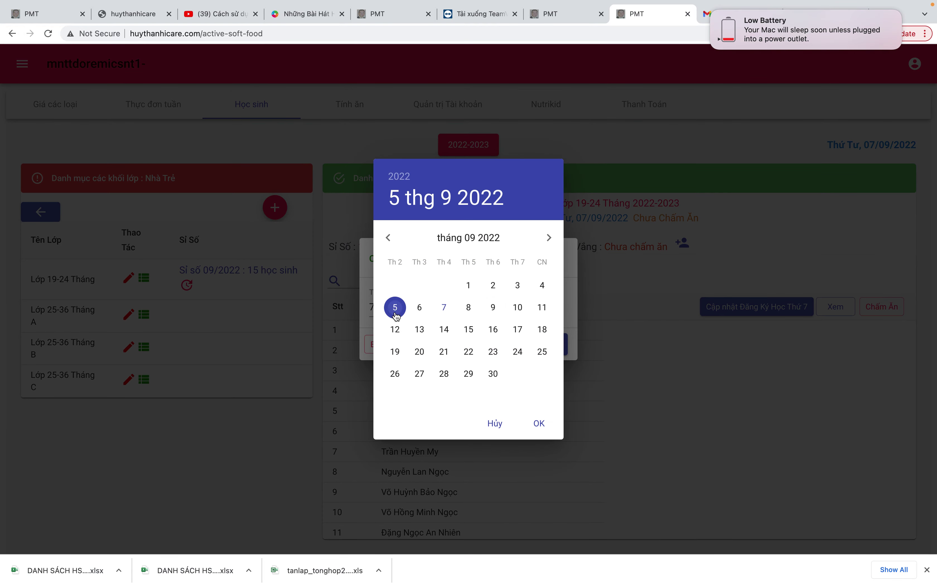
pyautogui.click(535, 427)
pyautogui.click(504, 312)
pyautogui.click(422, 309)
pyautogui.click(539, 424)
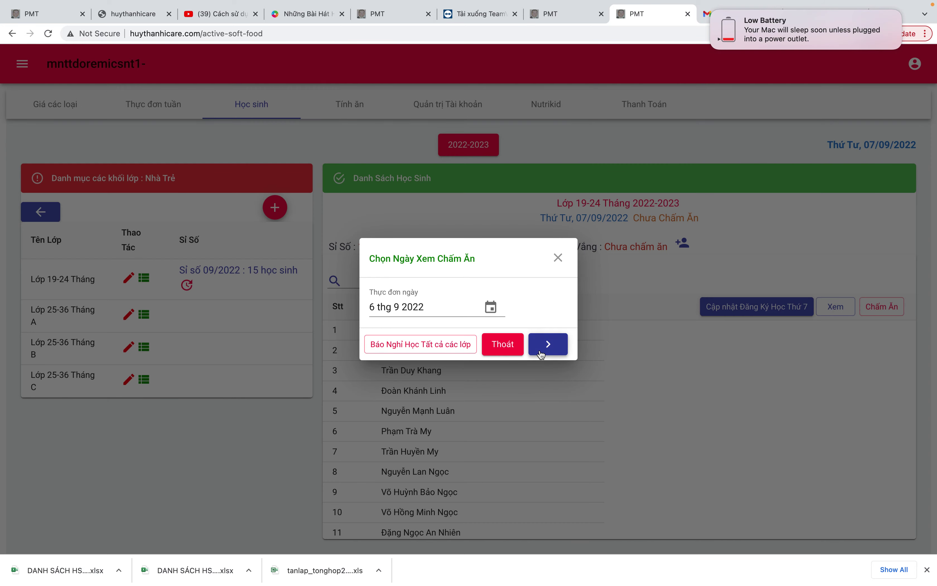
pyautogui.click(541, 348)
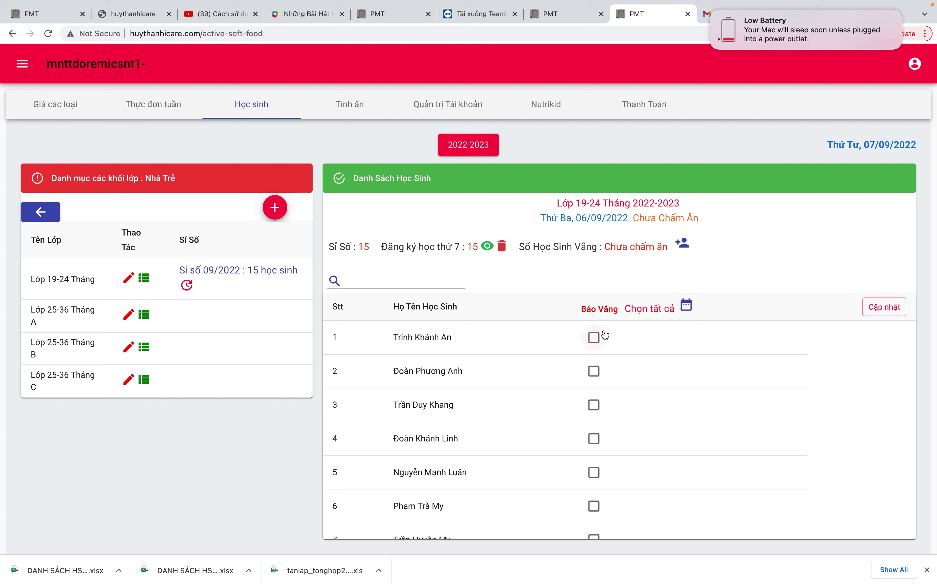
pyautogui.click(887, 307)
# - Save the 6 September 2022 attendance of Lớp 25-36 Tháng A with no absences and of Lớp 25-36 Tháng B with student number 10 absent
pyautogui.click(149, 323)
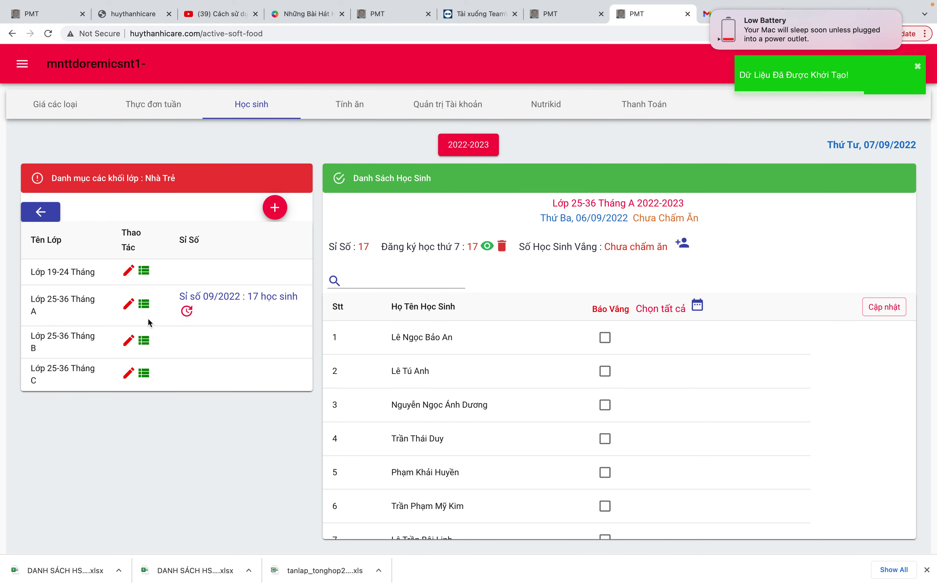
pyautogui.click(884, 307)
pyautogui.click(150, 348)
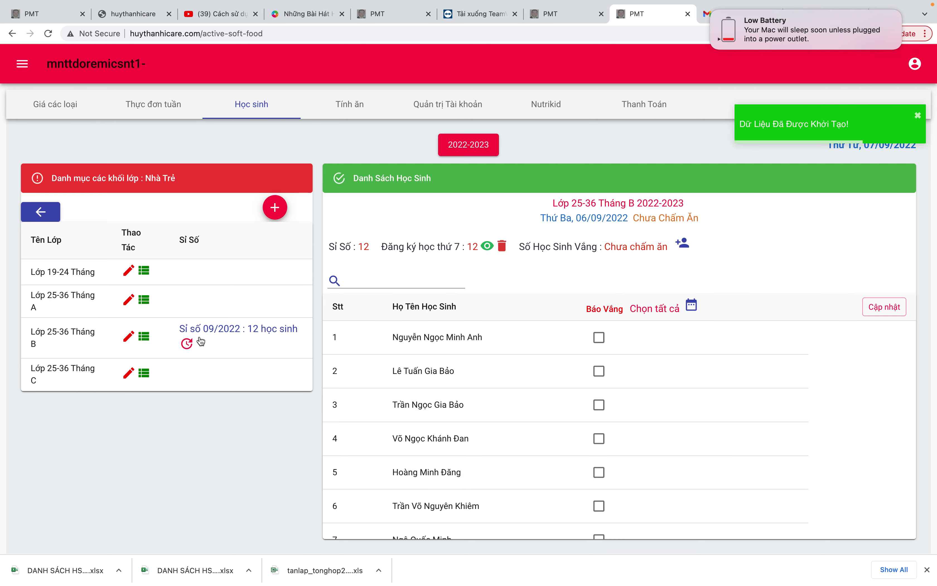
pyautogui.scroll(-5, 606, 448)
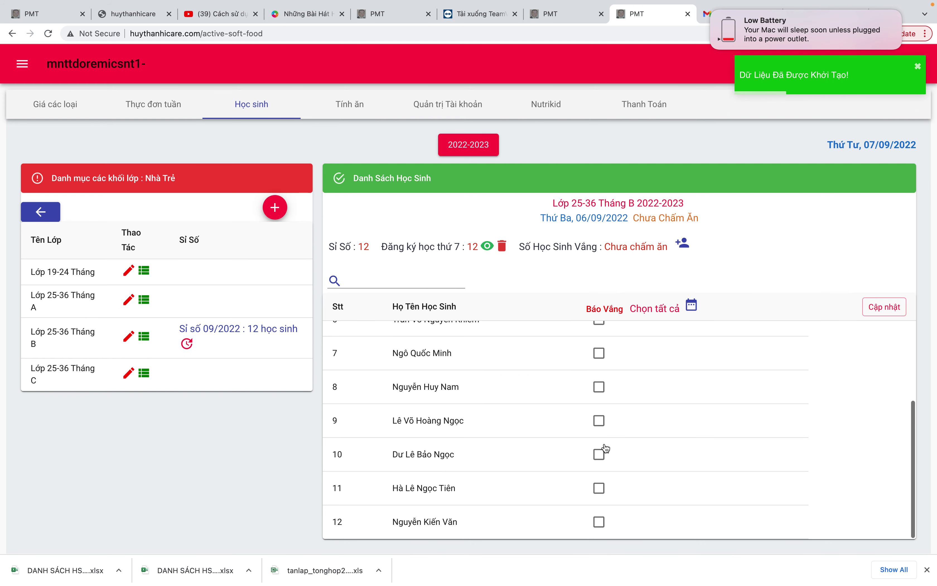
pyautogui.click(600, 454)
pyautogui.click(881, 309)
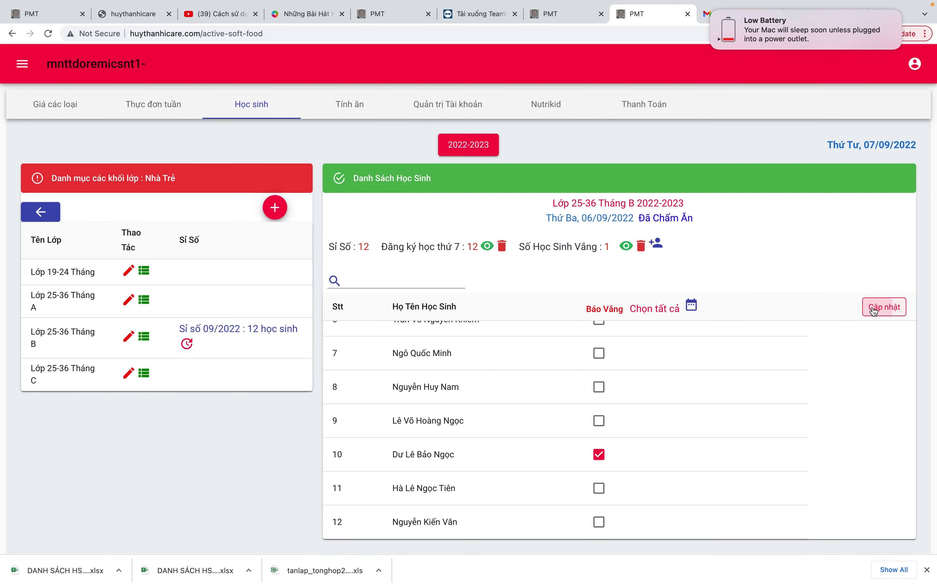
# - Mark student number 7 of Lớp 25-36 Tháng C absent on 6 September 2022 and save the attendance
pyautogui.click(145, 374)
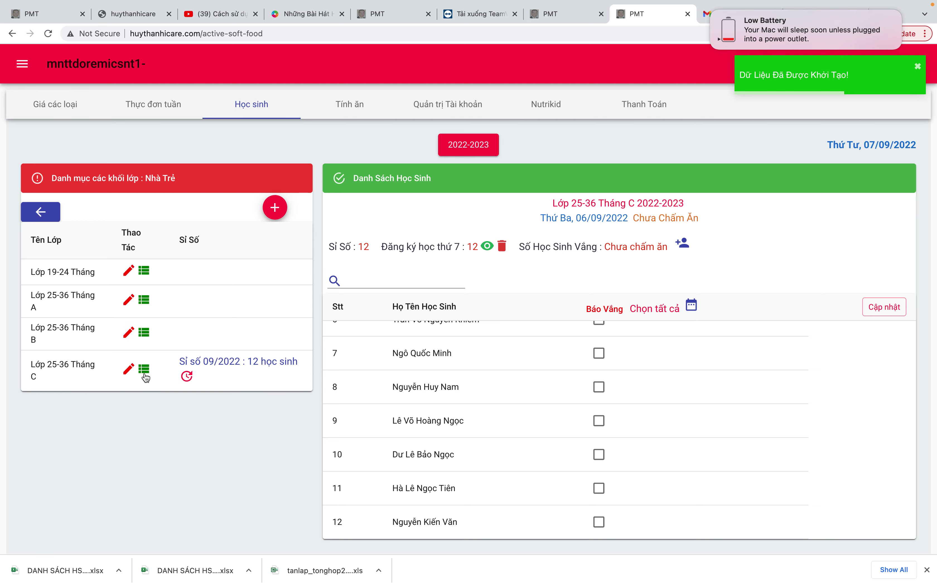
pyautogui.click(599, 353)
pyautogui.click(882, 310)
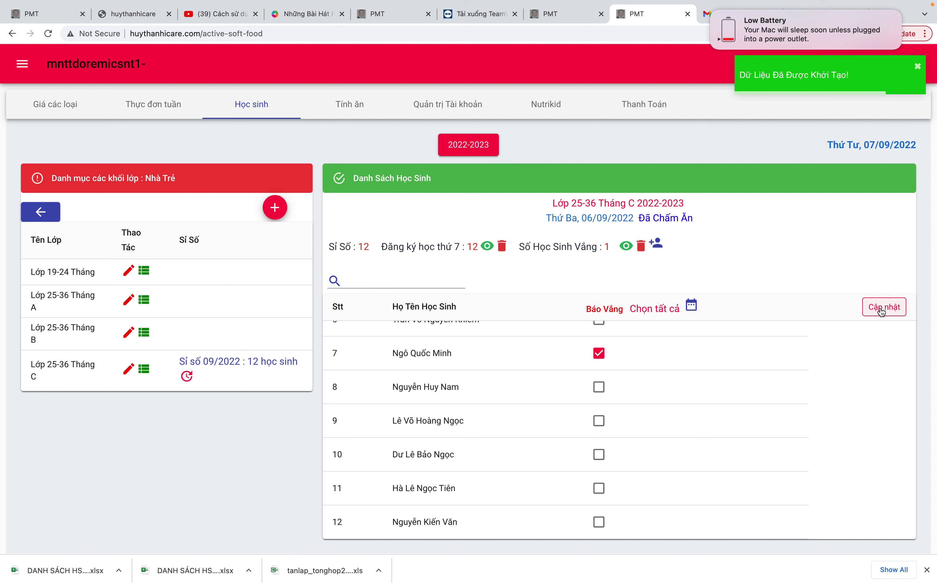
# - Open the Bảng Chấm Ăn Các Lớp 09/2022 report for Lớp 19-24 Tháng
pyautogui.click(356, 109)
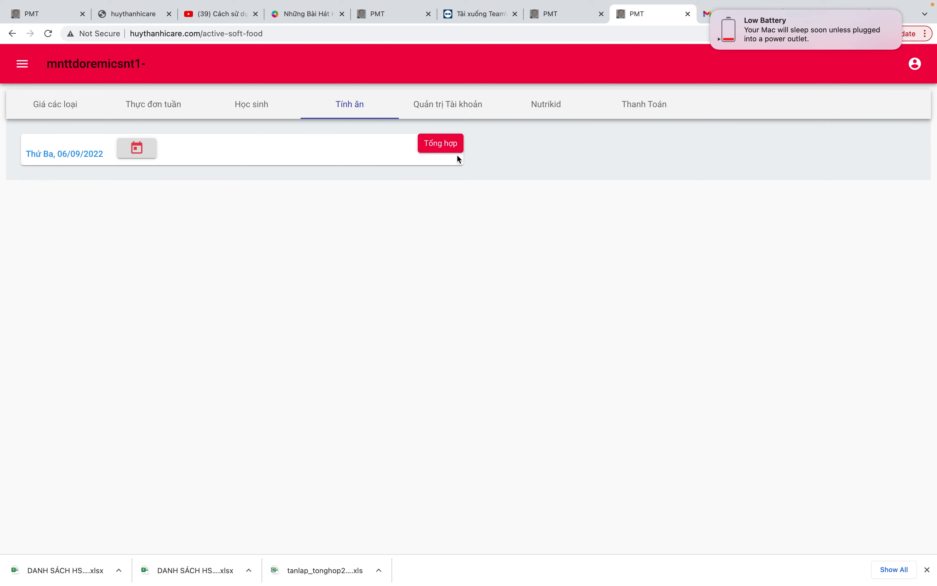
pyautogui.click(448, 144)
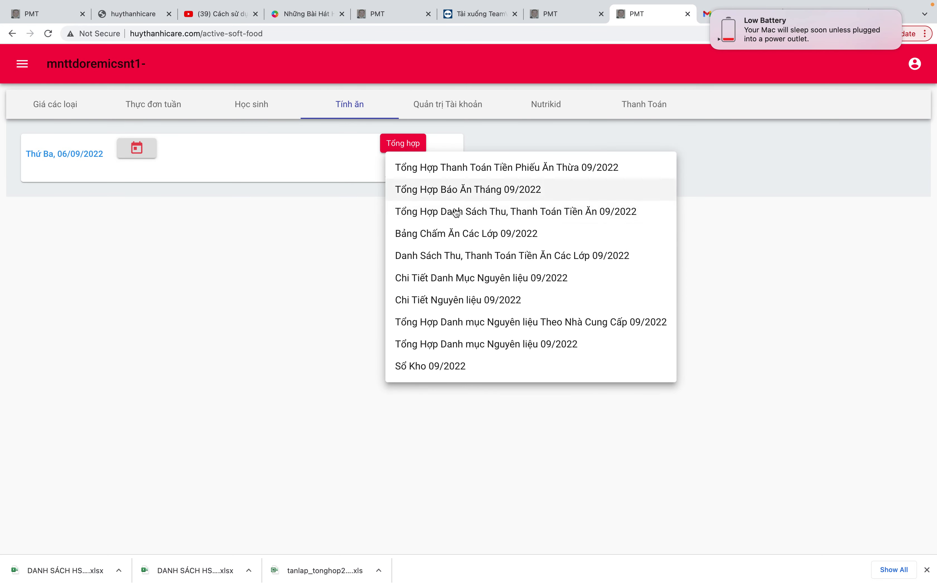
pyautogui.click(465, 239)
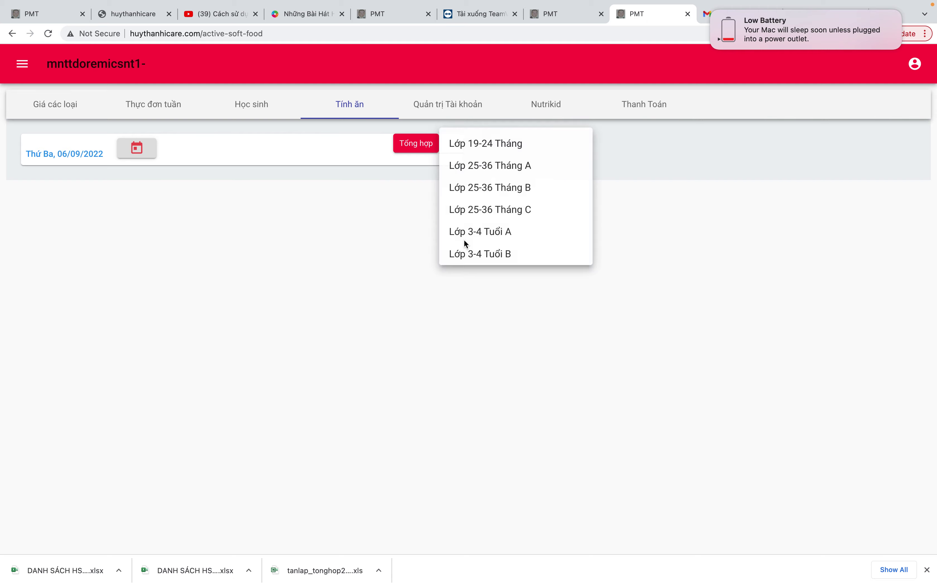
pyautogui.click(489, 153)
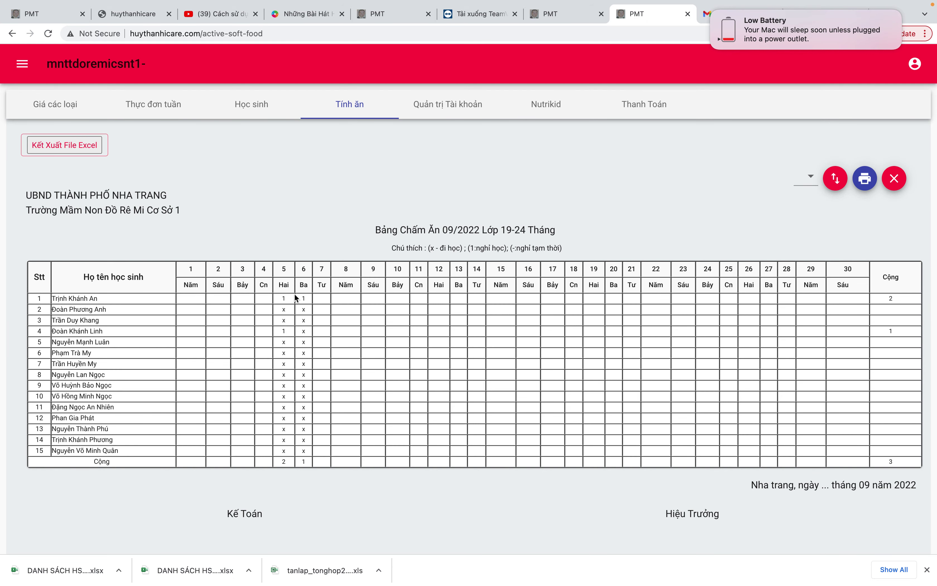
# - Choose Lớp 19-24 Tháng as the class shown in the Bảng Chấm Ăn report and check its absences
pyautogui.click(811, 179)
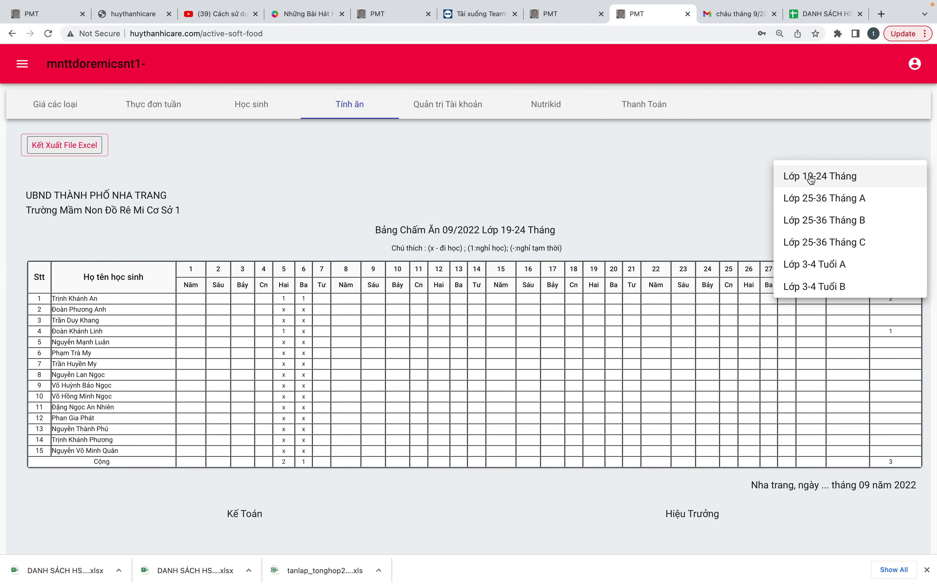
pyautogui.click(606, 182)
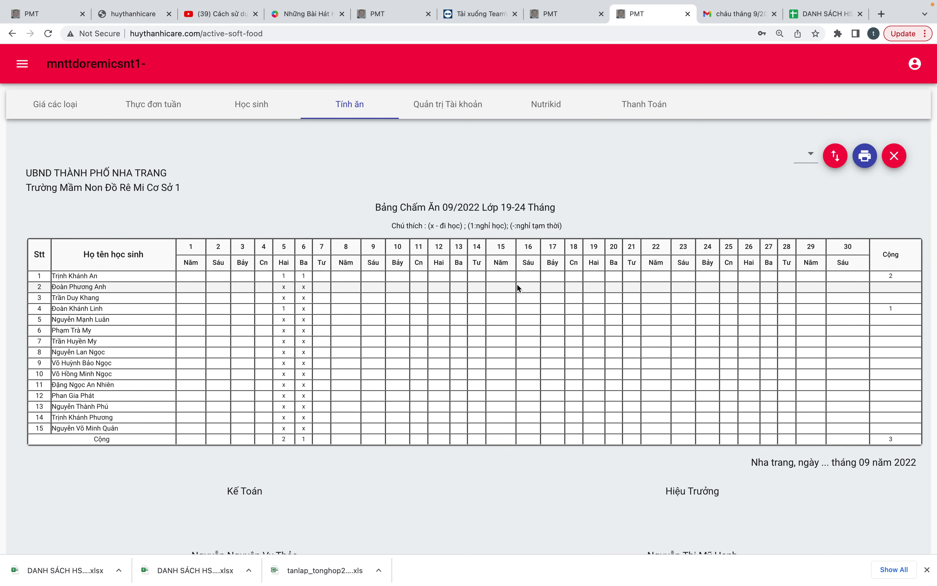
pyautogui.click(808, 156)
pyautogui.click(808, 156)
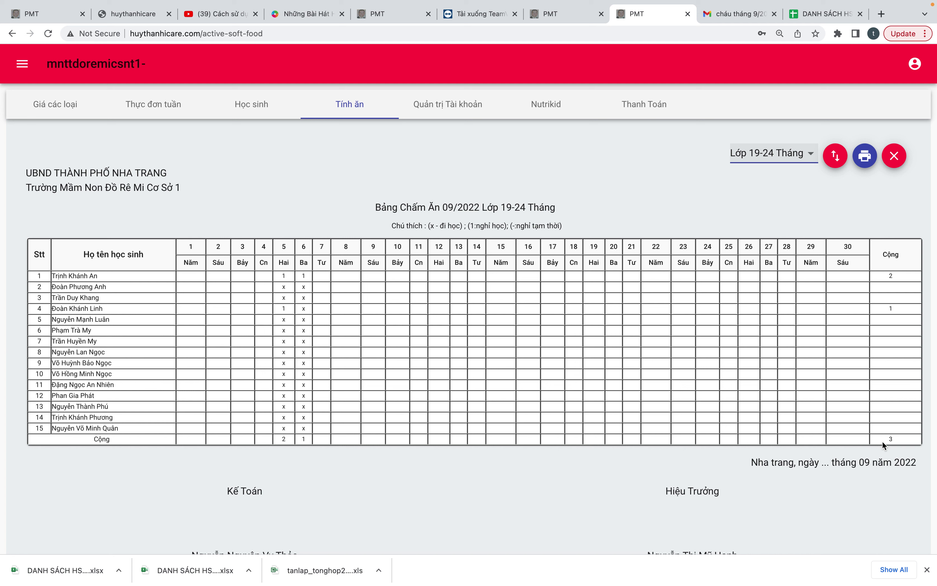
# - View the Bảng Chấm Ăn 09/2022 report of Lớp 25-36 Tháng A and of Lớp 25-36 Tháng B
pyautogui.click(790, 157)
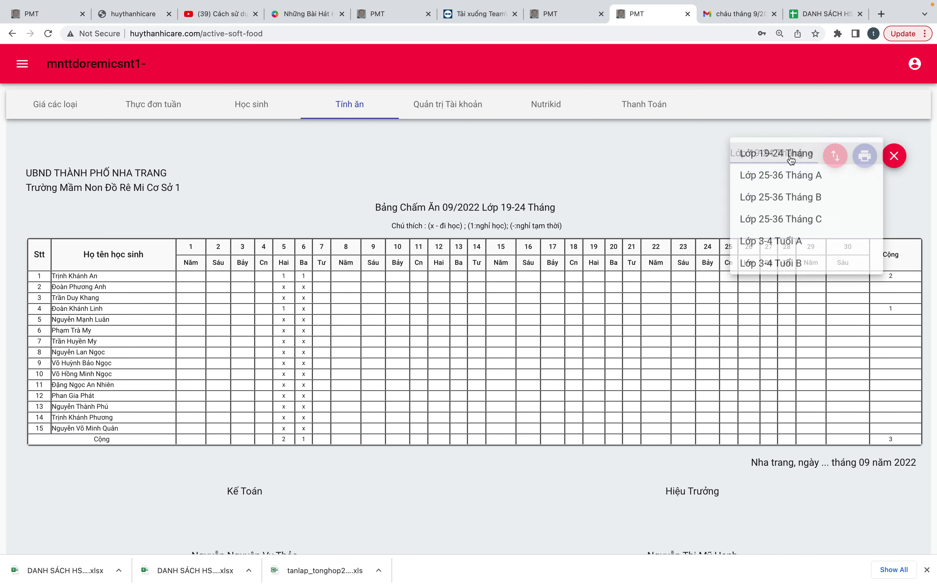
pyautogui.click(776, 177)
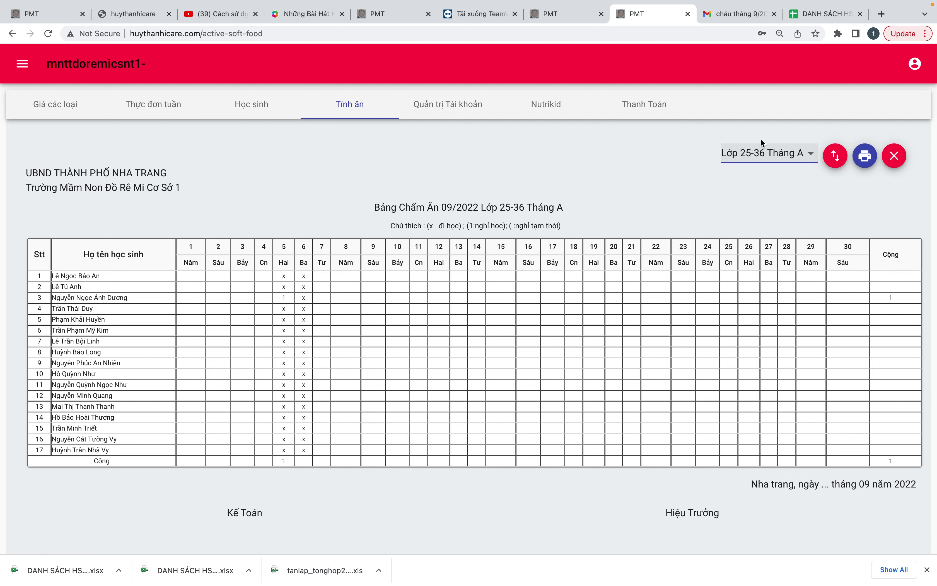
pyautogui.click(794, 155)
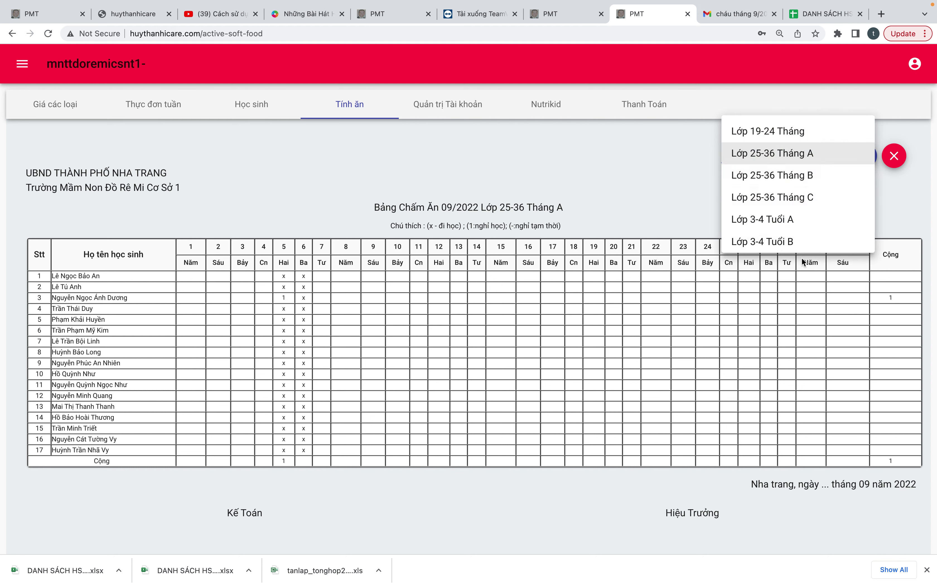
pyautogui.click(790, 180)
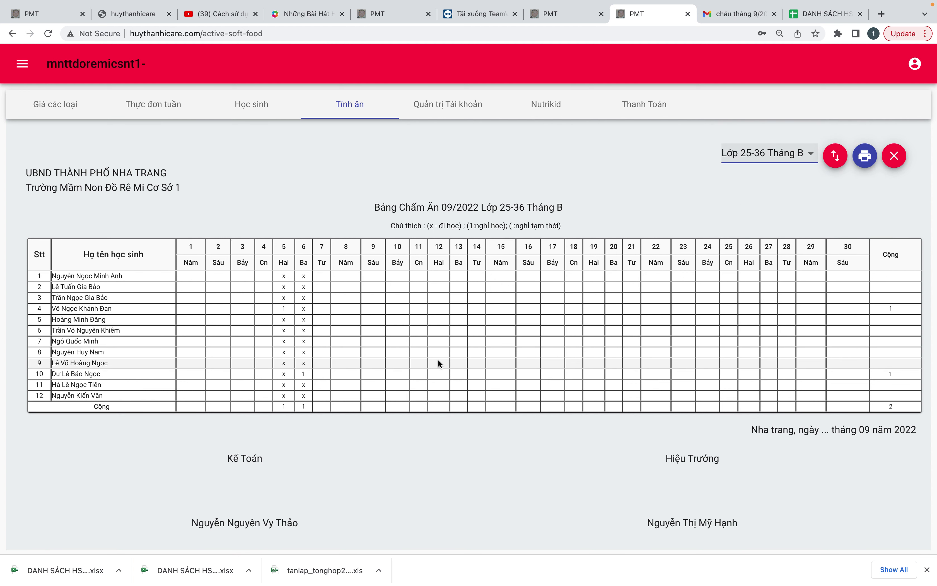
# - Close the Bảng Chấm Ăn report and examine the class totals in the Tổng Hợp Báo Ăn Tháng 09/2022 summary
pyautogui.click(893, 155)
pyautogui.click(439, 143)
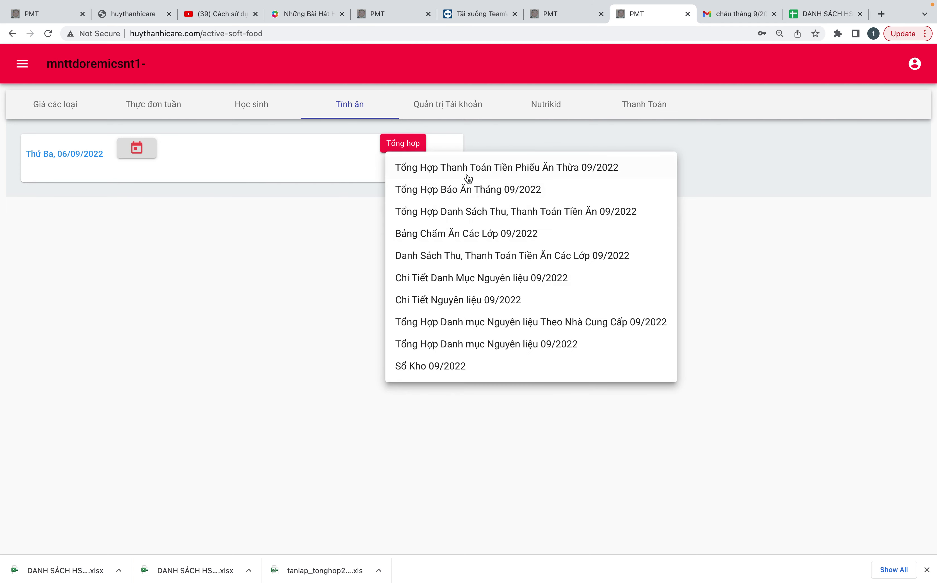
pyautogui.click(491, 190)
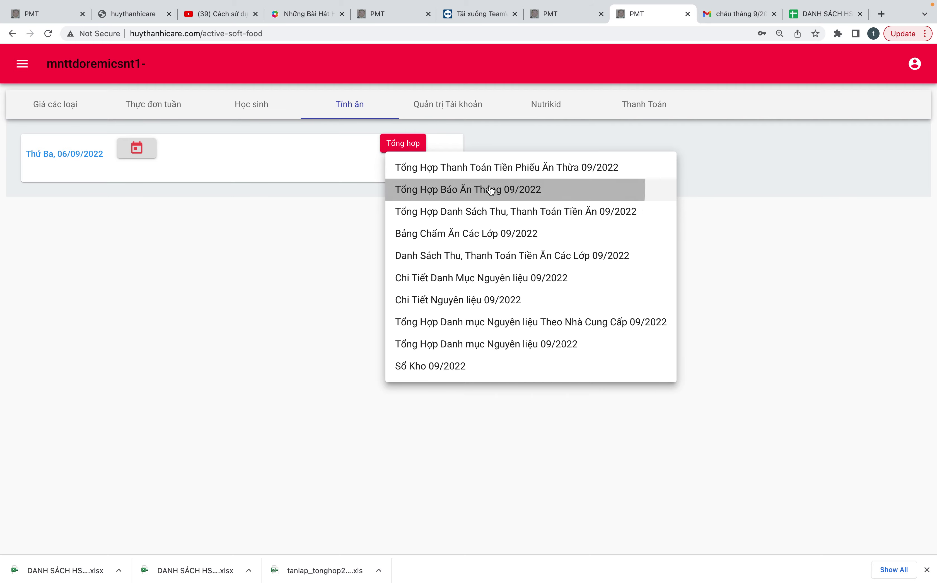
pyautogui.scroll(-10, 335, 450)
pyautogui.scroll(5, 335, 450)
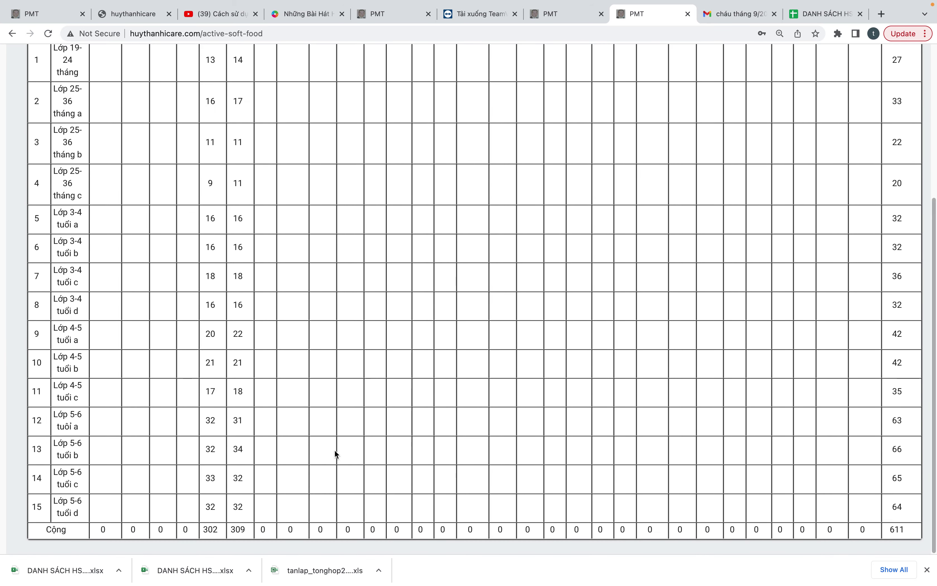
pyautogui.scroll(-3, 335, 450)
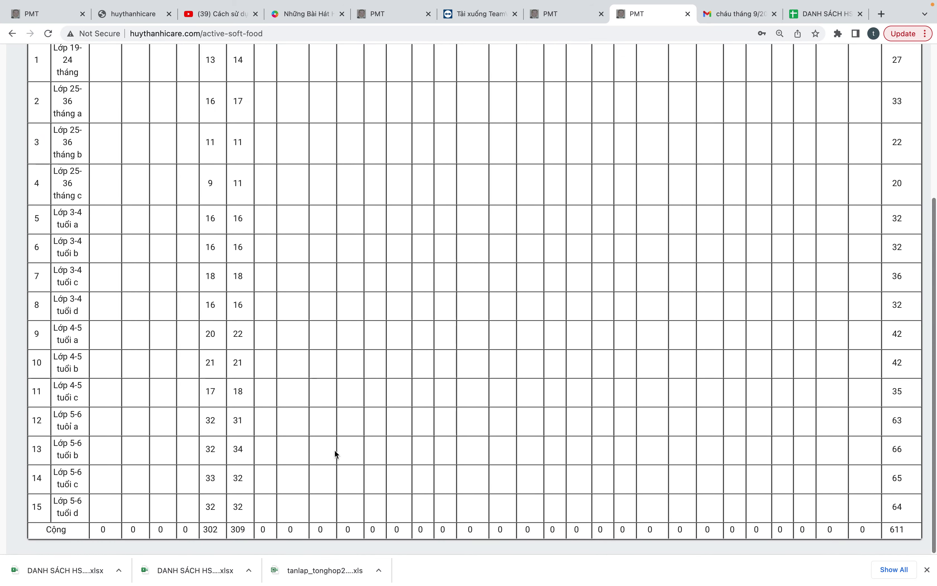
# - Check the 5 and 6 September counts and the row total of Lớp 19-24 tháng in the monthly meal summary, and close the report
pyautogui.scroll(3, 335, 449)
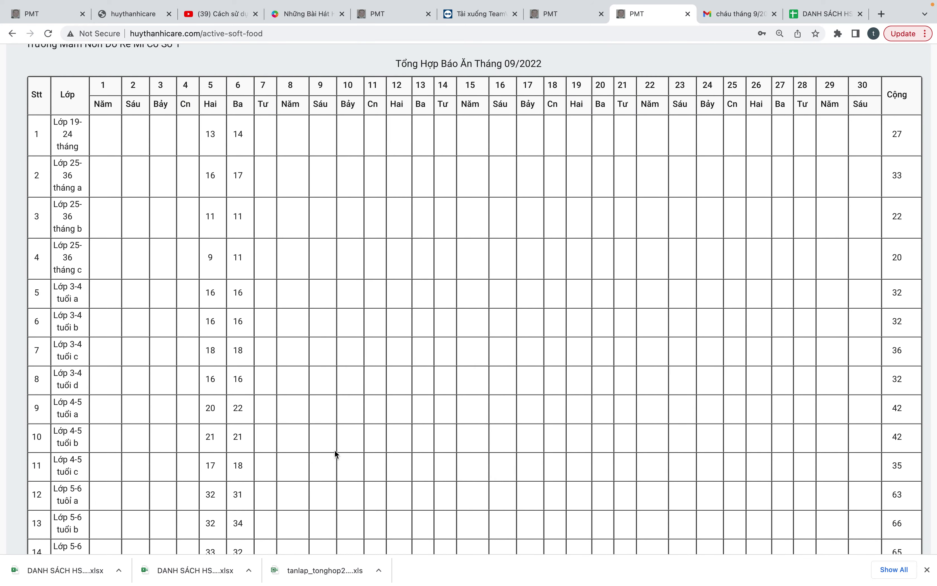
pyautogui.scroll(-2, 335, 450)
pyautogui.scroll(6, 336, 451)
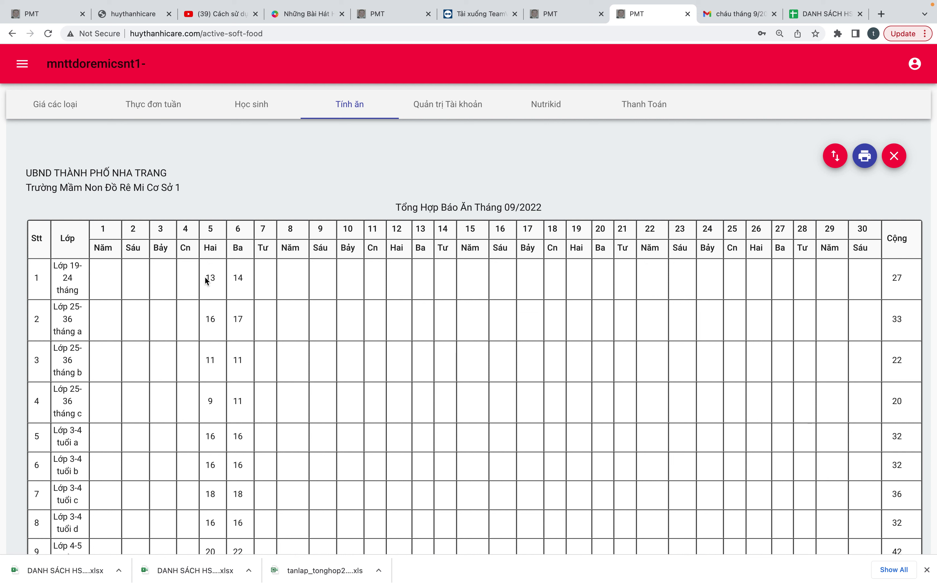
pyautogui.moveTo(205, 276); pyautogui.dragTo(258, 278)
pyautogui.moveTo(906, 277); pyautogui.dragTo(894, 277)
pyautogui.scroll(-3, 894, 277)
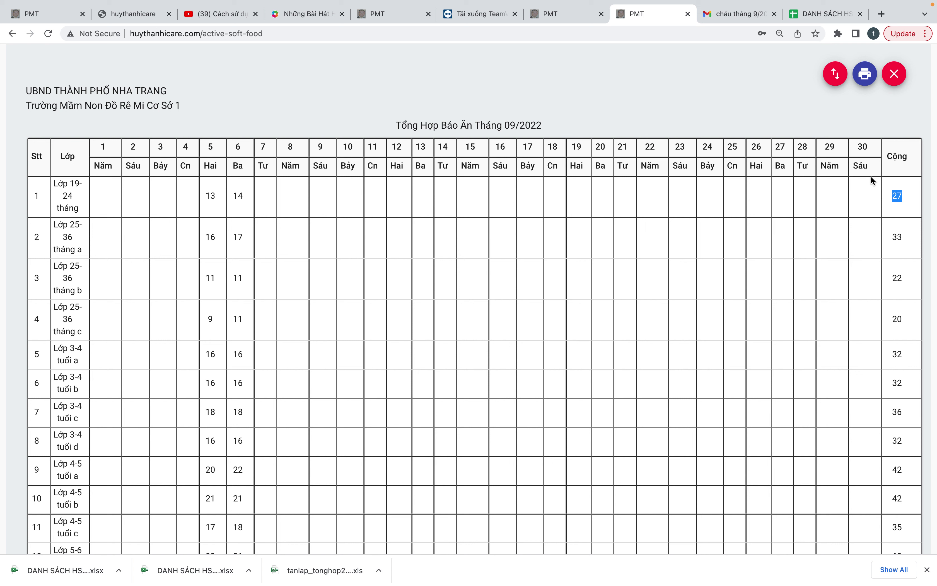
pyautogui.click(894, 75)
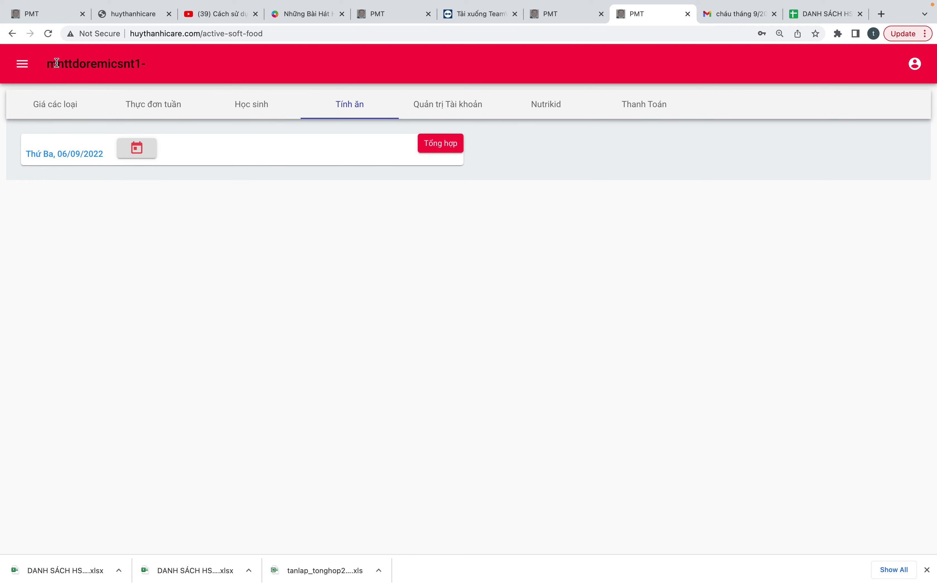
# - Return to the Học sinh section, dismiss the date prompt and list the classes of the Mẫu Giáo group
pyautogui.click(232, 110)
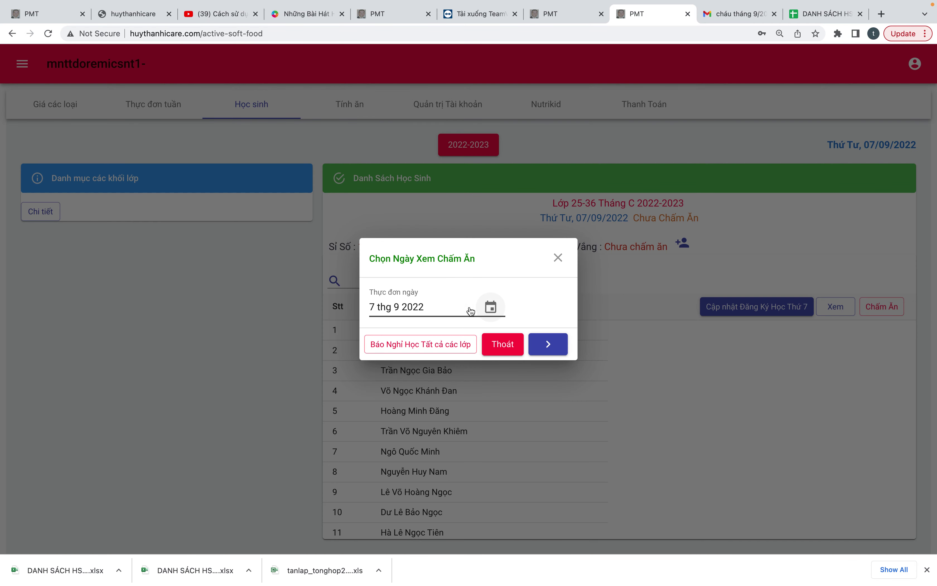
pyautogui.click(193, 288)
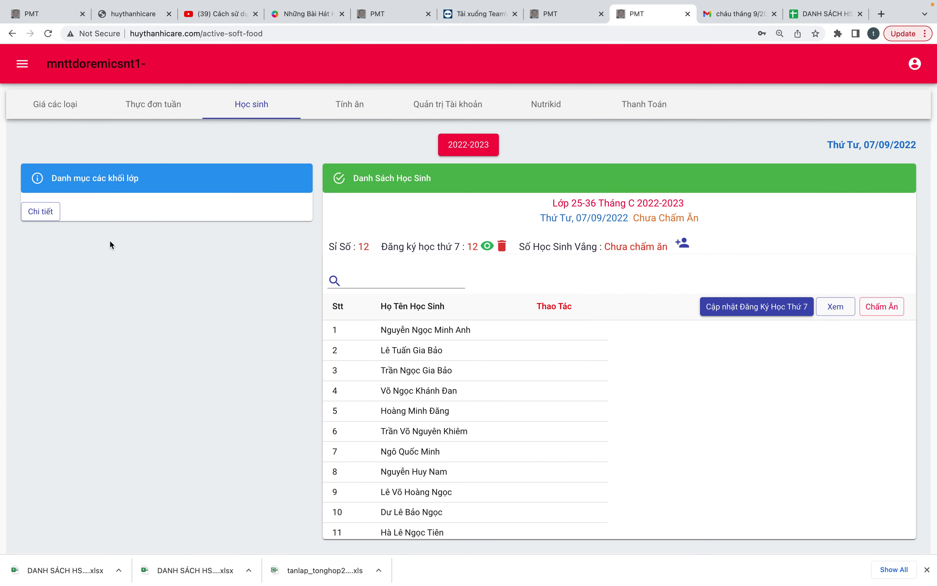
pyautogui.click(57, 218)
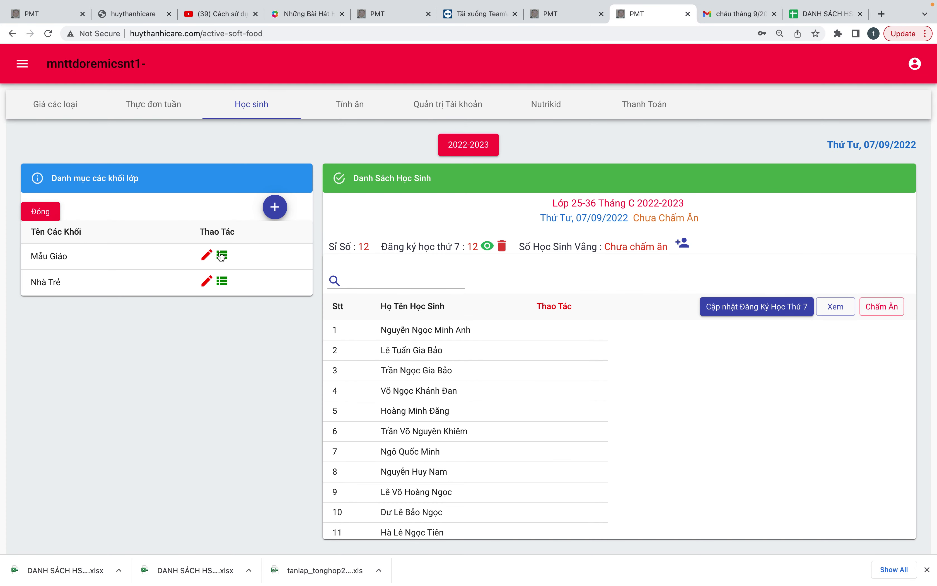
pyautogui.click(219, 254)
pyautogui.click(39, 214)
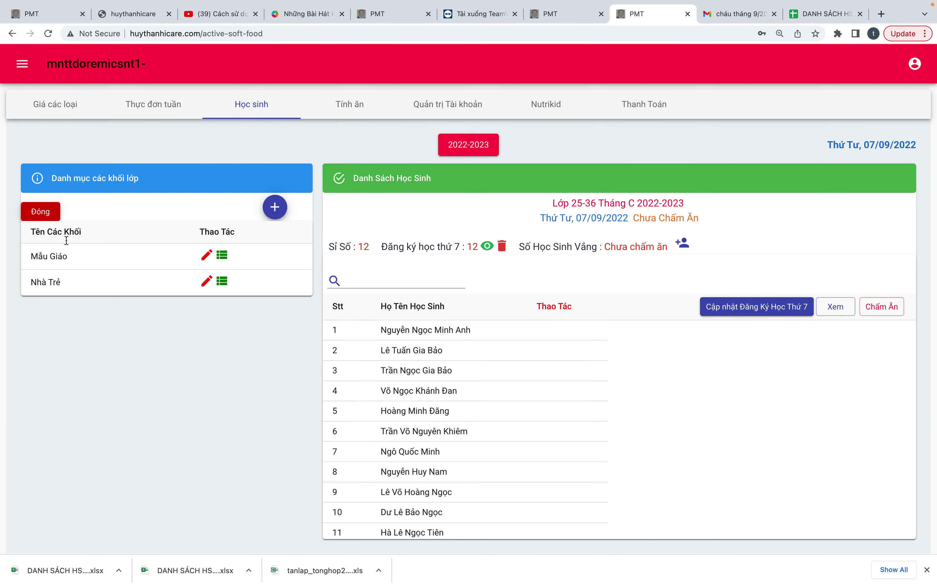
pyautogui.click(220, 256)
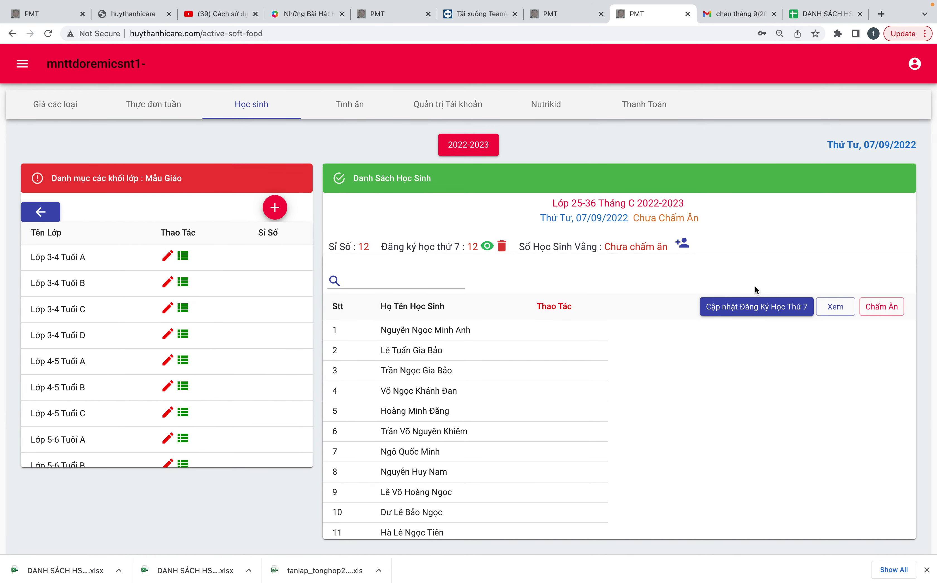
# - Open the absence marking list for the meal date 7 September 2022
pyautogui.click(839, 308)
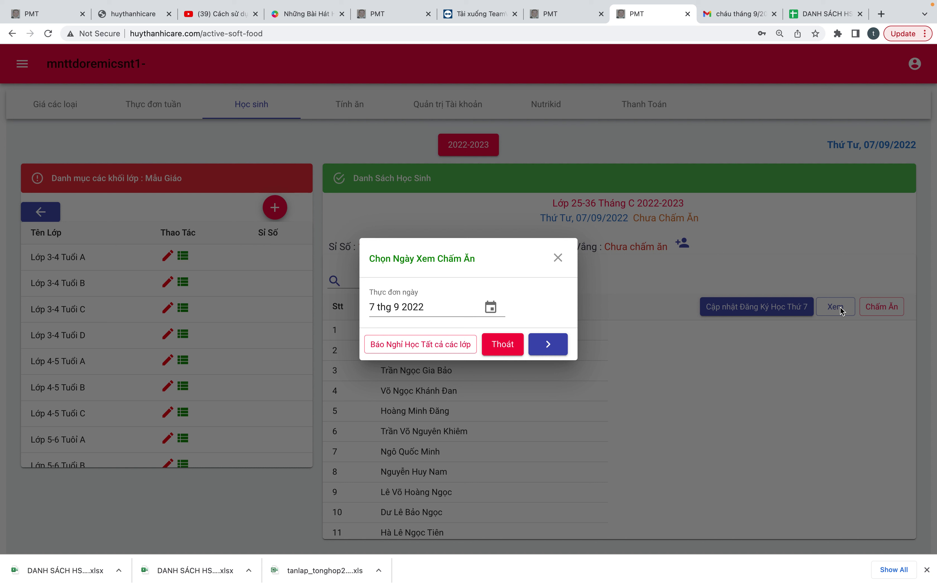
pyautogui.click(490, 308)
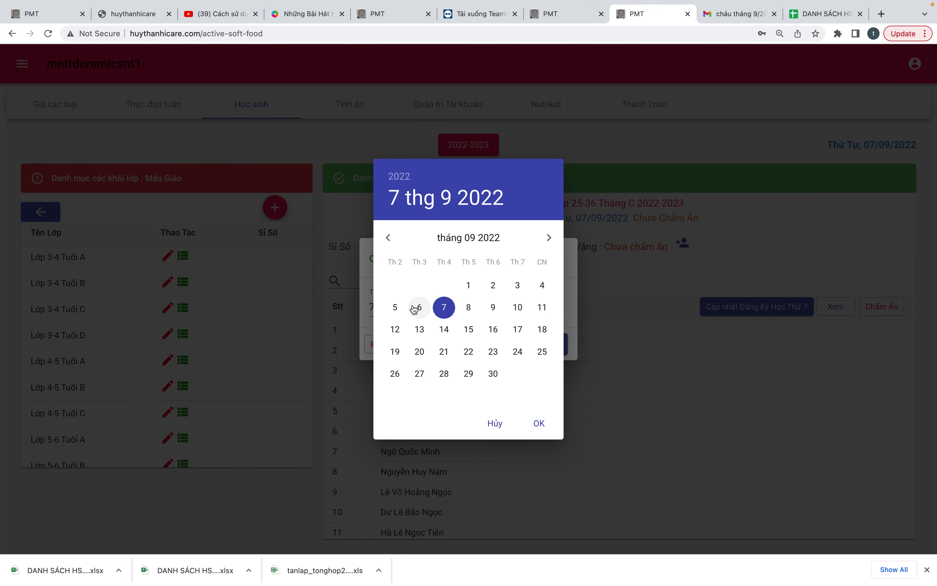
pyautogui.click(534, 423)
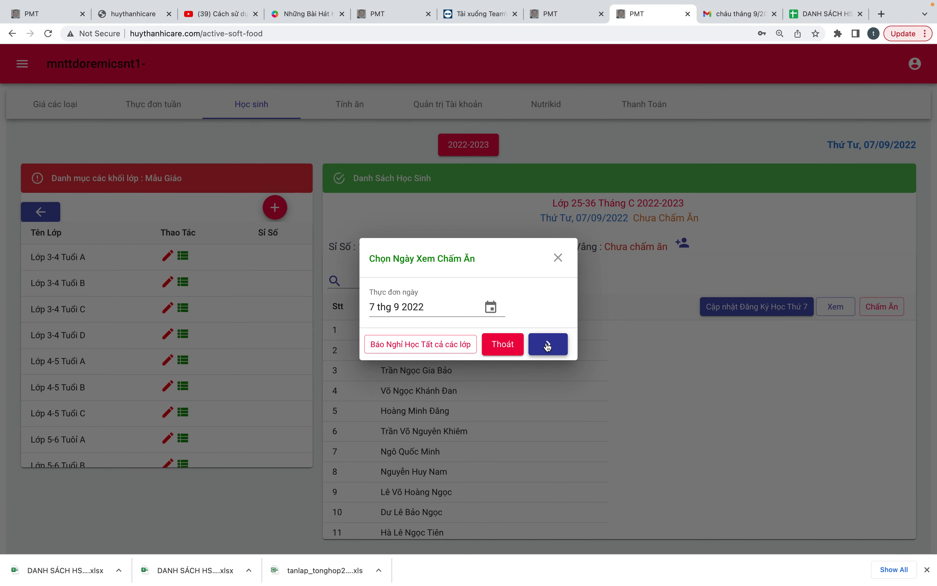
pyautogui.click(548, 345)
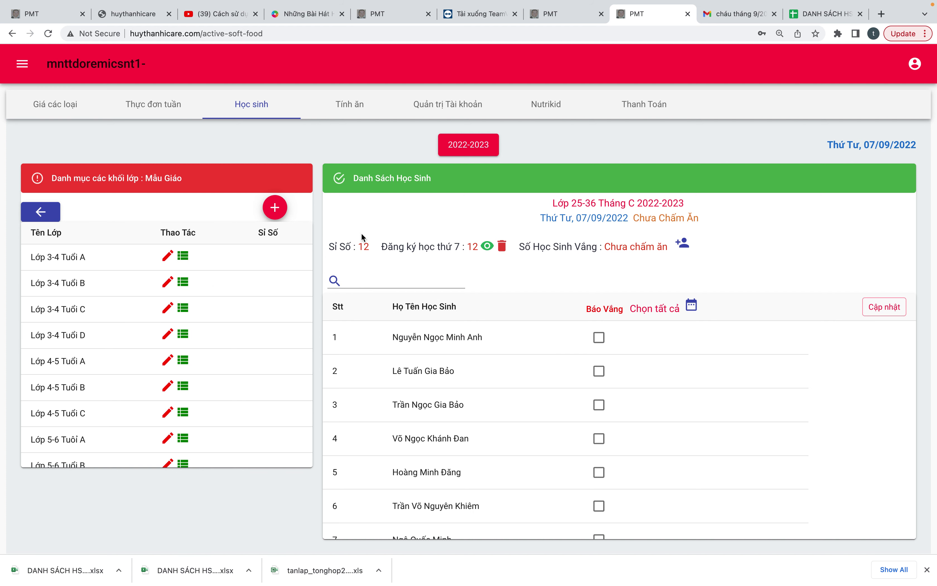
# - Save the 7 September meal attendance of Lớp 3-4 Tuổi A and of Lớp 3-4 Tuổi B with no absences
pyautogui.click(183, 256)
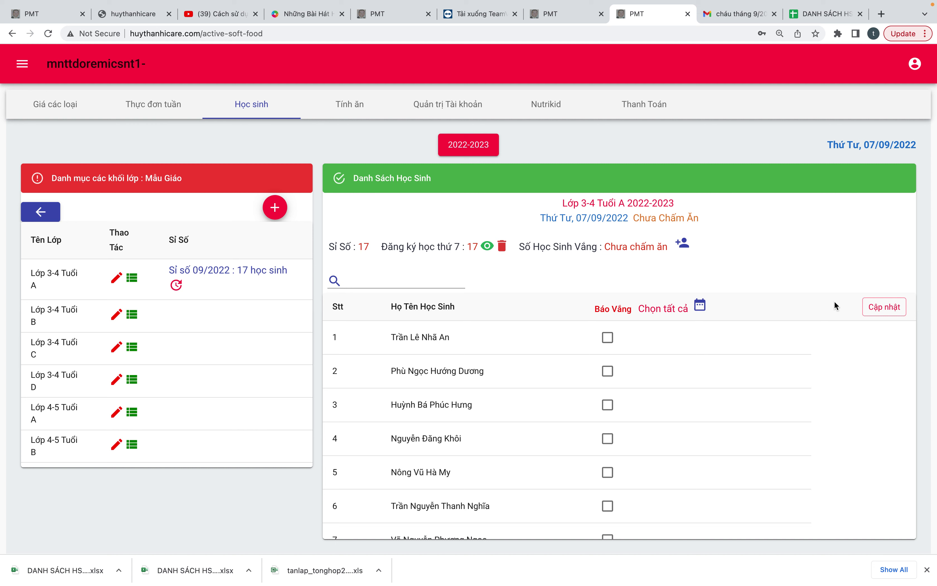
pyautogui.click(875, 310)
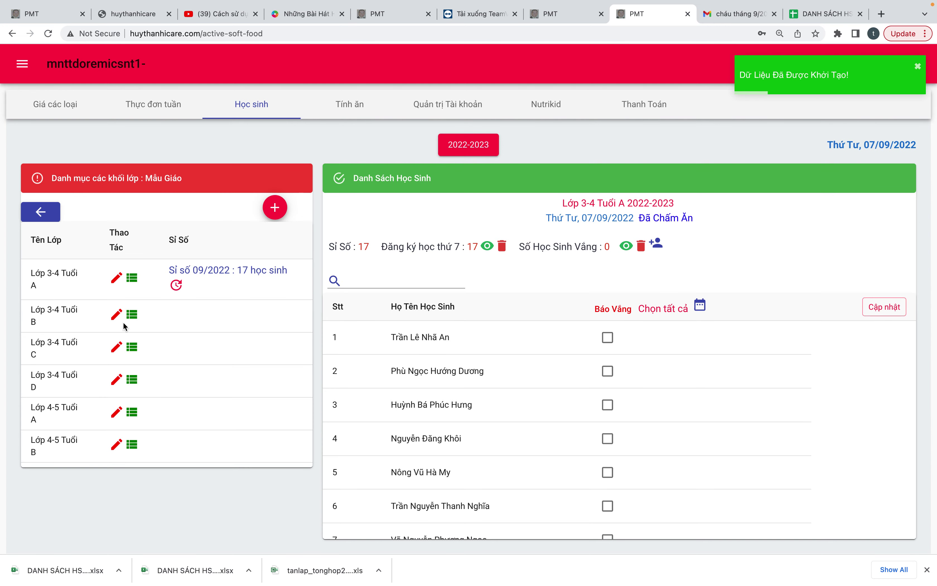
pyautogui.click(132, 313)
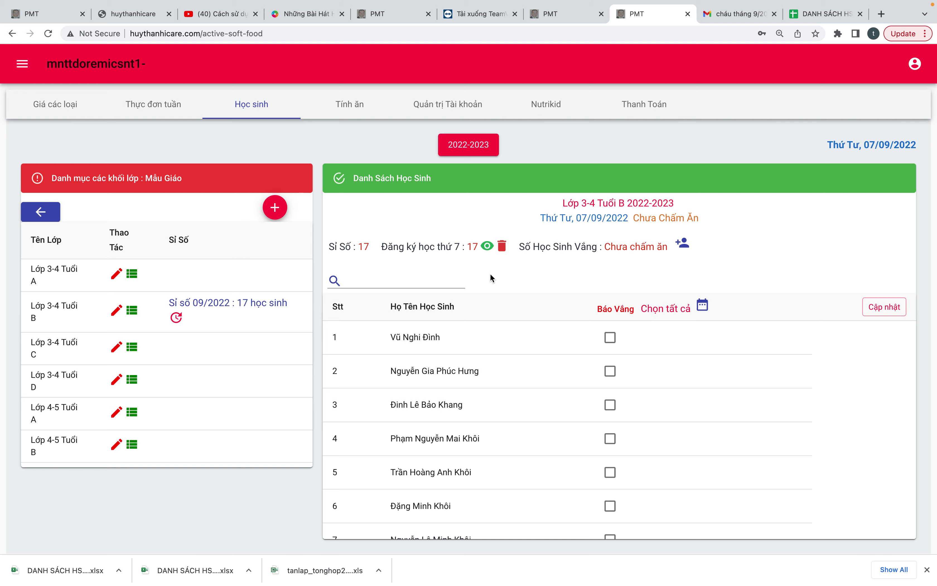
pyautogui.click(897, 311)
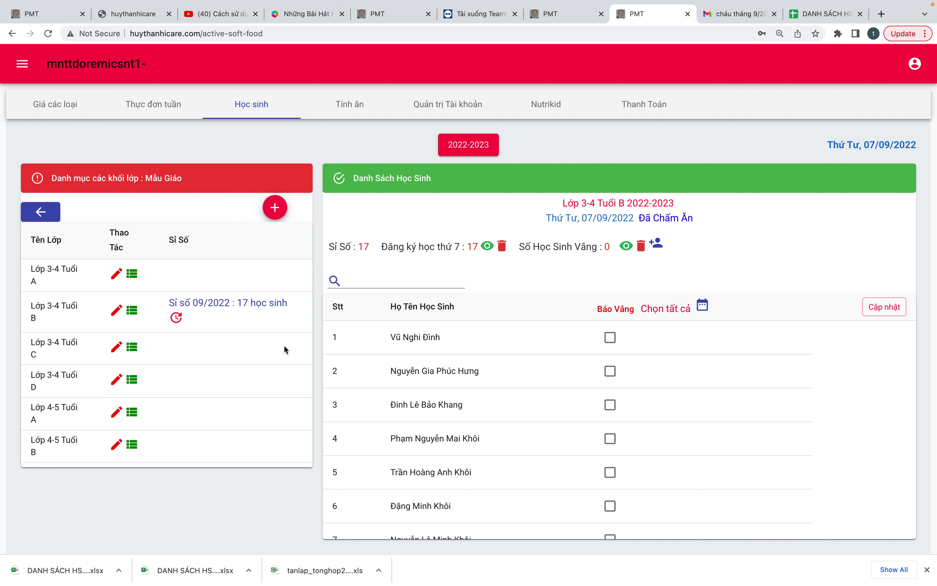
# - Mark students 3 and 4 of Lớp 3-4 Tuổi C absent for 7 September and save the class's attendance
pyautogui.click(136, 349)
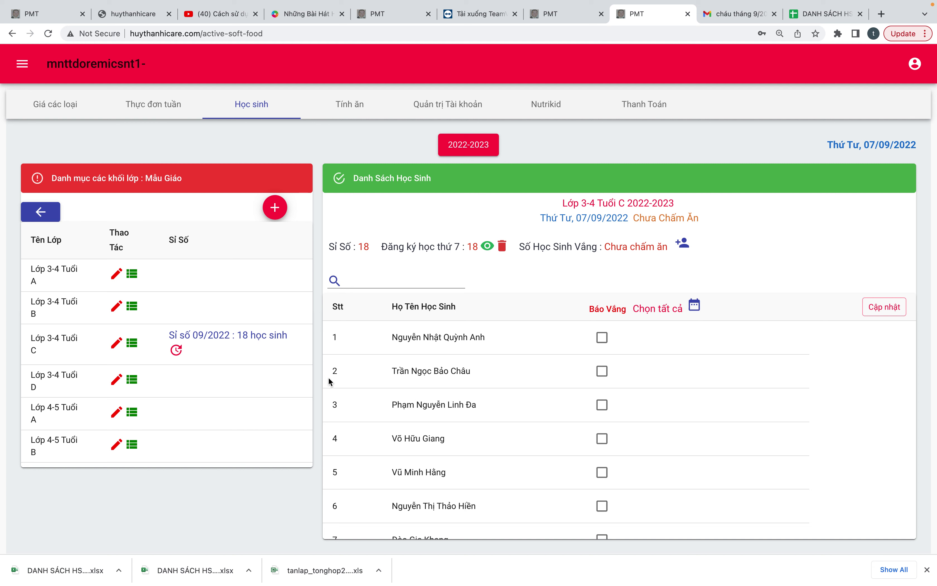
pyautogui.click(606, 410)
pyautogui.click(603, 441)
pyautogui.click(882, 309)
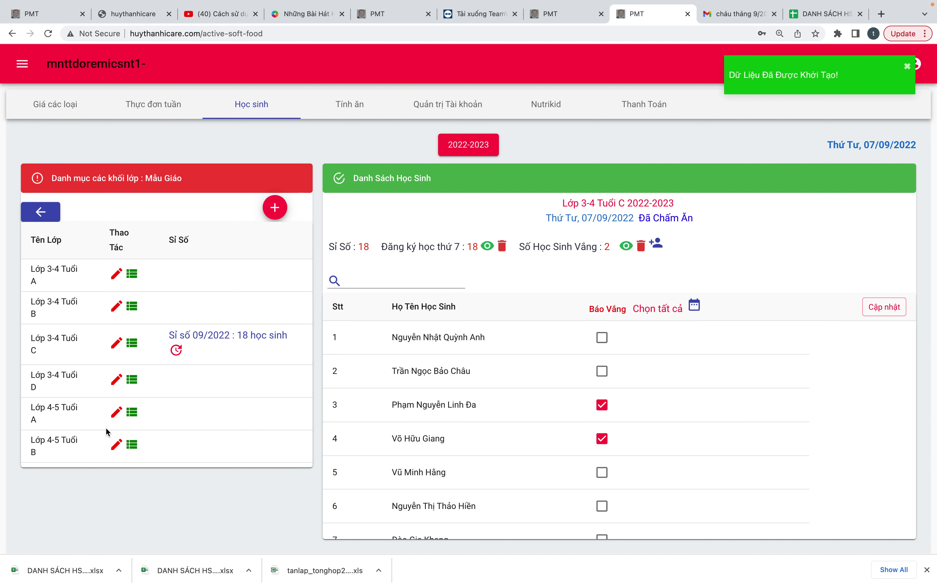
# - Mark student 8 of Lớp 3-4 Tuổi D absent for 7 September and save the class's attendance
pyautogui.click(133, 382)
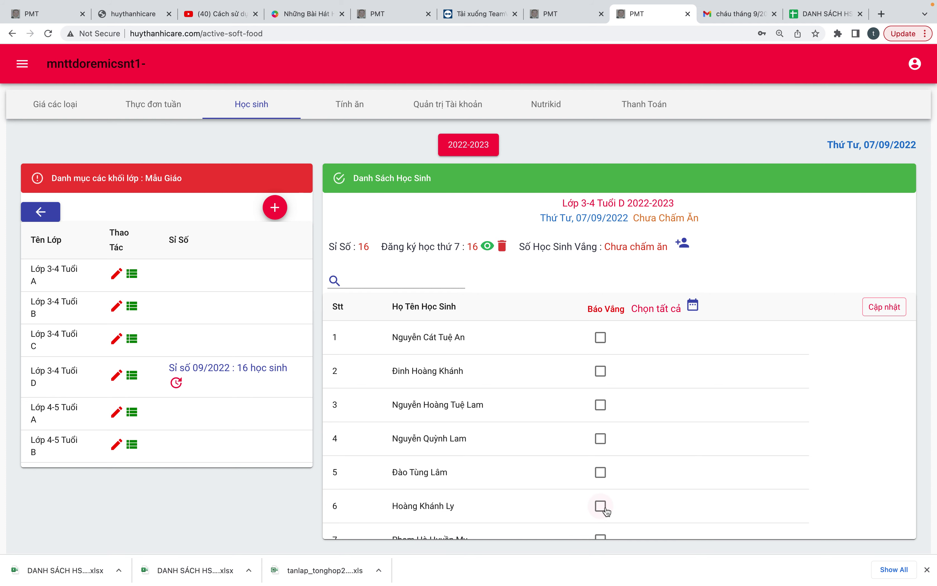
pyautogui.scroll(-5, 734, 467)
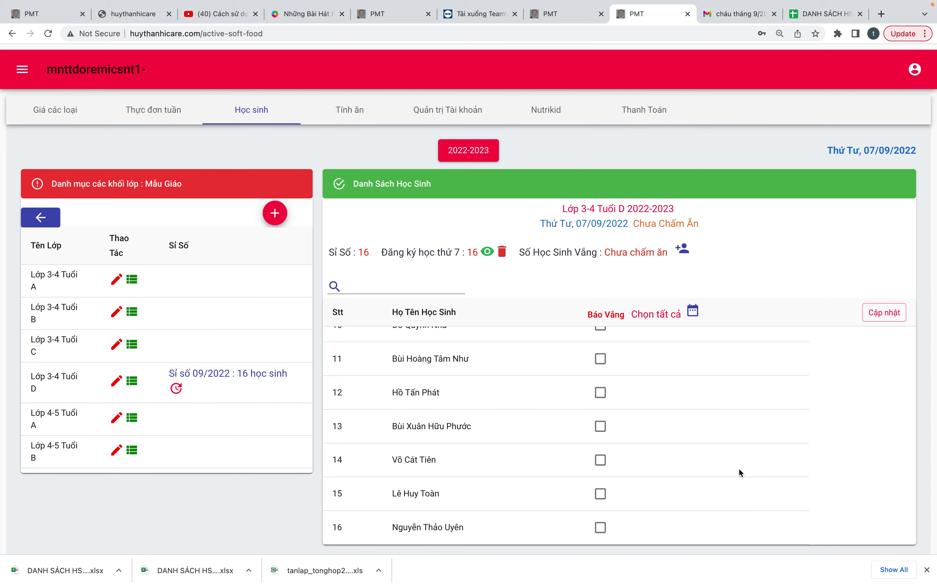
pyautogui.scroll(5, 739, 468)
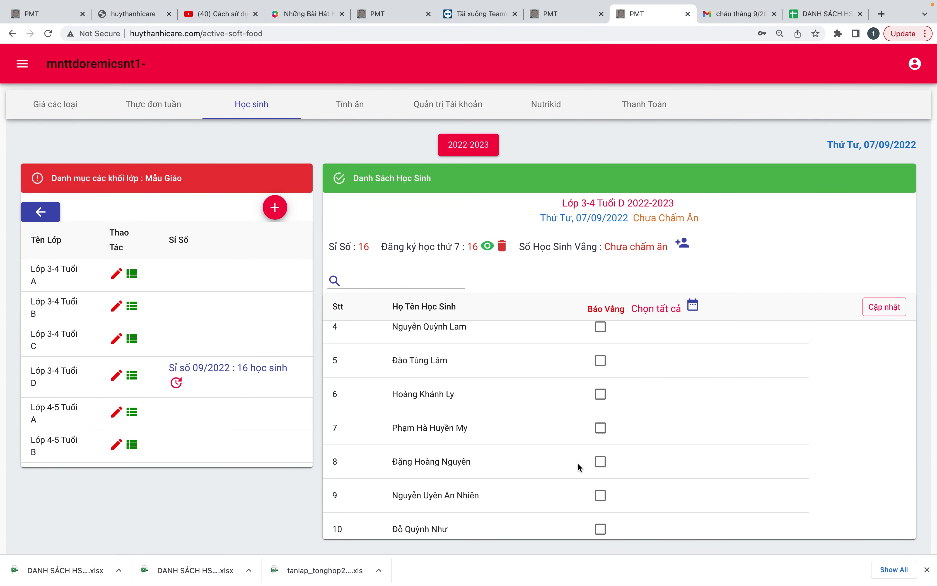
pyautogui.click(599, 463)
pyautogui.click(882, 307)
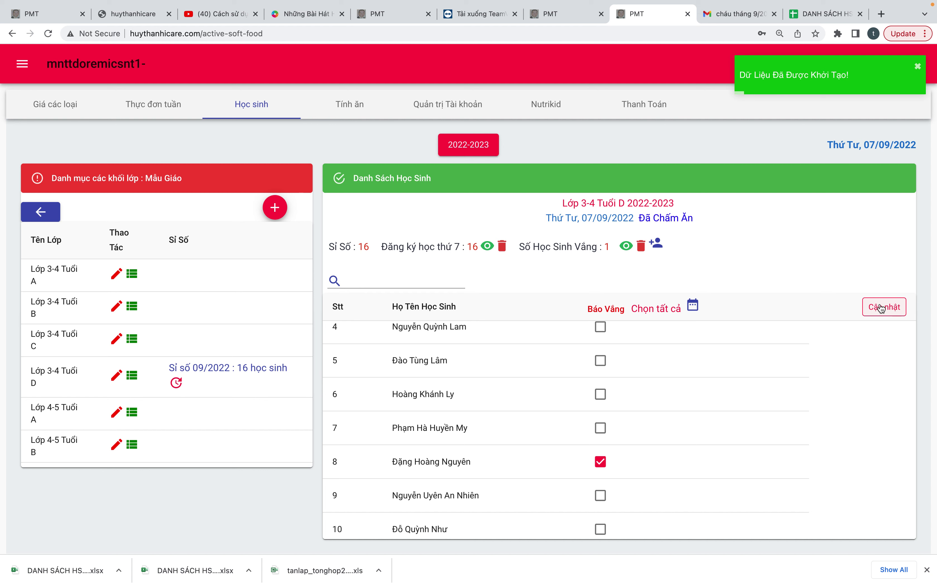
# - Save the 7 September meal attendance of Lớp 4-5 Tuổi A and of Lớp 4-5 Tuổi B with no absences
pyautogui.click(131, 412)
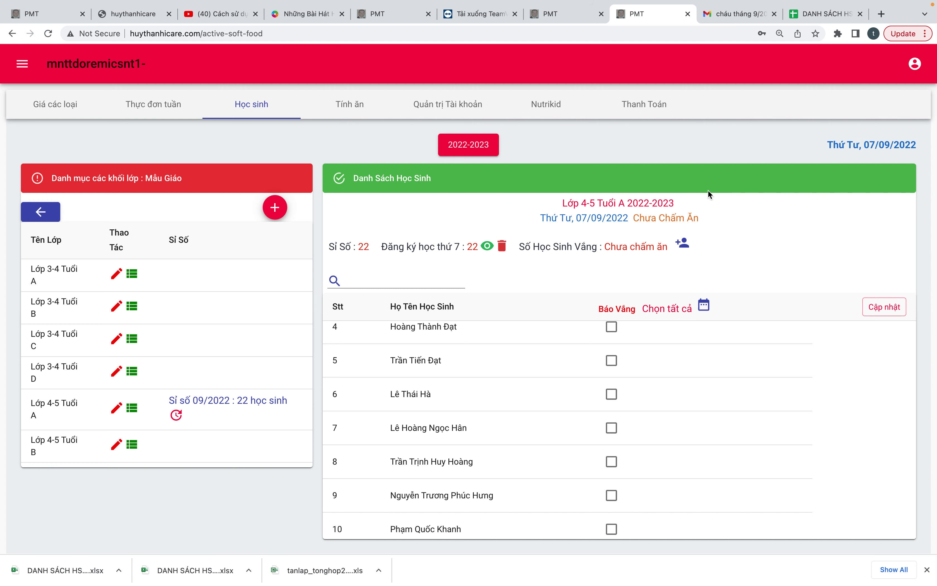
pyautogui.click(889, 308)
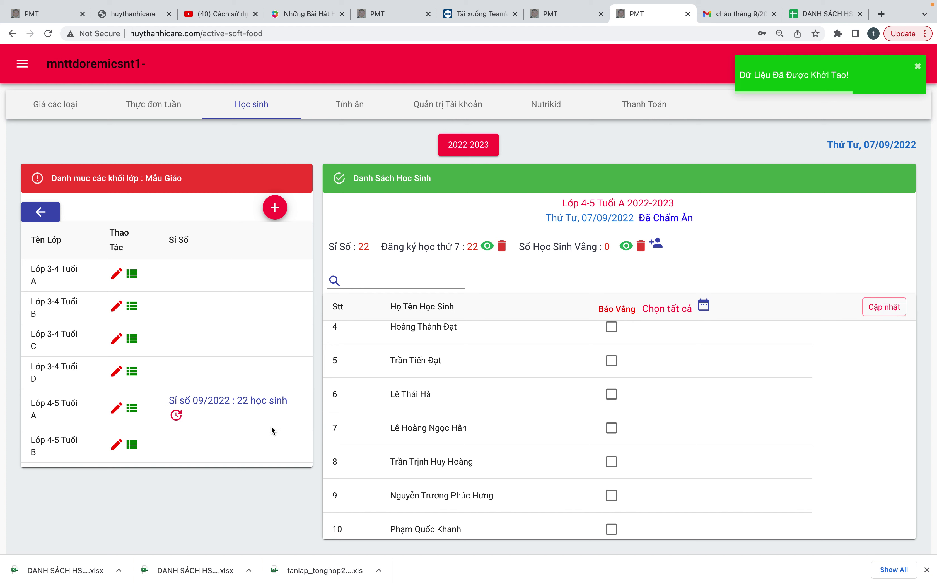
pyautogui.click(131, 445)
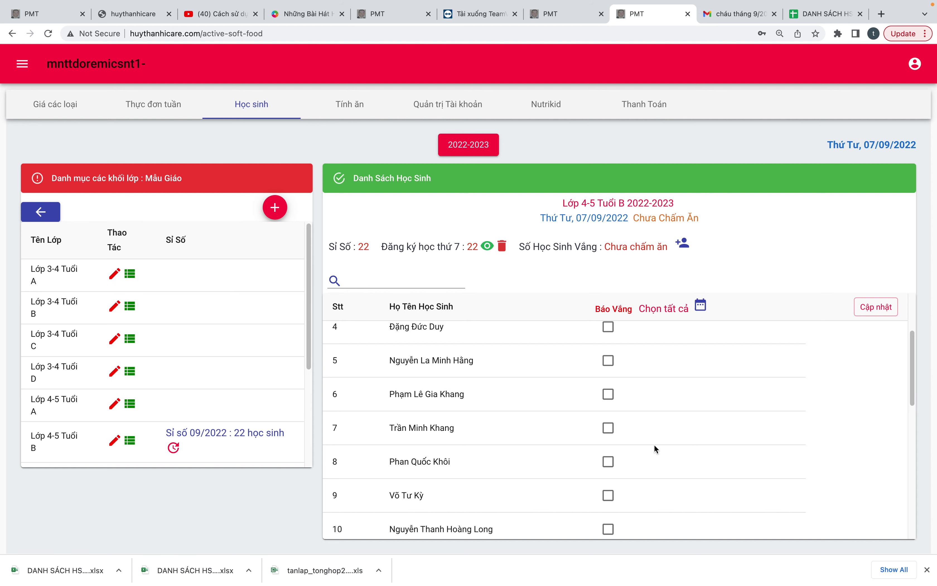
pyautogui.click(863, 308)
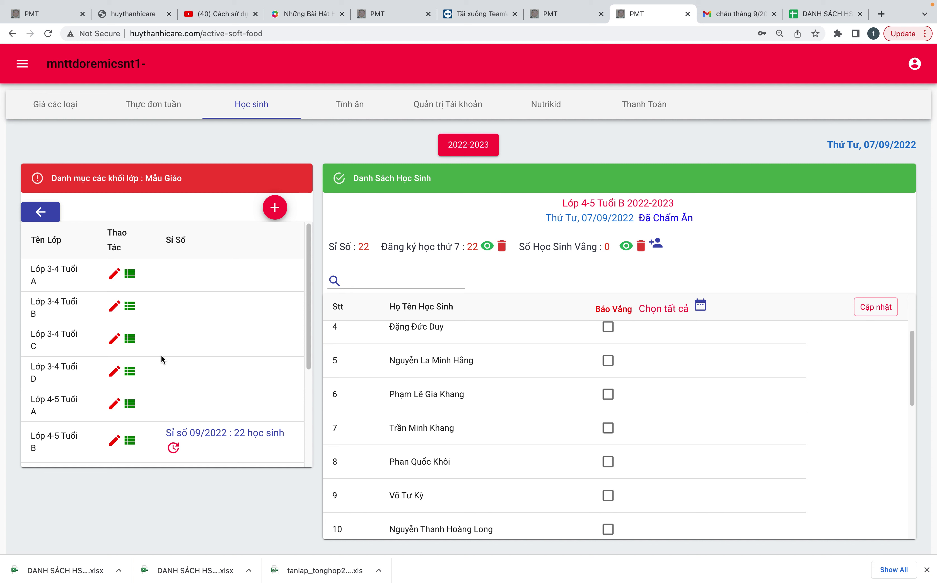
# - Look through the Mẫu Giáo class list from Lớp 3-4 Tuổi A to Lớp 5-6 Tuổi D
pyautogui.rightClick(226, 364)
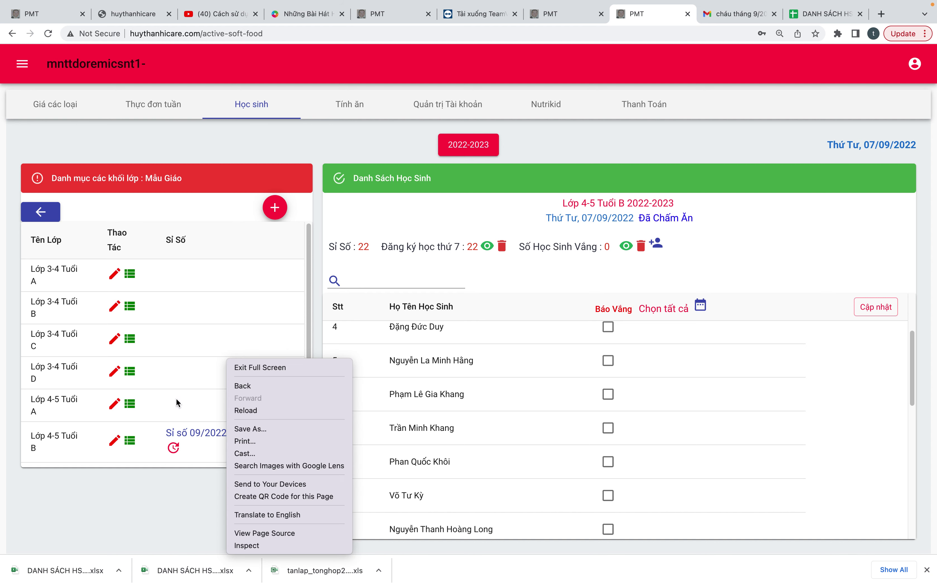
pyautogui.click(171, 414)
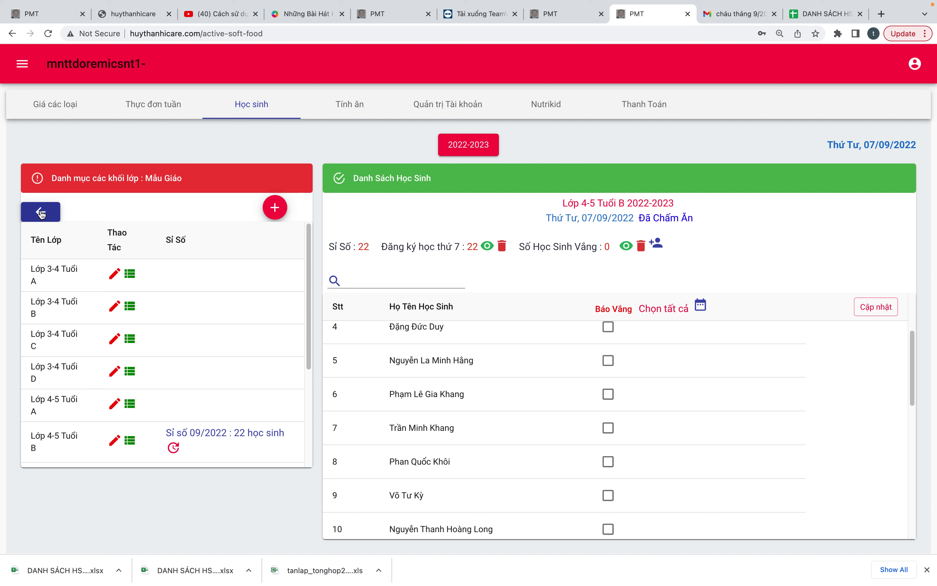
pyautogui.scroll(-2, 231, 308)
pyautogui.scroll(-3, 230, 308)
pyautogui.scroll(2, 230, 308)
pyautogui.scroll(-2, 230, 308)
pyautogui.scroll(1, 230, 308)
pyautogui.scroll(1, 230, 308)
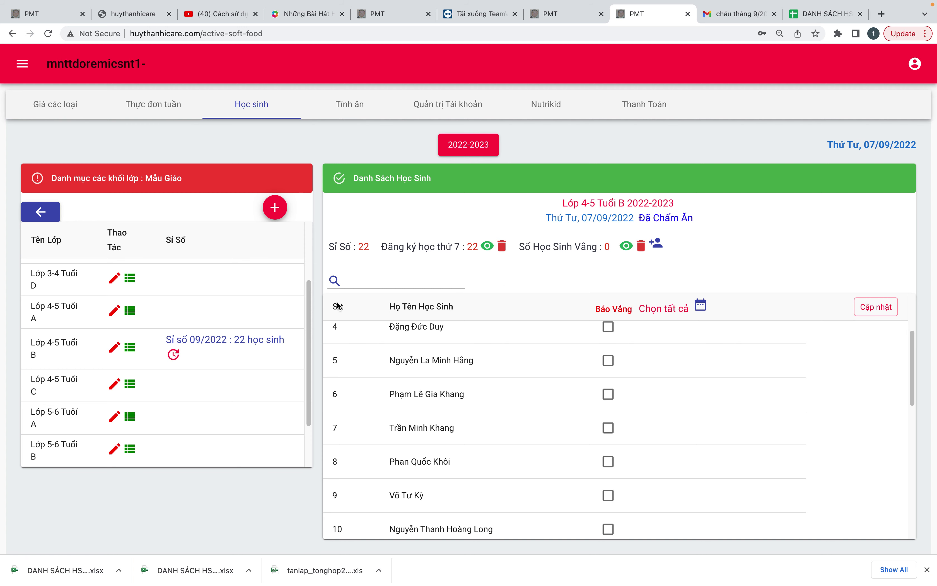
pyautogui.moveTo(426, 8)
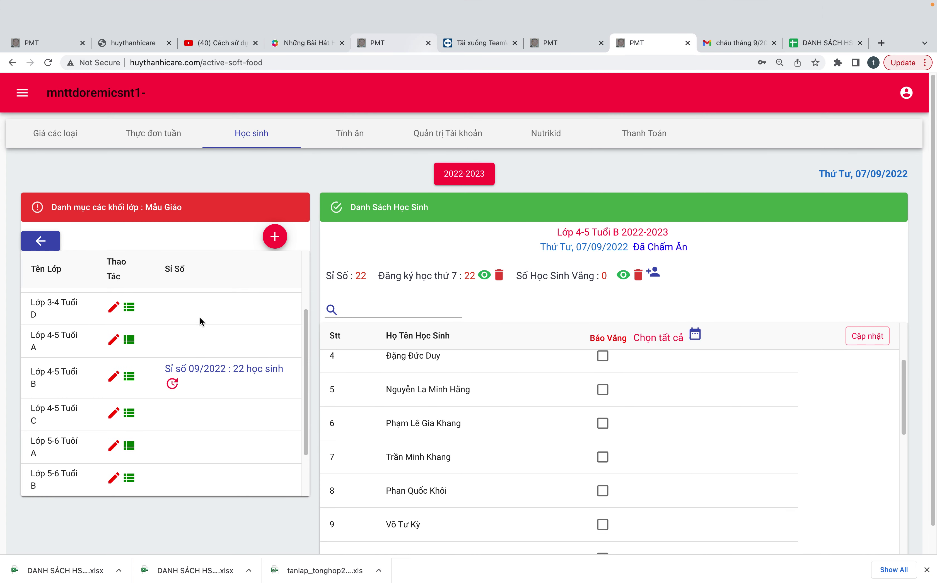
pyautogui.scroll(-2, 185, 347)
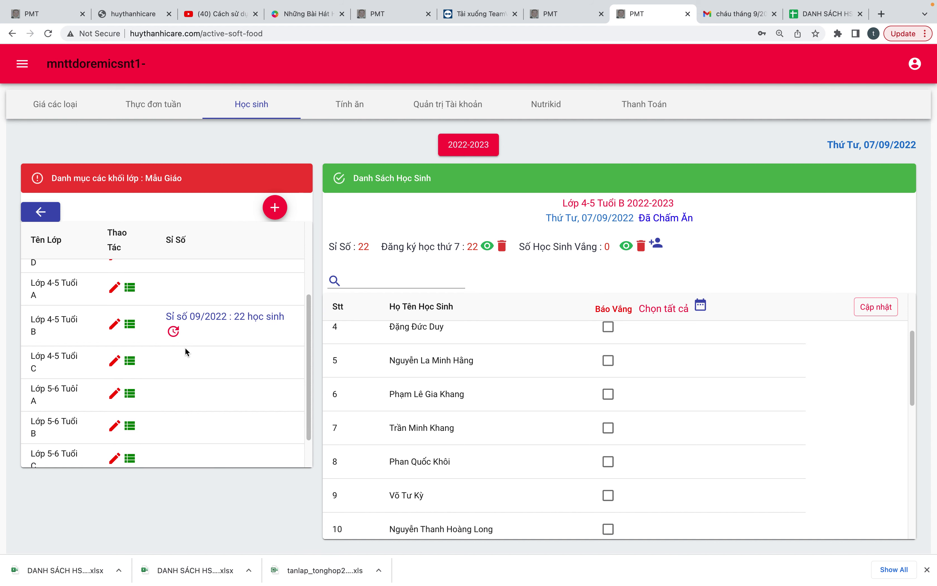
pyautogui.scroll(3, 176, 361)
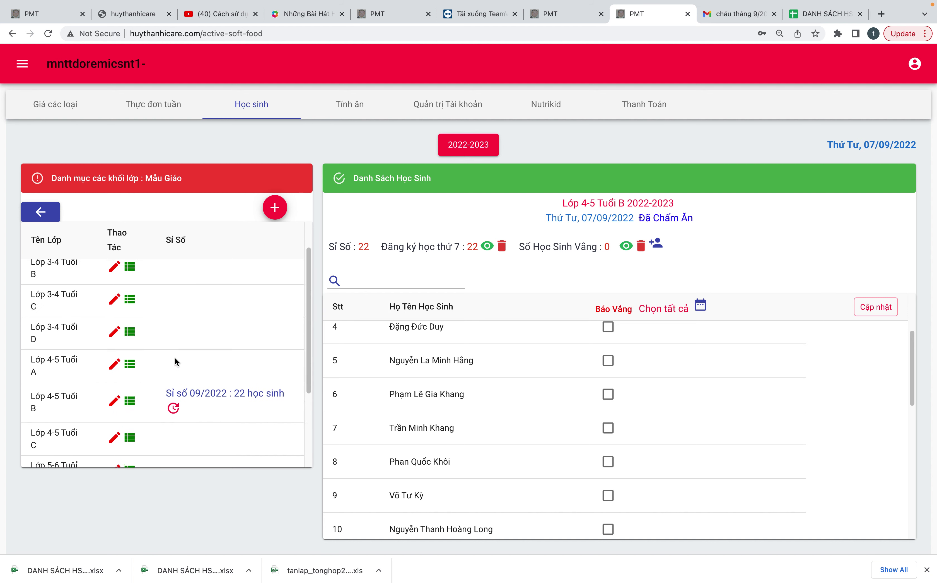
pyautogui.scroll(1, 176, 361)
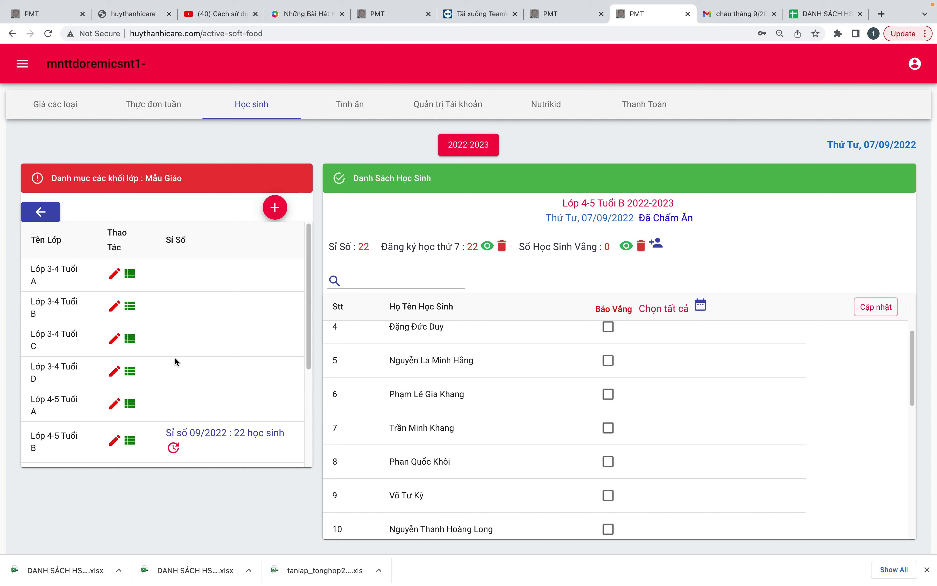
pyautogui.scroll(-6, 218, 350)
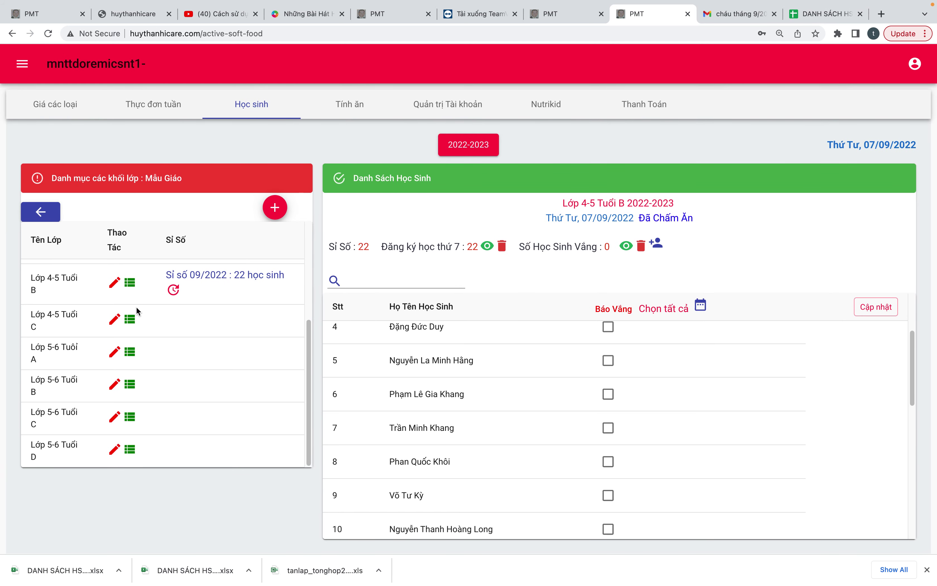
# - Save the 7 September meal attendance of Lớp 4-5 Tuổi C and of Lớp 5-6 Tuổi A with no absences
pyautogui.click(130, 322)
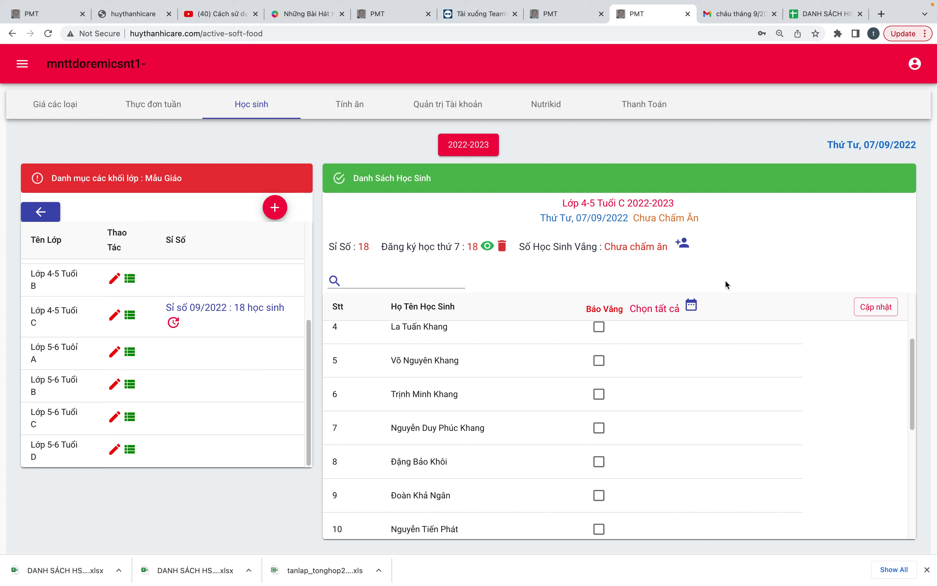
pyautogui.click(875, 308)
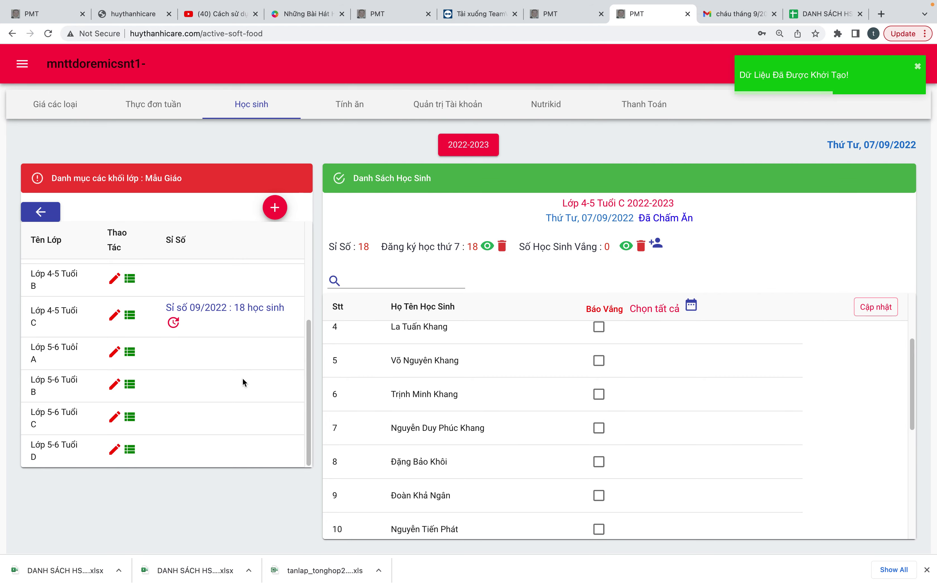
pyautogui.click(129, 351)
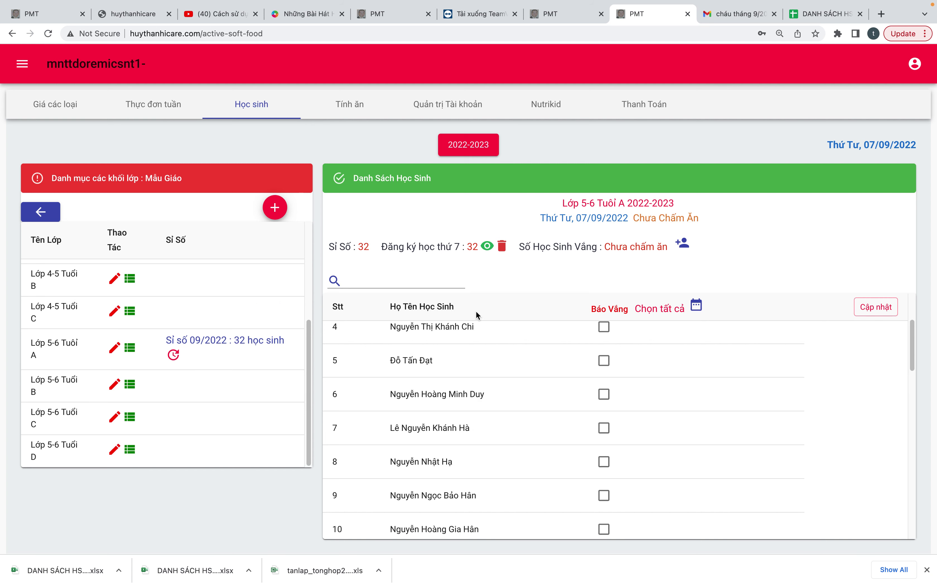
pyautogui.click(880, 310)
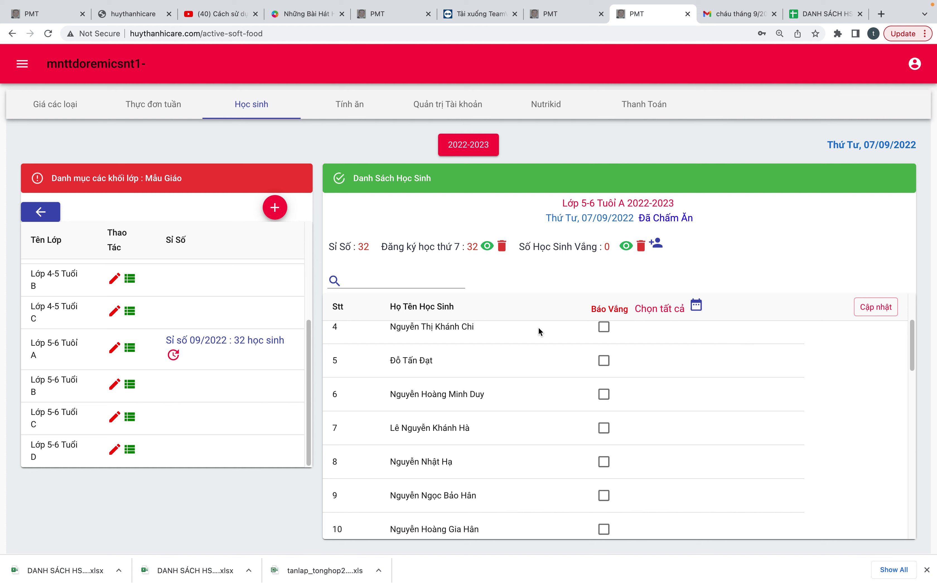
# - Save the 7 September meal attendance of Lớp 5-6 Tuổi B and of Lớp 5-6 Tuổi C with no absences
pyautogui.click(133, 386)
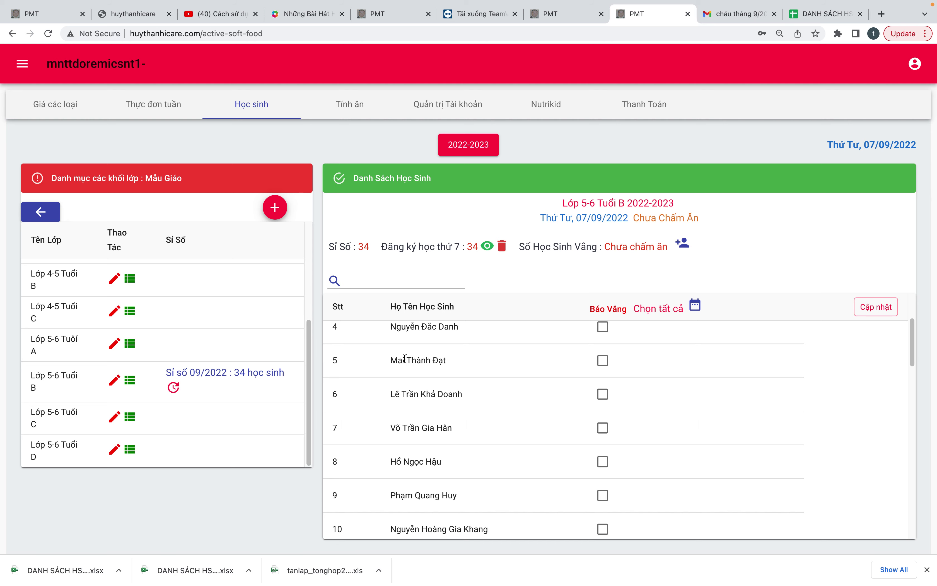
pyautogui.click(881, 309)
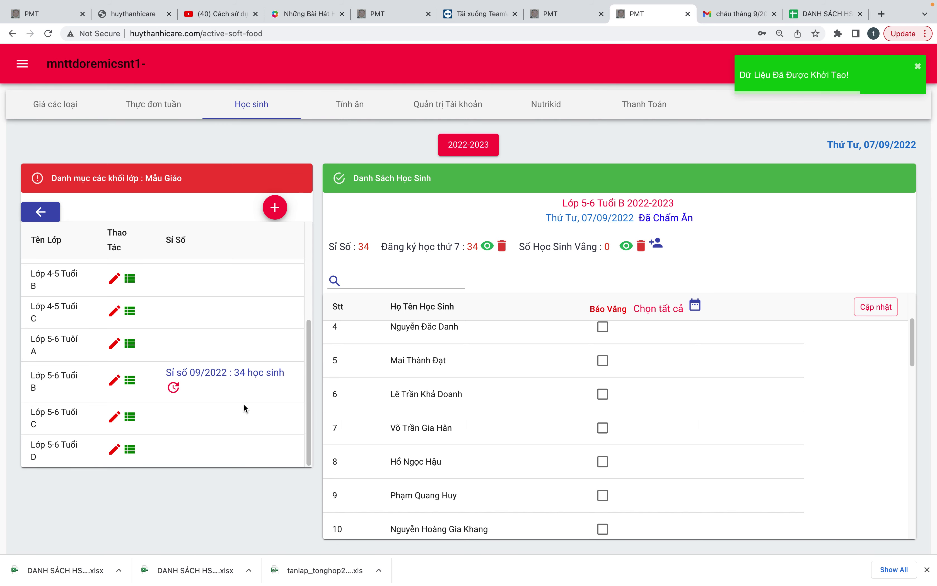
pyautogui.click(130, 421)
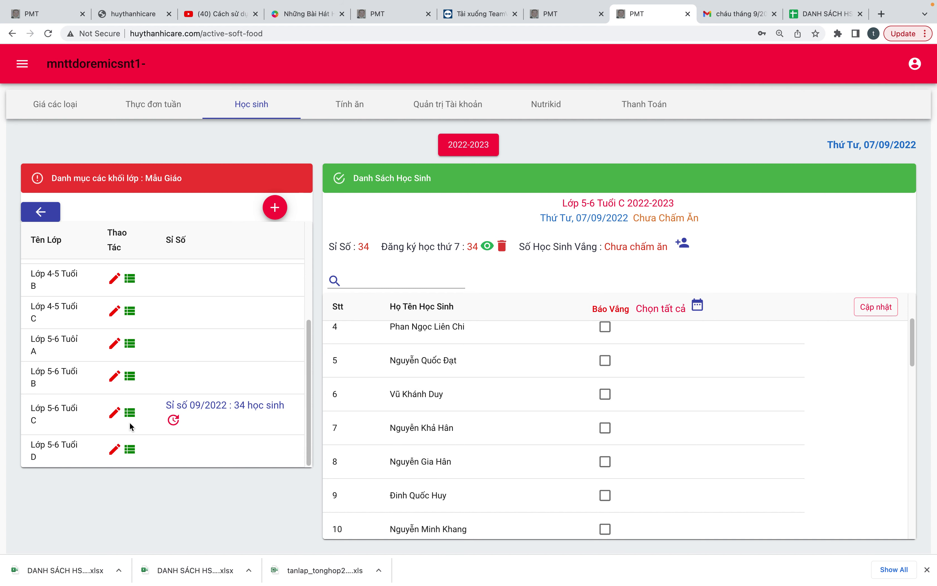
pyautogui.click(882, 309)
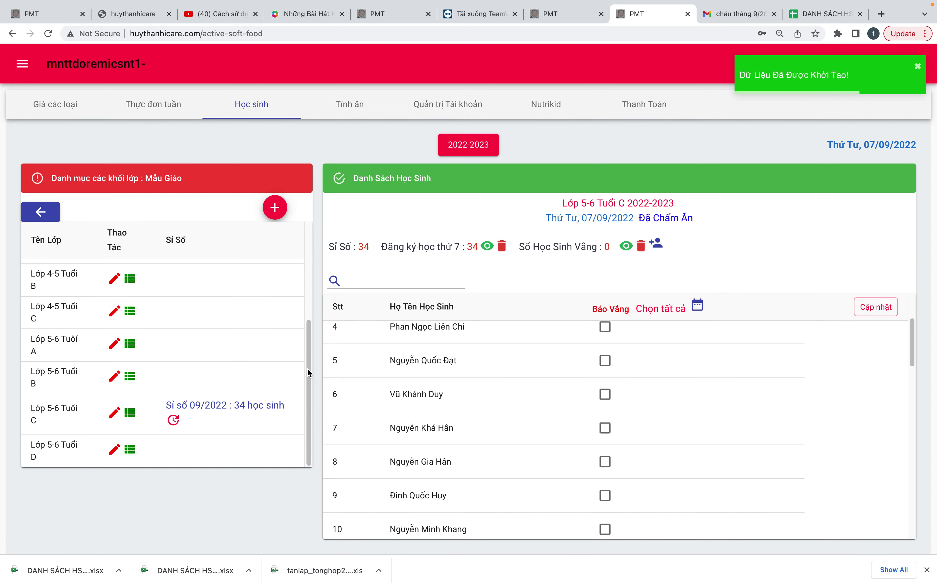
# - Mark students 6 and 7 of Lớp 5-6 Tuổi D absent for 7 September and save the class's attendance
pyautogui.click(130, 449)
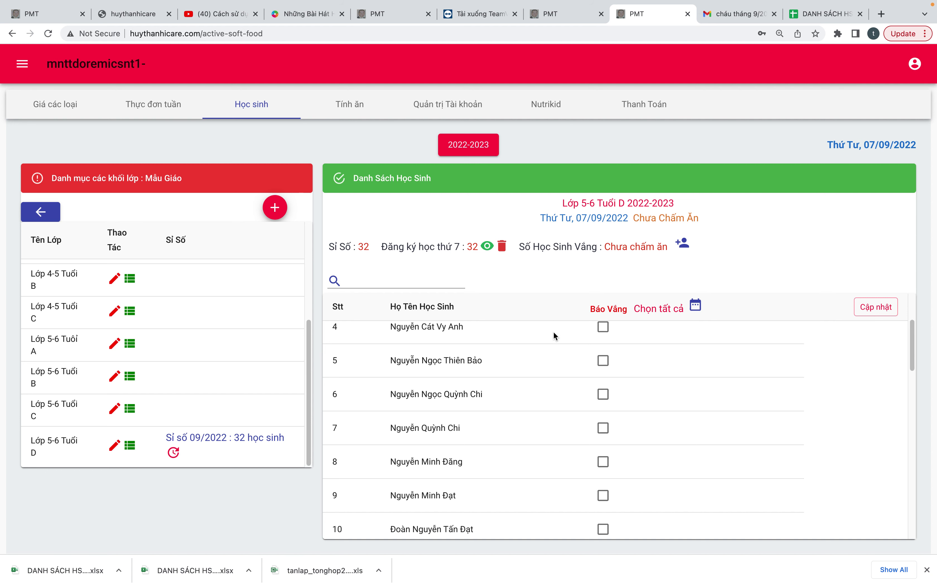
pyautogui.click(605, 399)
pyautogui.click(603, 431)
pyautogui.click(872, 310)
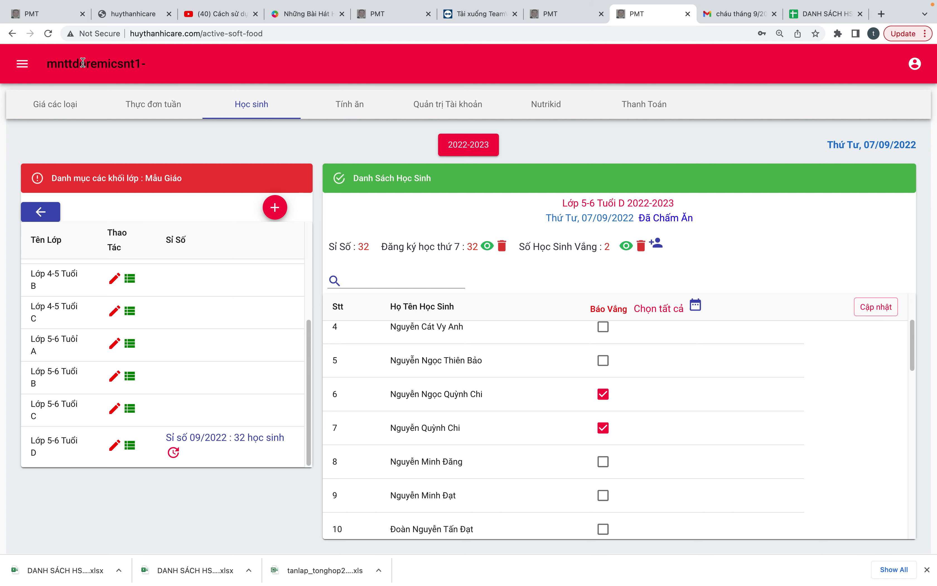
# - Switch to the Nhà Trẻ group and save the 7 September meal attendance of Lớp 19-24 Tháng with no absences
pyautogui.moveTo(295, 3)
pyautogui.moveTo(790, 2)
pyautogui.click(40, 218)
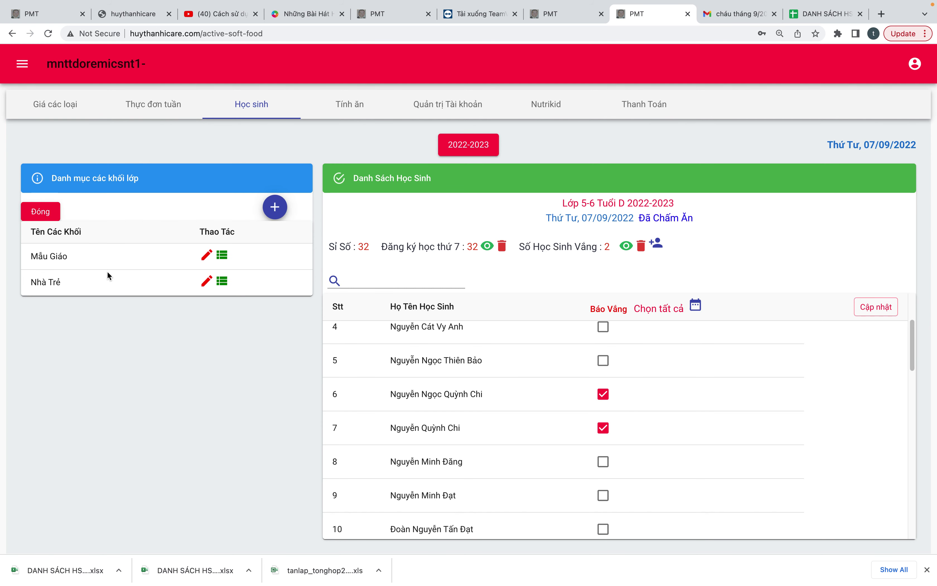
pyautogui.click(228, 280)
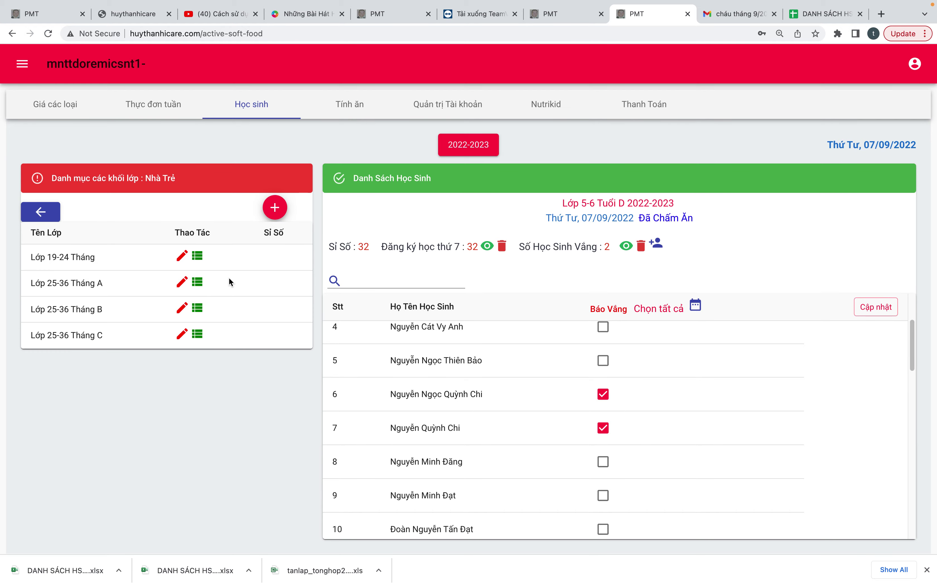
pyautogui.click(196, 259)
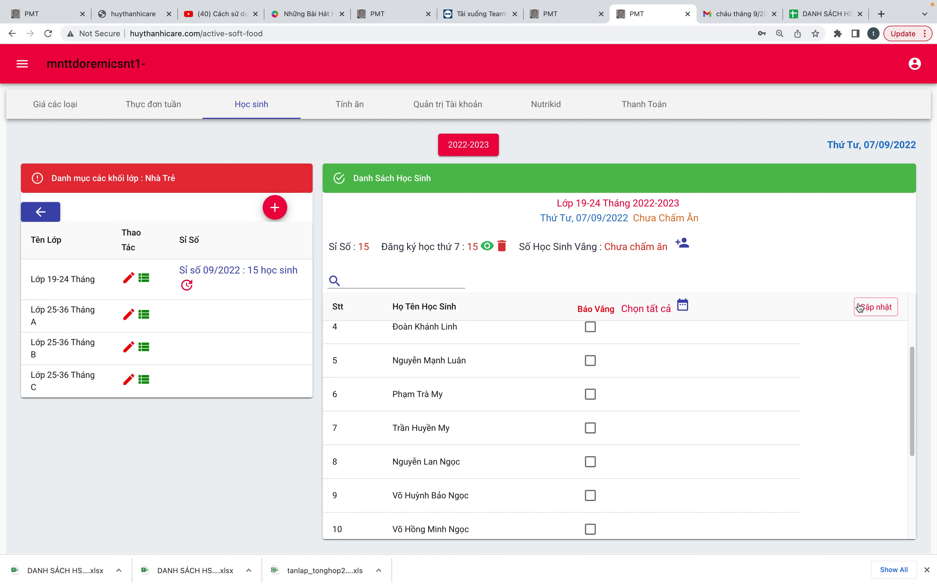
pyautogui.click(875, 308)
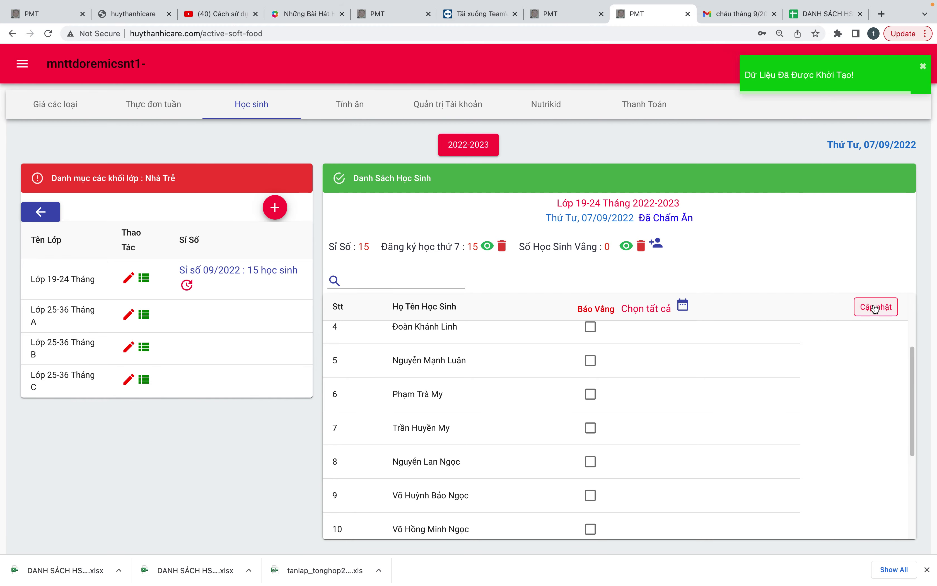
# - Mark students 10 and 11 of Lớp 25-36 Tháng A absent for 7 September and save the class's attendance
pyautogui.click(142, 315)
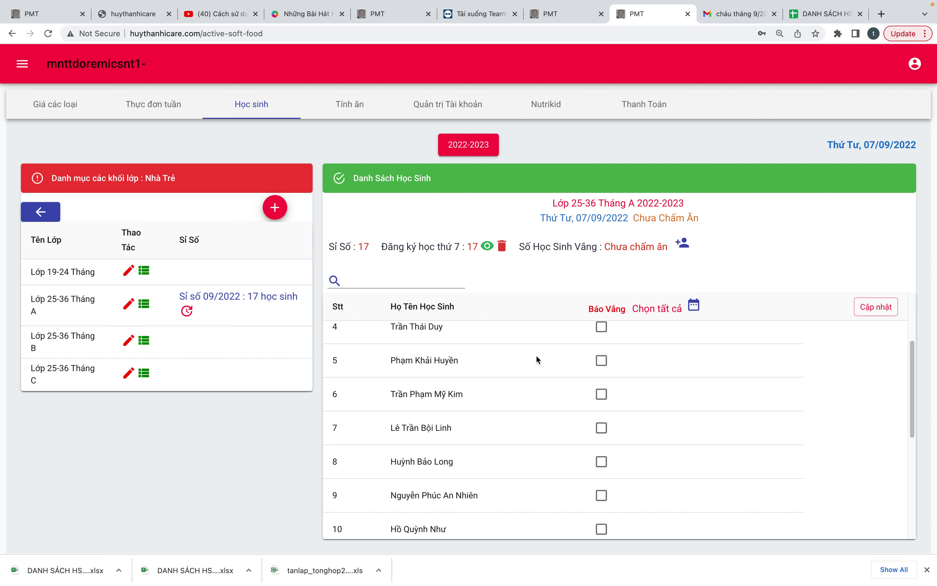
pyautogui.click(602, 529)
pyautogui.scroll(-2, 602, 531)
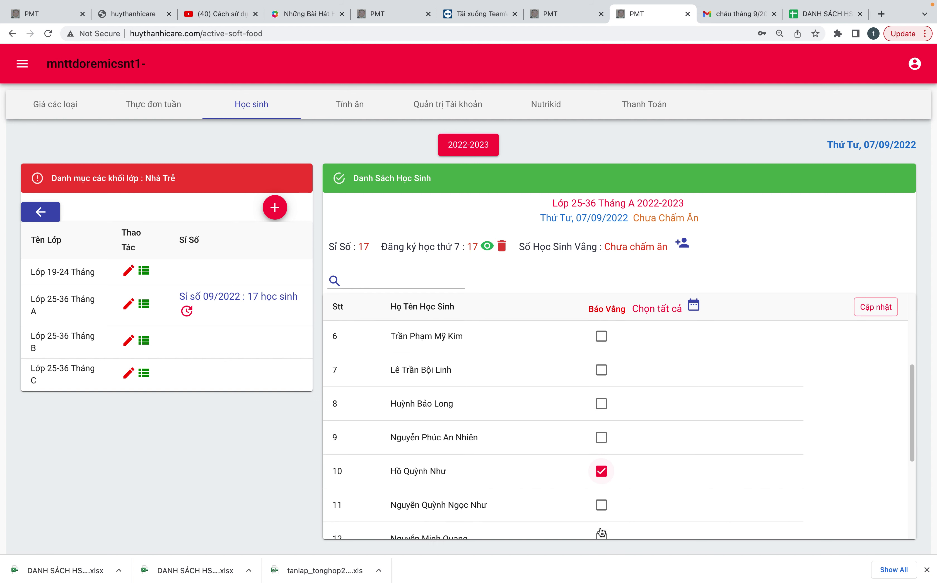
pyautogui.click(601, 501)
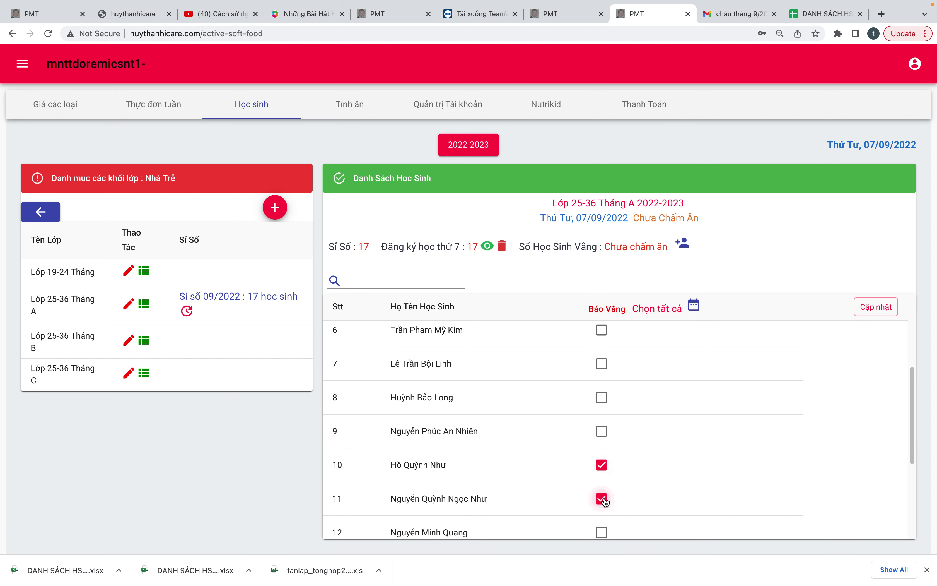
pyautogui.click(896, 306)
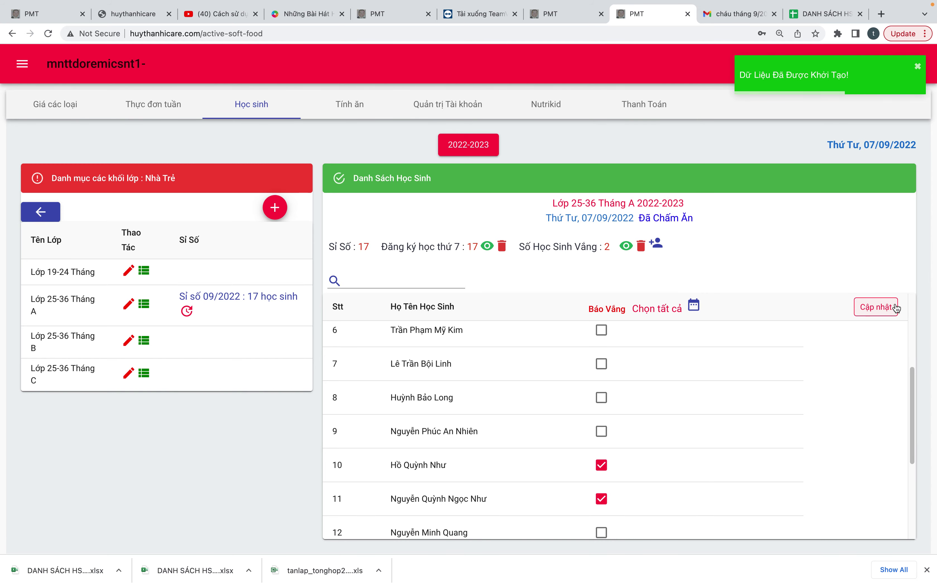
pyautogui.click(870, 308)
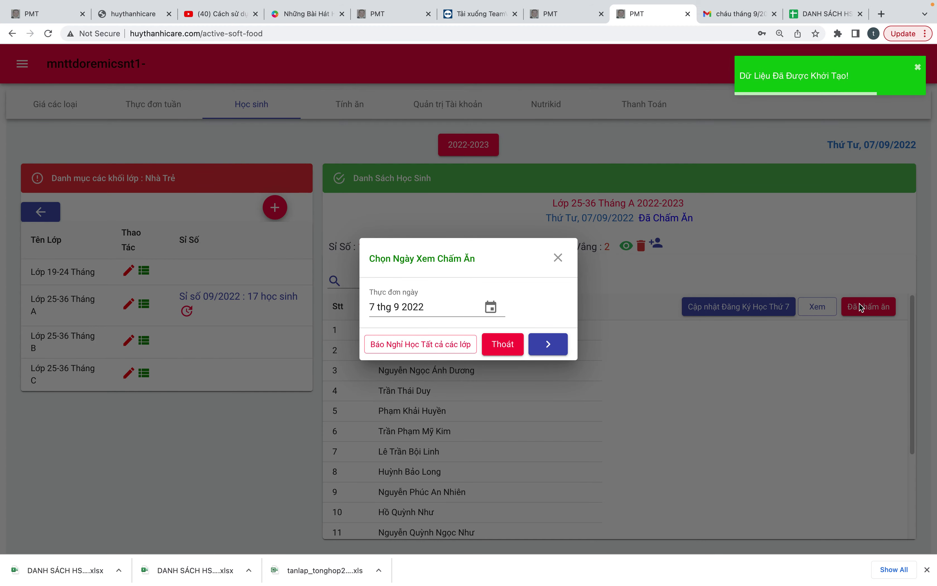
pyautogui.click(559, 258)
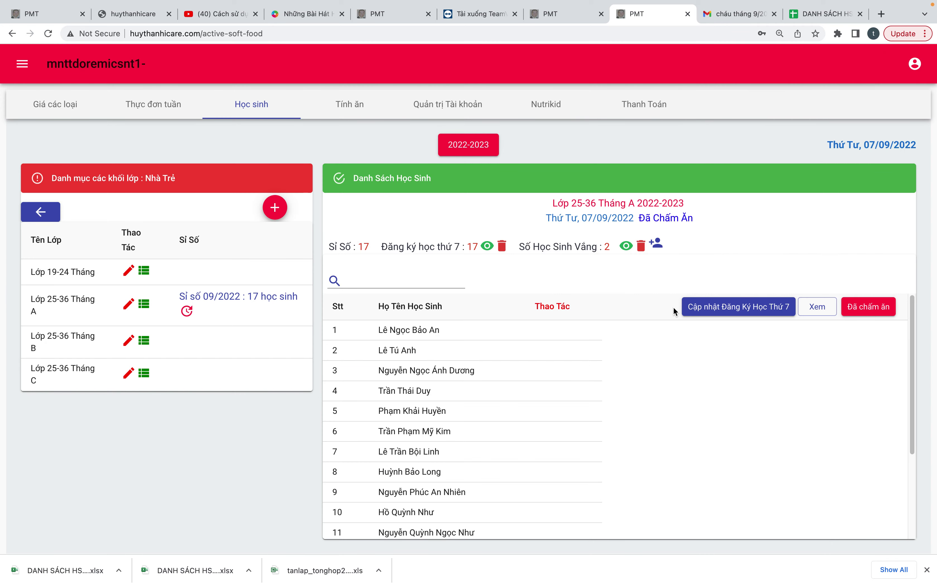
# - Save the 7 September meal attendance of Lớp 25-36 Tháng B and of Lớp 25-36 Tháng C with no absences
pyautogui.click(144, 341)
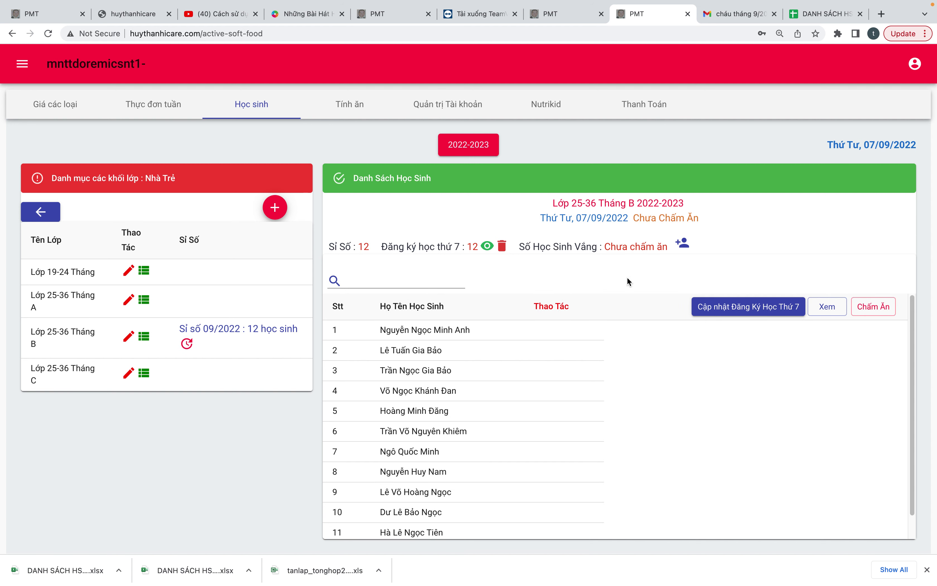
pyautogui.click(875, 306)
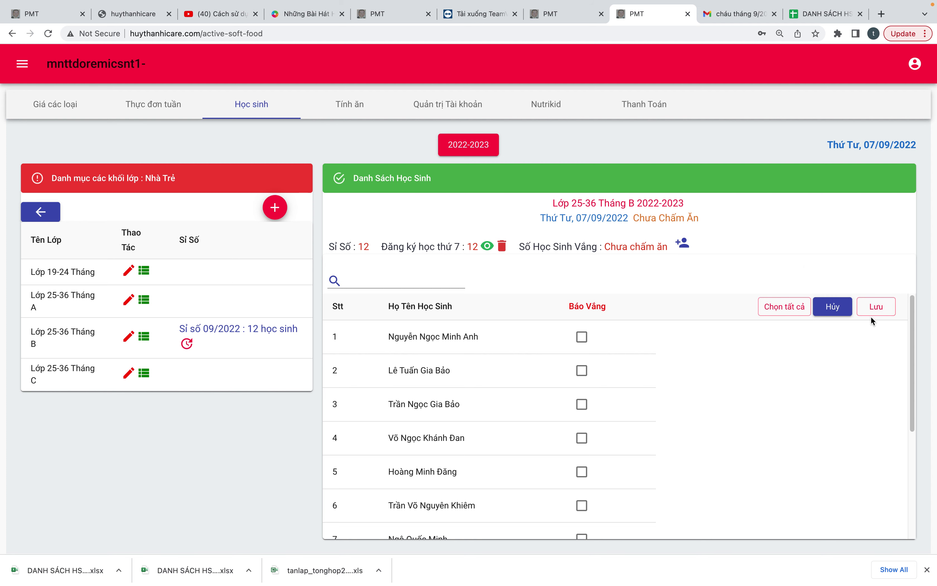
pyautogui.click(881, 310)
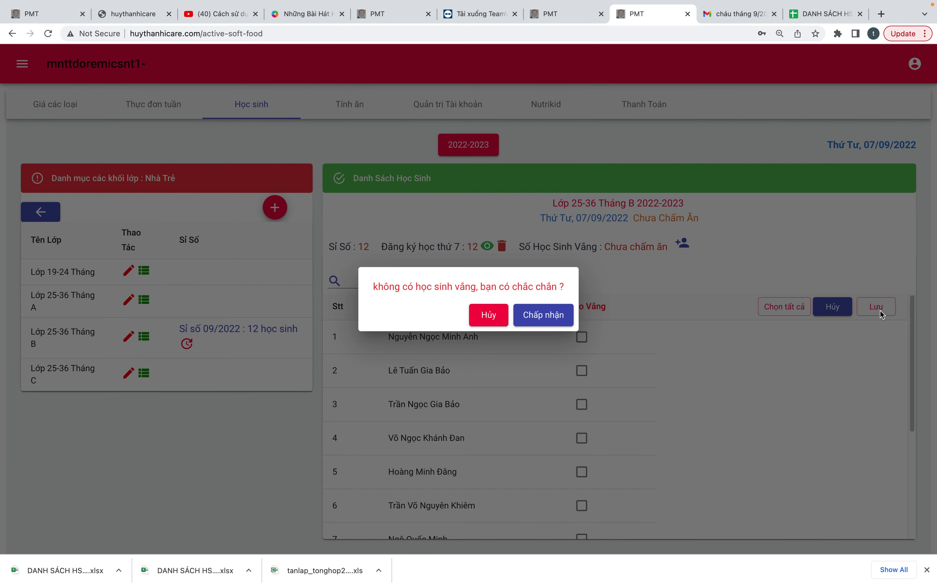
pyautogui.click(543, 316)
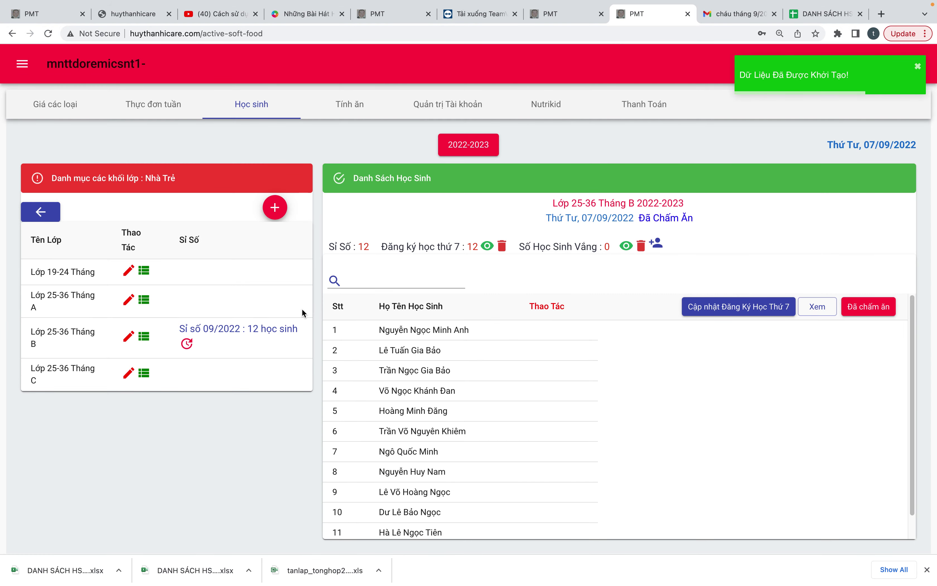
pyautogui.click(143, 374)
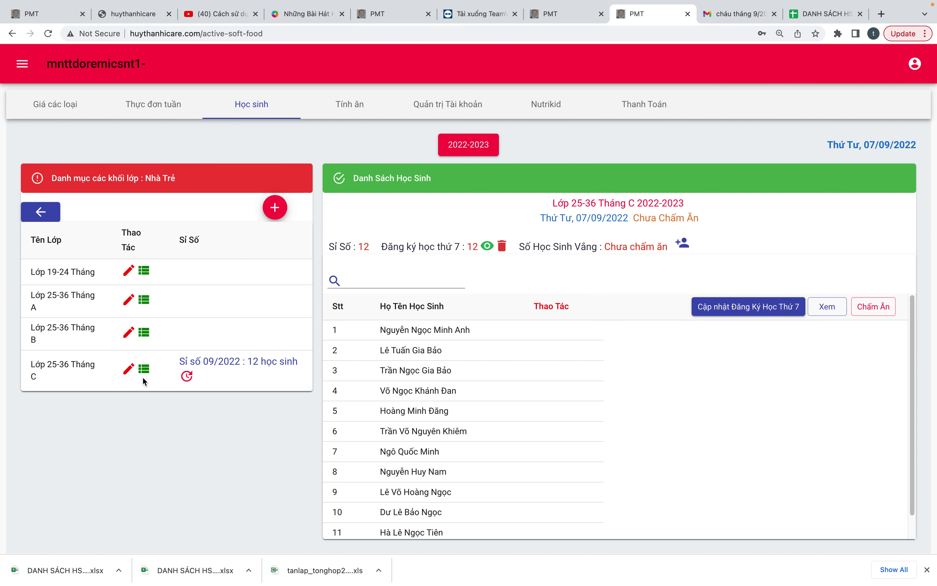
pyautogui.click(893, 304)
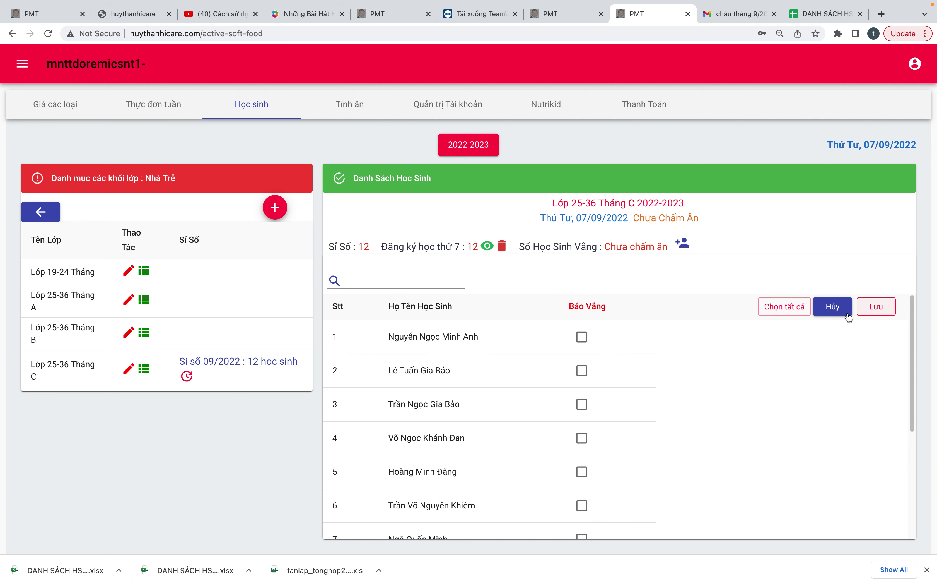
pyautogui.click(891, 307)
pyautogui.click(562, 315)
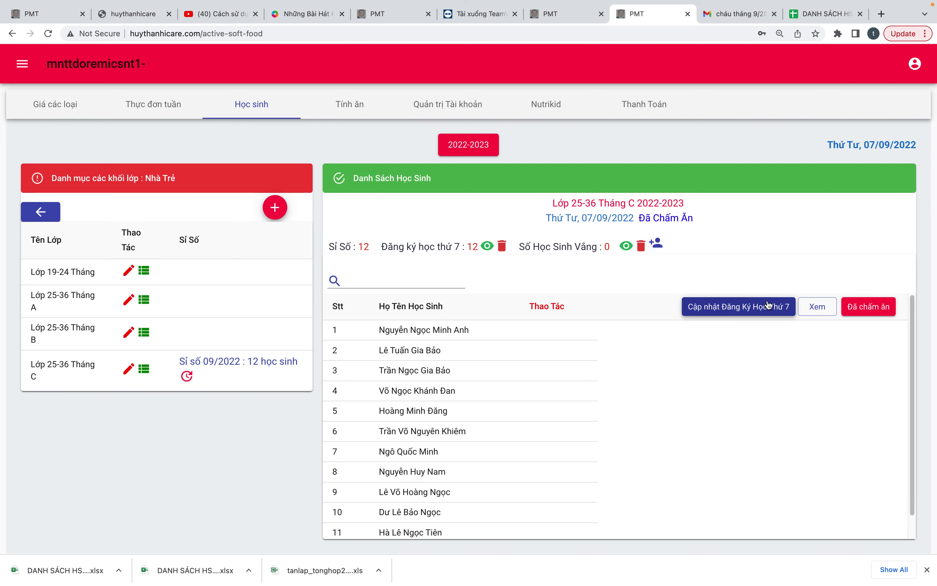
# - View the meal attendance of Lớp 25-36 Tháng C for 8 September 2022, then return to the list of class groups
pyautogui.click(823, 310)
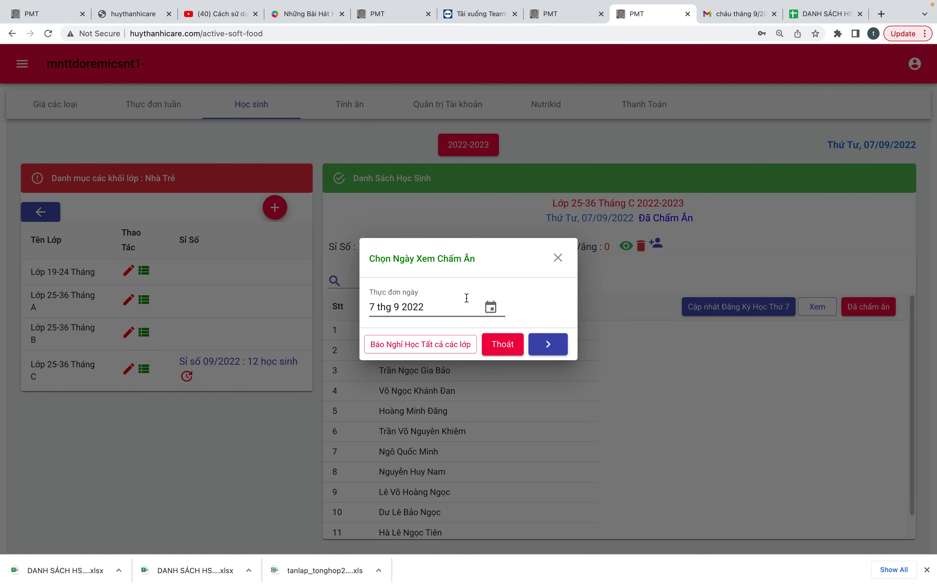
pyautogui.click(491, 308)
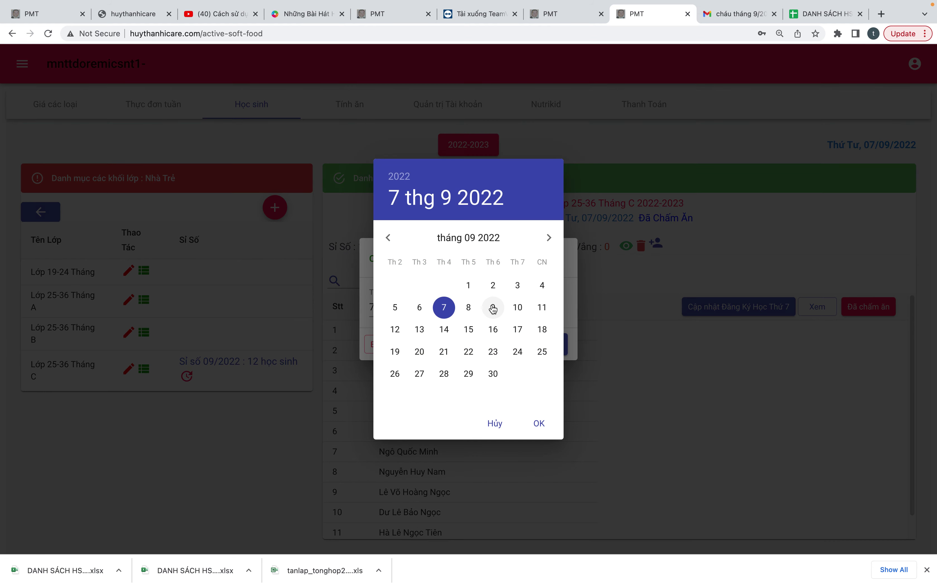
pyautogui.click(469, 309)
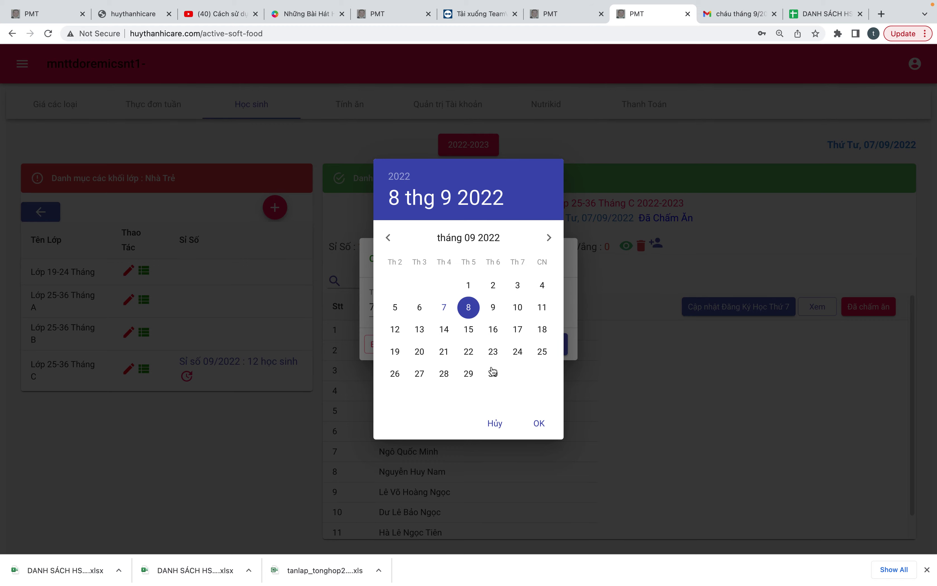
pyautogui.click(538, 423)
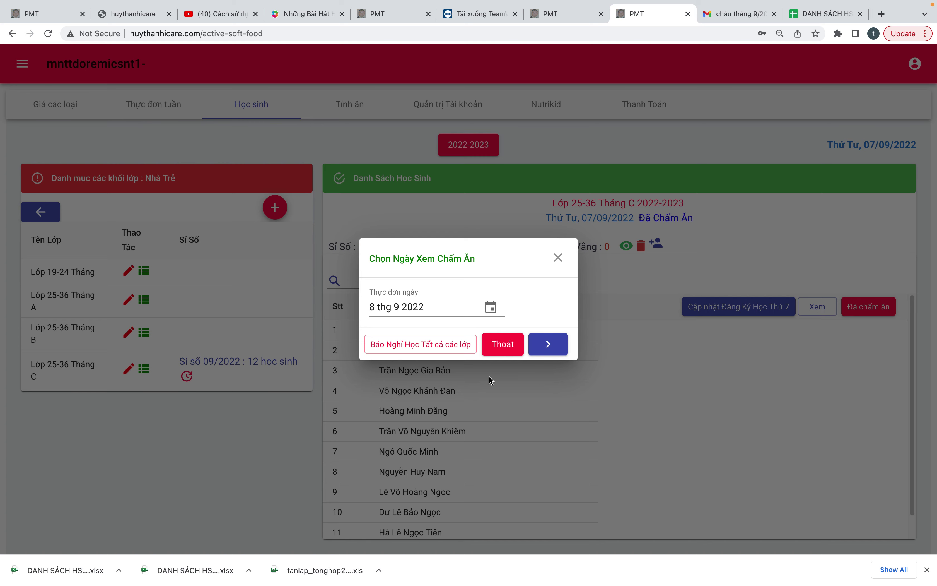
pyautogui.click(538, 344)
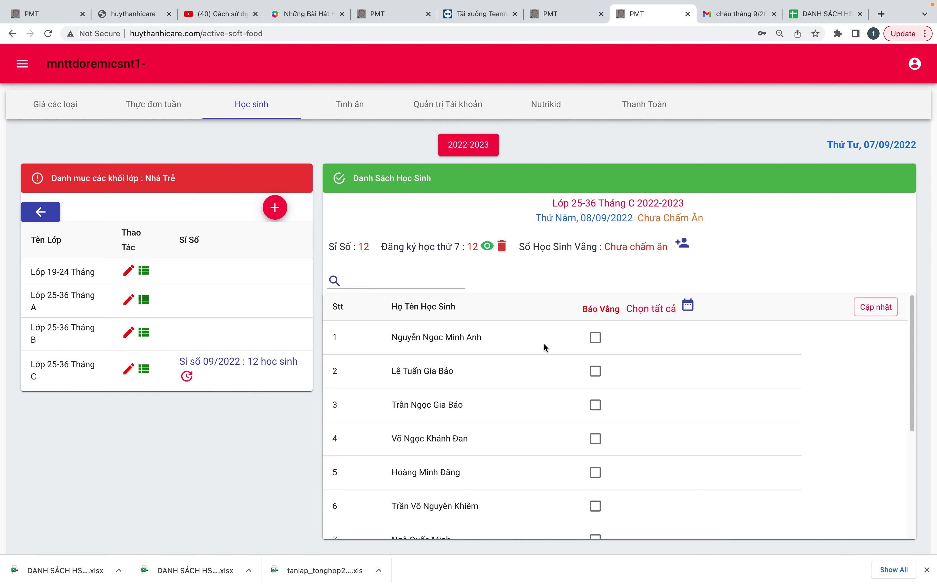
pyautogui.click(41, 212)
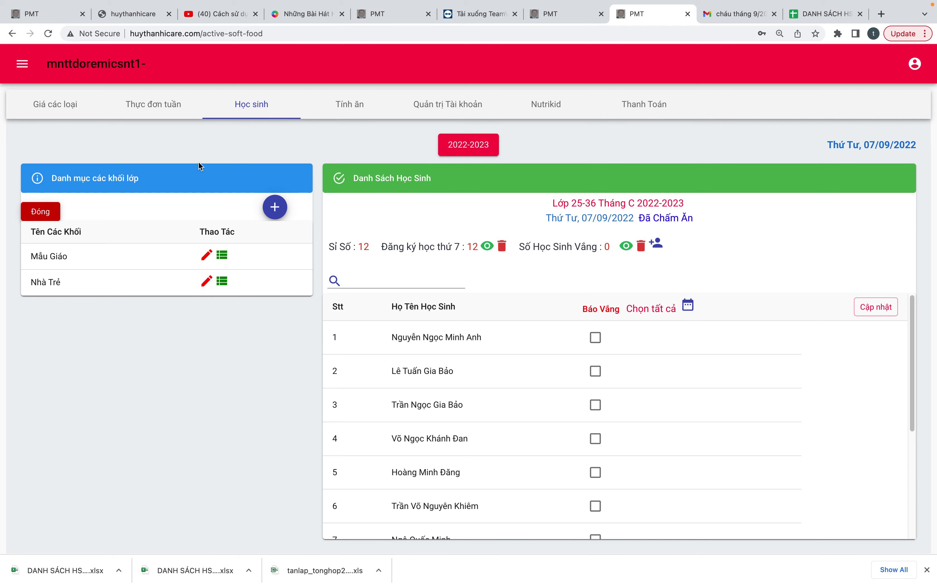
# - Show the Tính ăn meal calculation for 7 September 2022
pyautogui.click(359, 103)
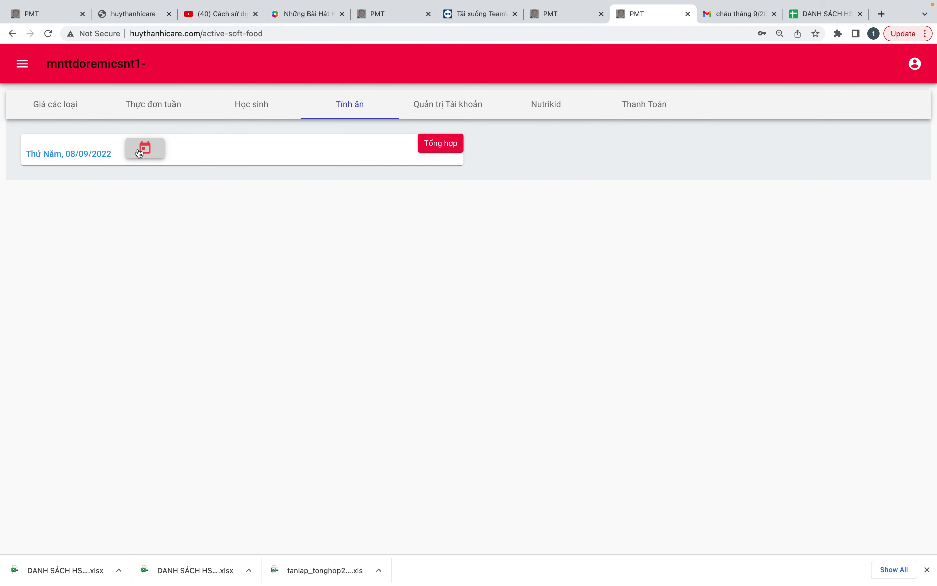
pyautogui.click(139, 153)
pyautogui.click(523, 344)
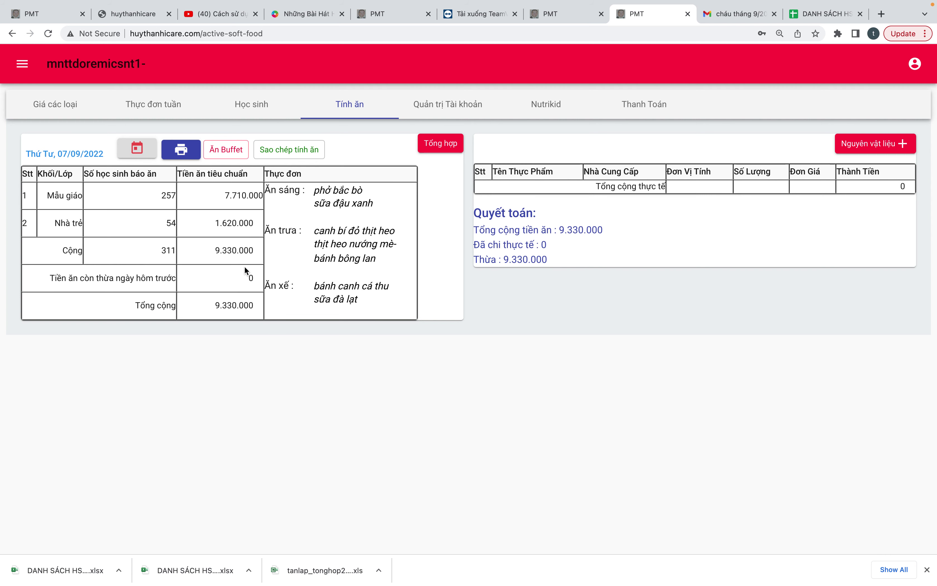
# - Open the Nutrikid portion calculation (Tính khẩu phần ăn) for 5 September 2022 and choose the Ăn Chính-Mẫu Giáo meal group
pyautogui.moveTo(923, 177)
pyautogui.click(543, 109)
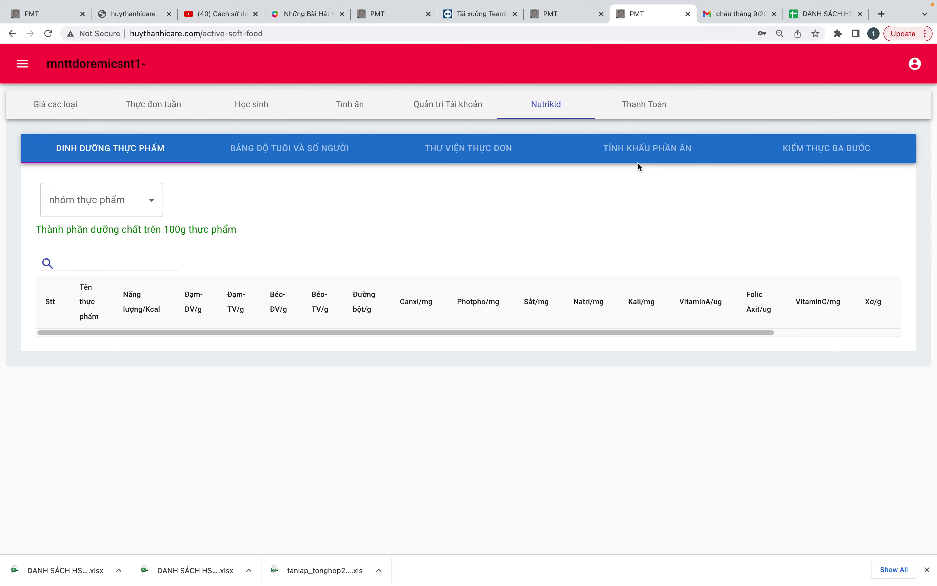
pyautogui.click(641, 154)
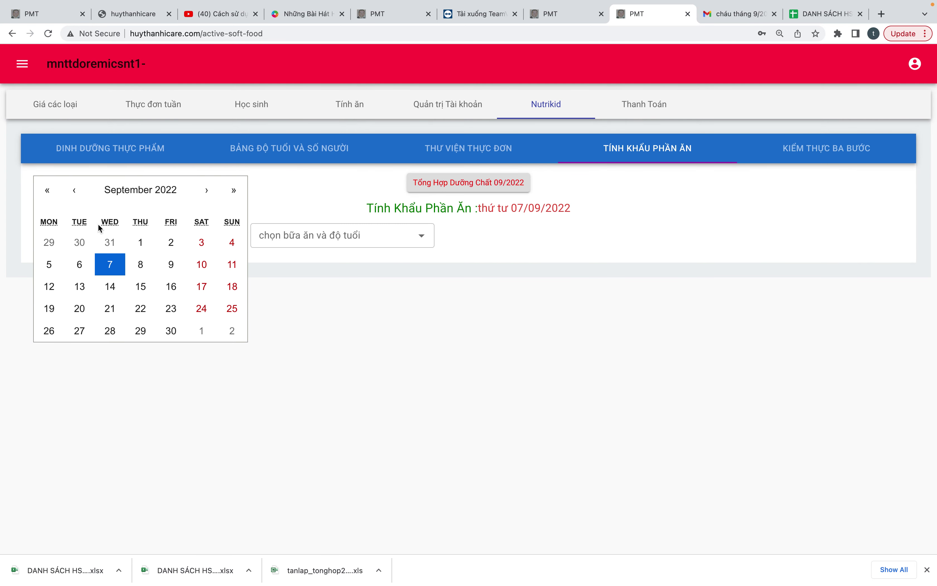
pyautogui.click(49, 264)
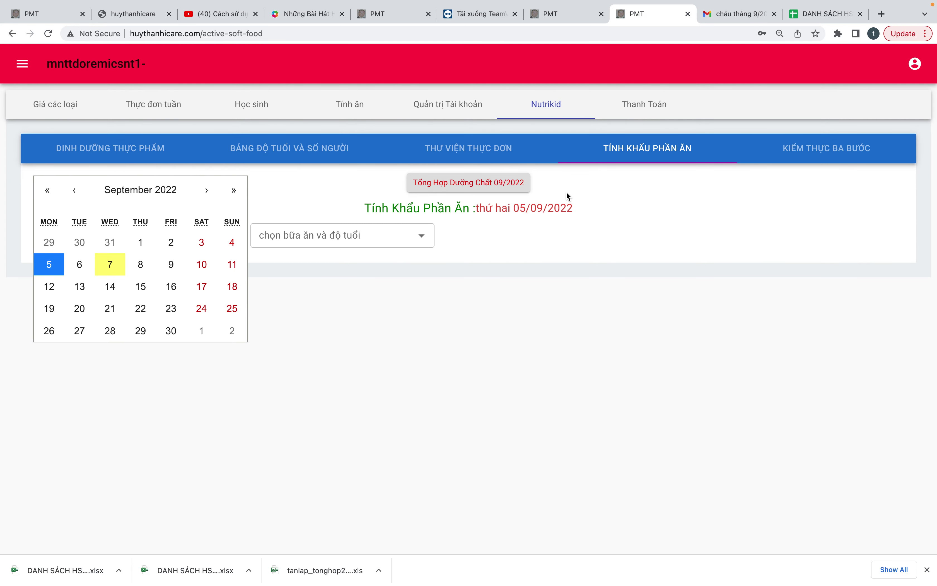
pyautogui.click(369, 235)
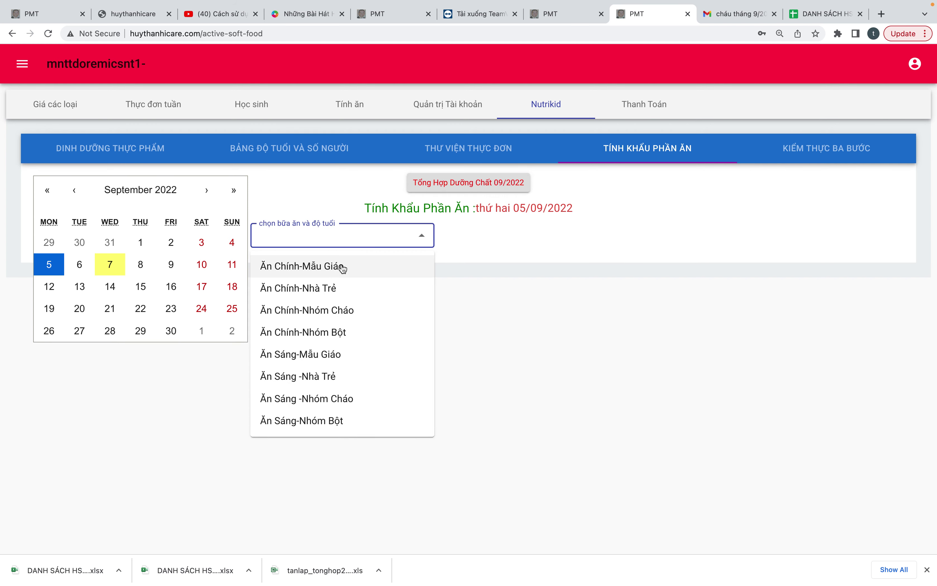
pyautogui.click(331, 271)
pyautogui.click(470, 242)
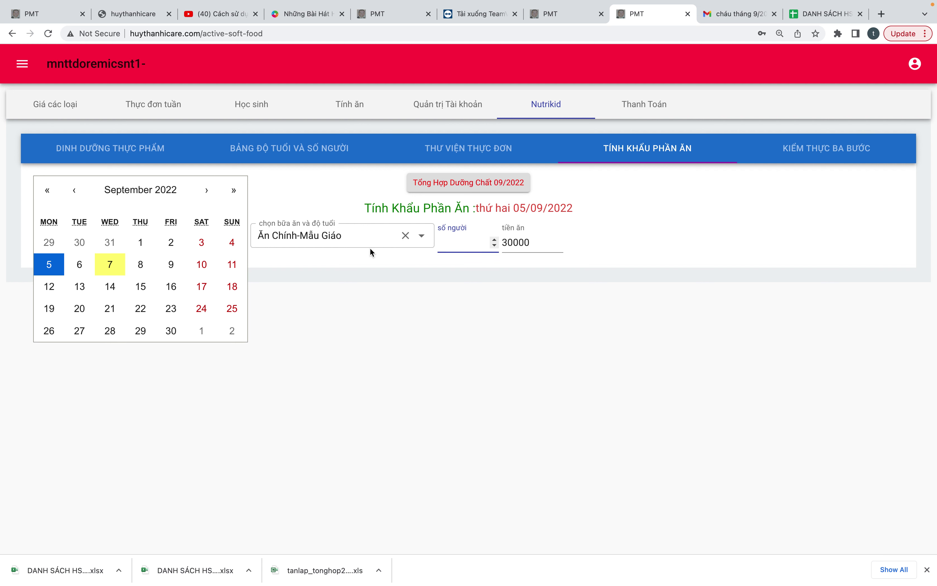
pyautogui.press('Tab')
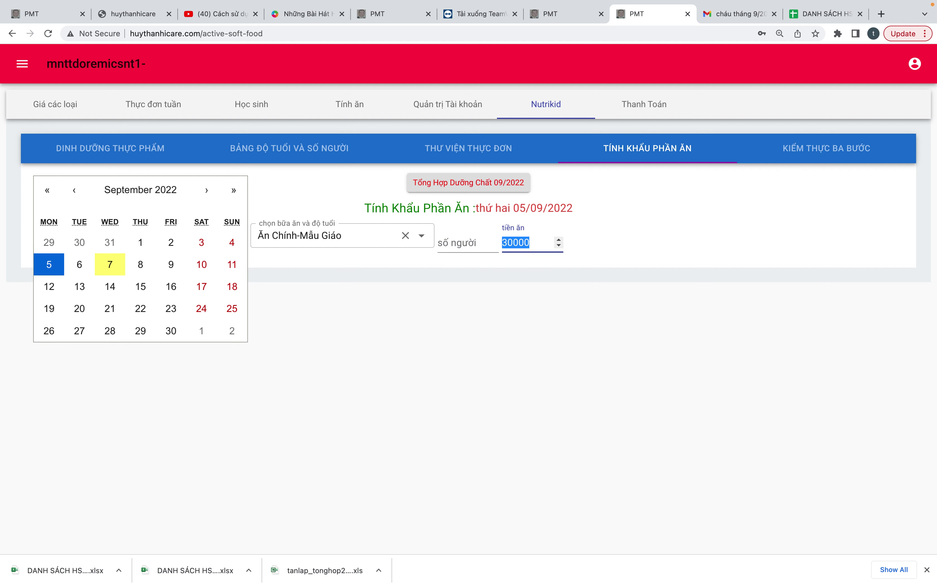
pyautogui.hotkey('shift', 'Tab')
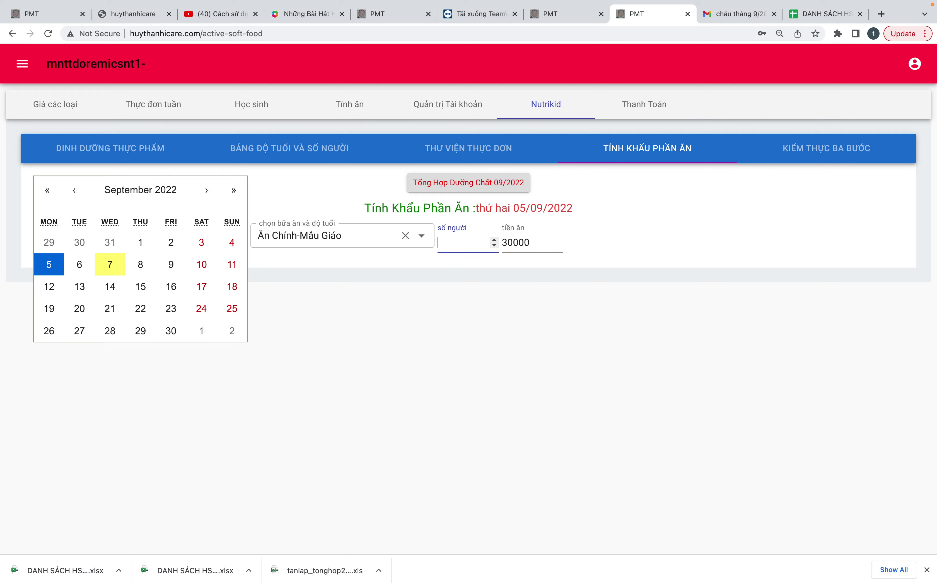
# - Dismiss the student list's attendance date prompt and show the Tính ăn meal calculation for 5 September 2022
pyautogui.click(258, 104)
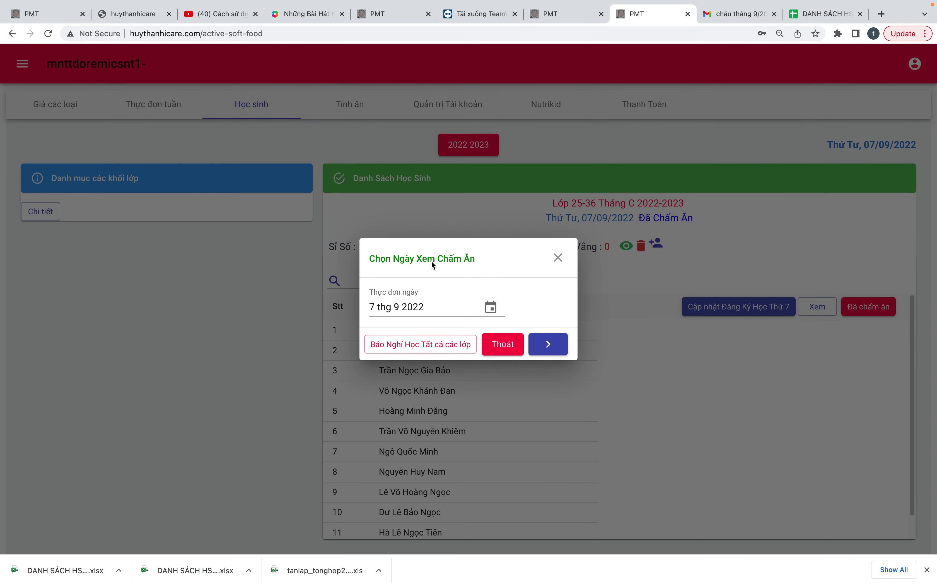
pyautogui.click(519, 348)
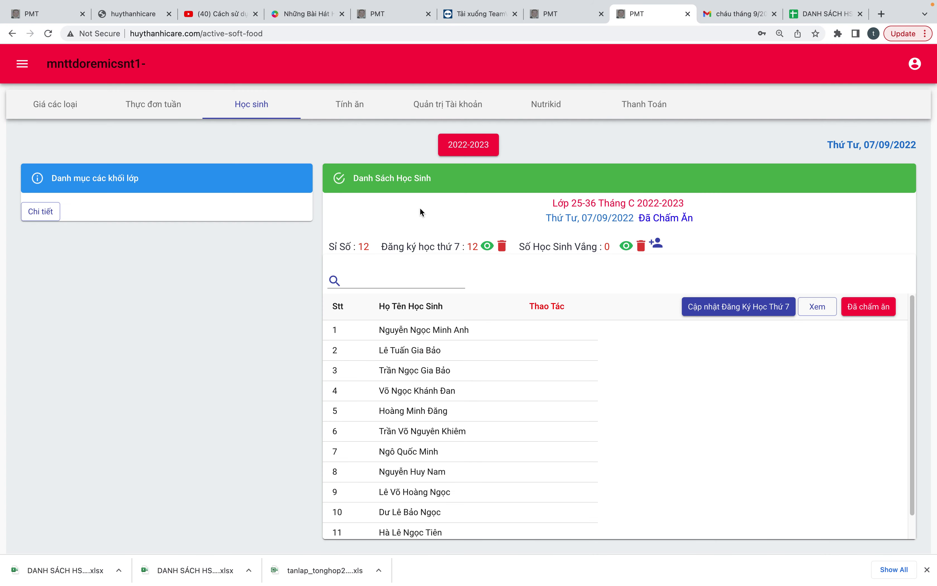
pyautogui.click(359, 109)
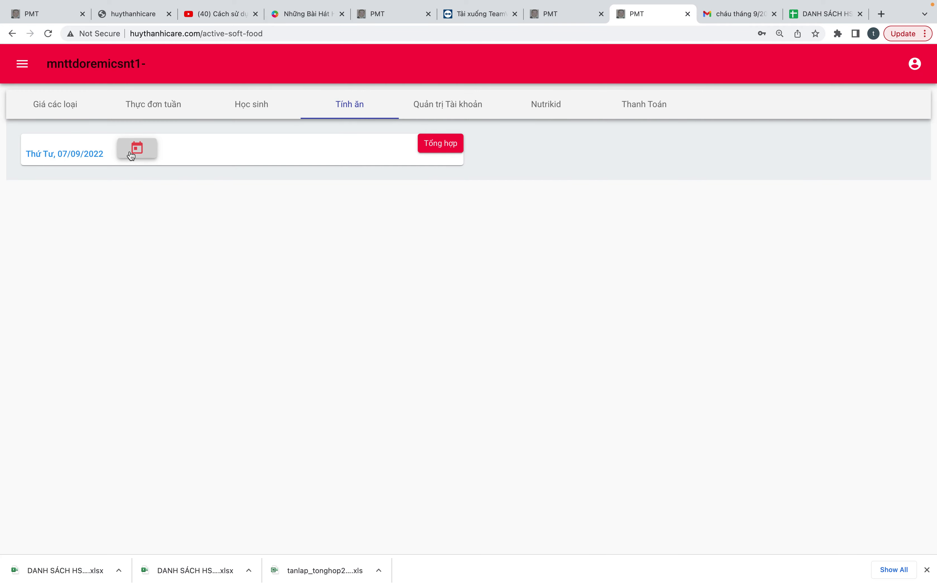
pyautogui.click(131, 150)
pyautogui.click(522, 306)
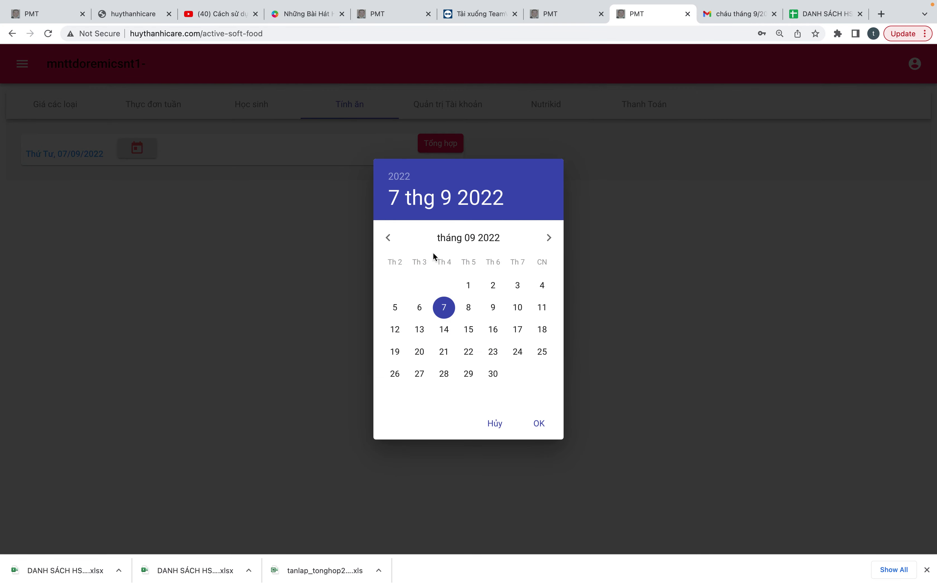
pyautogui.click(388, 237)
pyautogui.click(549, 237)
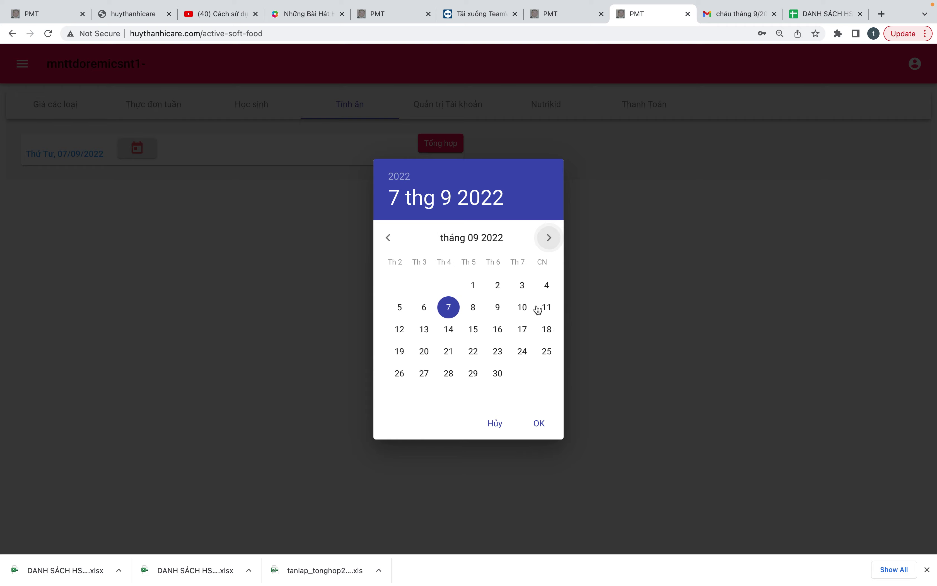
pyautogui.click(397, 310)
pyautogui.click(536, 422)
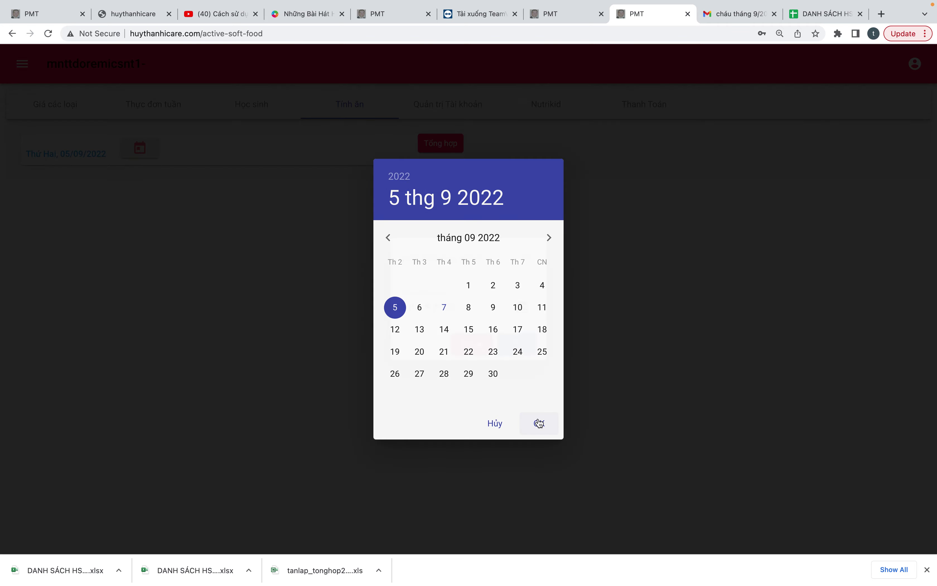
pyautogui.click(520, 346)
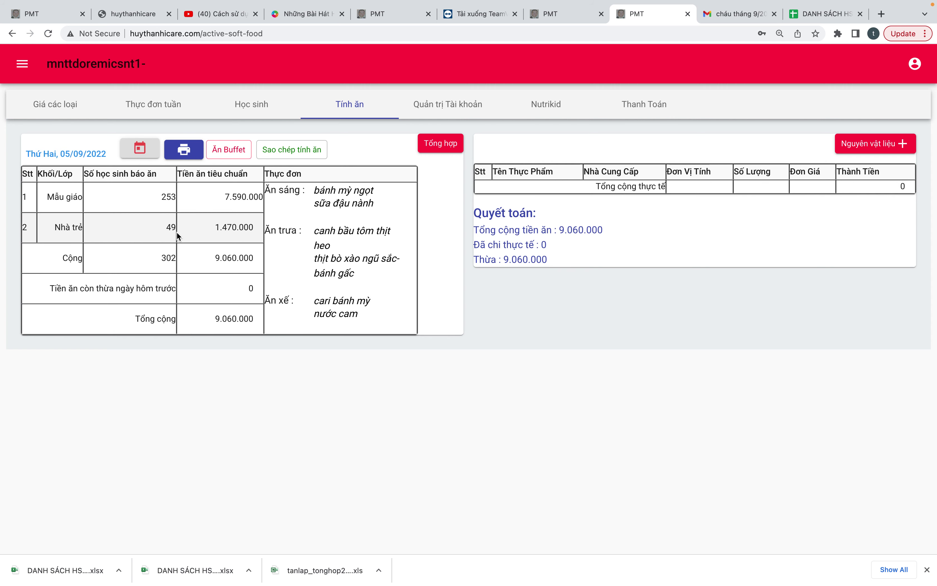
# - List the Nhà Trẻ classes, look through the students of Lớp 25-36 Tháng C, and open and dismiss its attendance date choice
pyautogui.click(243, 107)
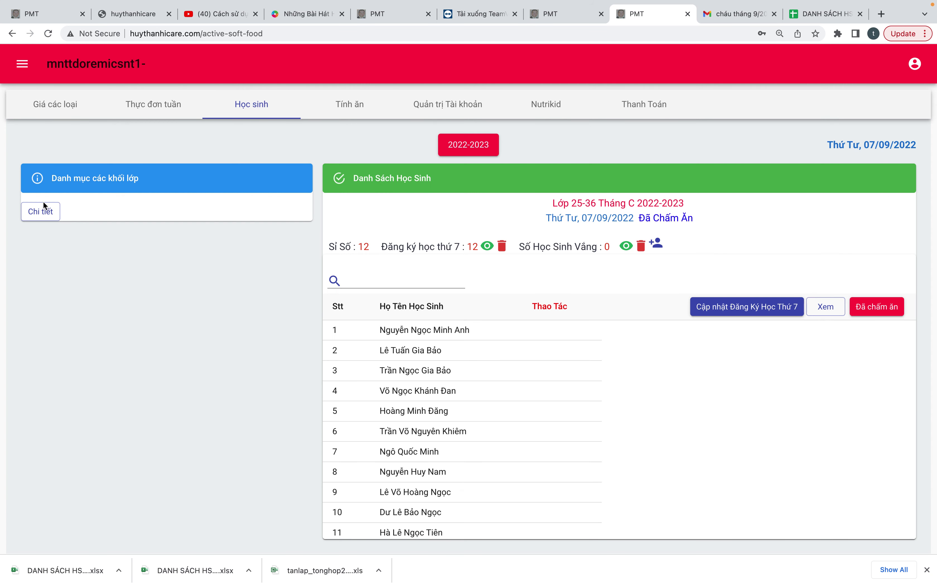
pyautogui.click(41, 211)
pyautogui.click(222, 284)
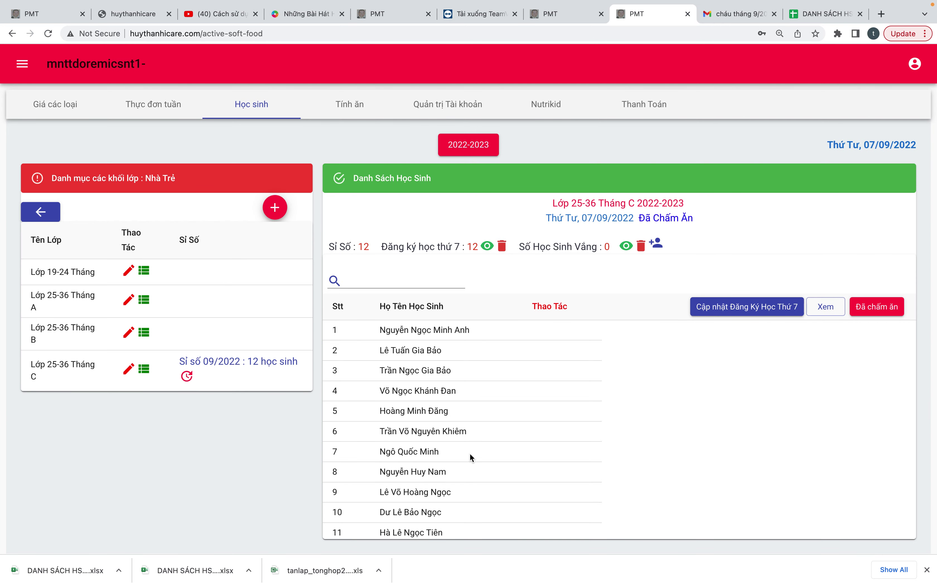
pyautogui.scroll(-1, 469, 452)
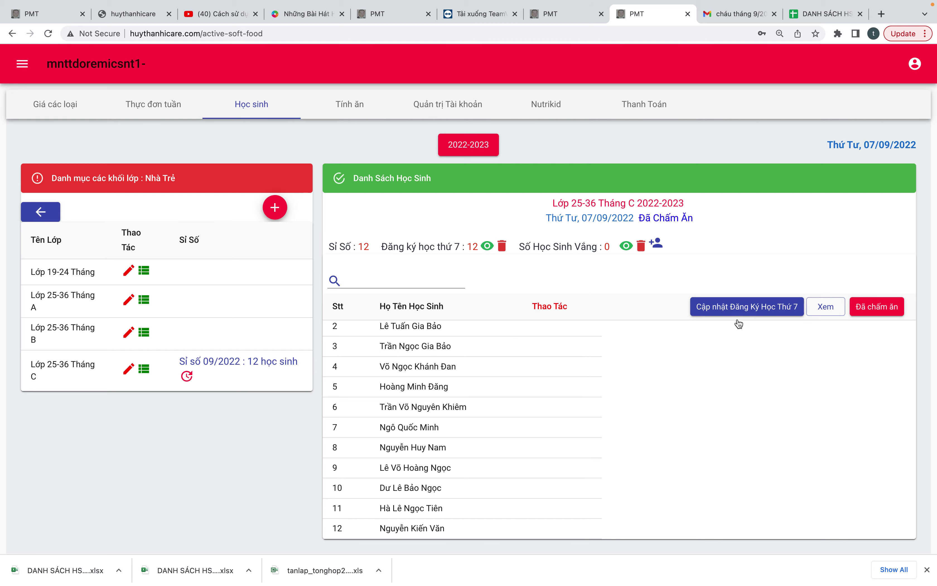
pyautogui.click(821, 305)
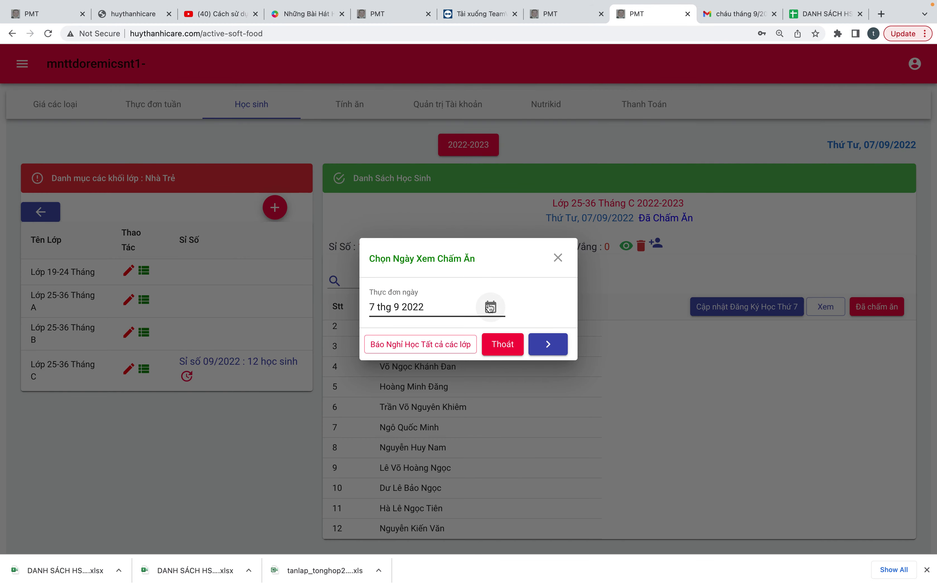
pyautogui.click(549, 139)
# - Show the Bảng Chấm Ăn 09/2022 attendance sheet for Lớp 19-24 Tháng
pyautogui.click(345, 106)
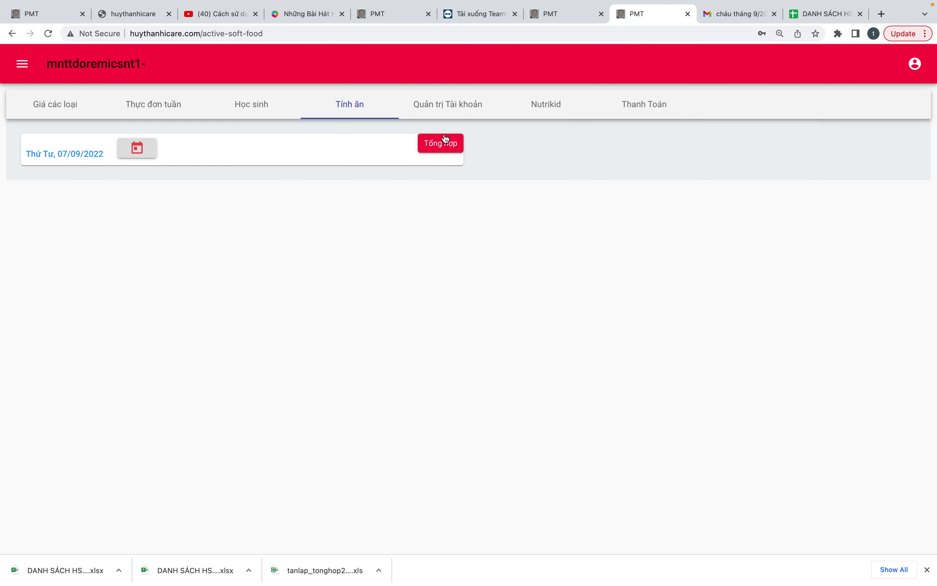
pyautogui.click(420, 145)
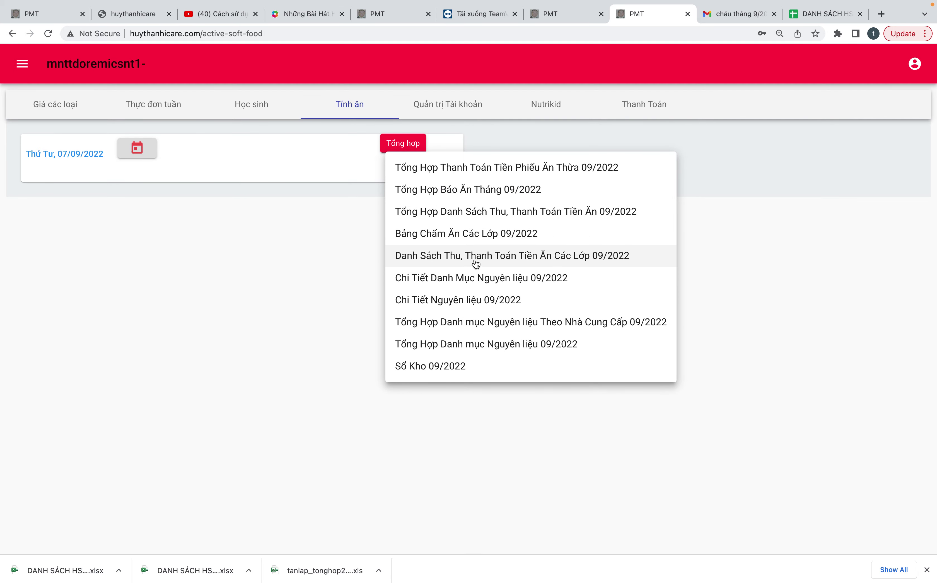
pyautogui.click(461, 234)
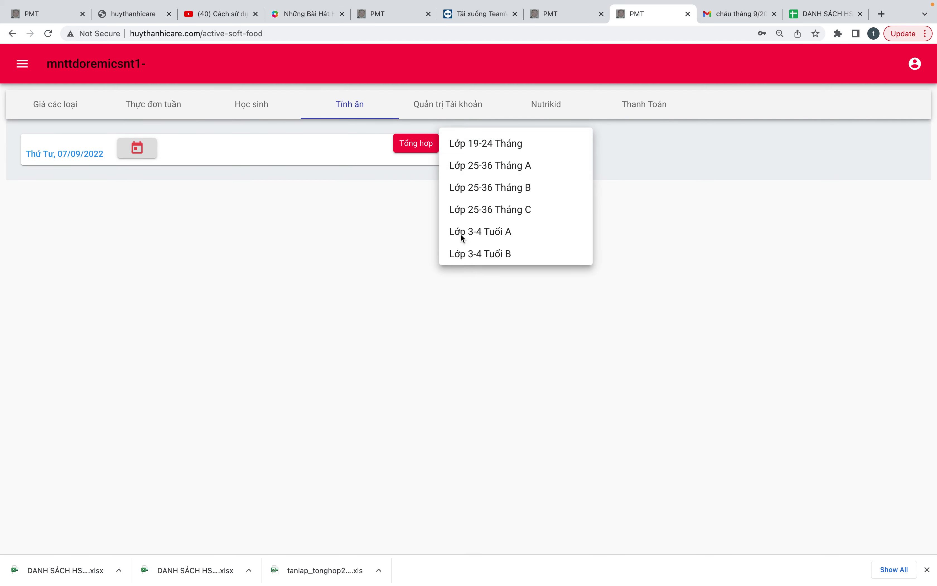
pyautogui.click(500, 143)
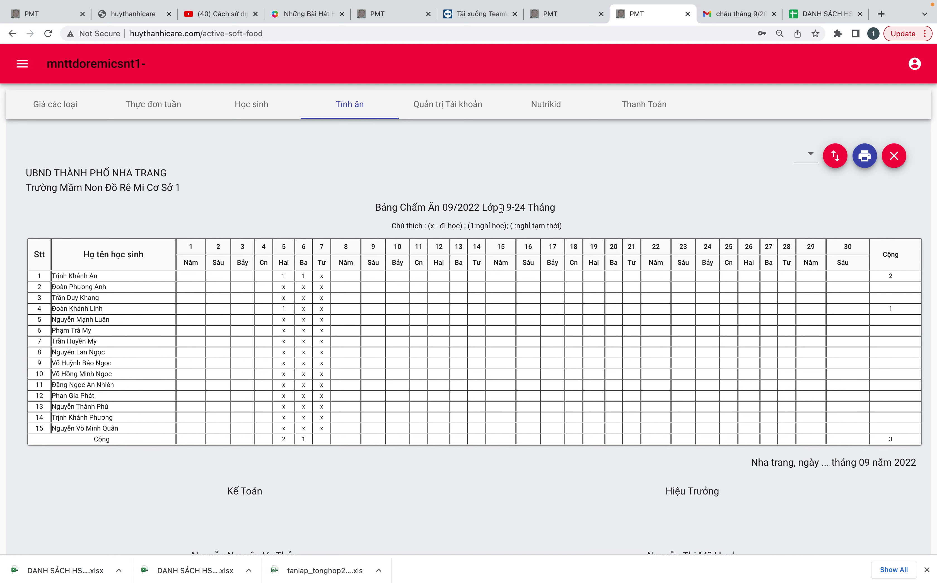
pyautogui.moveTo(504, 209); pyautogui.dragTo(572, 207)
pyautogui.click(572, 207)
# - Switch the Bảng Chấm Ăn 09/2022 sheet to Lớp 25-36 Tháng A, check its absences, and close the sheet
pyautogui.click(809, 155)
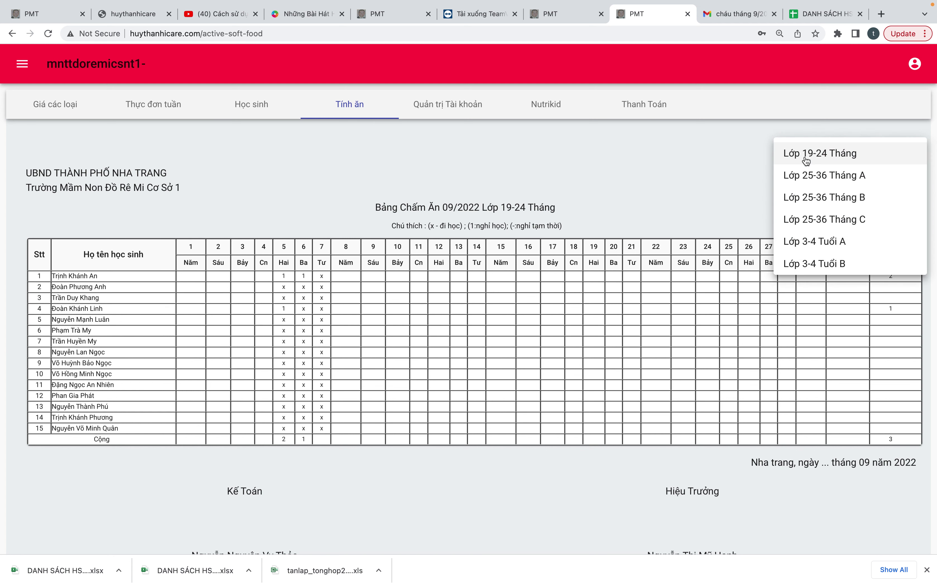
pyautogui.click(808, 178)
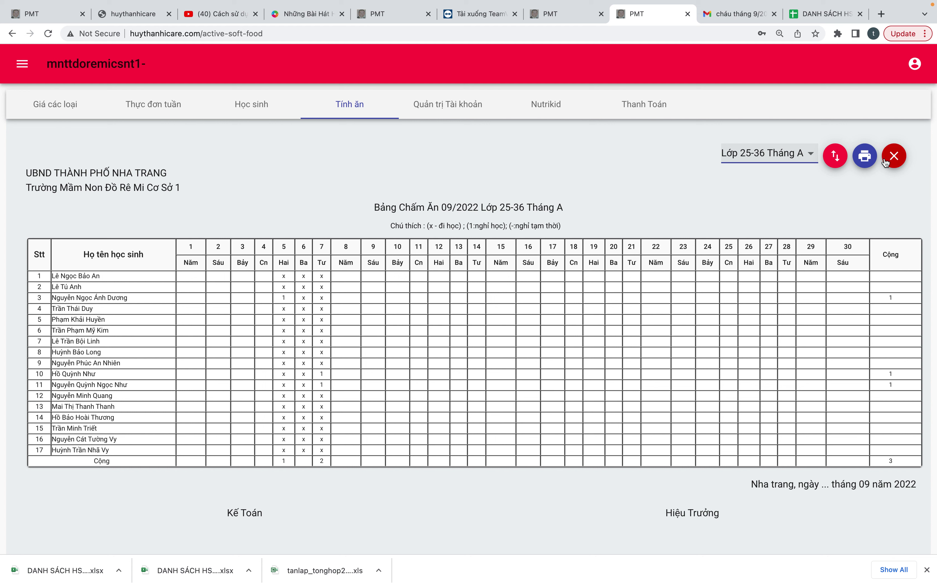
pyautogui.click(752, 154)
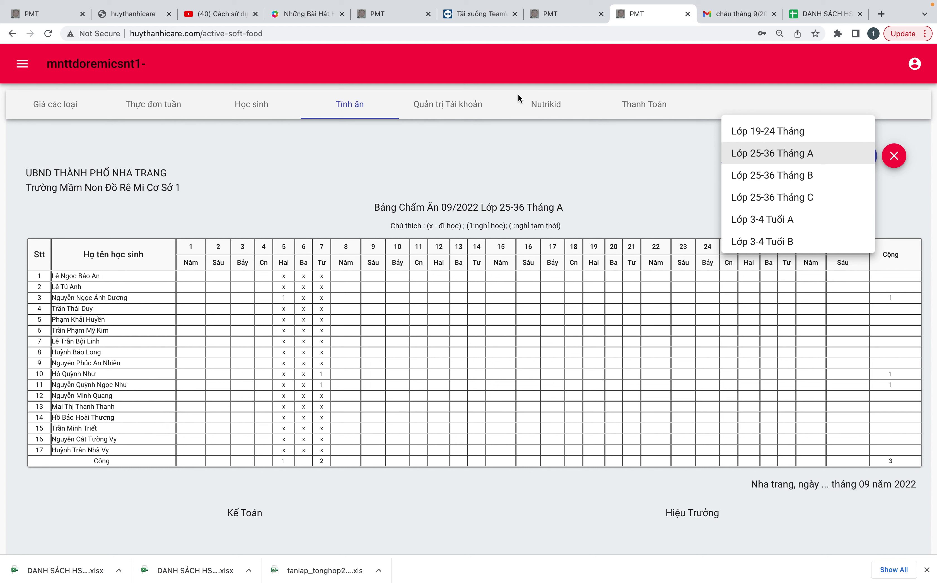
pyautogui.click(519, 102)
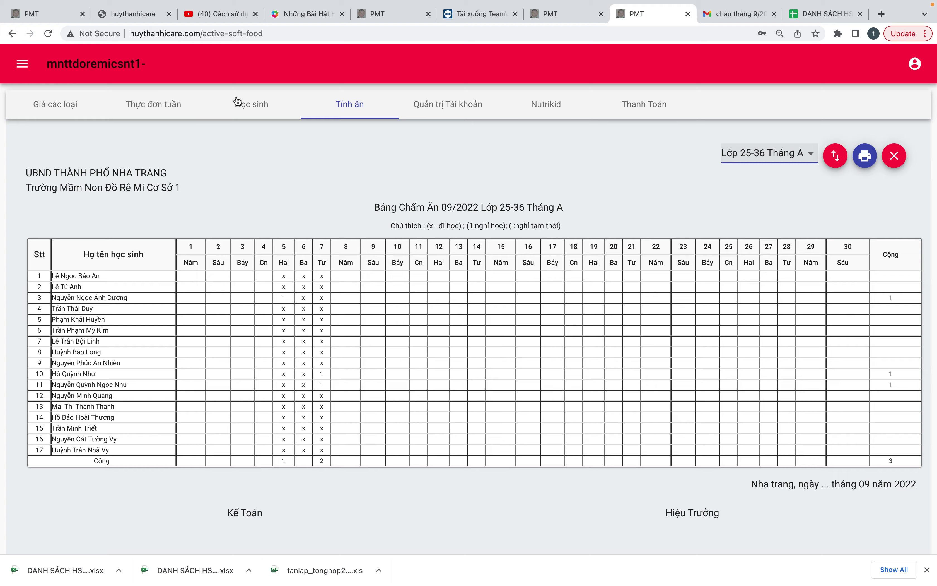
pyautogui.click(246, 100)
pyautogui.click(362, 103)
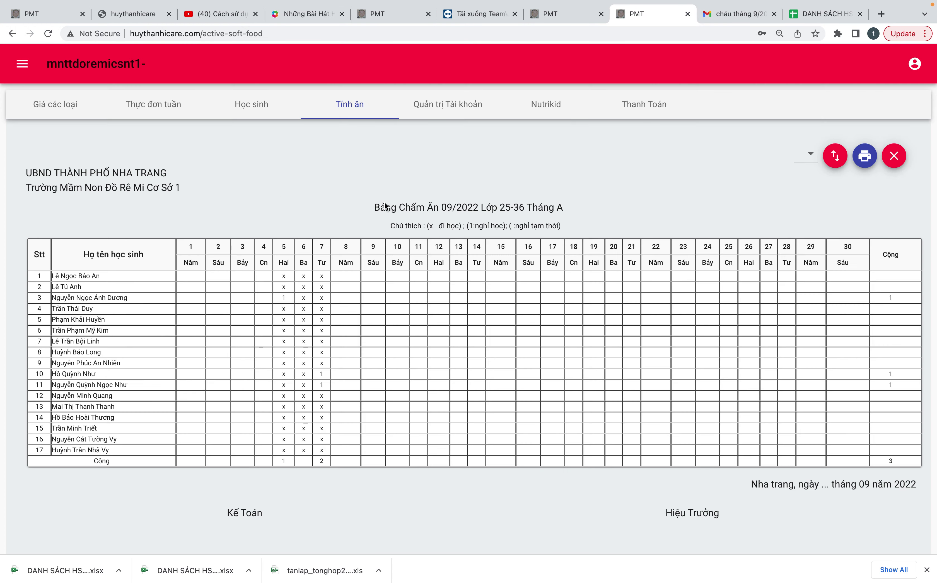
pyautogui.click(894, 156)
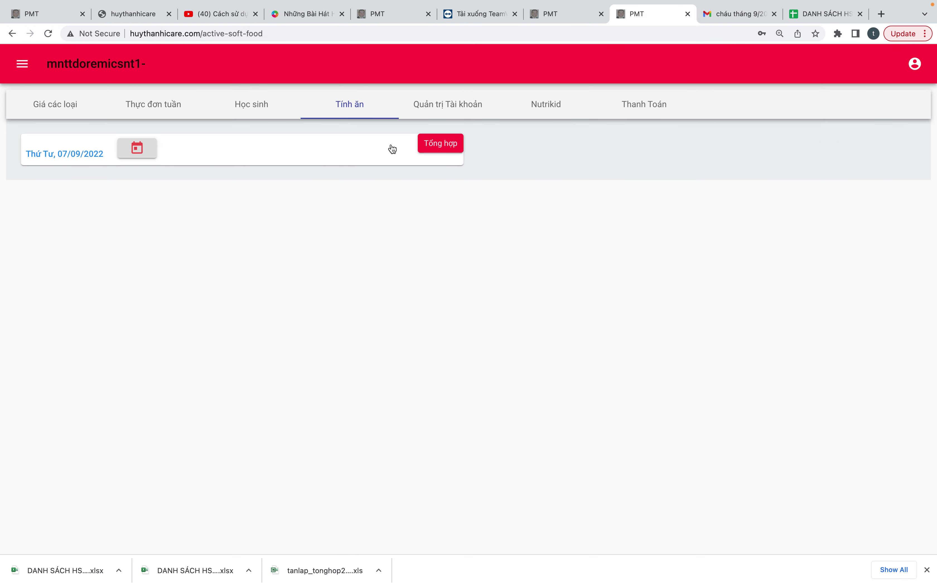
# - Show the Tính ăn daily meal calculation for 5 September 2022 again
pyautogui.click(135, 149)
pyautogui.click(522, 307)
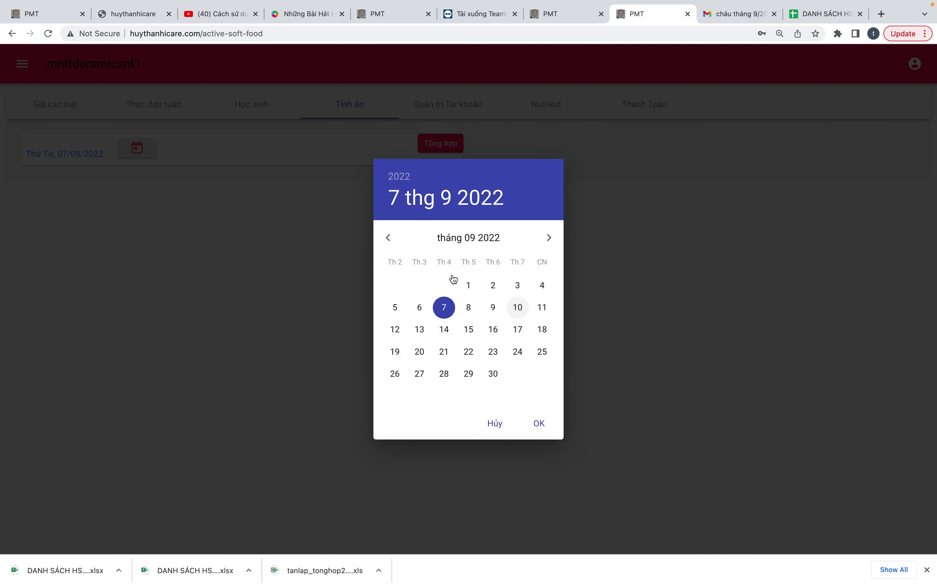
pyautogui.click(389, 239)
pyautogui.click(548, 237)
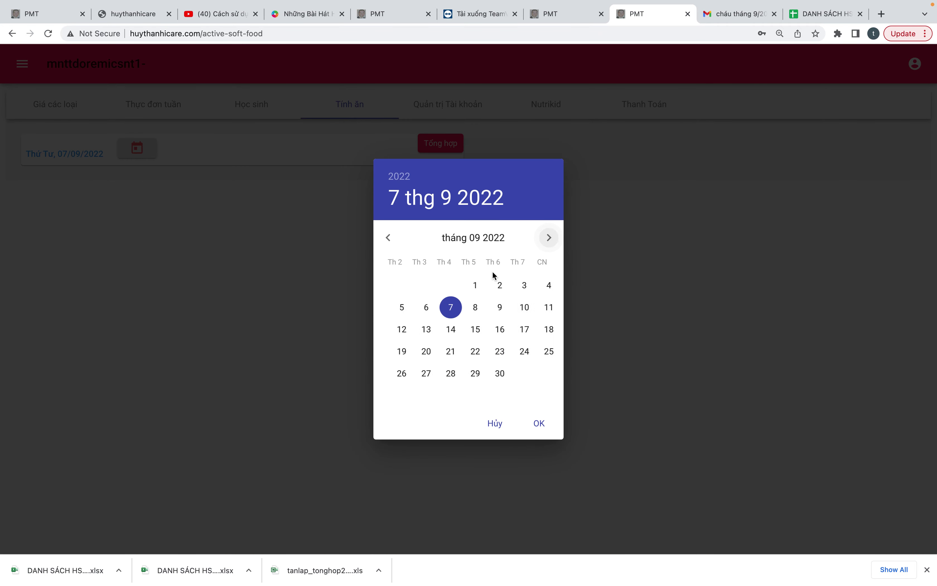
pyautogui.click(395, 307)
pyautogui.click(529, 426)
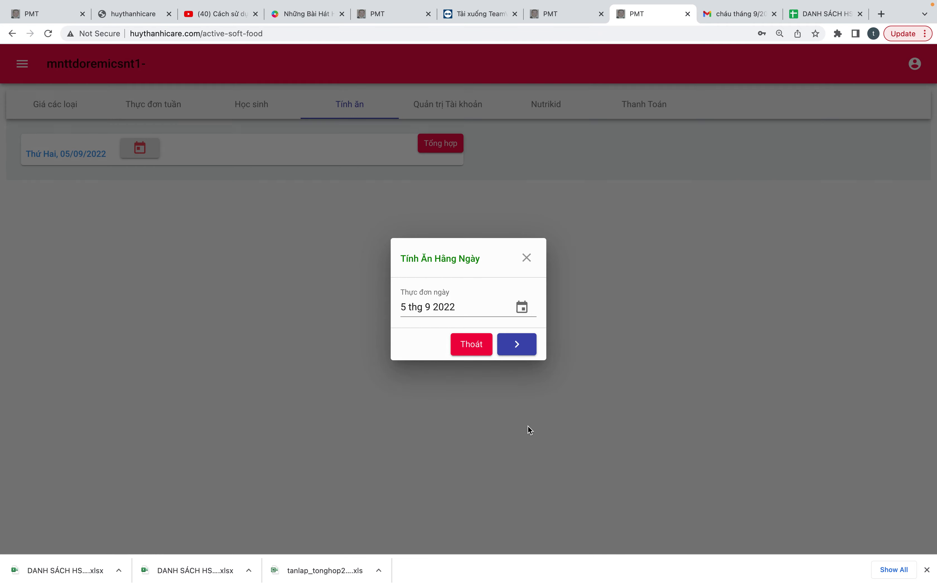
pyautogui.click(515, 344)
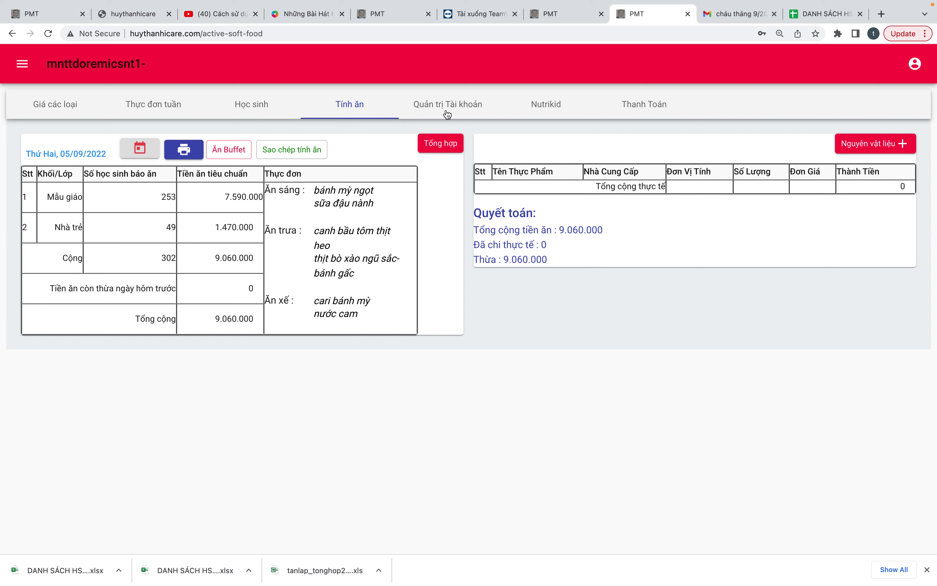
# - Open the Tổng Hợp Báo Ăn Tháng 09/2022 summary and examine the daily meal counts per class
pyautogui.click(445, 143)
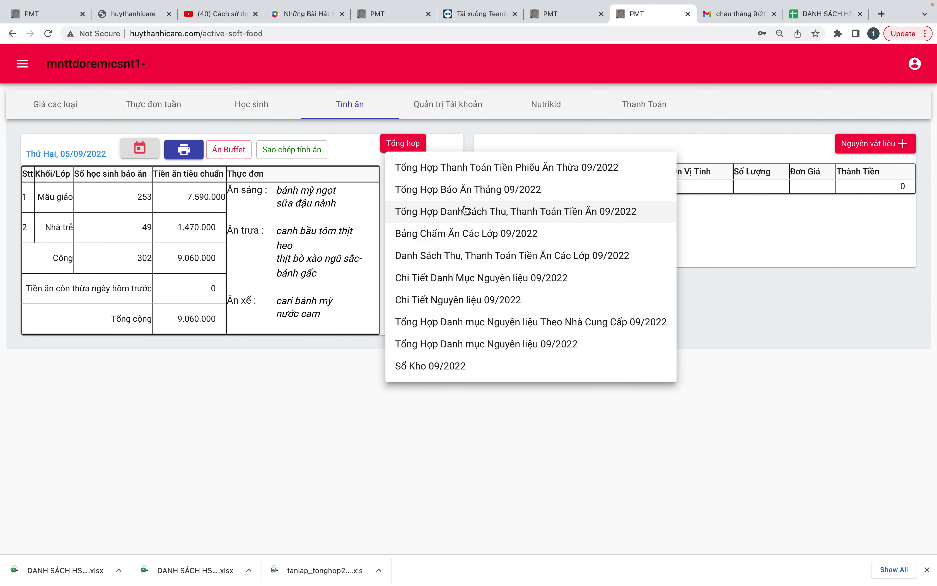
pyautogui.click(465, 191)
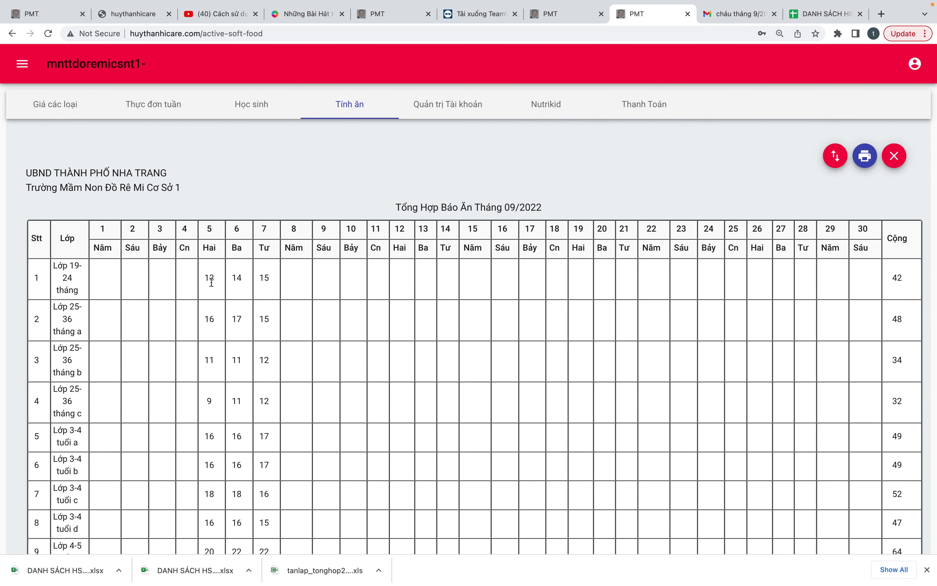
pyautogui.scroll(-2, 209, 282)
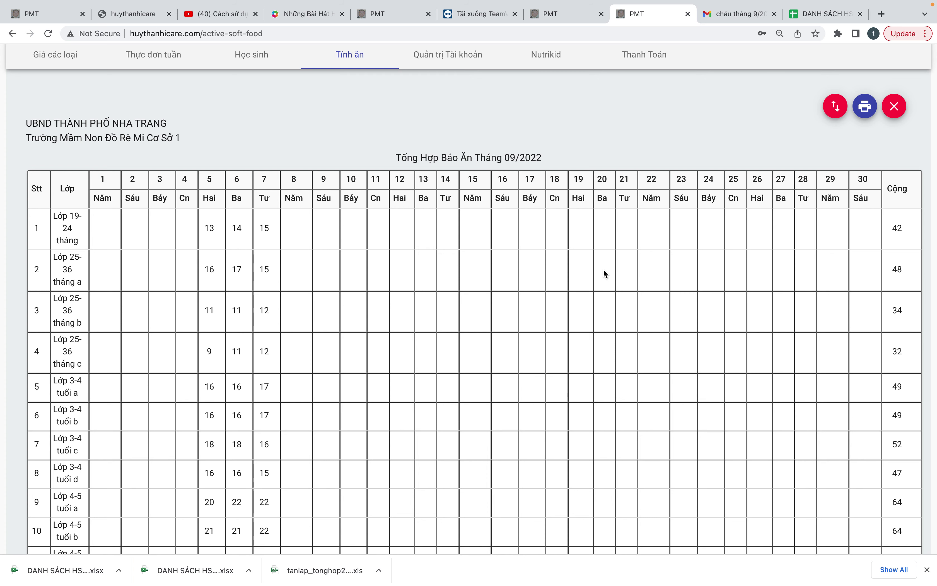
# - Close the meal summary and open the student list of Lớp 25-36 Tháng B in the Nhà Trẻ group
pyautogui.click(894, 106)
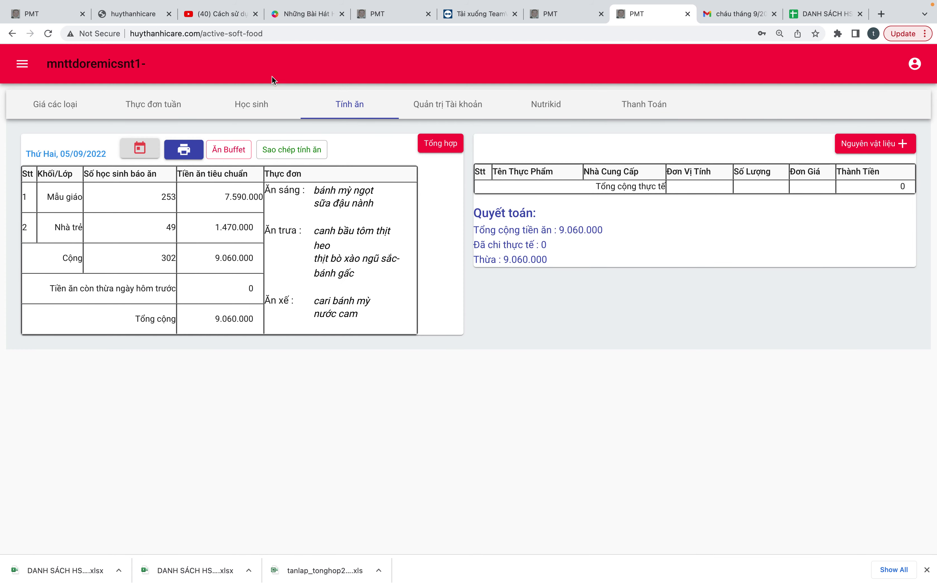
pyautogui.click(239, 102)
pyautogui.click(46, 211)
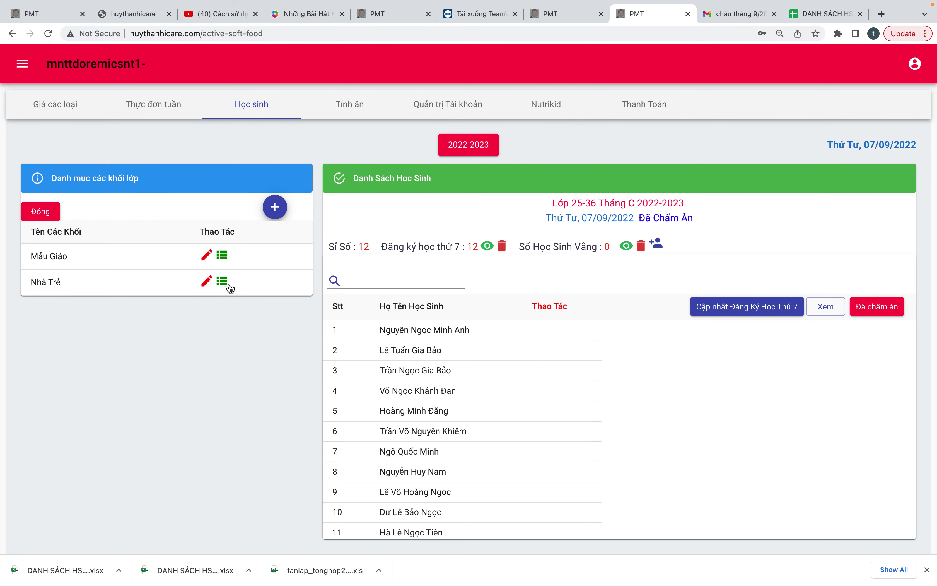
pyautogui.click(223, 282)
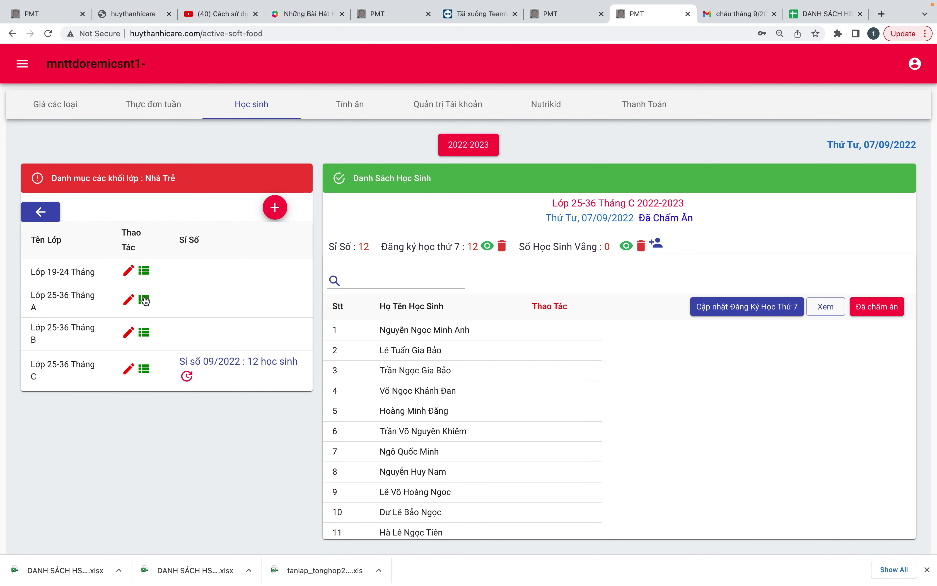
pyautogui.click(144, 333)
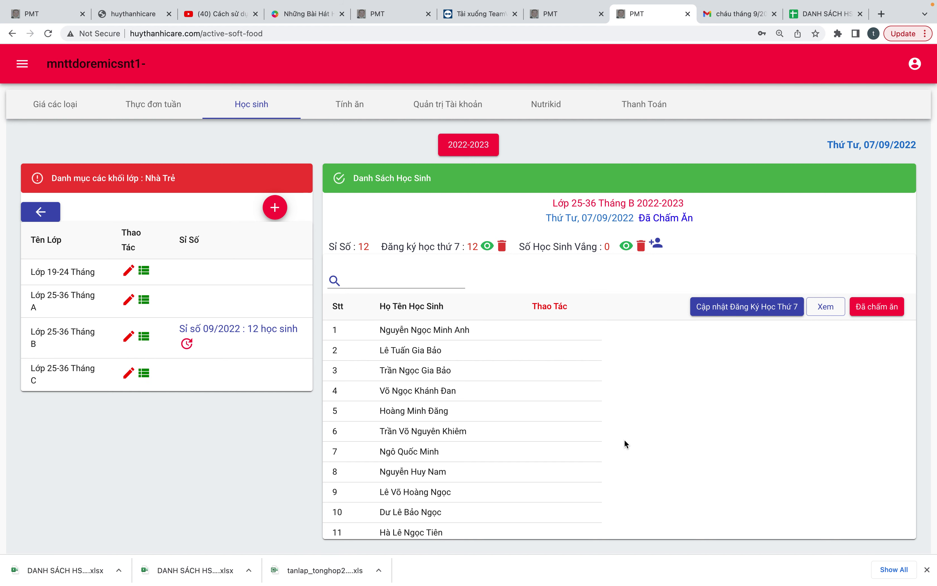
# - Compare the student lists of Lớp 25-36 Tháng B and Lớp 25-36 Tháng C for duplicated names
pyautogui.scroll(-1, 625, 440)
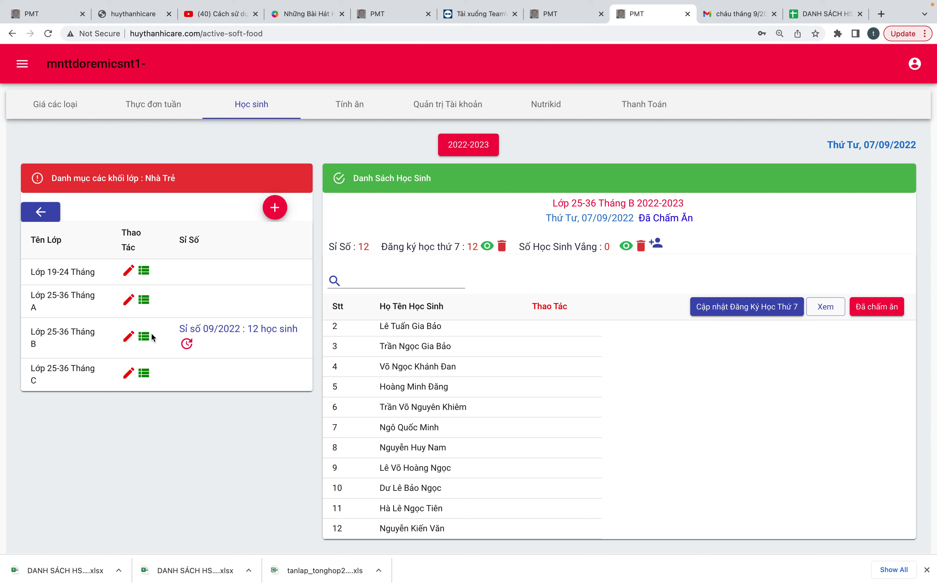
pyautogui.scroll(1, 590, 432)
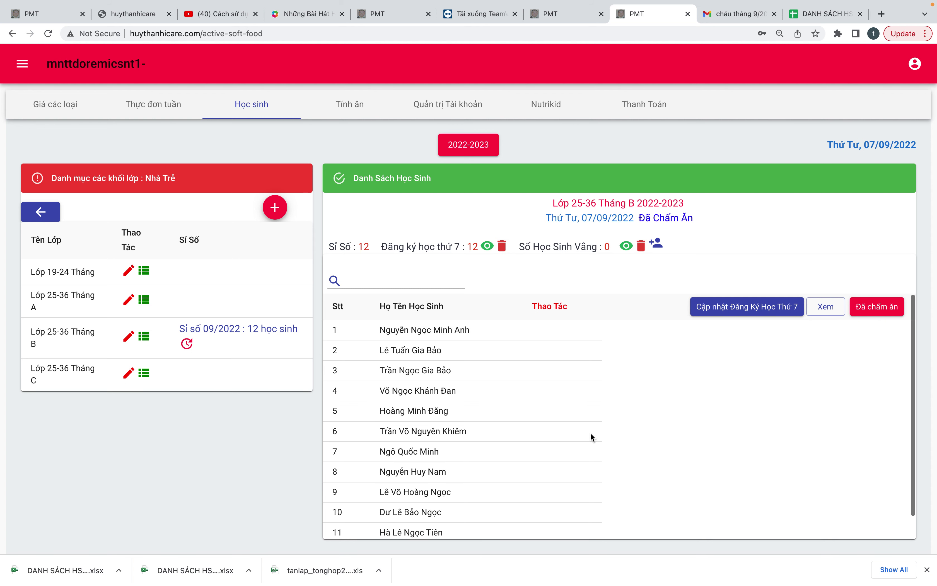
pyautogui.scroll(-1, 590, 432)
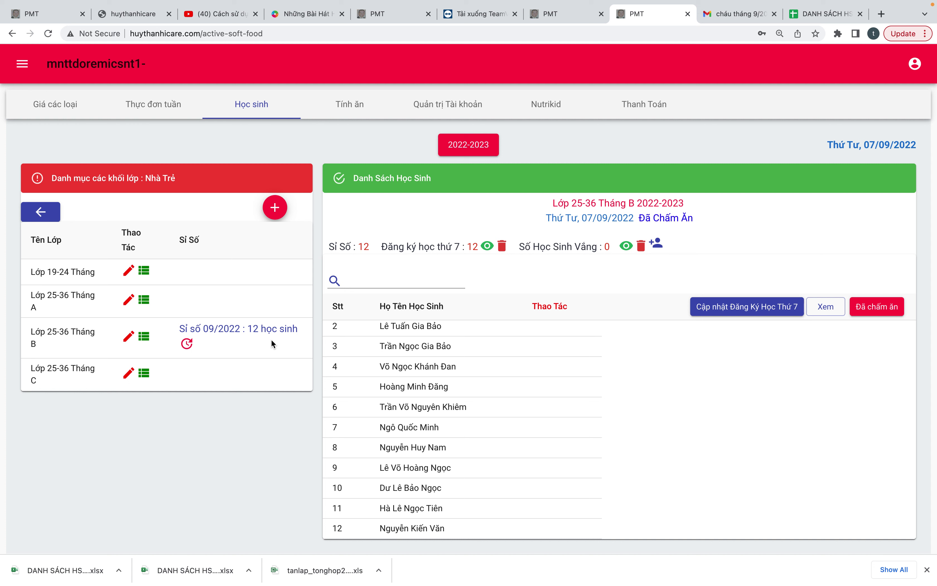
pyautogui.click(148, 376)
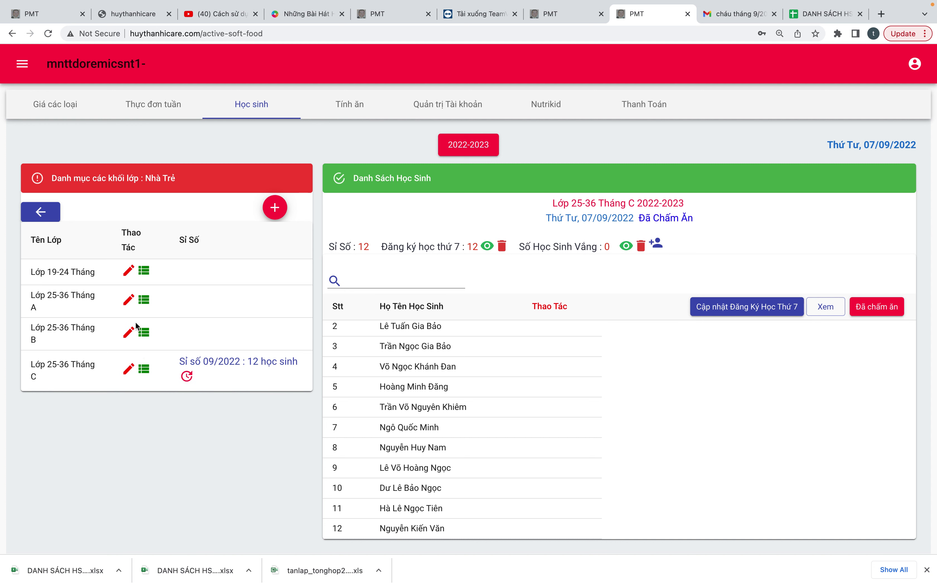
pyautogui.click(147, 338)
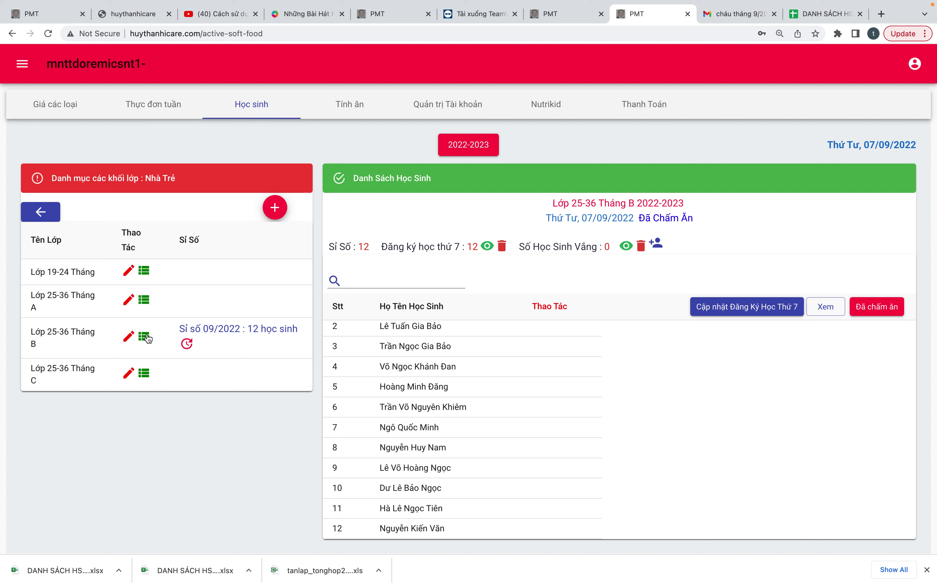
pyautogui.scroll(2, 539, 430)
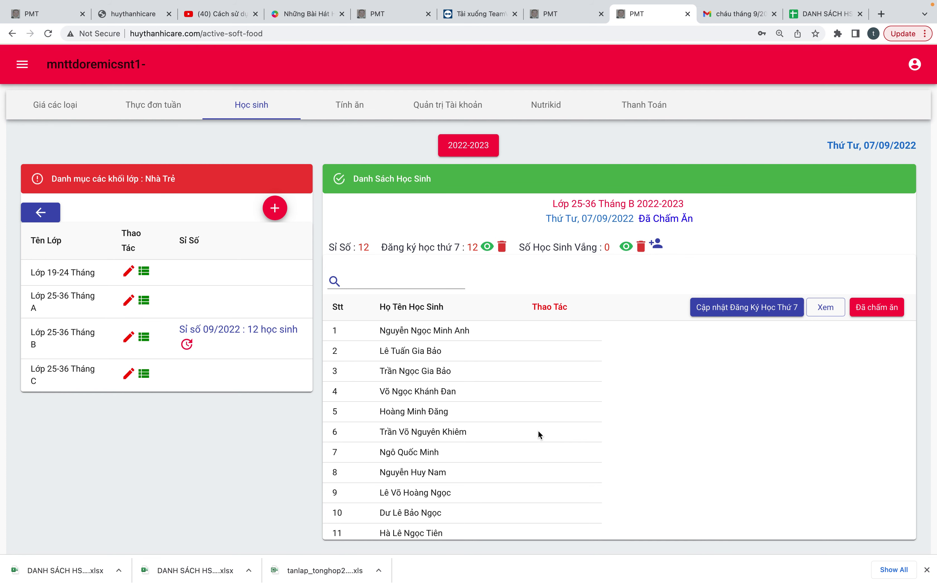
# - Review the Cập nhật danh sách roster of Lớp 25-36 Tháng B, close it, and check the class against Lớp 25-36 Tháng C again
pyautogui.click(660, 248)
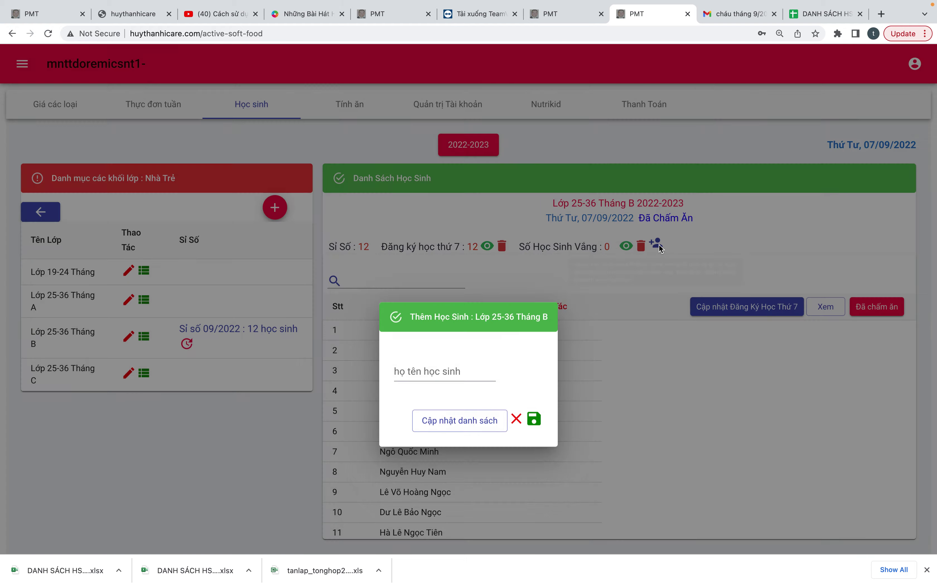
pyautogui.click(451, 347)
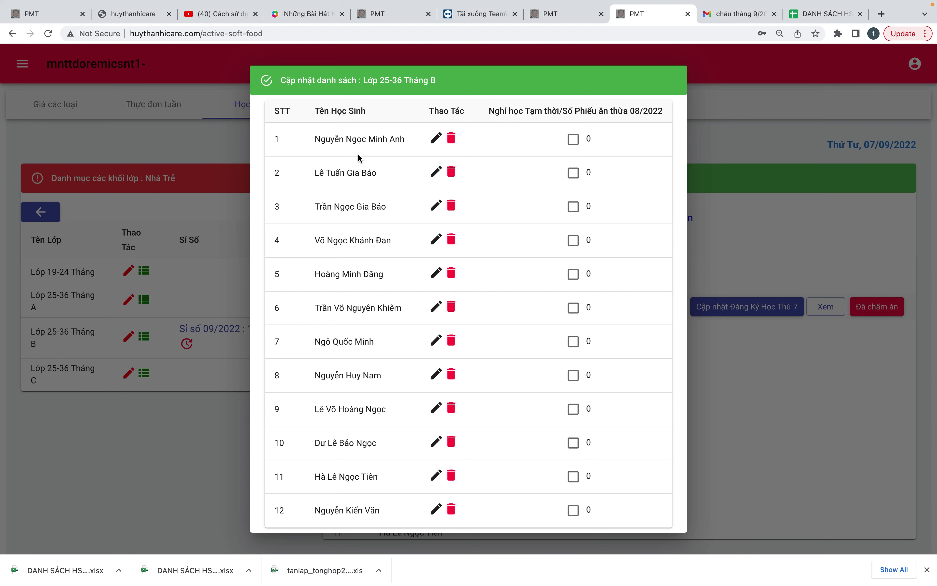
pyautogui.click(728, 334)
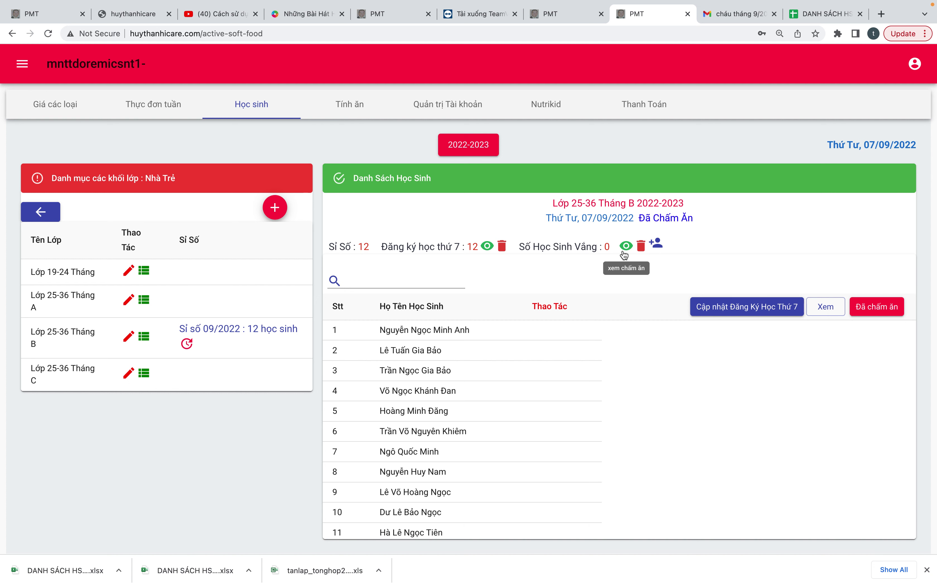
pyautogui.click(144, 374)
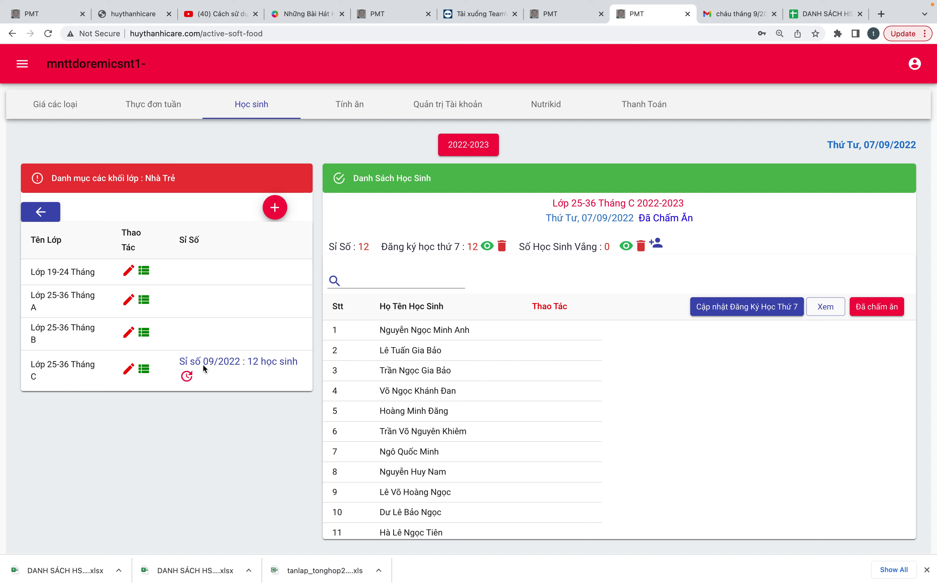
pyautogui.click(144, 334)
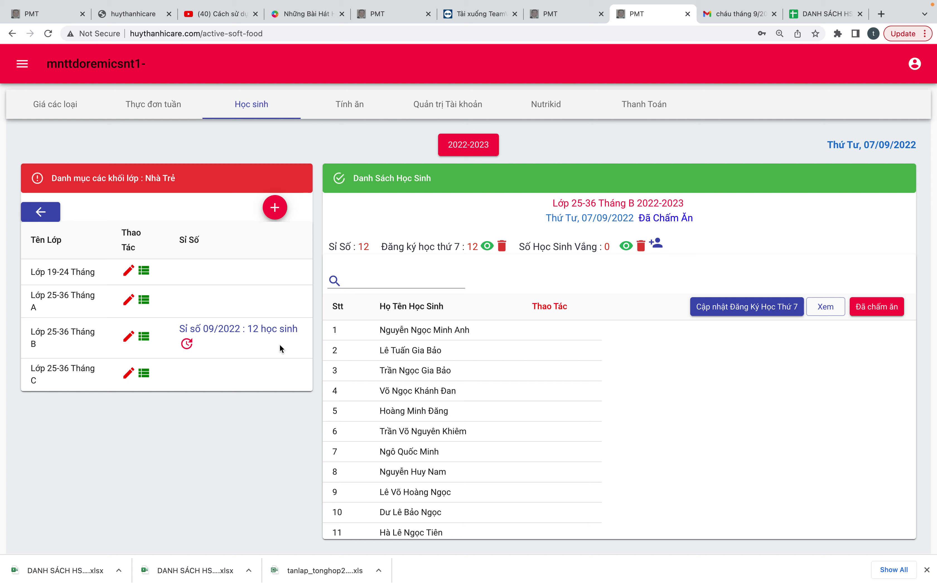
# - Delete the meal attendance of Lớp 25-36 Tháng B for 7 and 6 September 2022
pyautogui.click(645, 250)
pyautogui.click(594, 316)
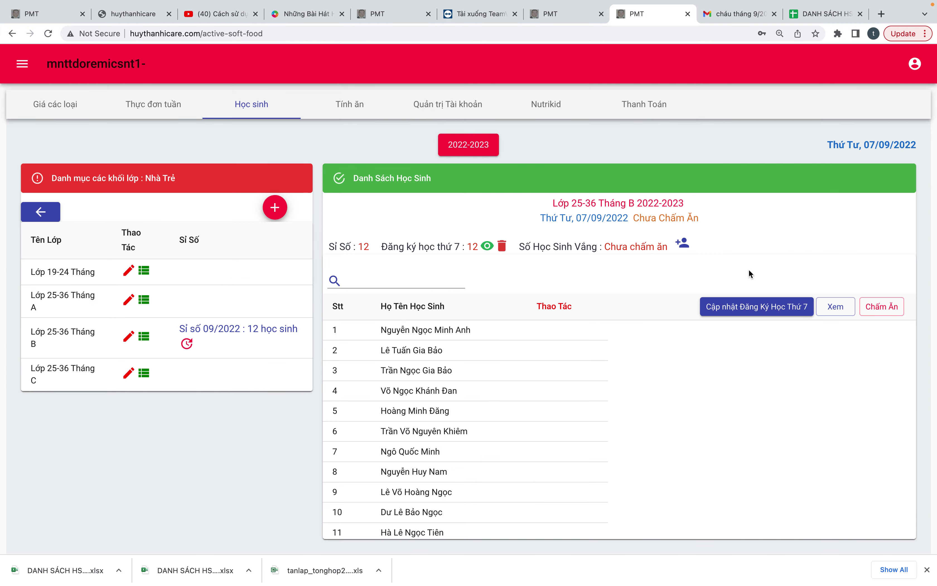
pyautogui.click(833, 310)
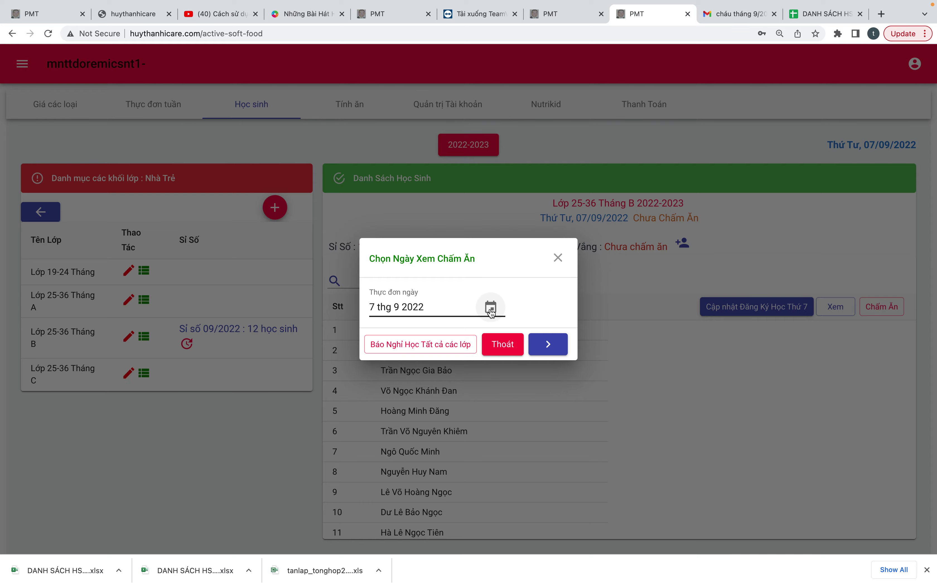
pyautogui.click(492, 310)
pyautogui.click(419, 307)
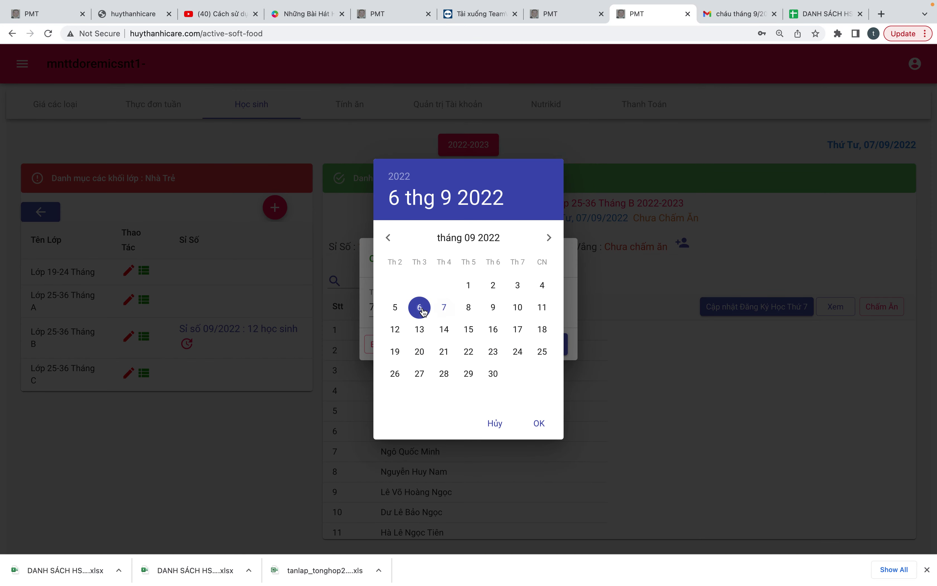
pyautogui.click(538, 423)
pyautogui.click(549, 346)
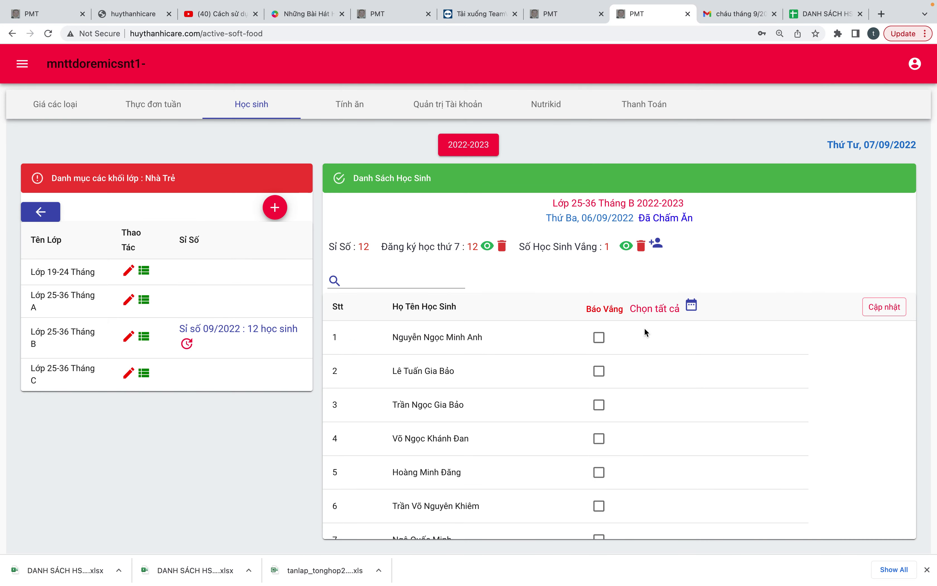
pyautogui.click(645, 250)
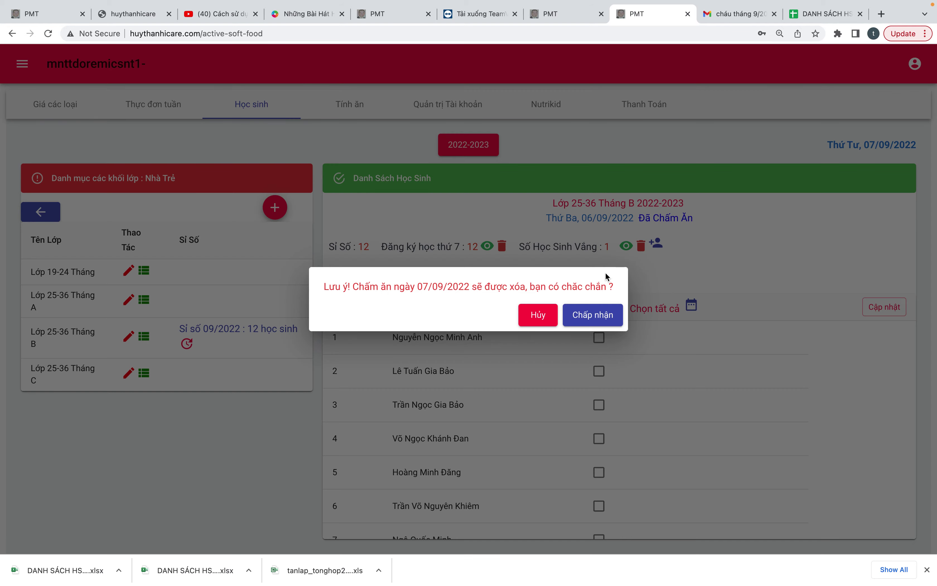
pyautogui.click(600, 315)
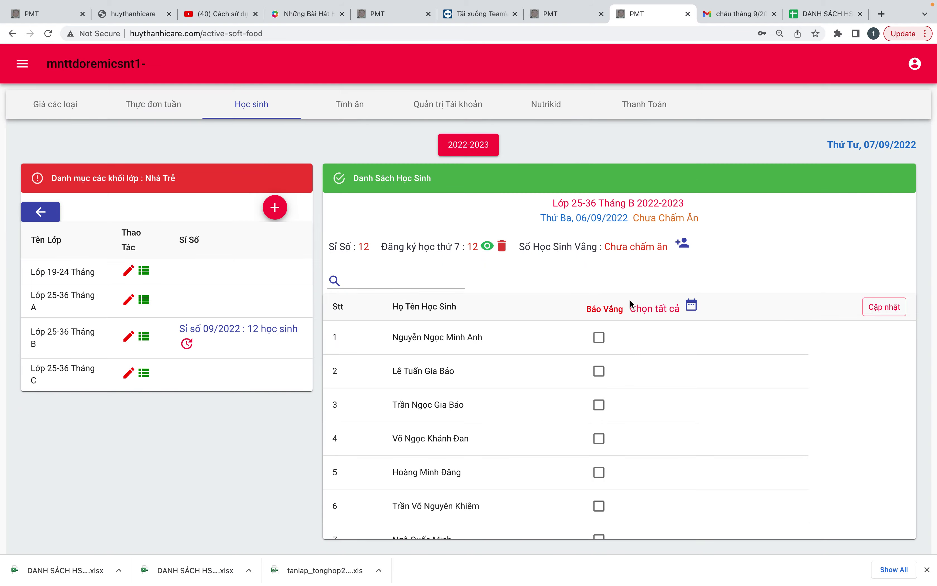
# - Switch Lớp 25-36 Tháng B to 5 September 2022 and delete that day's meal attendance
pyautogui.click(689, 305)
pyautogui.click(491, 306)
pyautogui.click(395, 307)
pyautogui.click(539, 423)
pyautogui.click(567, 336)
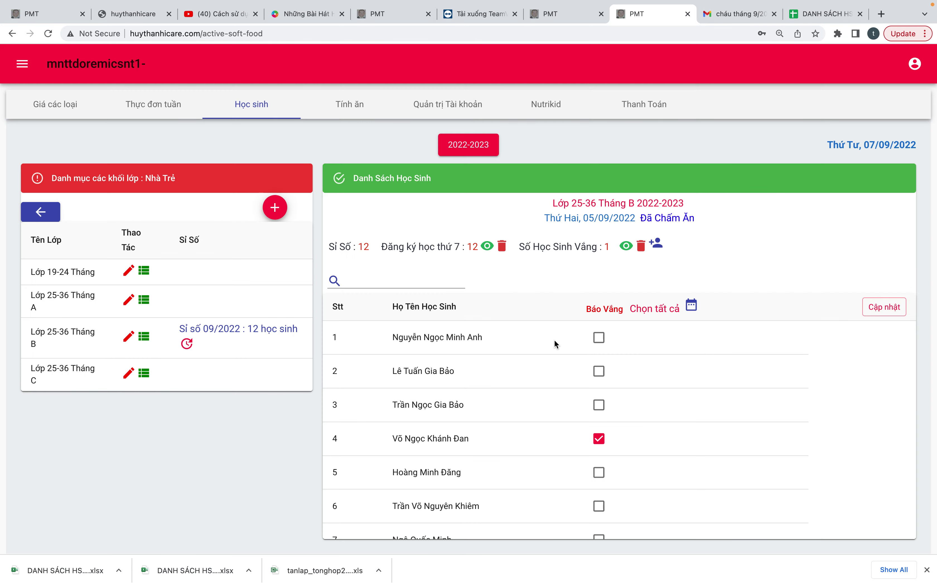
pyautogui.click(641, 248)
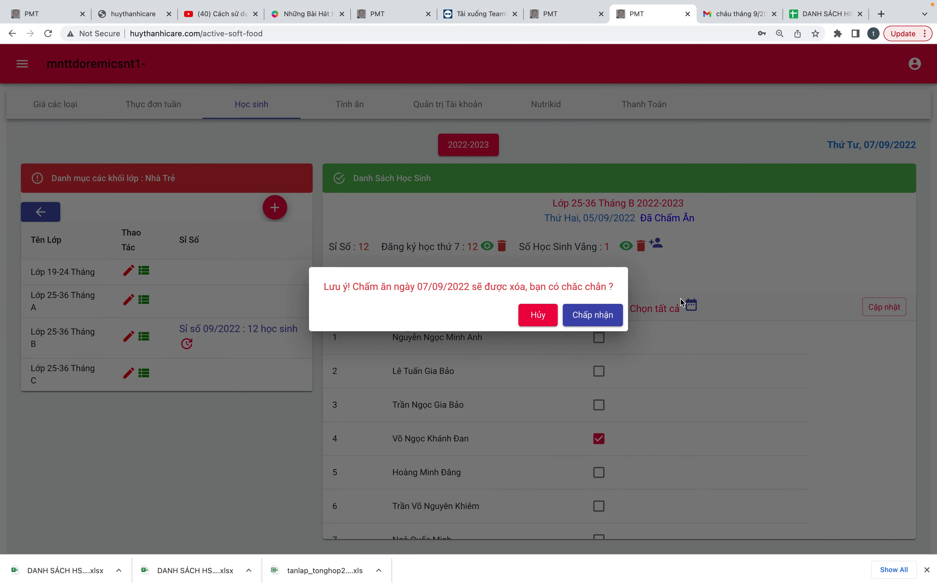
pyautogui.click(605, 320)
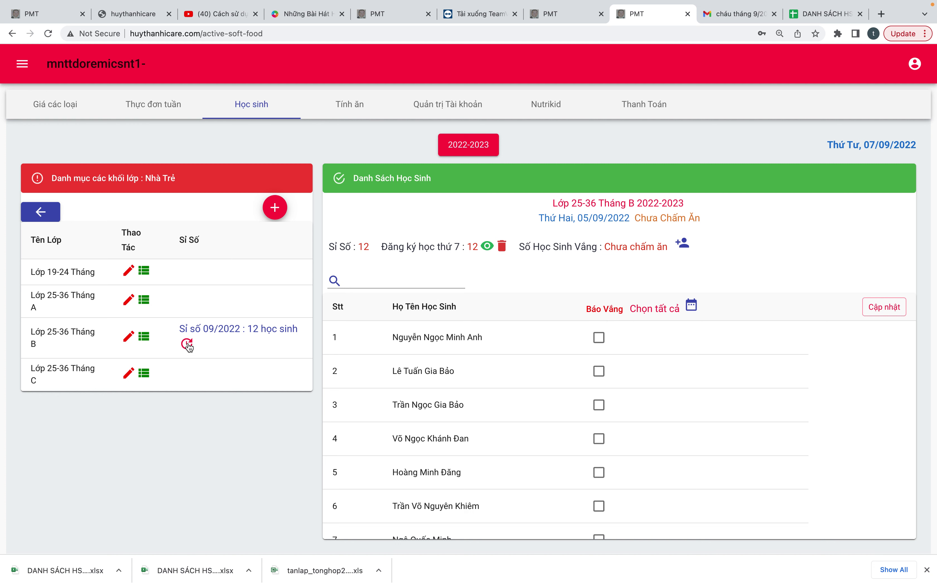
# - Clear the Saturday-study registration of Lớp 25-36 Tháng B and reset its reported 09/2022 class size
pyautogui.click(502, 246)
pyautogui.click(640, 314)
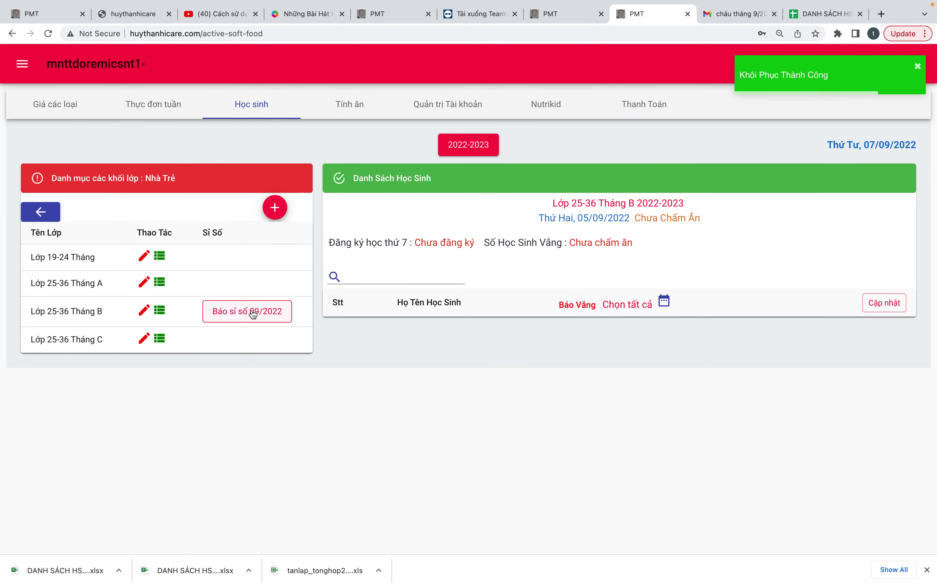
# - Bring up the editable student list of Lớp 25-36 Tháng B and delete all twelve students from it
pyautogui.click(663, 302)
pyautogui.click(687, 369)
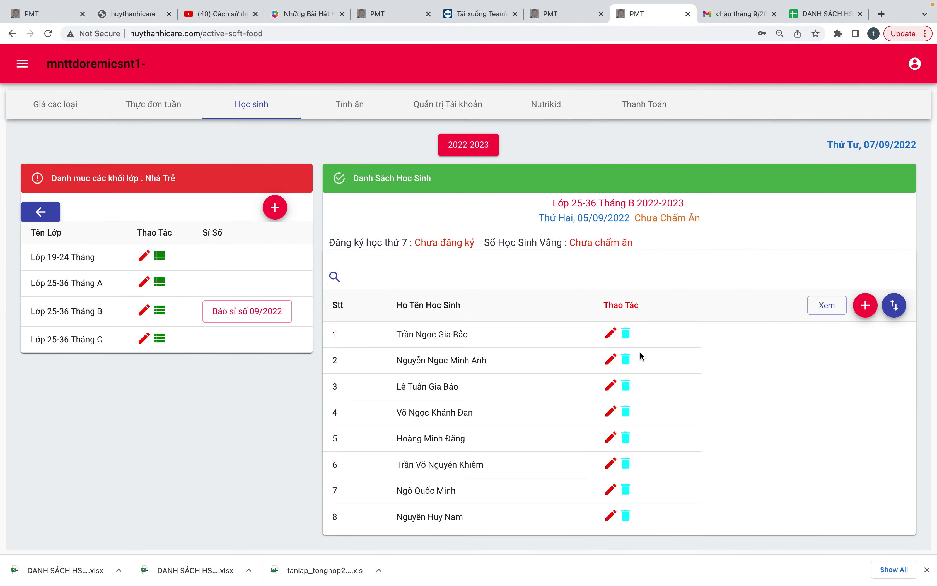
pyautogui.click(626, 334)
pyautogui.click(507, 314)
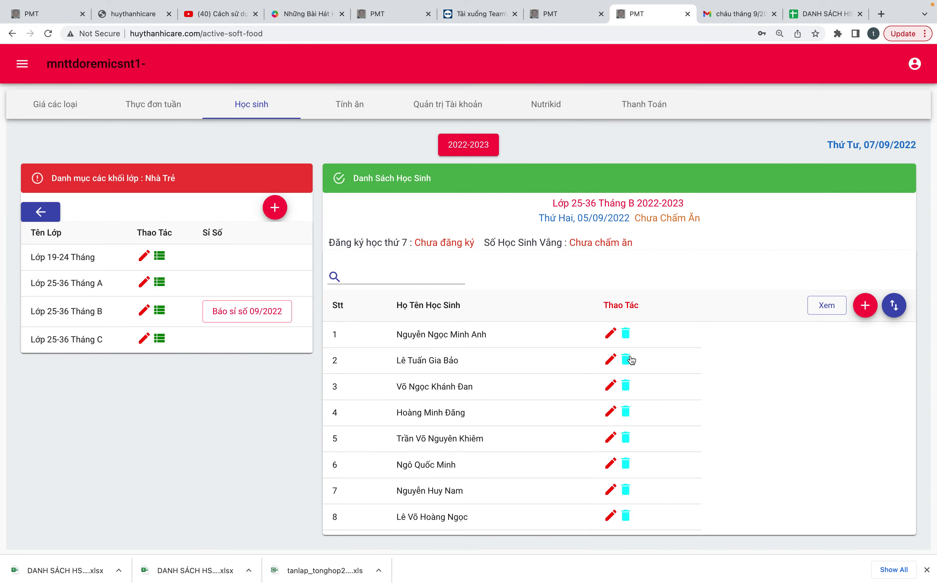
pyautogui.click(628, 339)
pyautogui.click(538, 322)
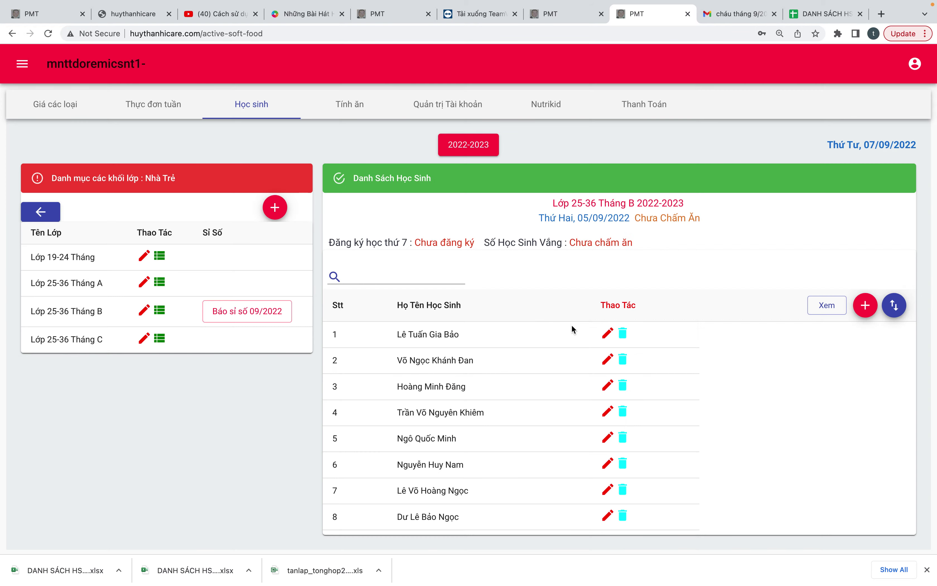
pyautogui.click(626, 336)
pyautogui.click(542, 316)
pyautogui.click(625, 336)
pyautogui.click(541, 322)
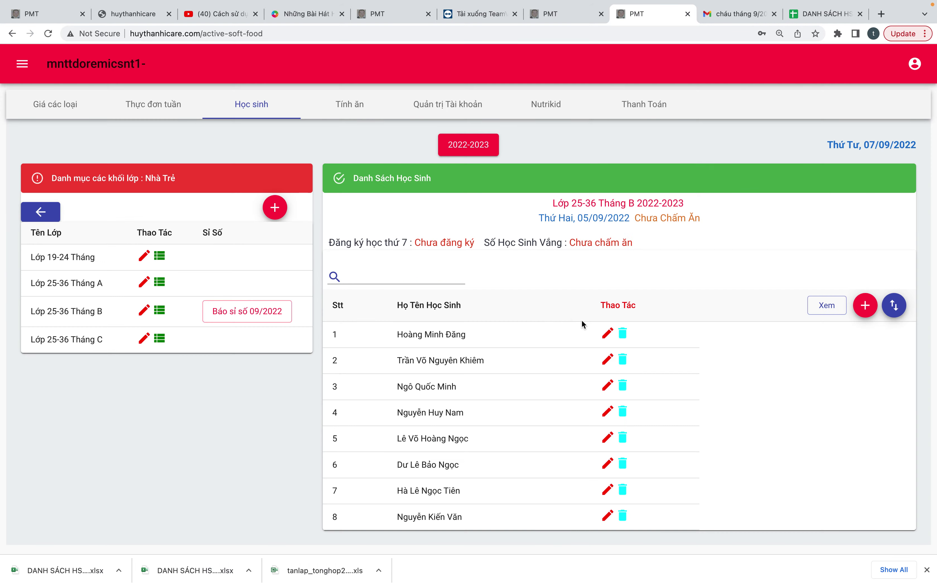
pyautogui.click(624, 334)
pyautogui.click(544, 320)
pyautogui.click(622, 334)
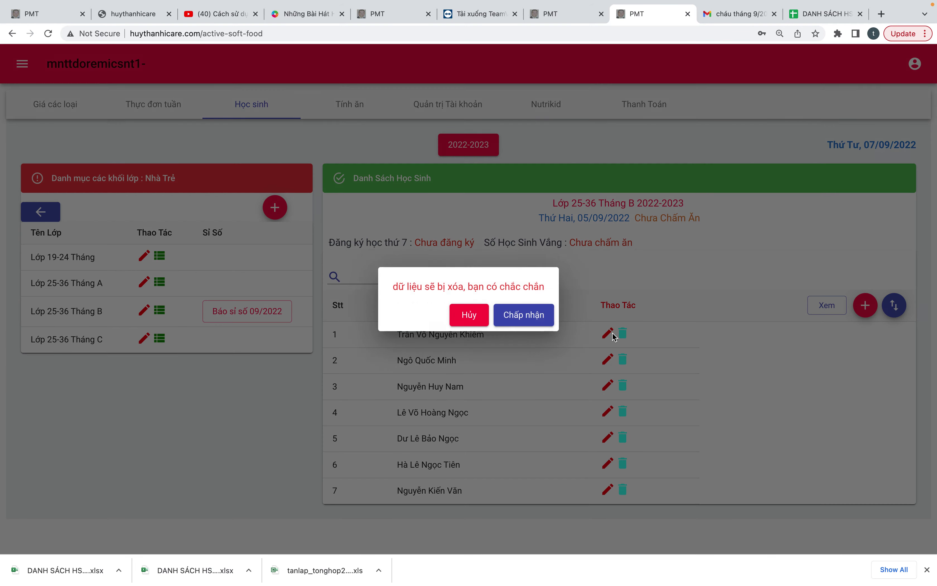
pyautogui.click(541, 315)
pyautogui.click(606, 334)
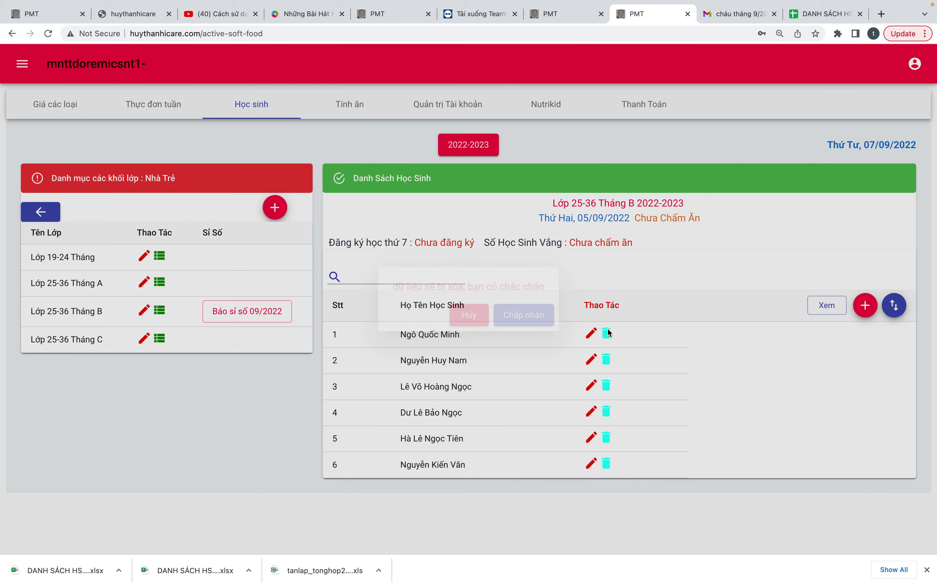
pyautogui.click(541, 316)
pyautogui.click(606, 334)
pyautogui.click(532, 319)
pyautogui.click(607, 334)
pyautogui.click(540, 315)
pyautogui.click(600, 334)
pyautogui.click(529, 315)
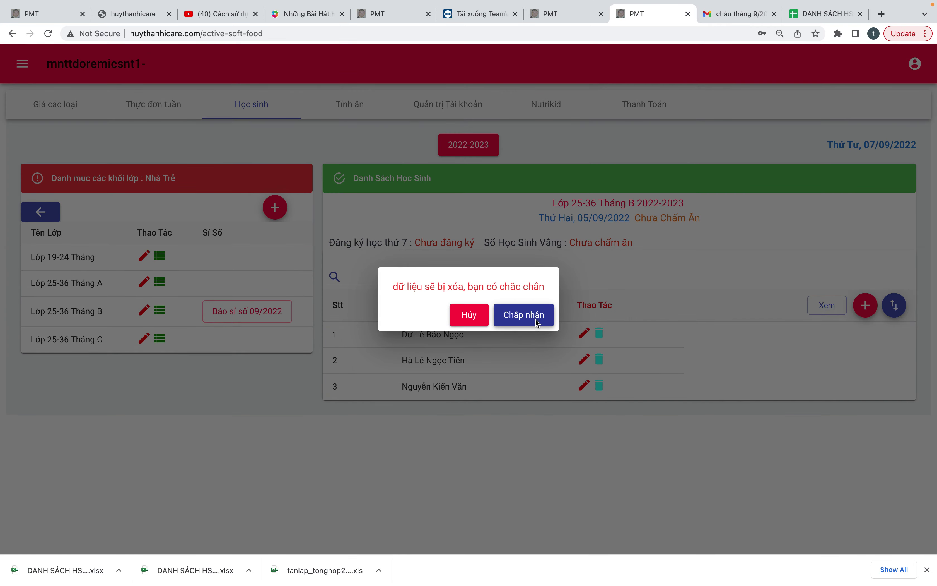
pyautogui.click(599, 334)
pyautogui.click(538, 322)
pyautogui.click(600, 334)
pyautogui.click(542, 323)
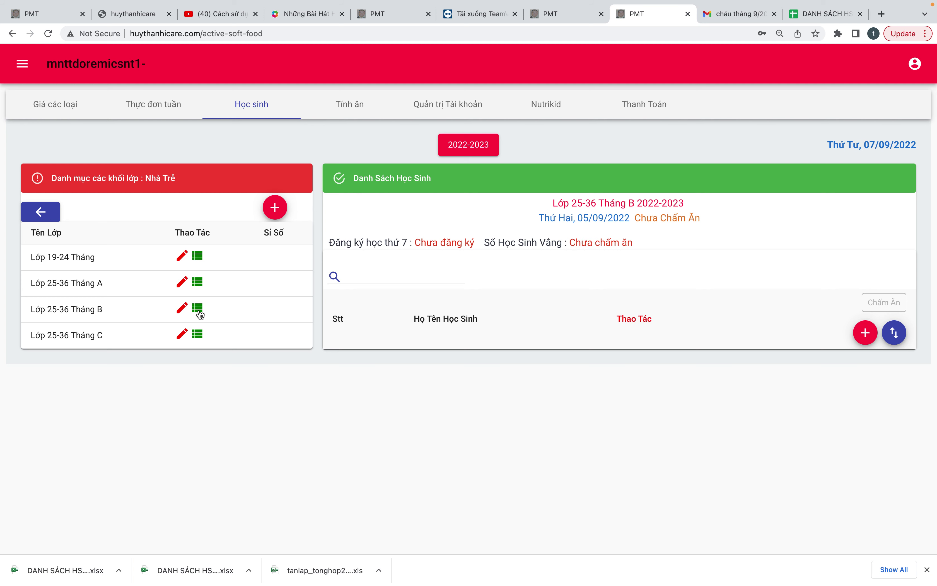
# - Leave the Nhà Trẻ class list and reload the Học sinh section with its list of grade groups
pyautogui.click(43, 214)
pyautogui.click(129, 106)
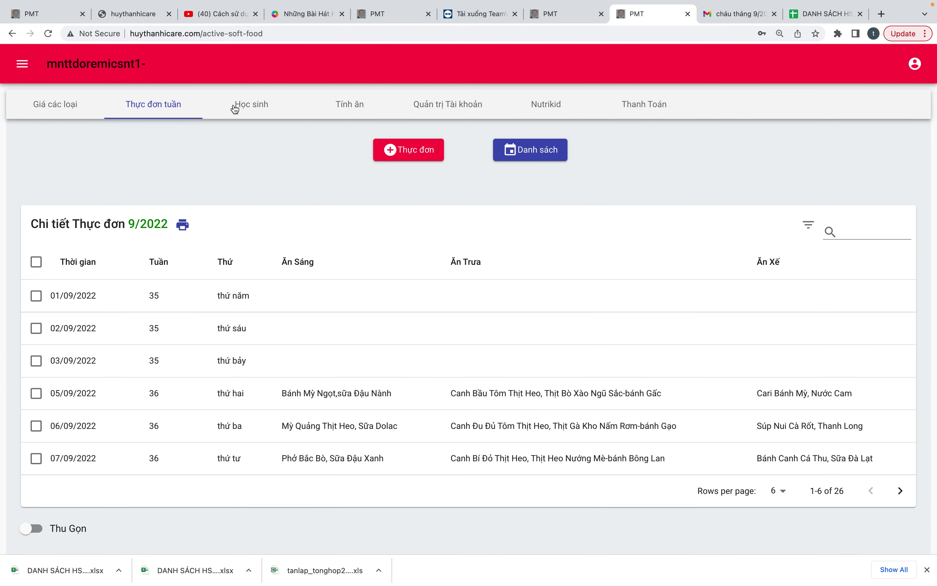
pyautogui.click(235, 105)
pyautogui.click(50, 214)
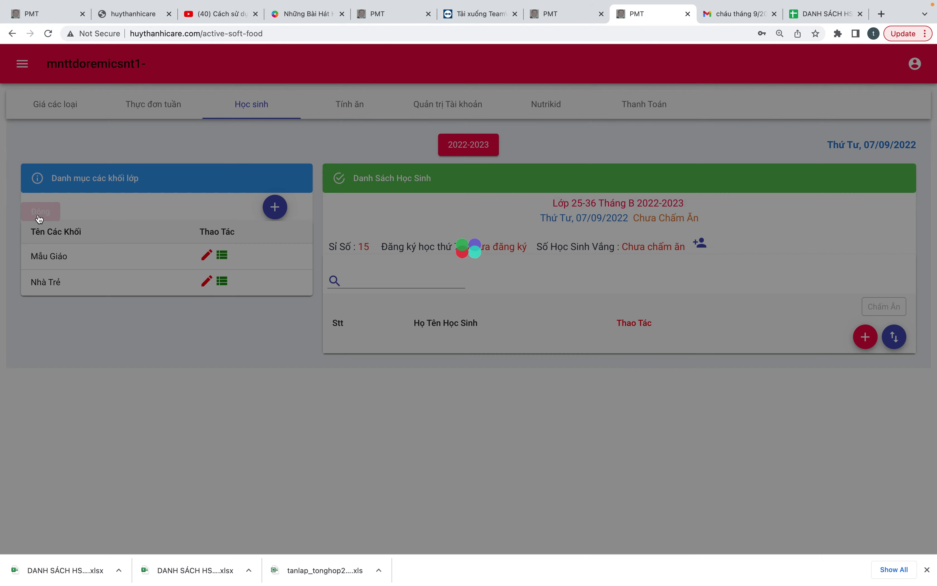
# - Open the class list of the Nhà Trẻ grade group
pyautogui.click(223, 256)
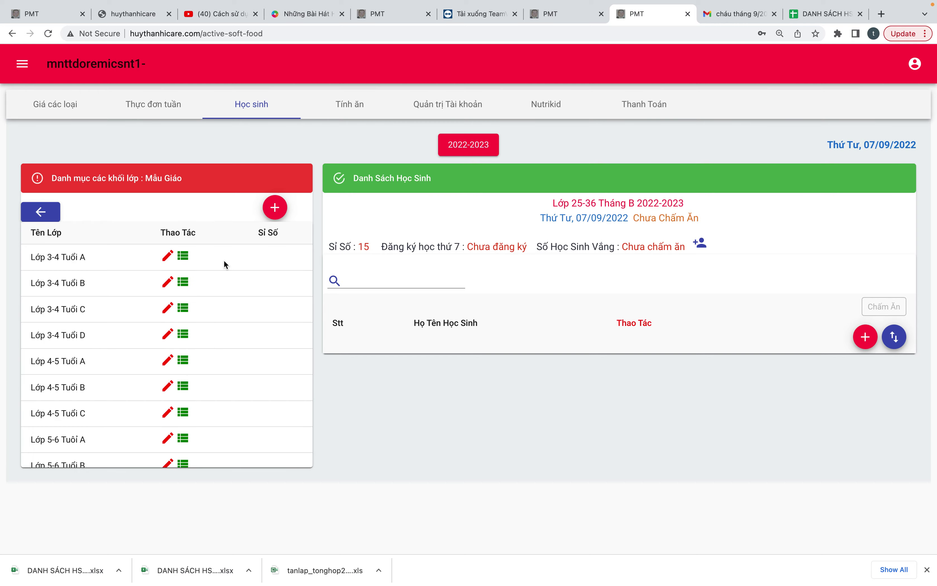
pyautogui.click(42, 212)
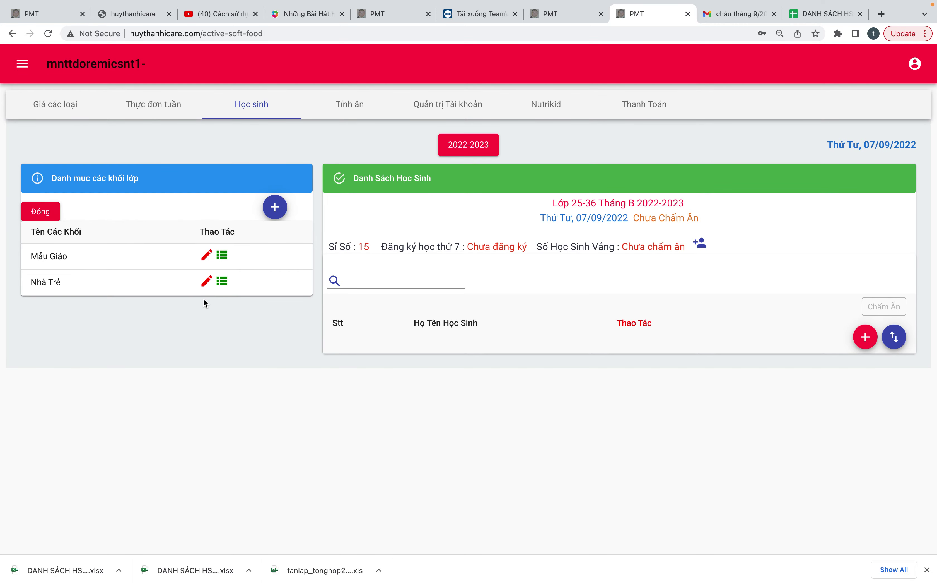
pyautogui.click(222, 281)
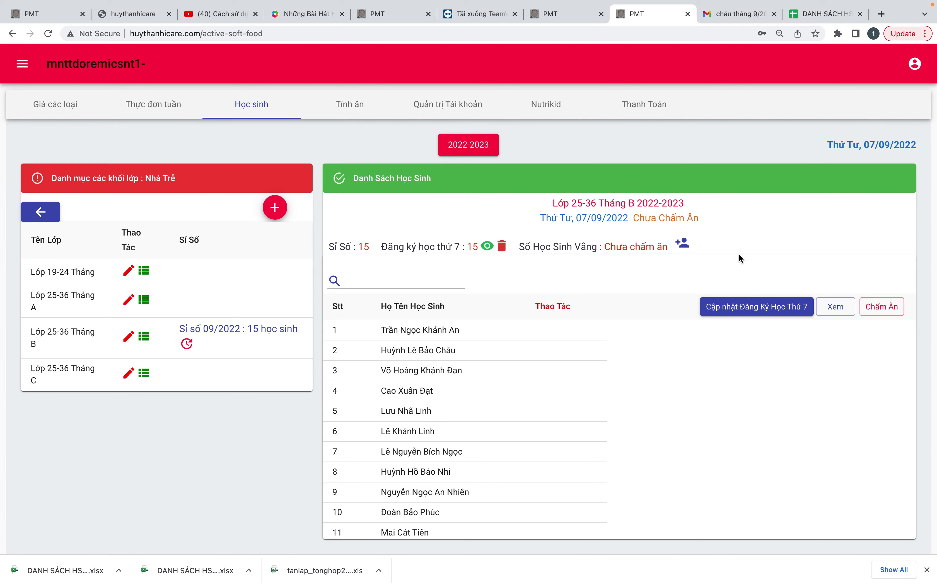
# - Record Lớp 25-36 Tháng B's meal attendance for 5 September 2022 with the third student marked absent
pyautogui.click(841, 304)
pyautogui.click(491, 308)
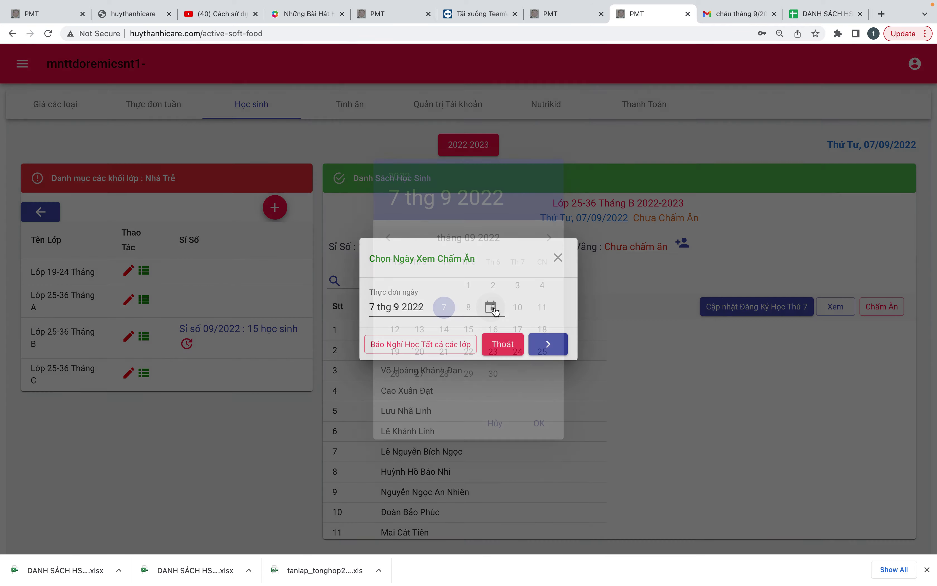
pyautogui.click(389, 238)
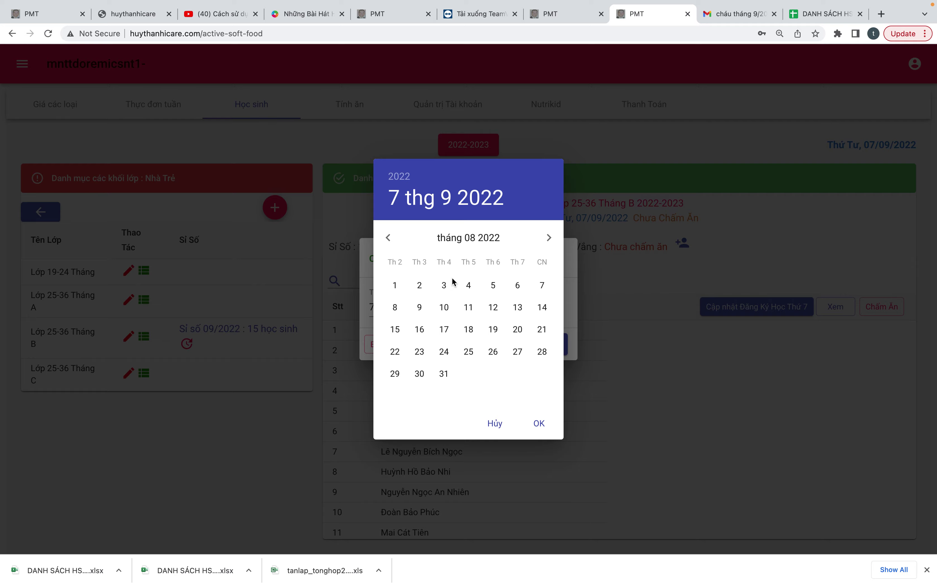
pyautogui.click(549, 237)
pyautogui.click(395, 307)
pyautogui.click(538, 422)
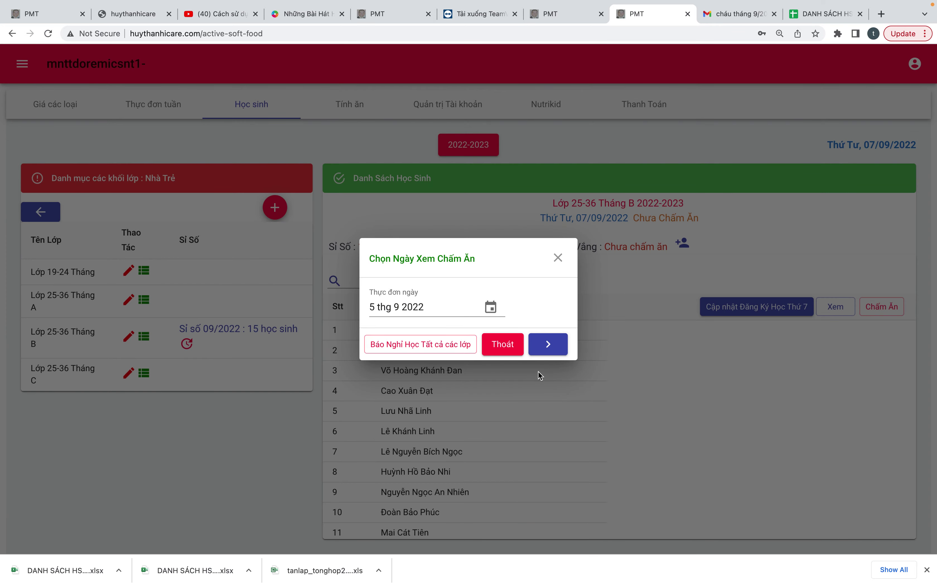
pyautogui.click(554, 348)
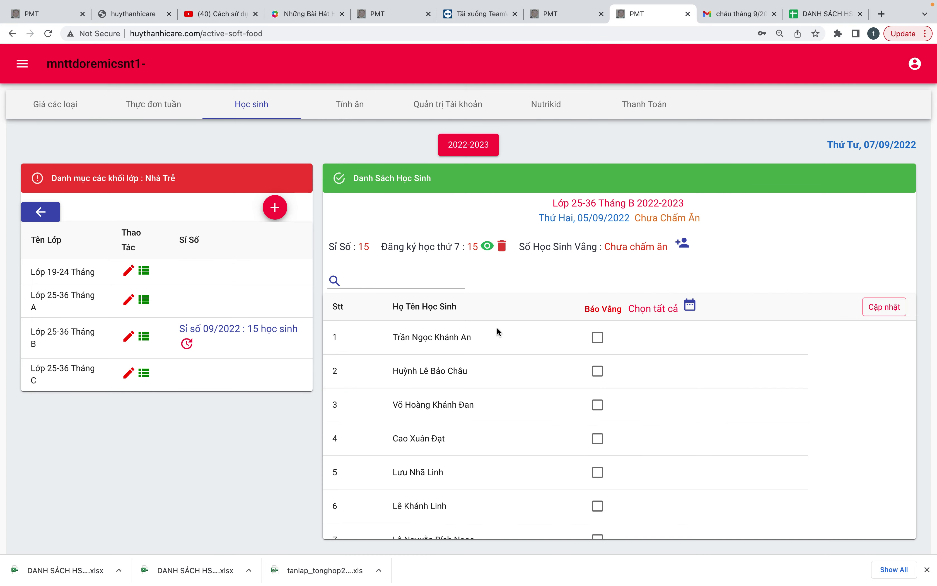
pyautogui.click(598, 406)
pyautogui.click(885, 307)
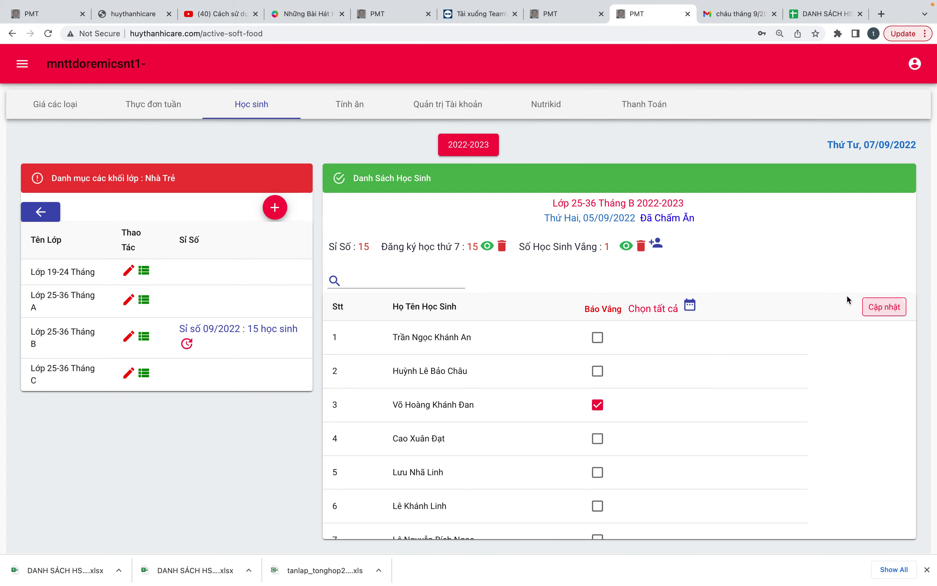
# - Record the class's meal attendance for 6 September 2022 with the fifth student marked absent
pyautogui.click(689, 306)
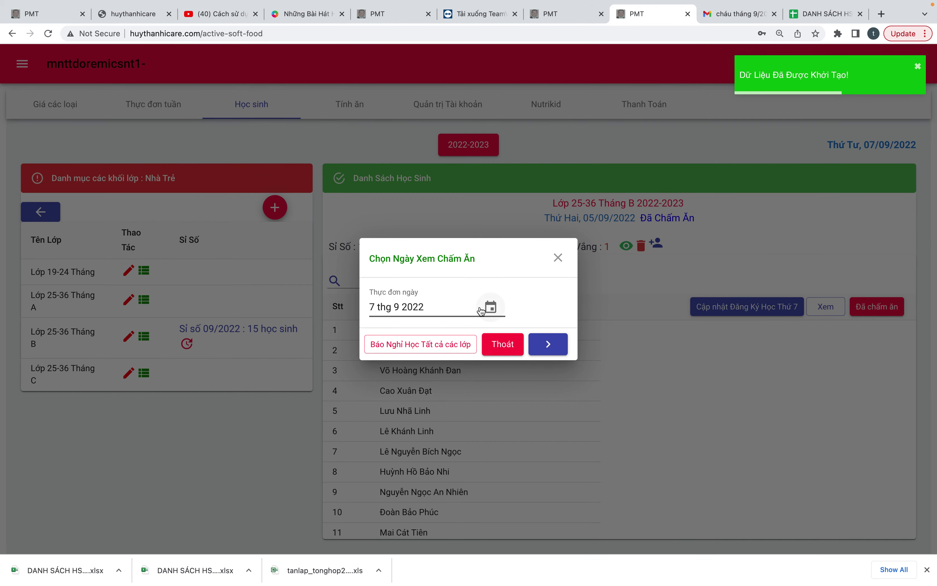
pyautogui.click(490, 307)
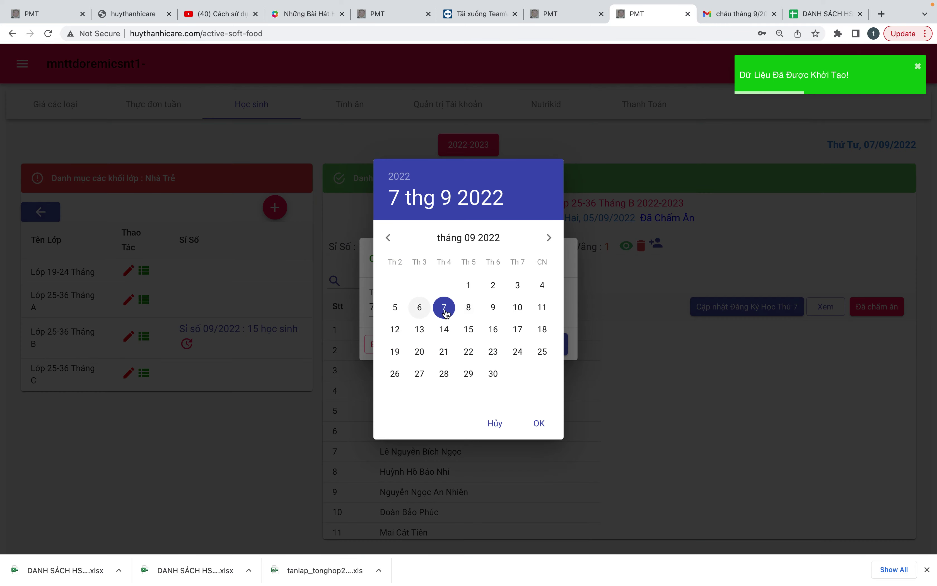
pyautogui.click(421, 308)
pyautogui.click(539, 422)
pyautogui.click(549, 345)
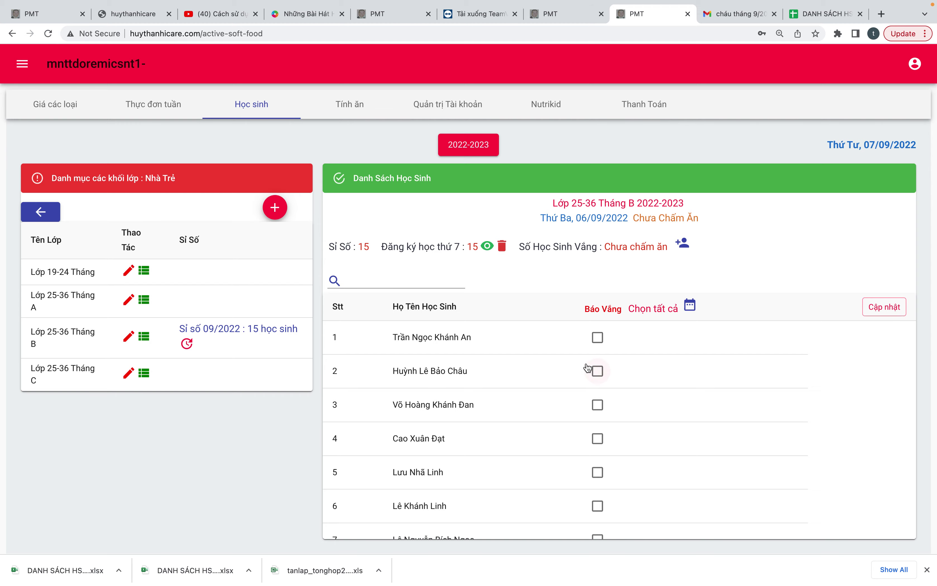
pyautogui.click(597, 472)
pyautogui.click(884, 307)
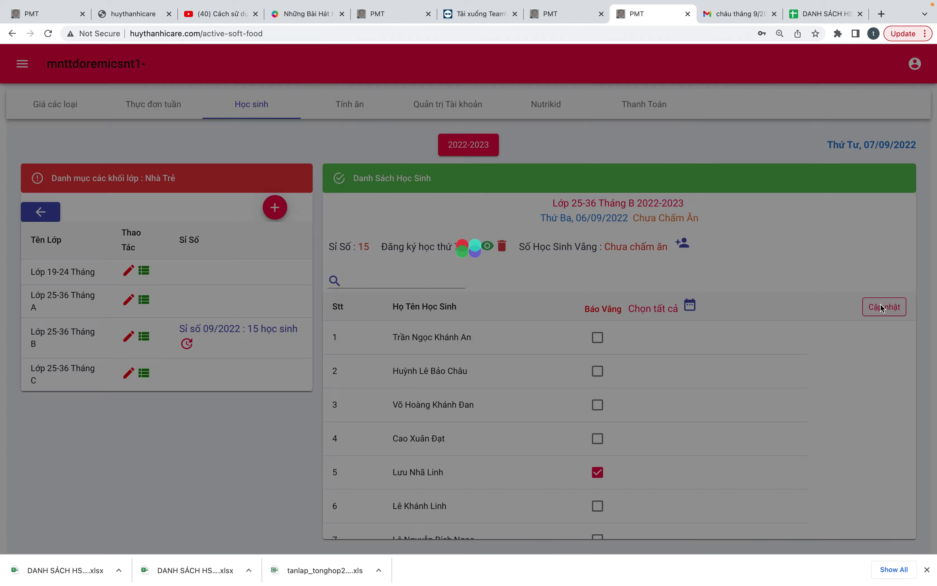
# - Record the class's meal attendance for 7 September 2022 with no student marked absent
pyautogui.click(690, 305)
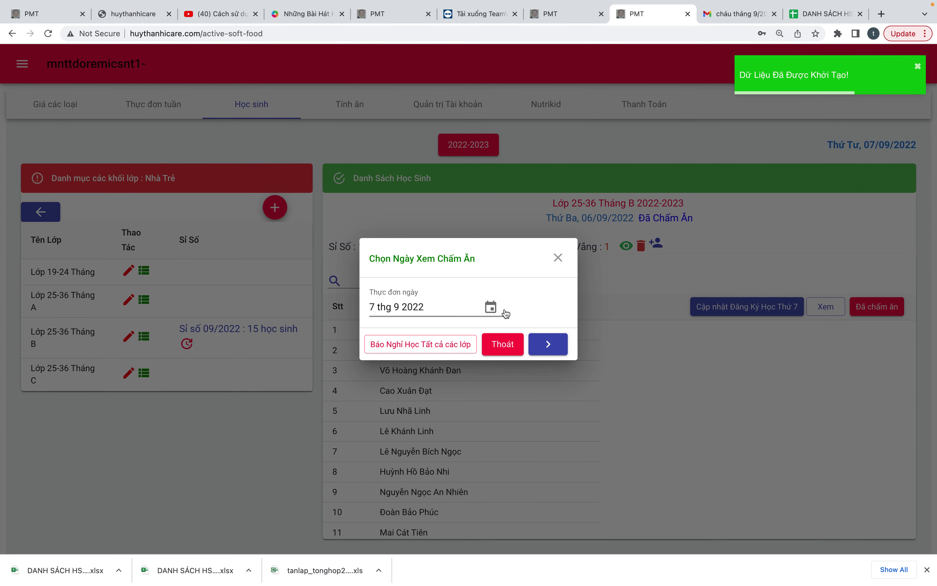
pyautogui.click(548, 344)
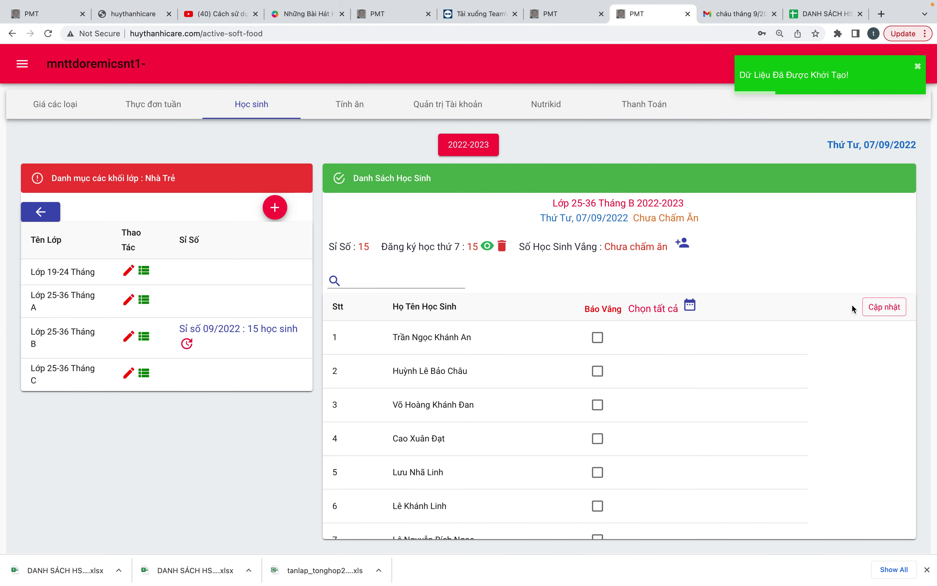
pyautogui.click(879, 310)
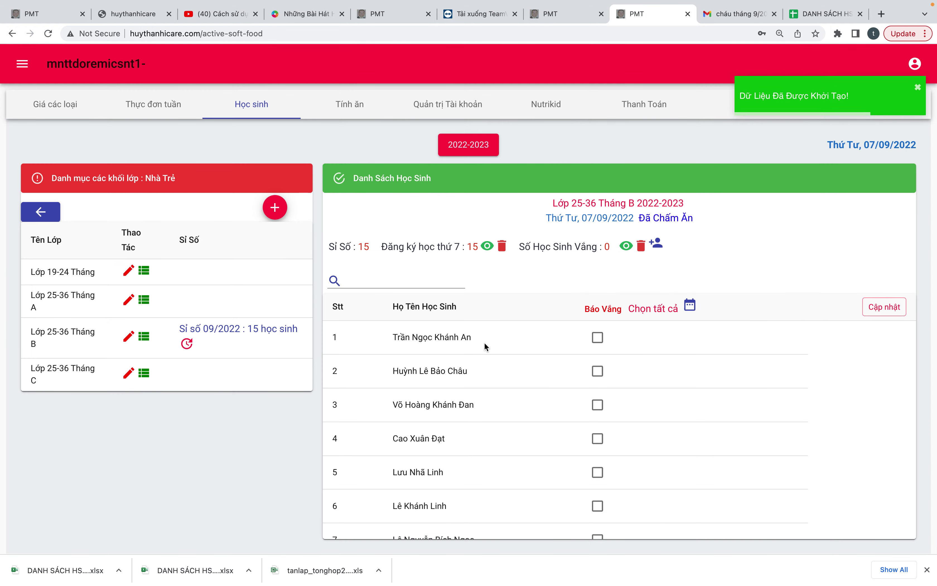
# - Bring up the daily meal calculation (Tính ăn) for 5 September 2022
pyautogui.click(346, 106)
pyautogui.click(137, 148)
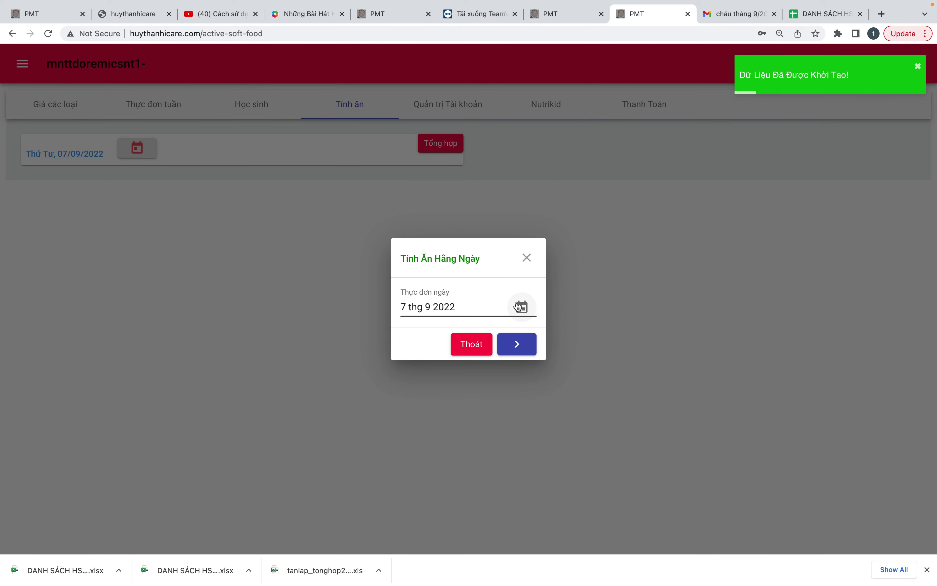
pyautogui.click(521, 307)
pyautogui.click(388, 237)
pyautogui.click(542, 242)
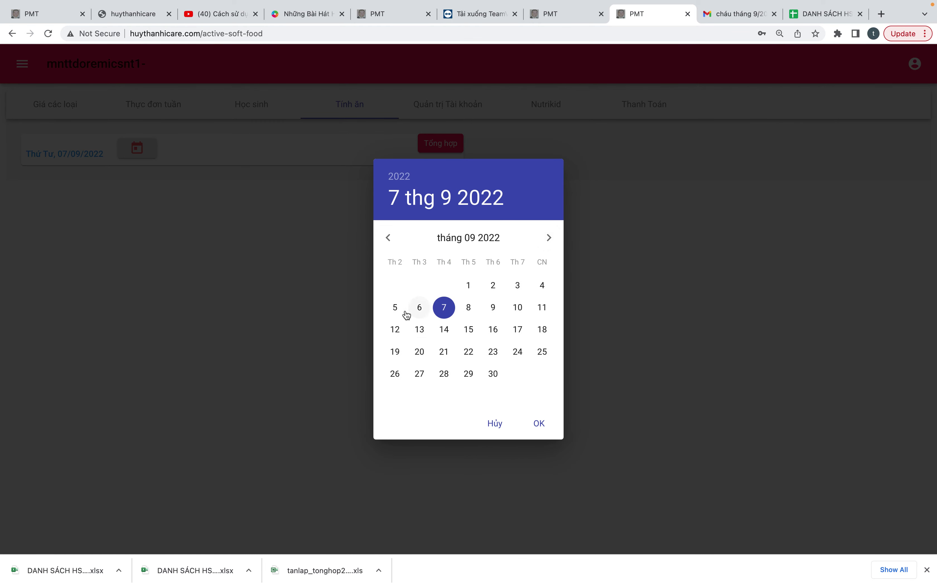
pyautogui.click(393, 306)
pyautogui.click(538, 423)
pyautogui.click(523, 341)
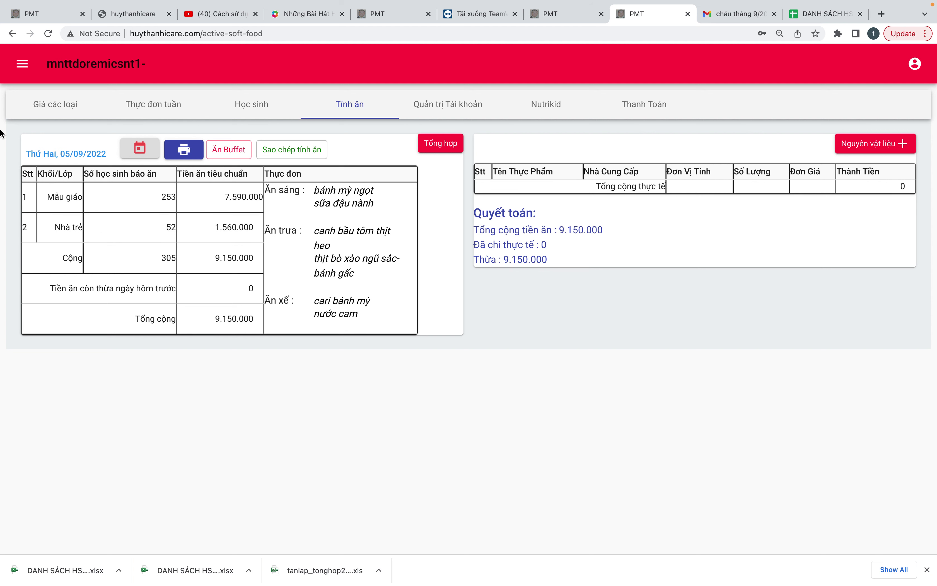
# - Look through the 9/2022 weekly menu details to see which days have meals entered
pyautogui.click(159, 103)
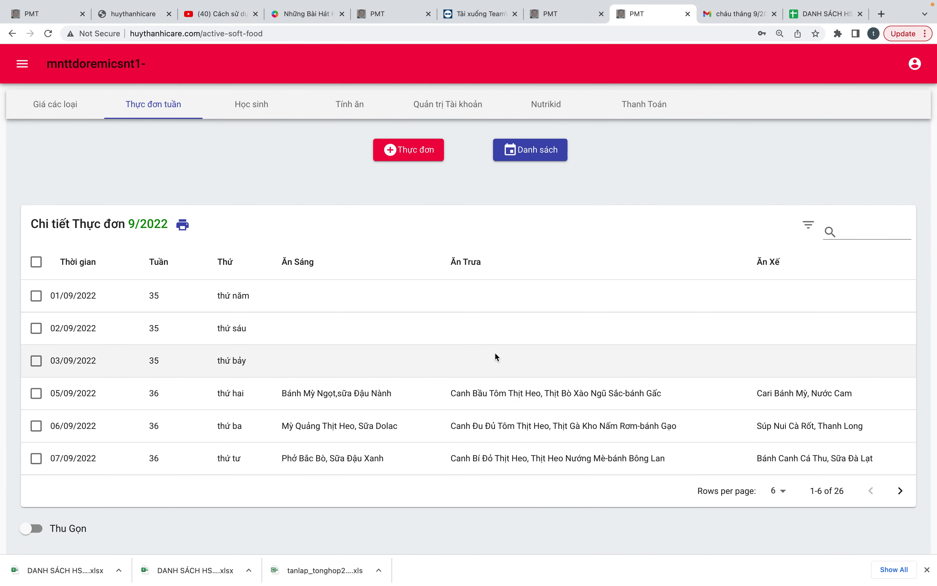
pyautogui.click(904, 498)
pyautogui.click(905, 498)
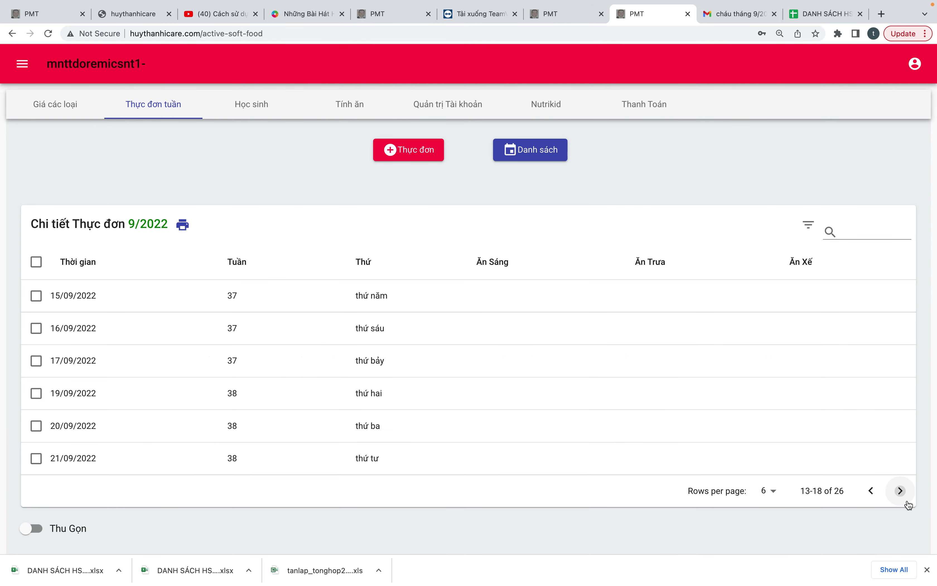
pyautogui.click(866, 500)
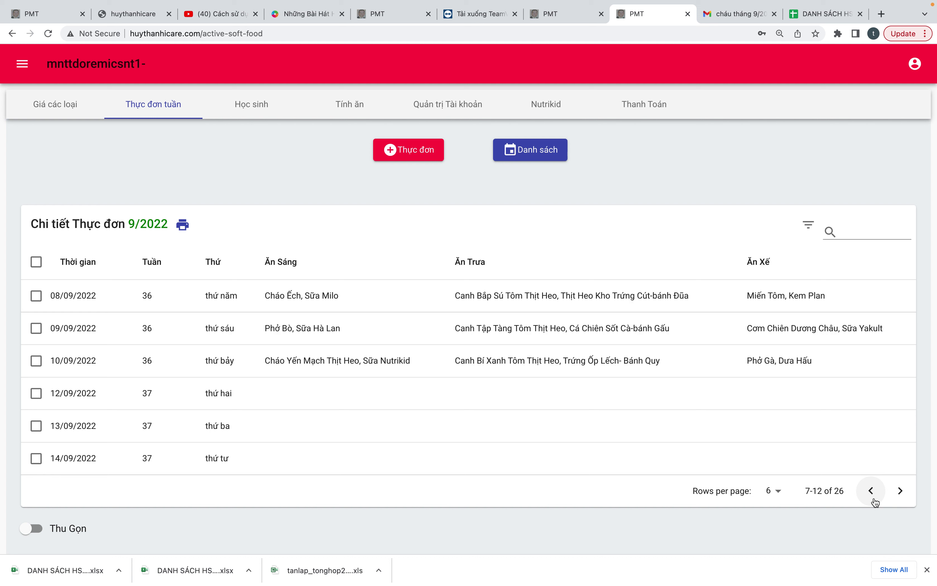
pyautogui.click(515, 394)
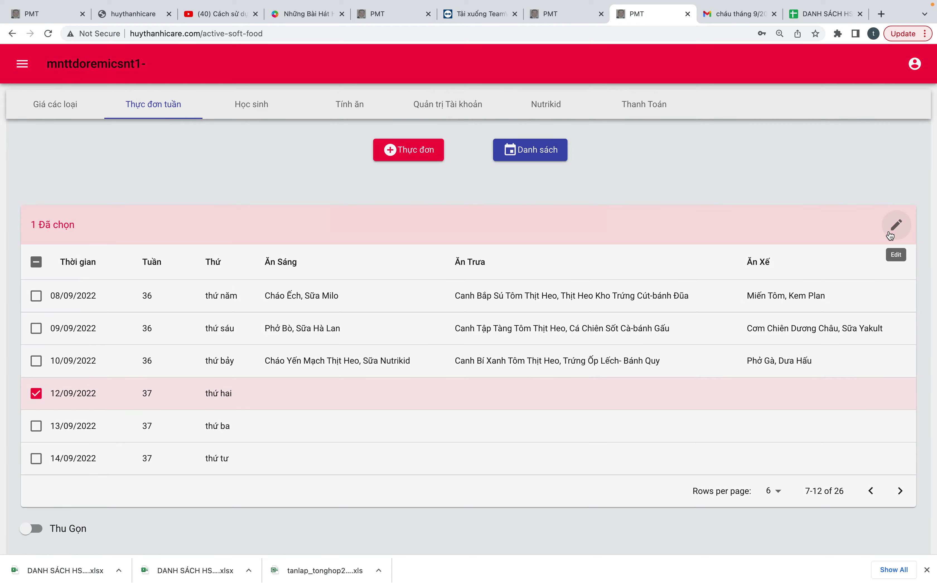
pyautogui.click(890, 235)
pyautogui.click(402, 274)
pyautogui.write('.')
pyautogui.press('Tab')
pyautogui.write('..')
pyautogui.press('Tab')
pyautogui.write('.')
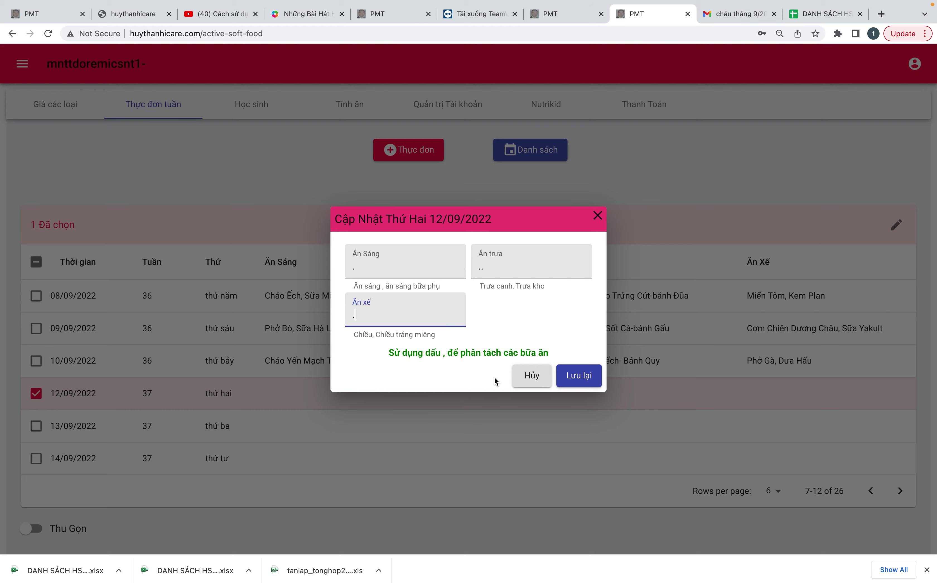
pyautogui.click(547, 377)
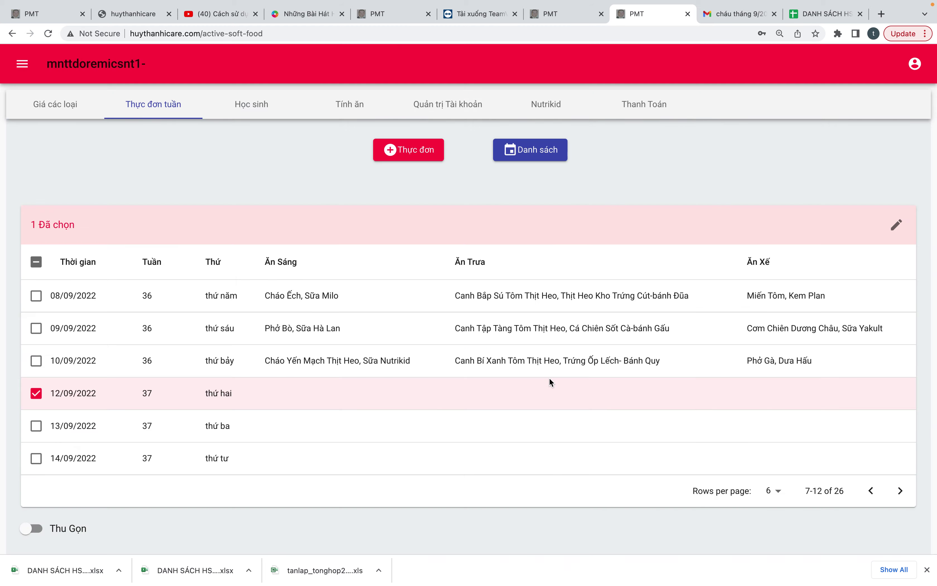
# - In Nutrikid's Tính Khẩu Phần Ăn, calculate the required nutrients for Ăn Chính-Mẫu Giáo with 253 people
pyautogui.click(545, 109)
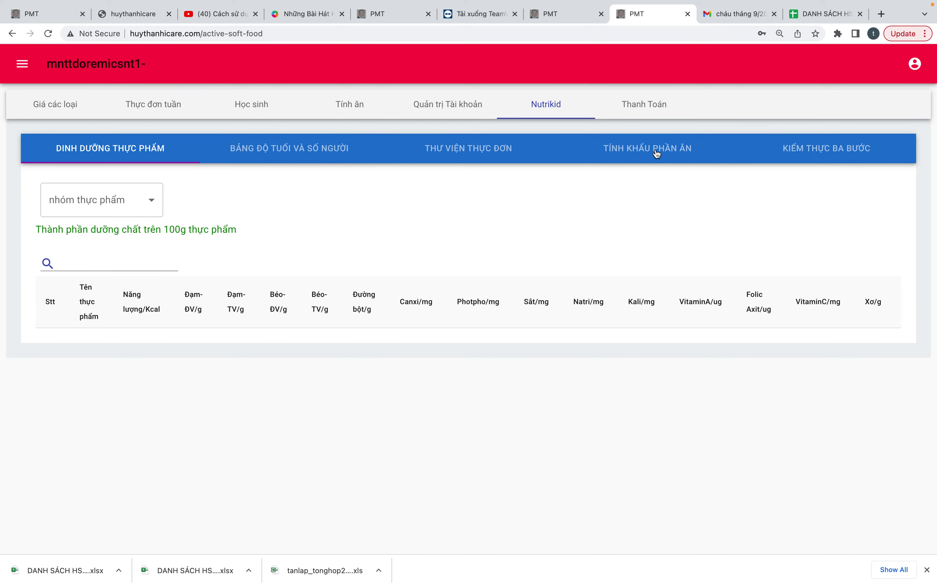
pyautogui.click(657, 154)
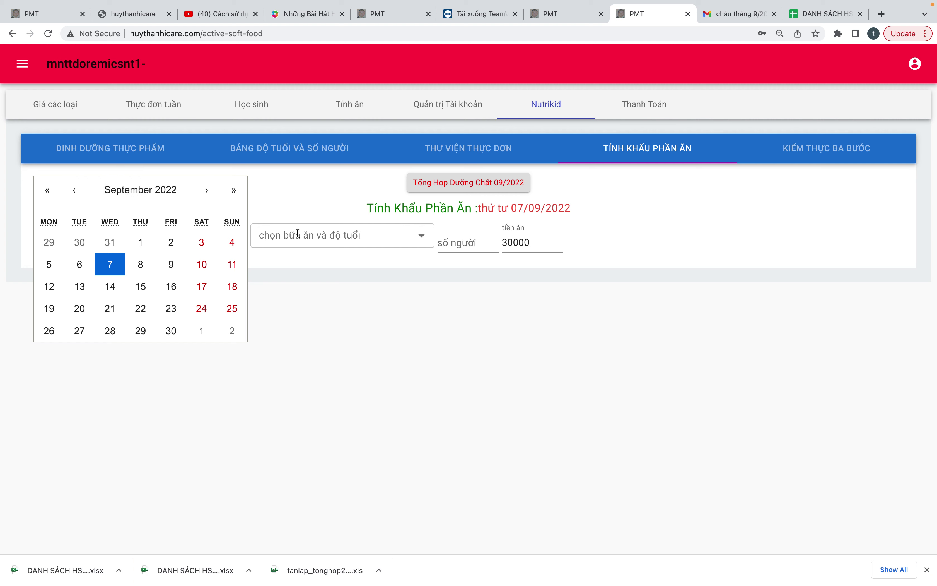
pyautogui.click(332, 237)
pyautogui.click(320, 262)
pyautogui.click(463, 236)
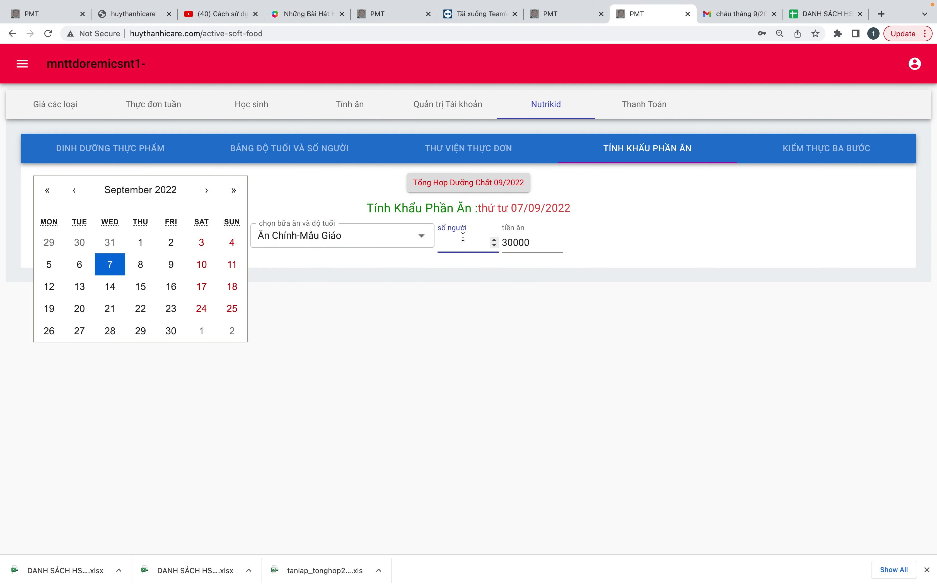
pyautogui.write('253')
pyautogui.click(273, 263)
pyautogui.click(273, 267)
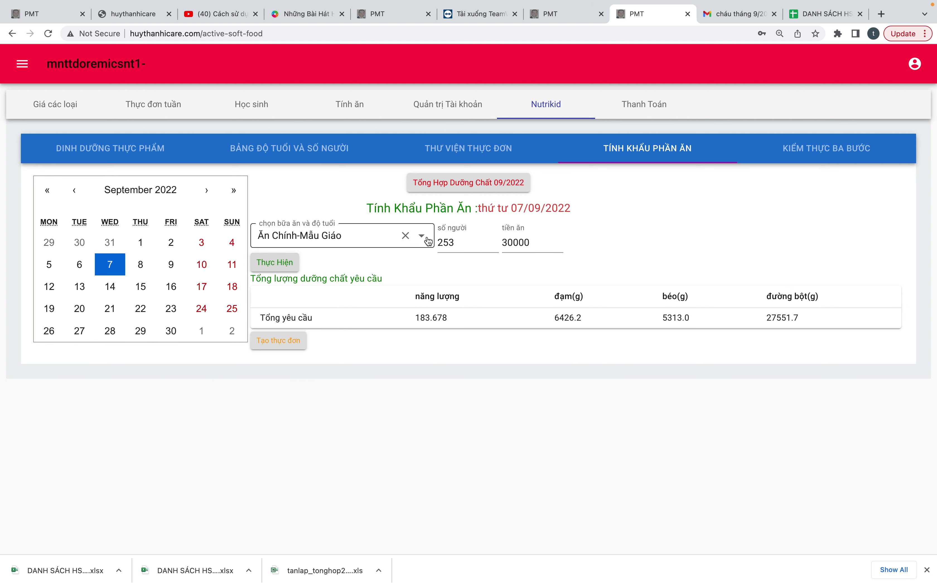
# - Create the Ăn Chính-Mẫu Giáo menu for 5 September 2022 and open the food list in its portion calculation
pyautogui.click(53, 269)
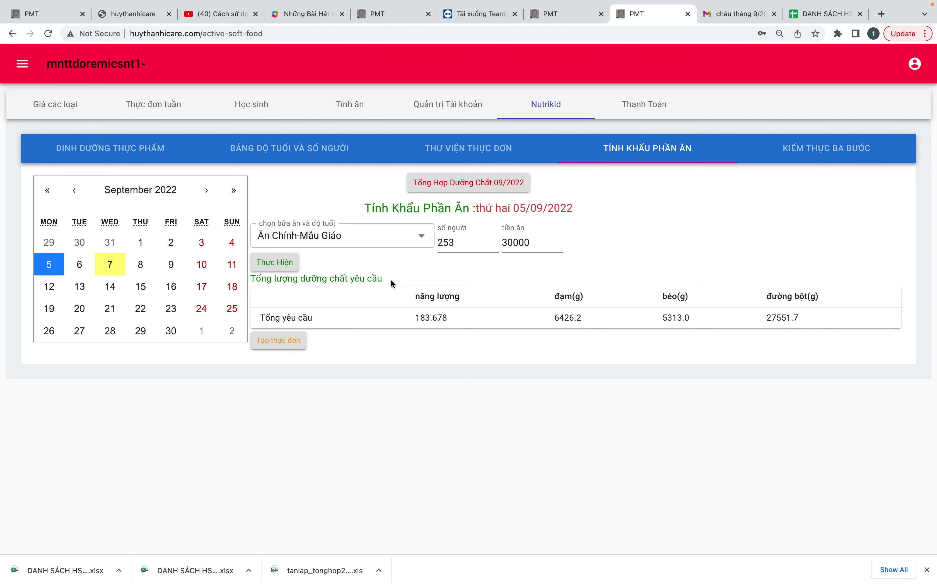
pyautogui.click(276, 341)
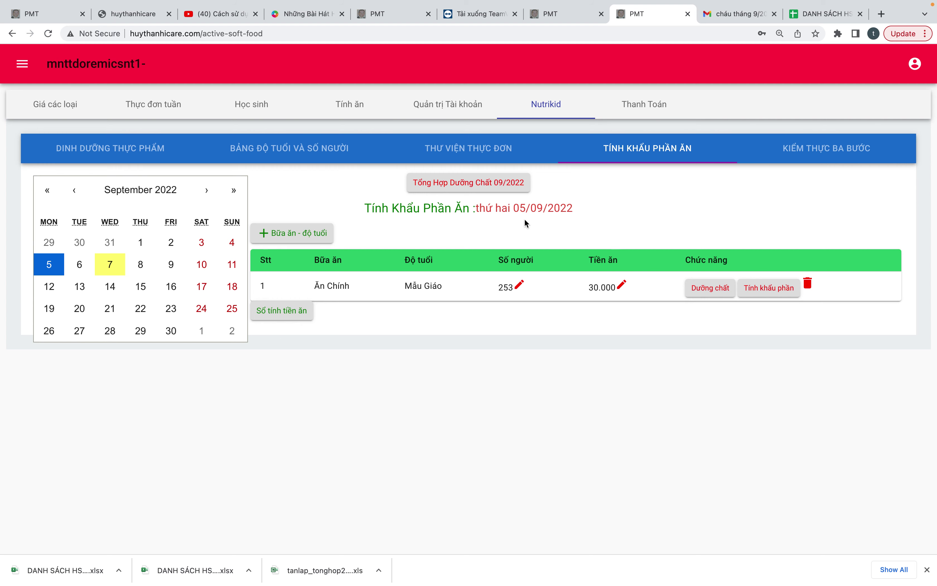
pyautogui.click(769, 294)
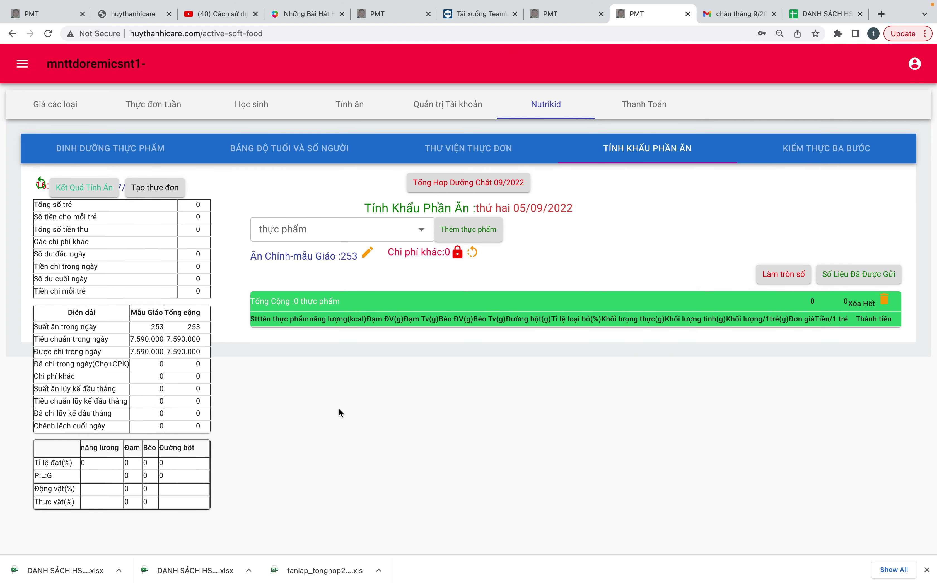
pyautogui.click(323, 235)
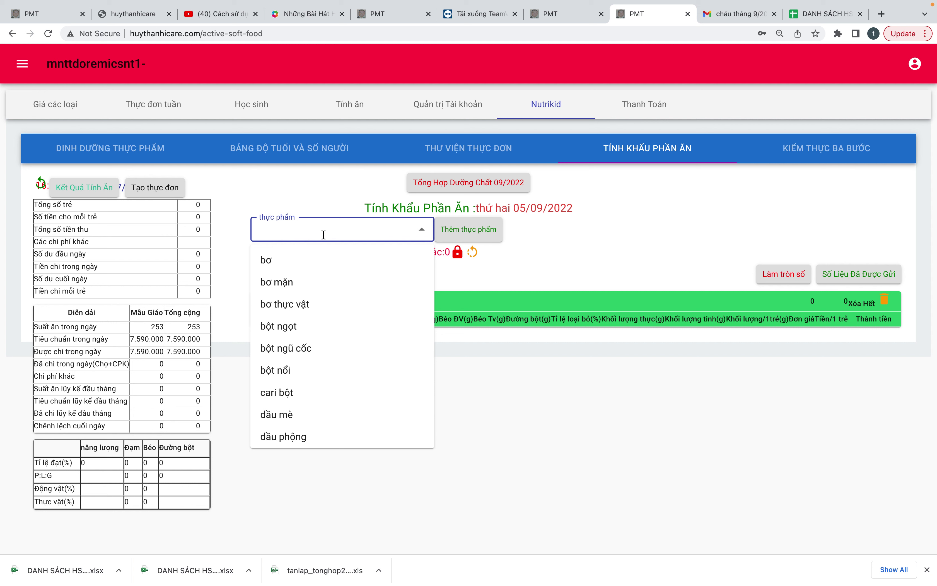
# - Show the menu library's sample menus for Ăn Chính-Mẫu Giáo and look through the listed daily menus
pyautogui.click(435, 152)
pyautogui.click(169, 238)
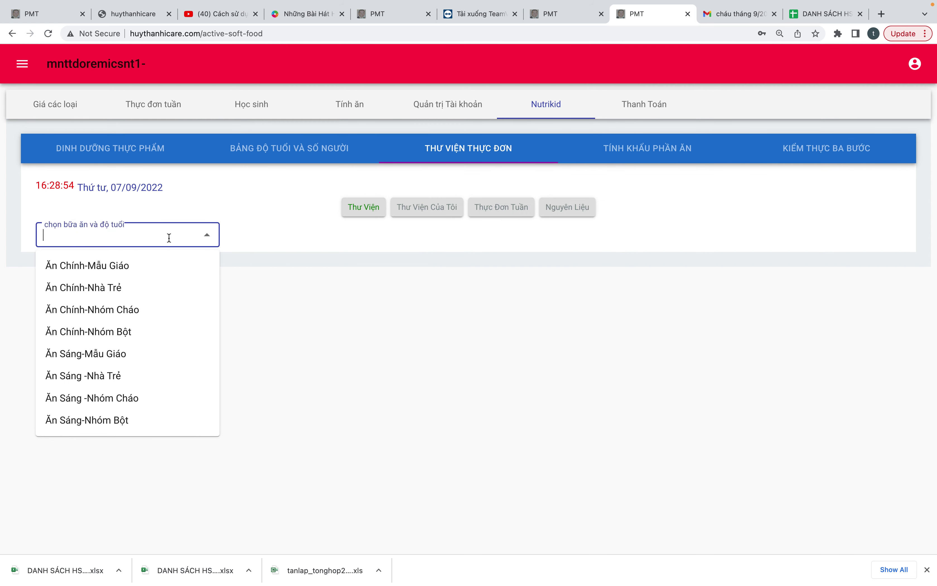
pyautogui.click(128, 271)
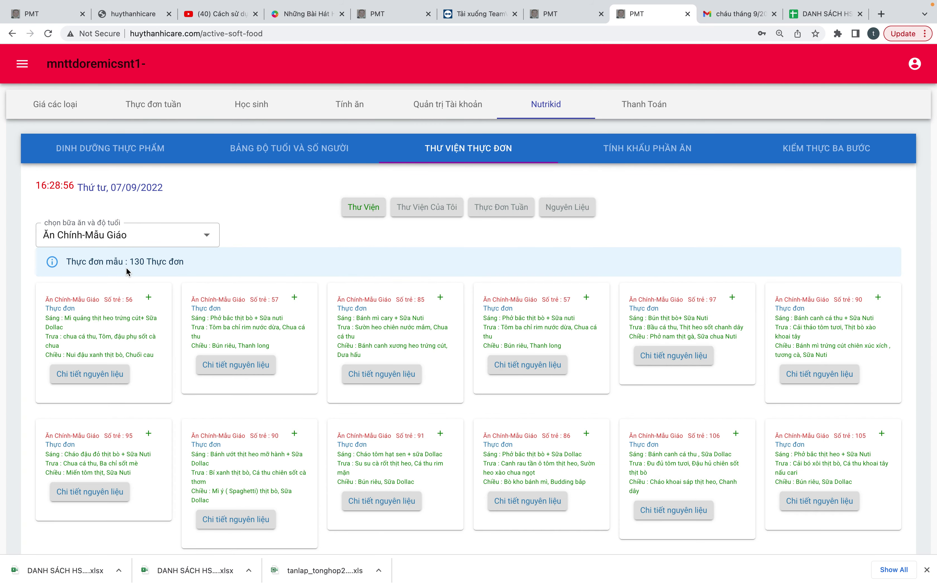
pyautogui.scroll(-1, 463, 422)
pyautogui.scroll(-5, 461, 422)
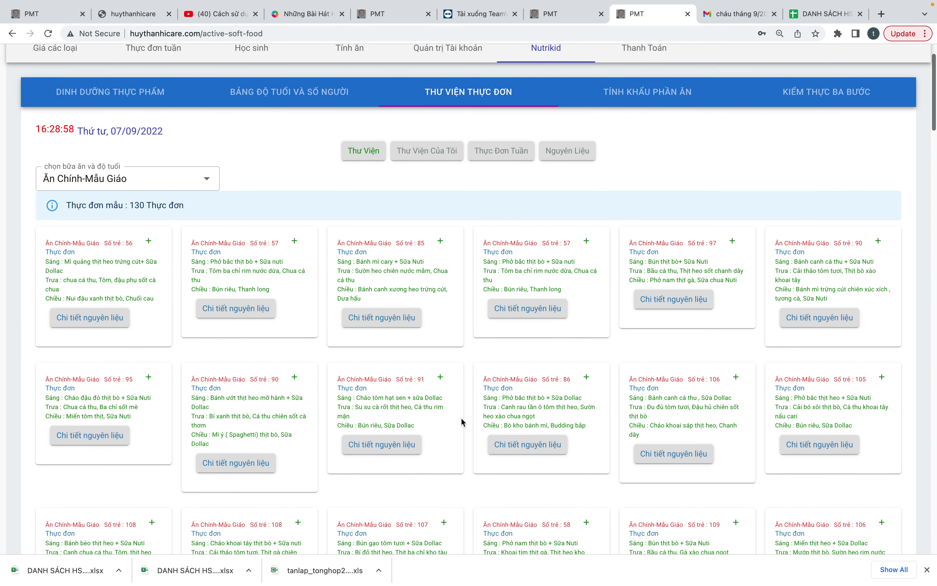
pyautogui.scroll(-1, 462, 422)
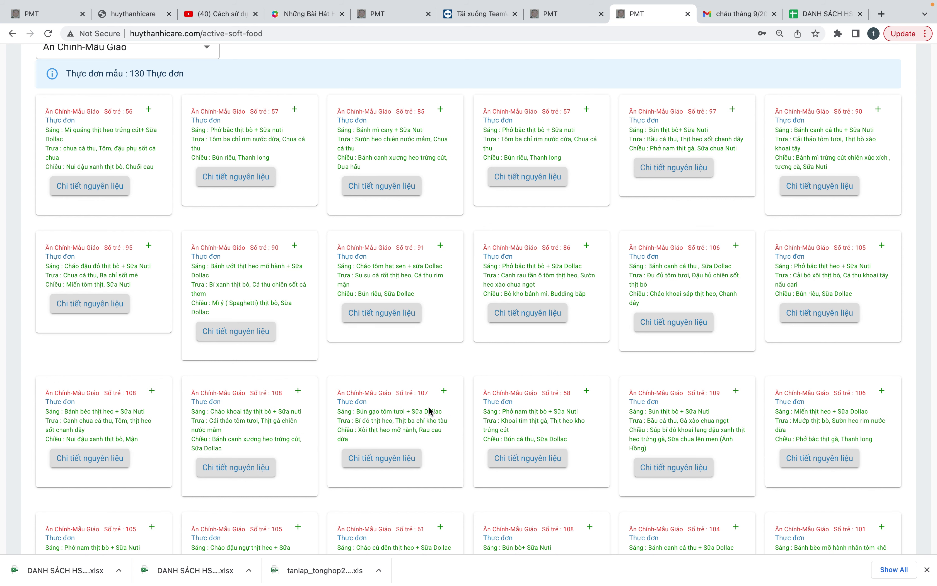
pyautogui.scroll(-2, 429, 411)
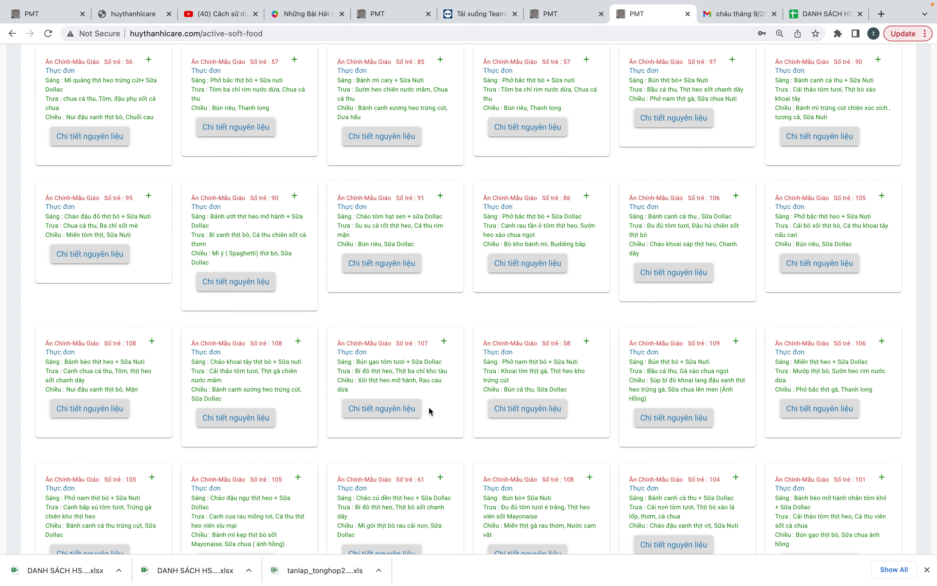
pyautogui.scroll(-1, 429, 408)
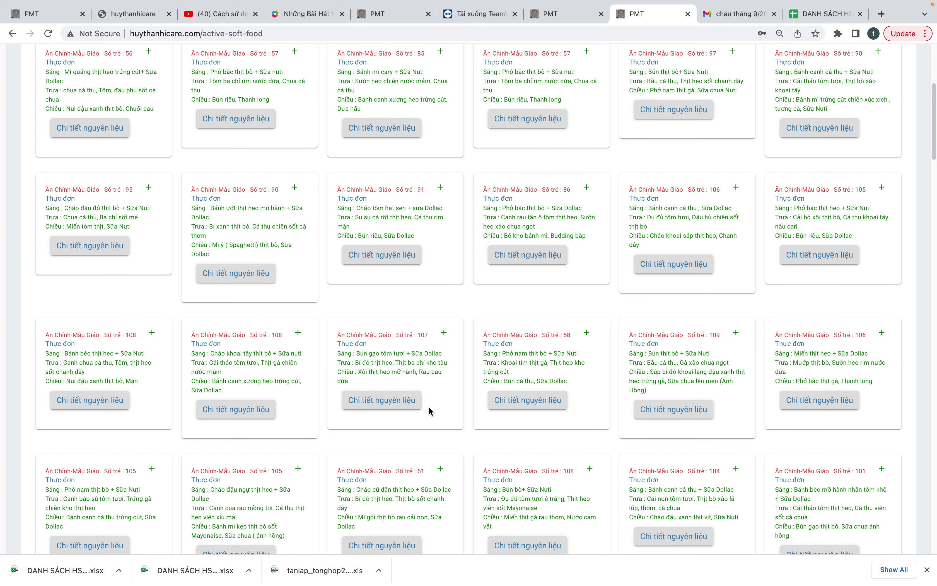
pyautogui.scroll(-2, 429, 406)
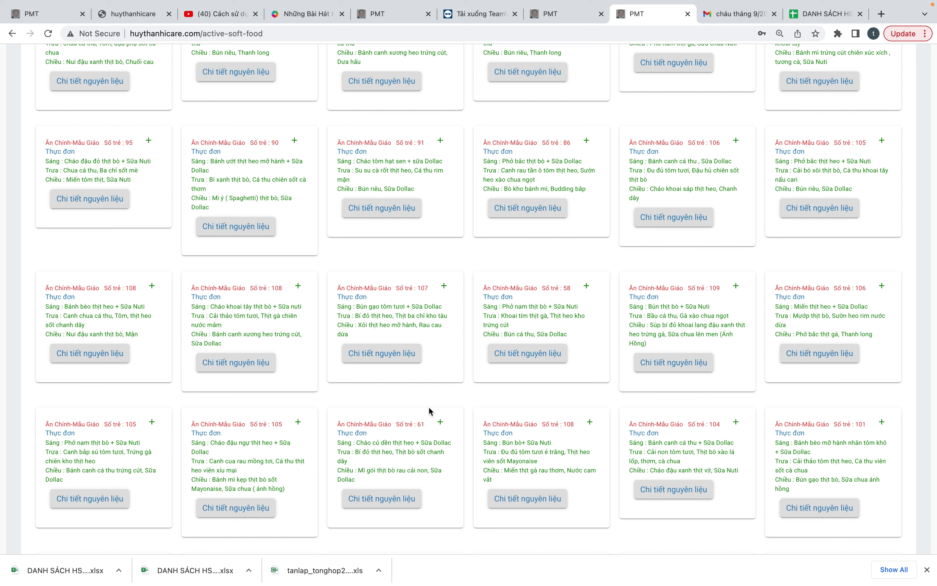
pyautogui.click(154, 427)
pyautogui.click(426, 304)
pyautogui.click(352, 364)
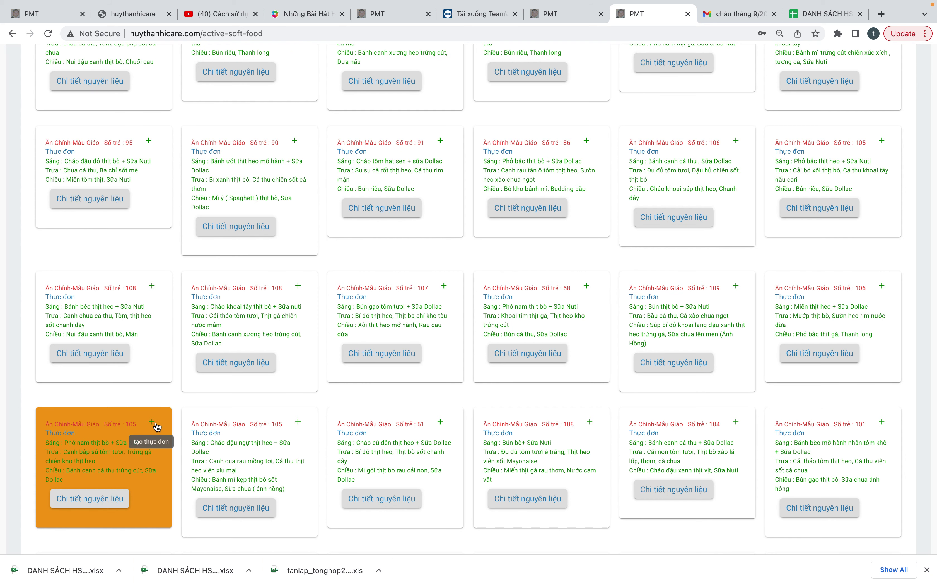
# - Examine the ingredient details of the 105-child Phở nam thịt bò + Sữa Nuti sample menu, including quantities and prices, and close them
pyautogui.click(113, 500)
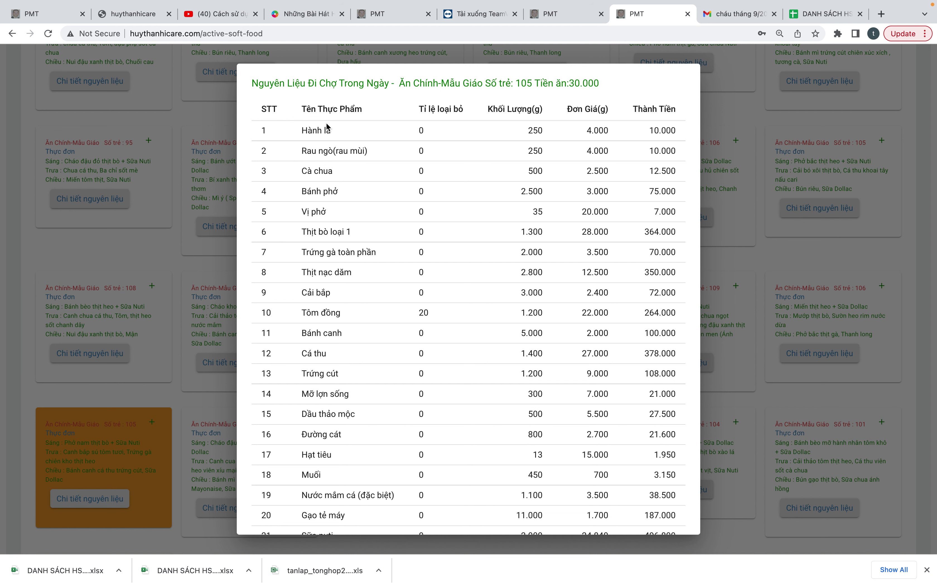
pyautogui.scroll(-3, 326, 184)
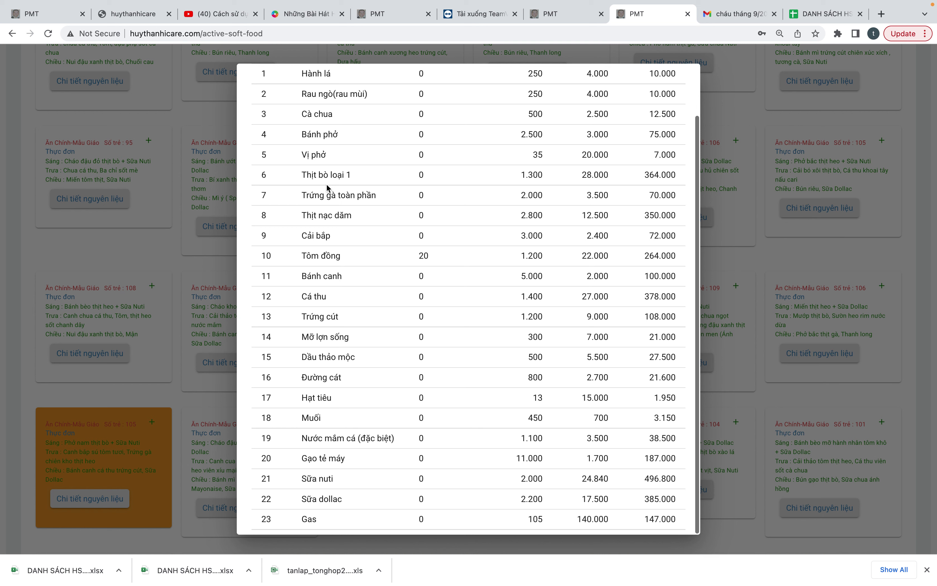
pyautogui.scroll(3, 326, 184)
pyautogui.scroll(-3, 326, 184)
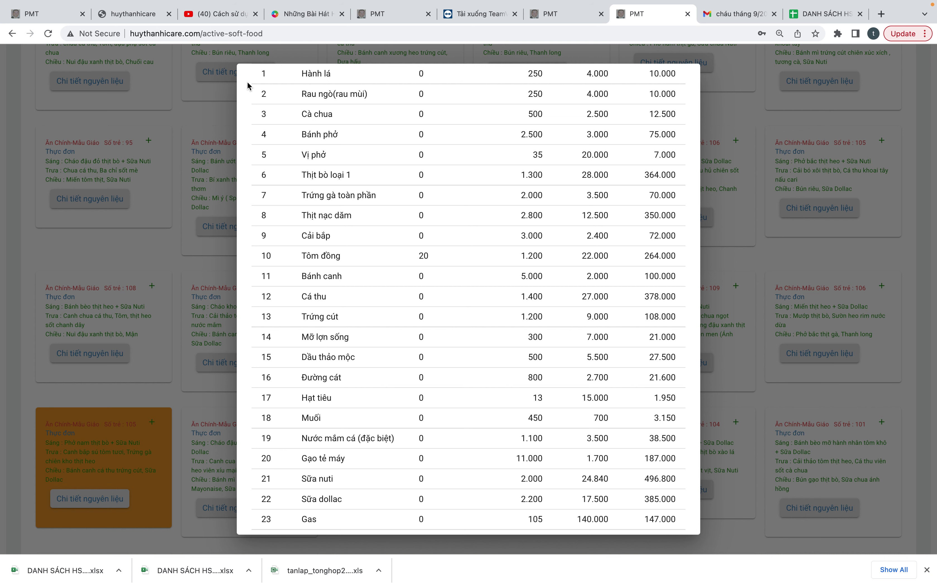
pyautogui.click(194, 89)
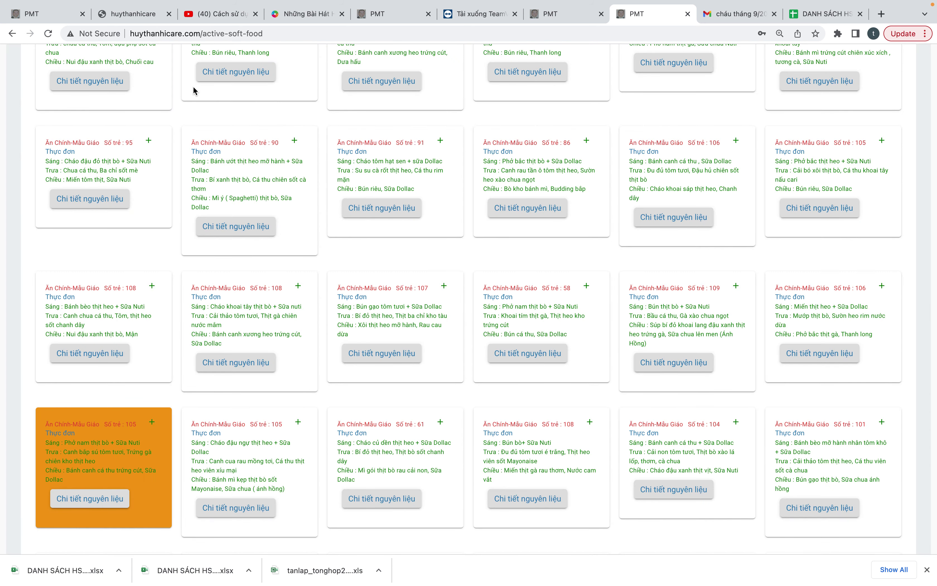
# - Try to create a menu for 05/09/2022 from the 105-child Phở nam thịt bò + Sữa Nuti sample
pyautogui.click(153, 424)
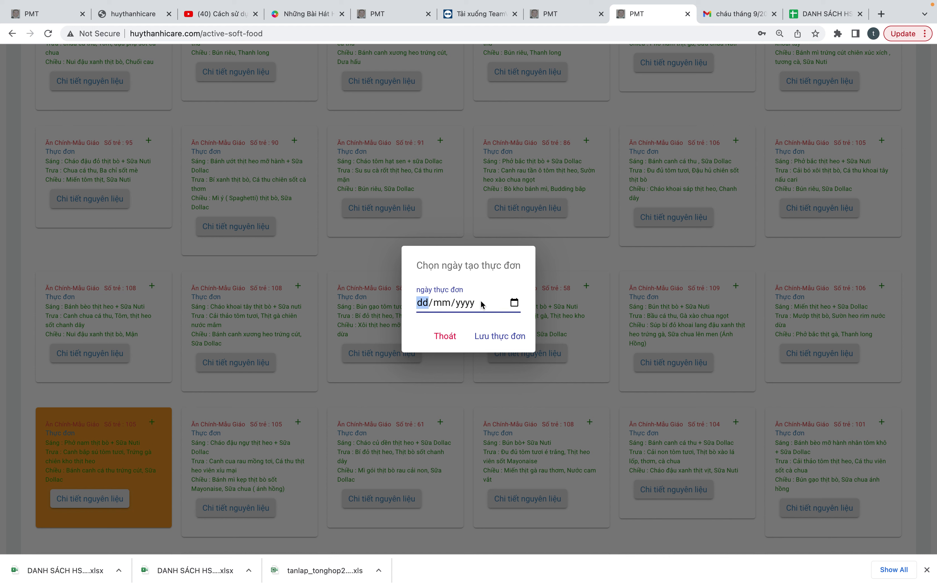
pyautogui.click(514, 302)
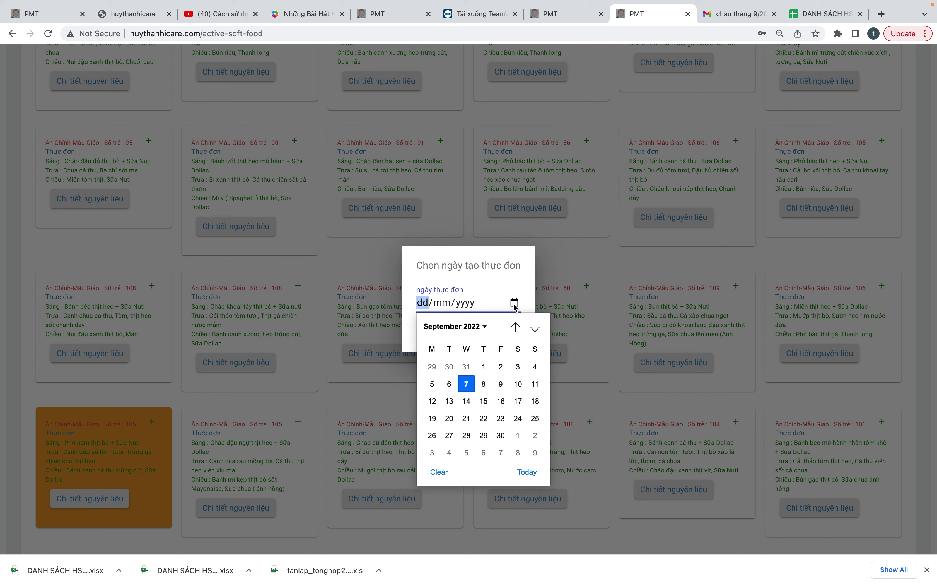
pyautogui.click(433, 383)
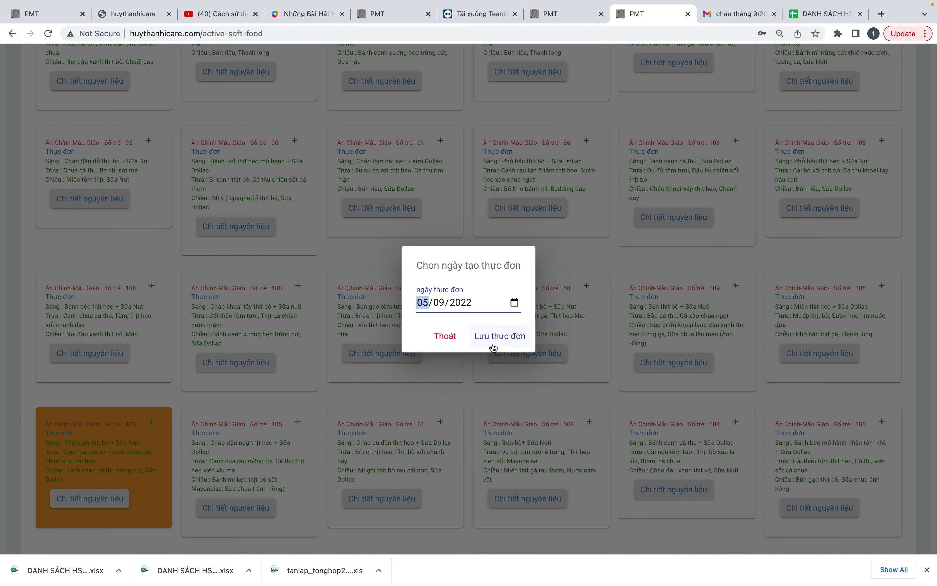
pyautogui.click(496, 335)
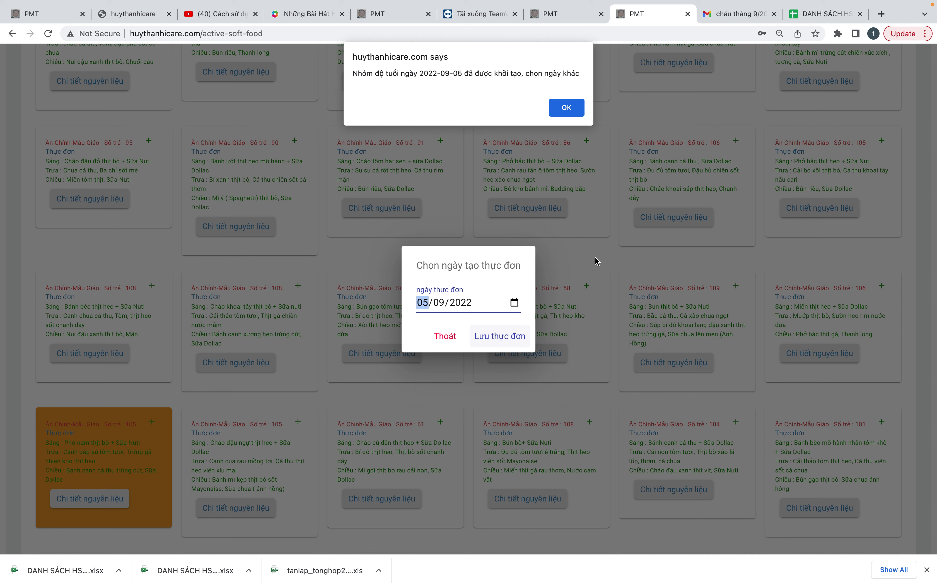
pyautogui.click(566, 106)
pyautogui.click(554, 140)
# - Delete the existing Ăn Chính - Mẫu Giáo entry for 05/09/2022 from the ration calculation
pyautogui.scroll(8, 487, 326)
pyautogui.click(662, 146)
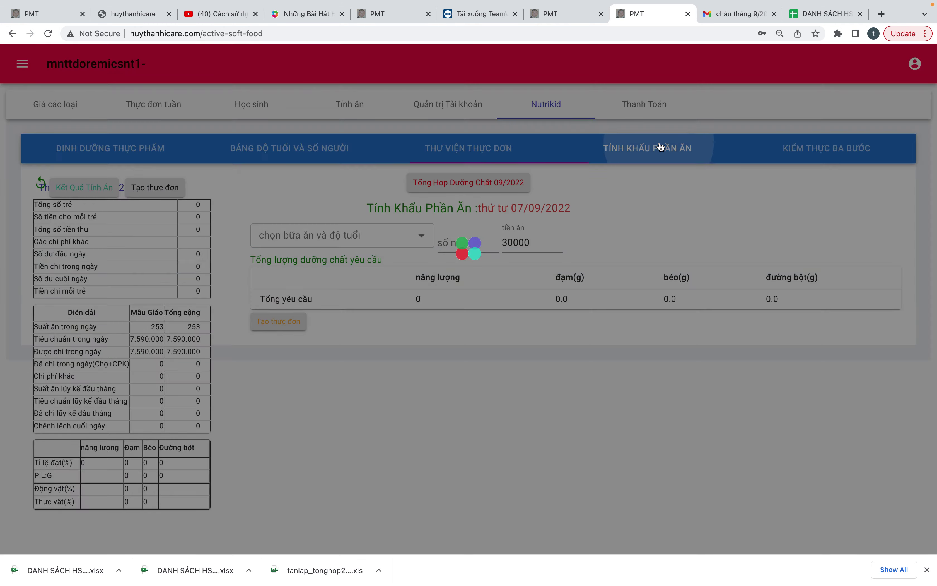
pyautogui.click(47, 189)
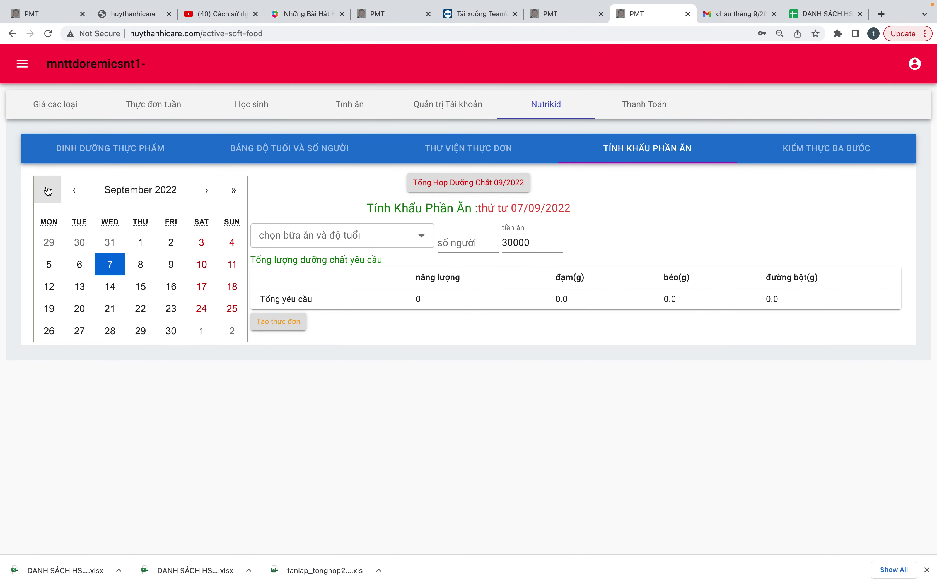
pyautogui.click(49, 265)
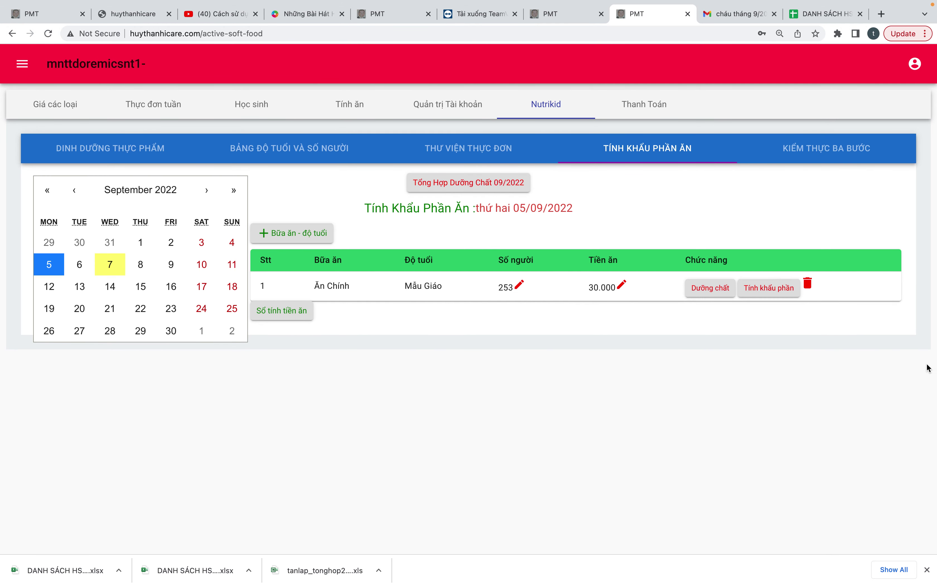
pyautogui.click(809, 285)
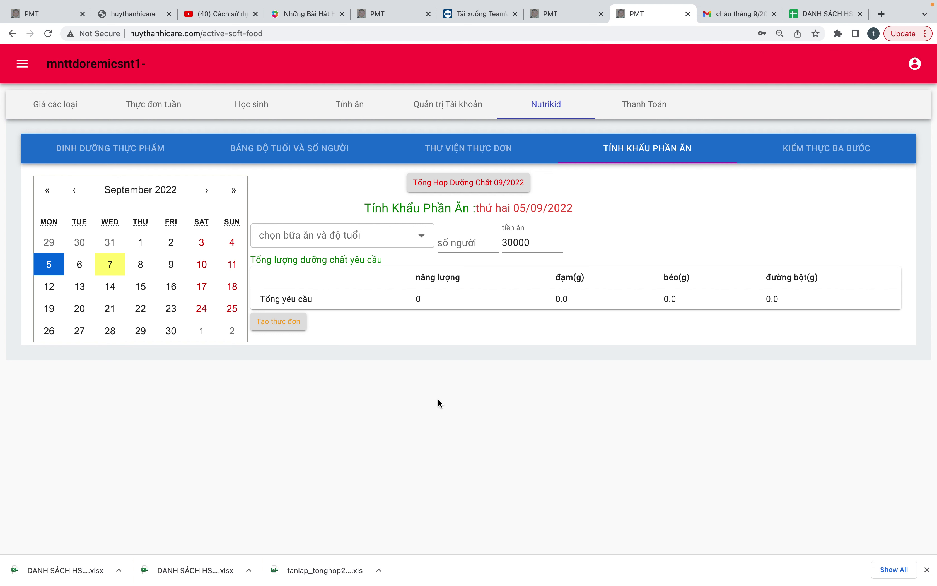
# - Create the 05/09/2022 menu from the library's Ăn Chính-Mẫu Giáo sample with Phở nam thịt bò + Sữa Nuti for 105 children
pyautogui.click(490, 155)
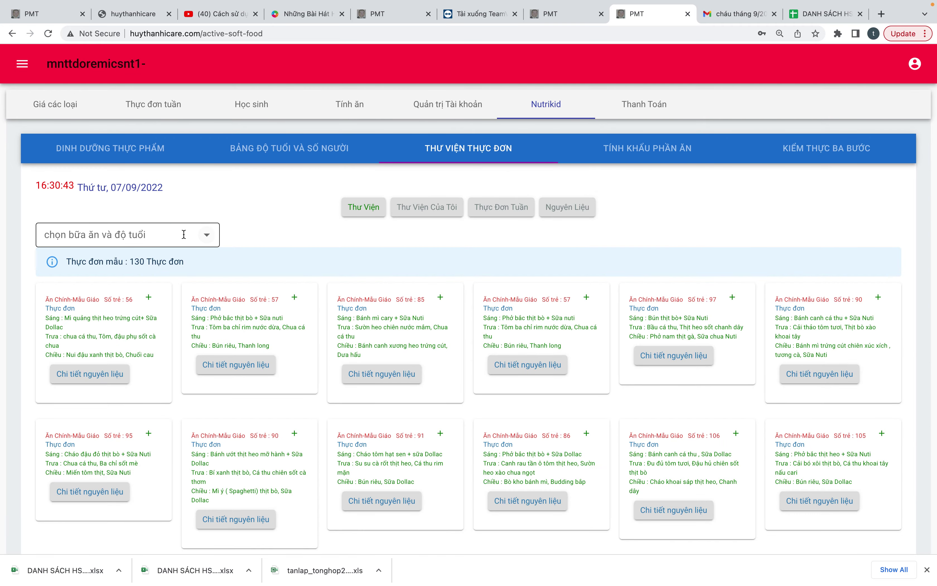
pyautogui.click(165, 230)
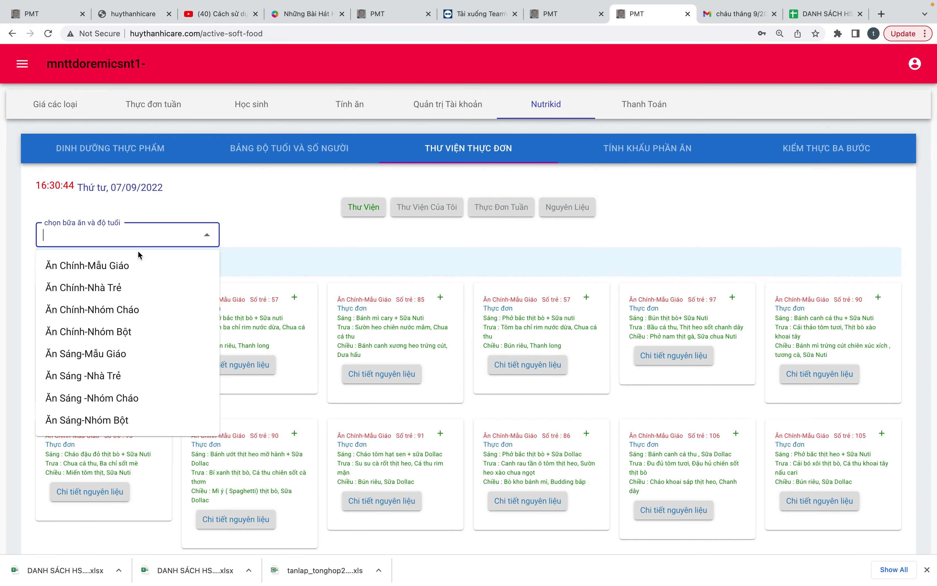
pyautogui.click(119, 273)
pyautogui.scroll(-10, 117, 268)
pyautogui.click(152, 239)
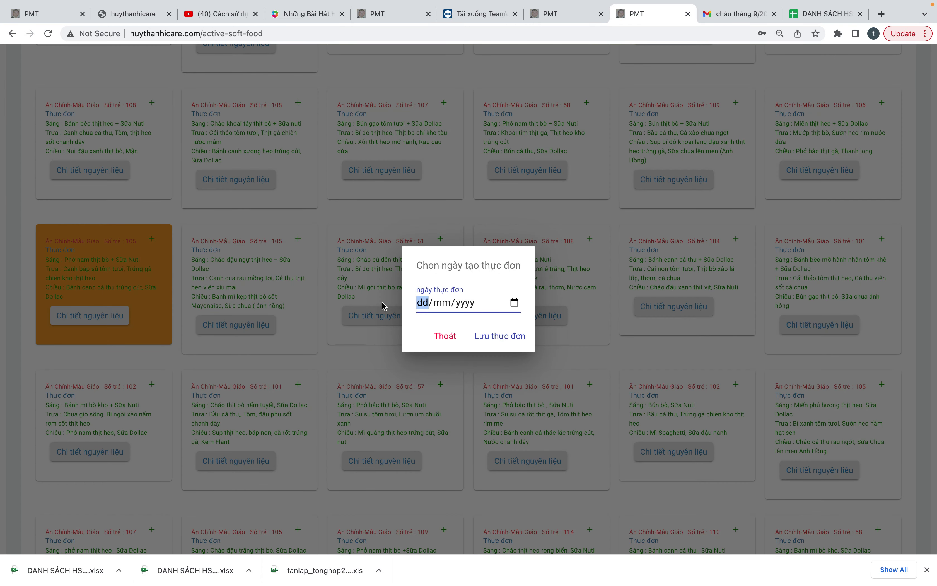
pyautogui.click(511, 304)
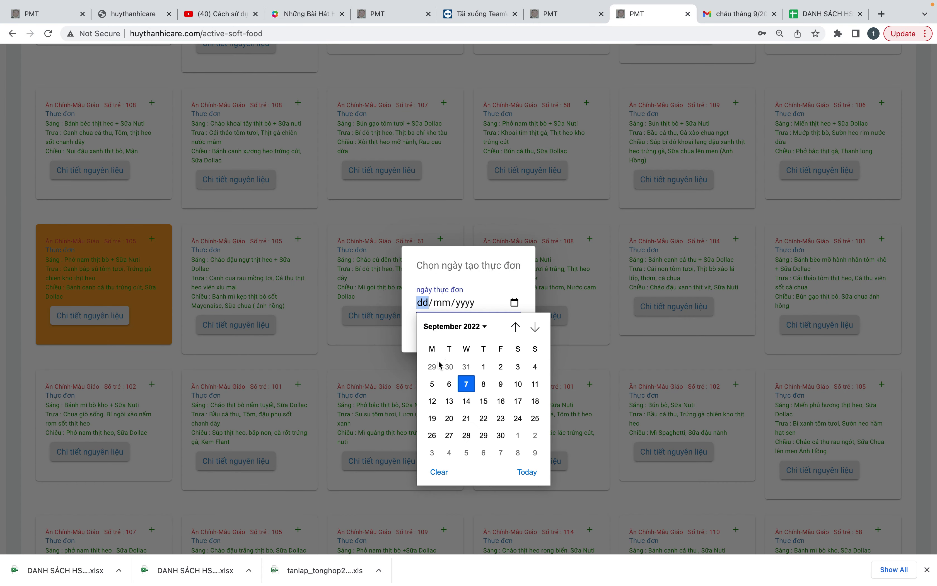
pyautogui.click(428, 388)
pyautogui.click(497, 341)
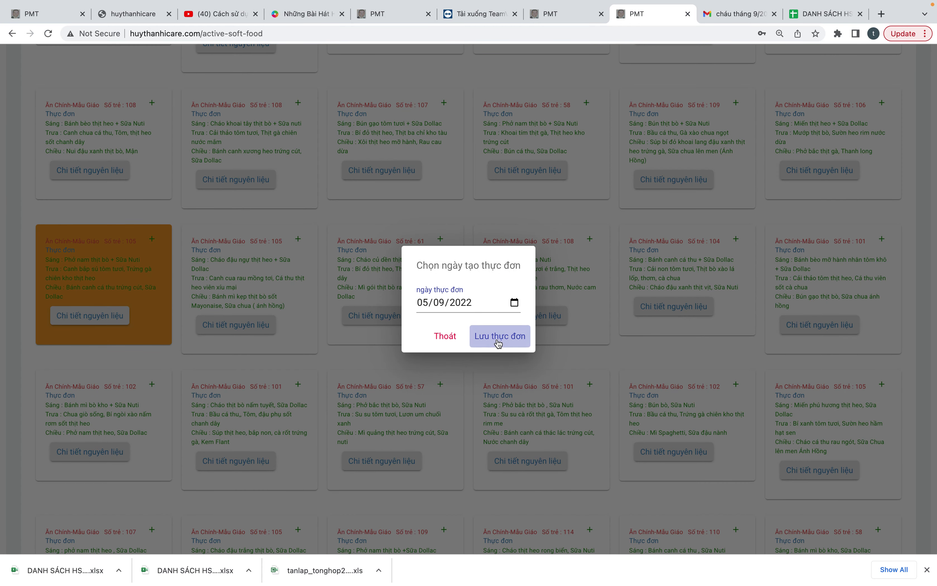
# - Set the number of people to 253 for the 05/09/2022 Ăn Chính - Mẫu Giáo entry in the ration calculation
pyautogui.click(651, 155)
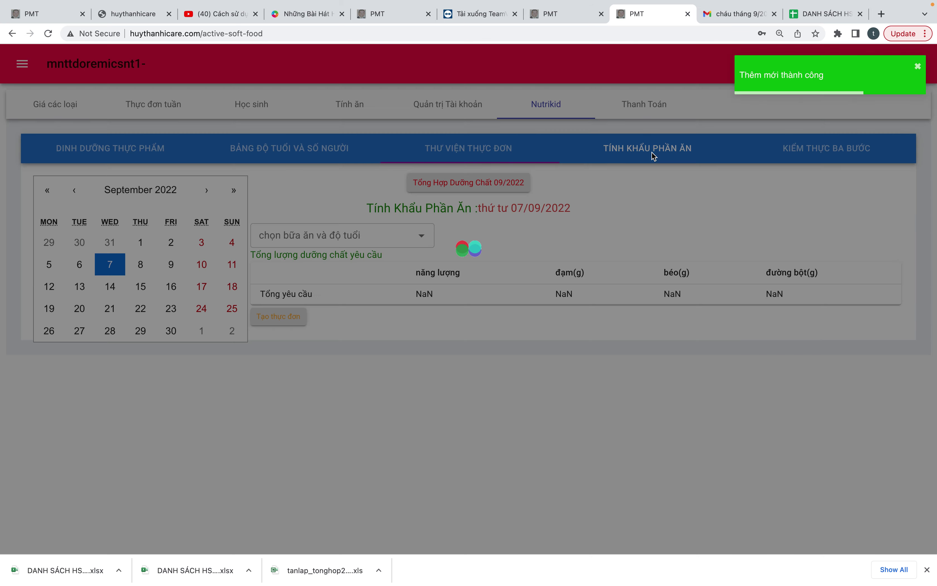
pyautogui.click(48, 265)
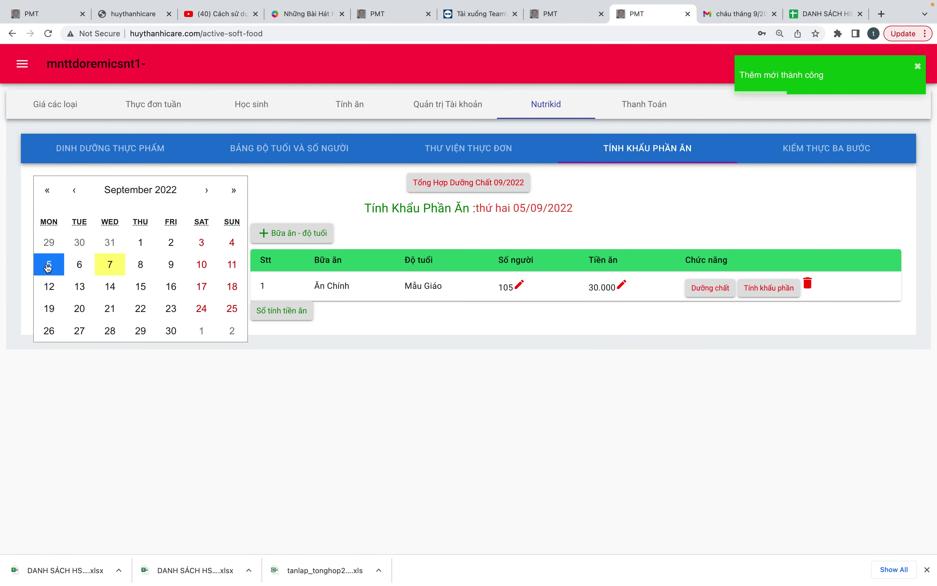
pyautogui.click(519, 285)
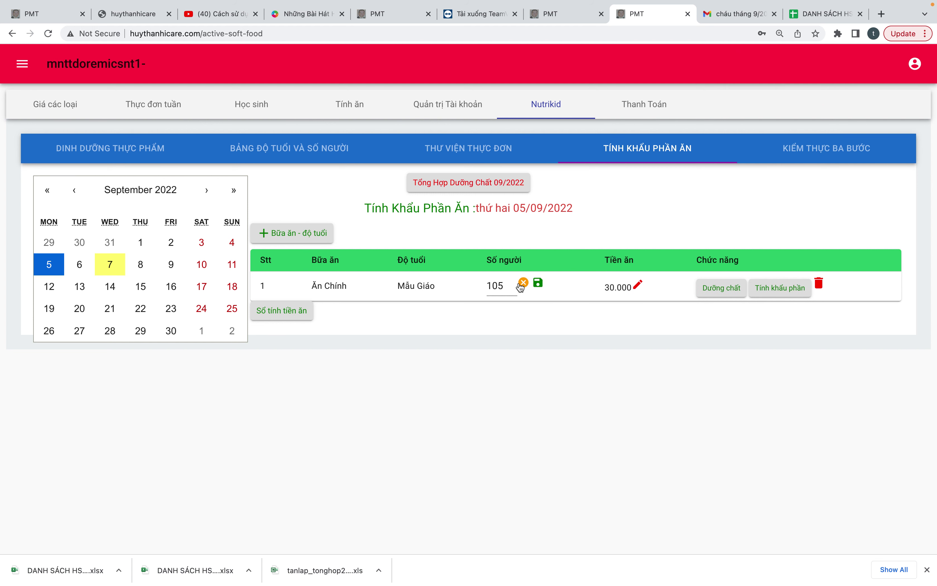
pyautogui.press('BackSpace')
pyautogui.press('BackSpace')
pyautogui.press('BackSpace')
pyautogui.click(538, 285)
# - Open the ration calculation of the 05/09/2022 entry and delete all dish names from its menu
pyautogui.click(780, 288)
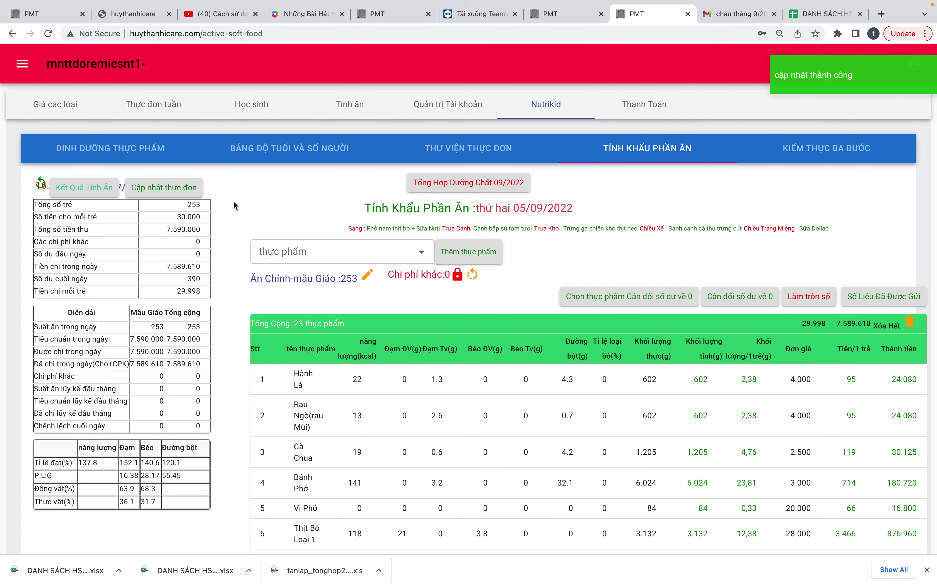
pyautogui.click(163, 194)
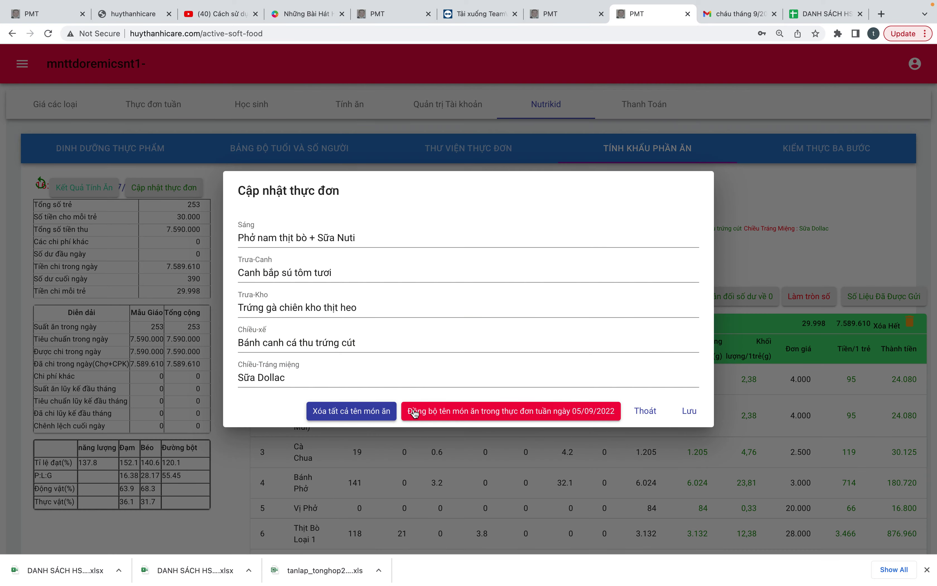
pyautogui.click(338, 414)
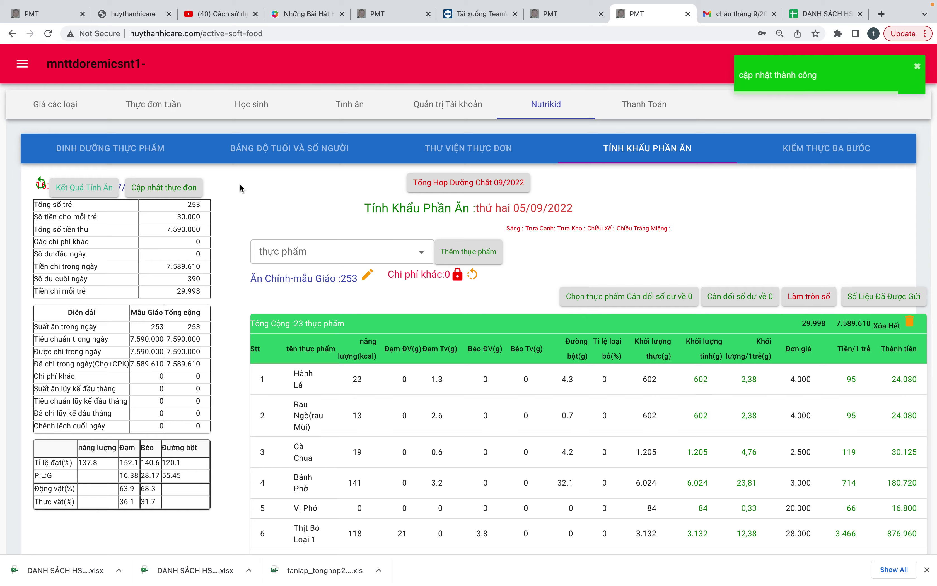
# - Synchronize the dish names with the weekly menu of 05/09/2022
pyautogui.click(184, 194)
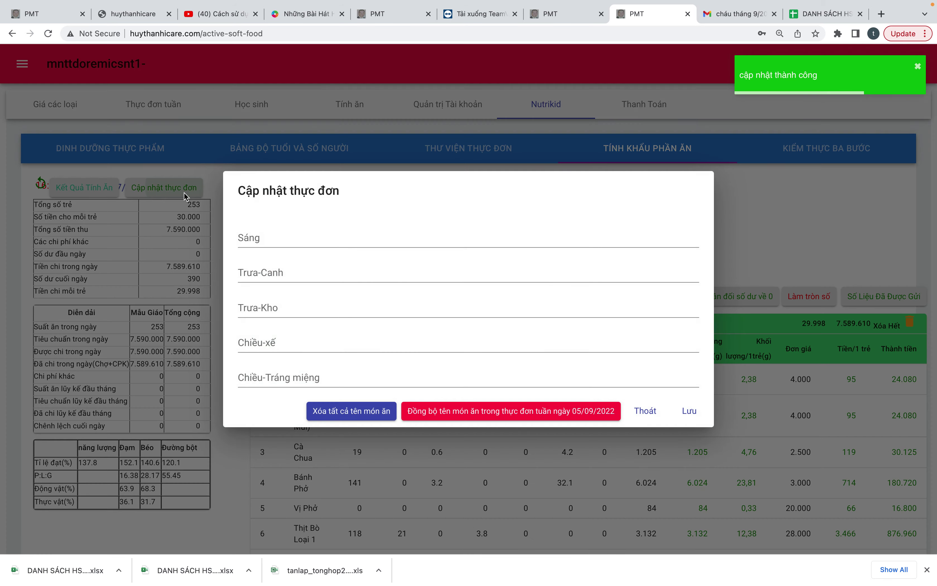
pyautogui.click(451, 420)
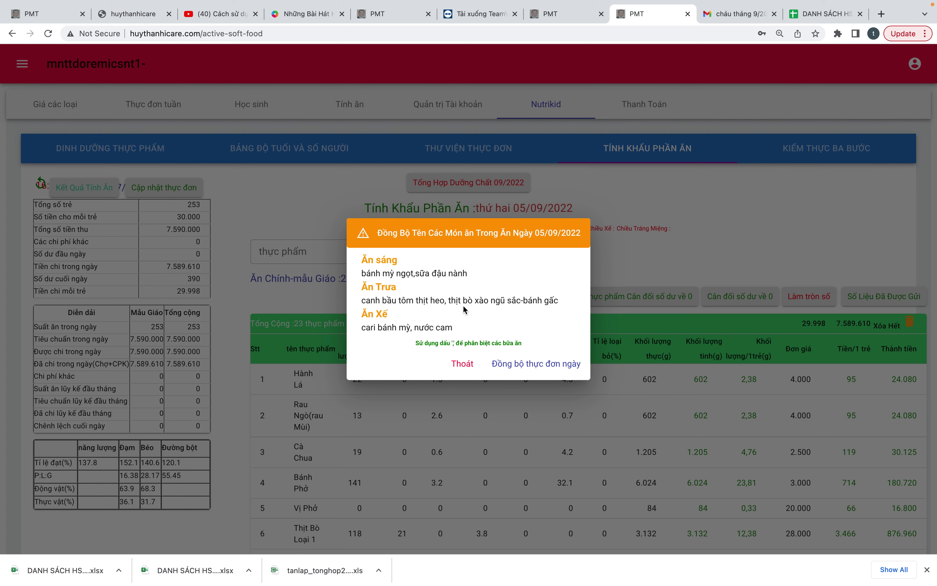
pyautogui.click(536, 370)
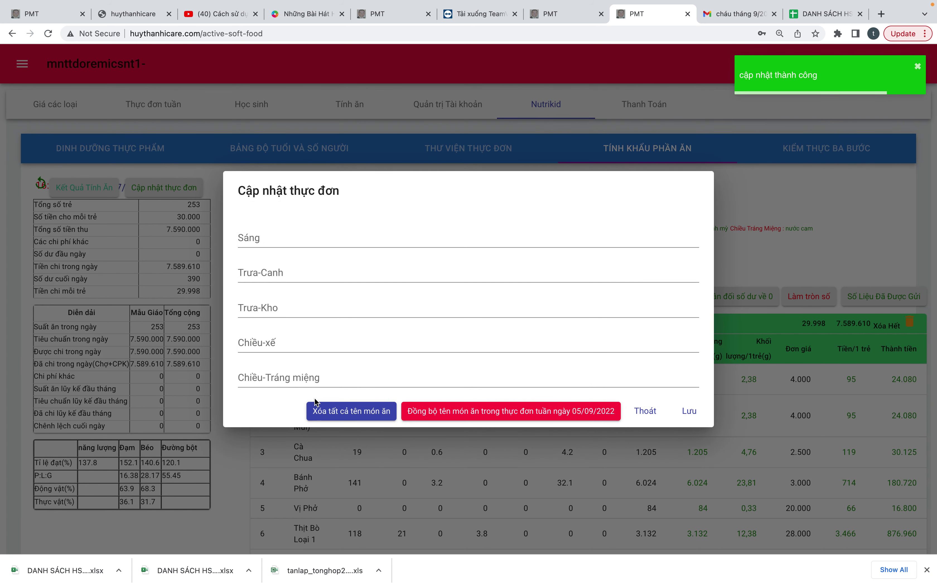
# - Try to synchronize the dish names with the weekly menu of 05/09/2022 and save the menu update
pyautogui.click(450, 421)
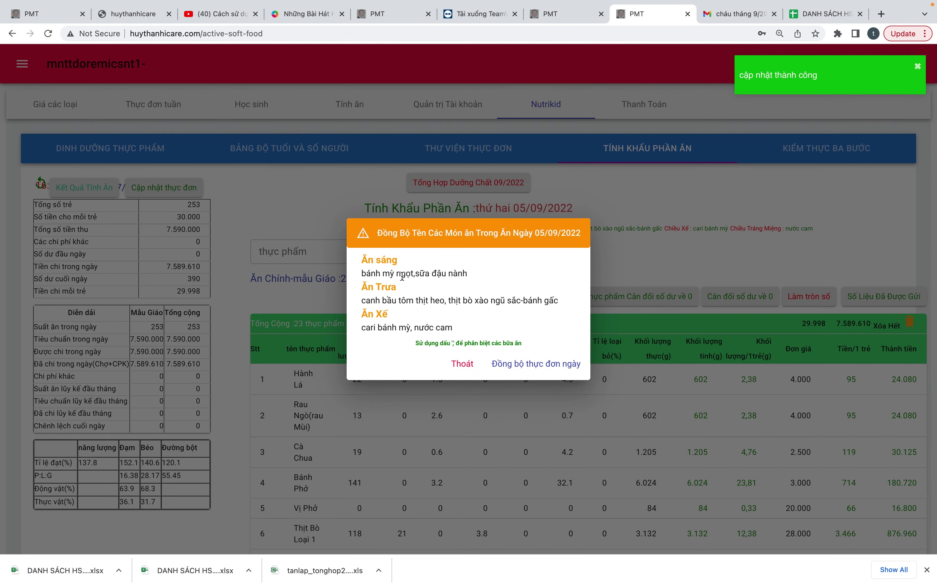
pyautogui.click(523, 362)
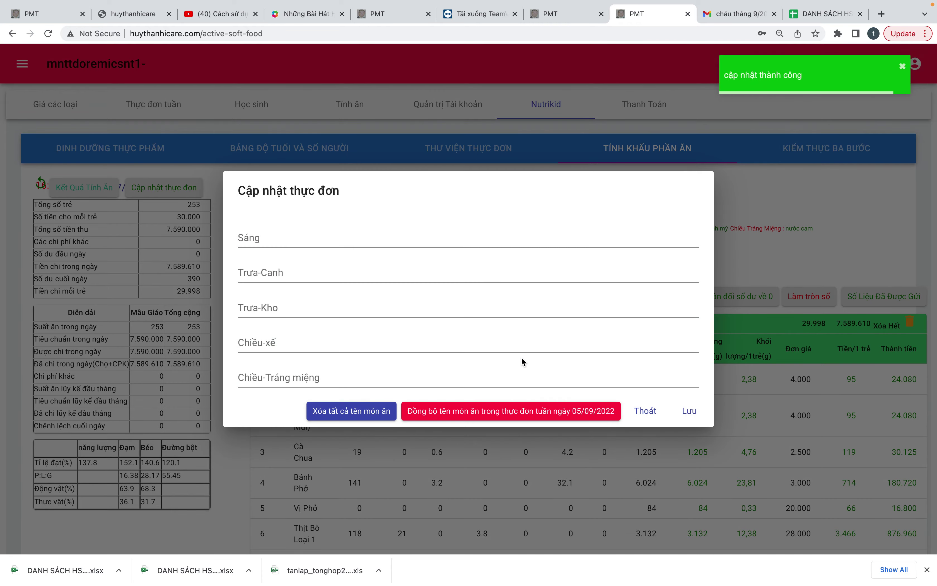
pyautogui.click(680, 413)
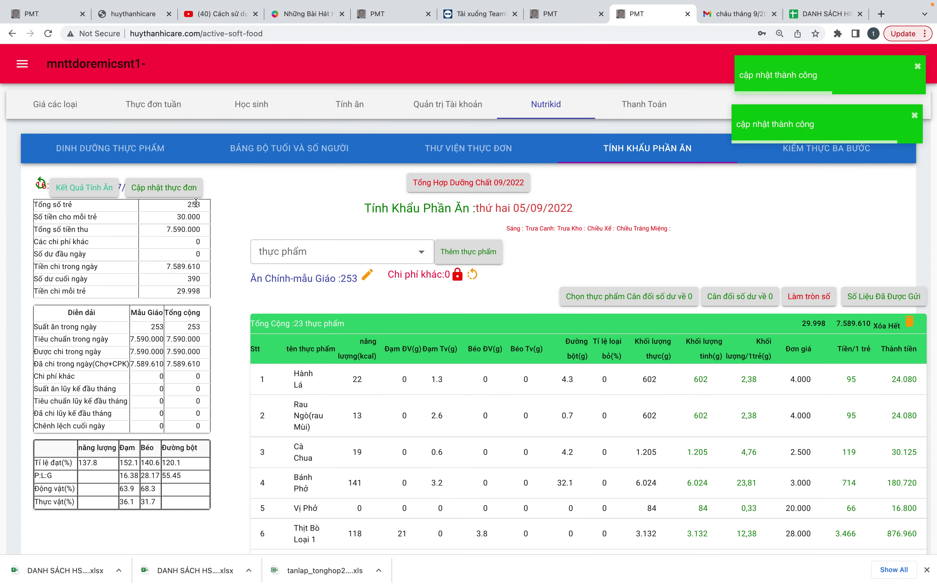
# - Reopen the menu update, synchronize its empty dish names with the 05/09/2022 weekly menu again and exit it
pyautogui.click(182, 192)
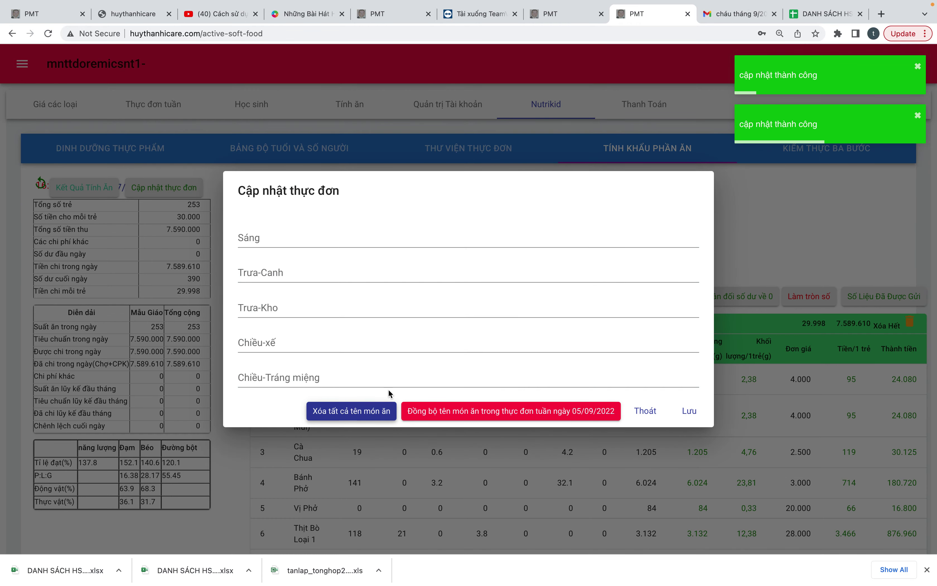
pyautogui.click(407, 337)
pyautogui.click(365, 246)
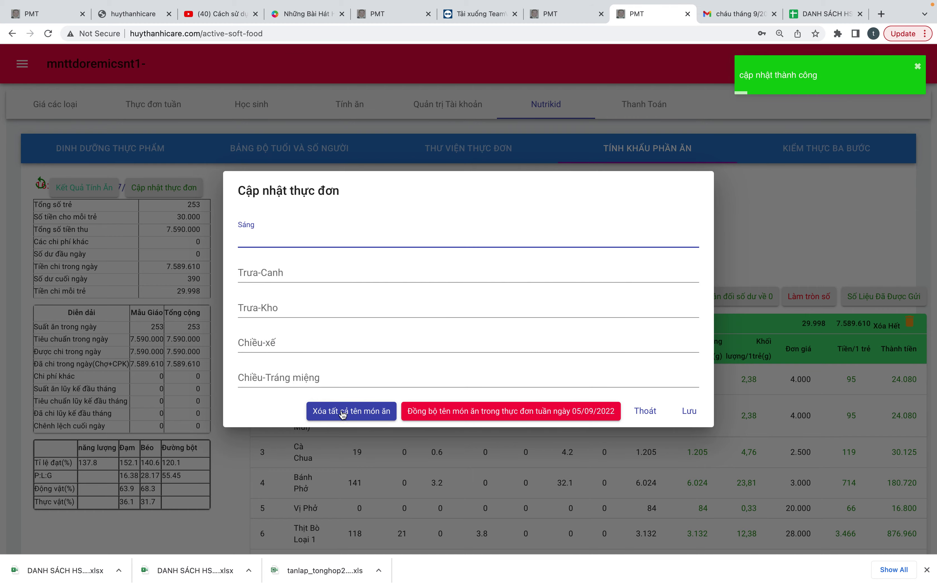
pyautogui.click(471, 416)
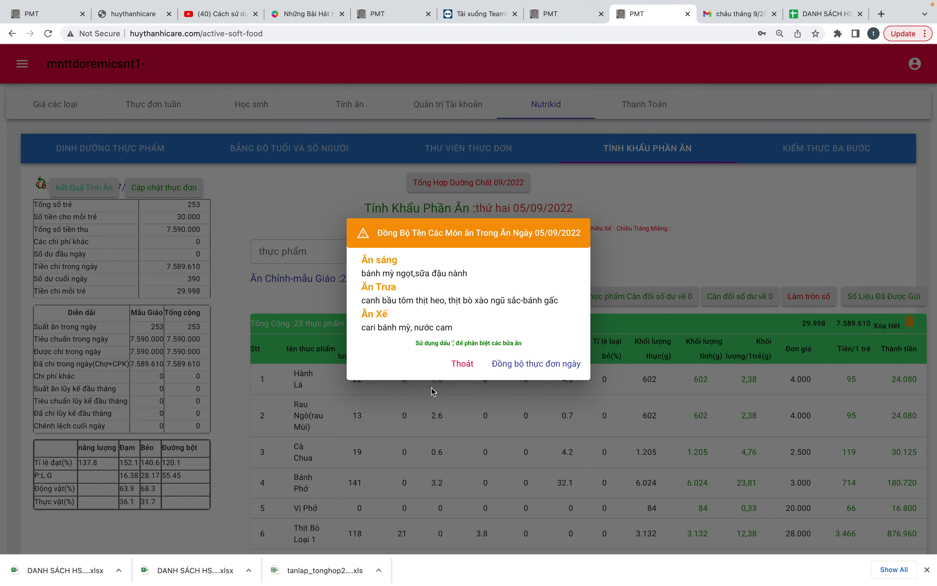
pyautogui.click(536, 364)
pyautogui.click(645, 411)
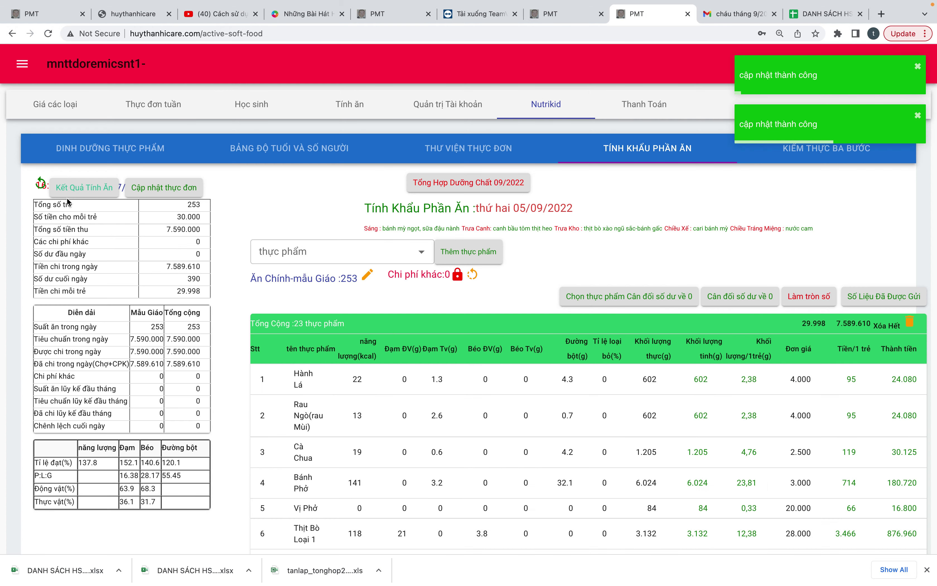
# - Reopen the ration calculation of the 05/09/2022 Ăn Chính - Mẫu Giáo entry and check the dish names in its menu update
pyautogui.click(69, 193)
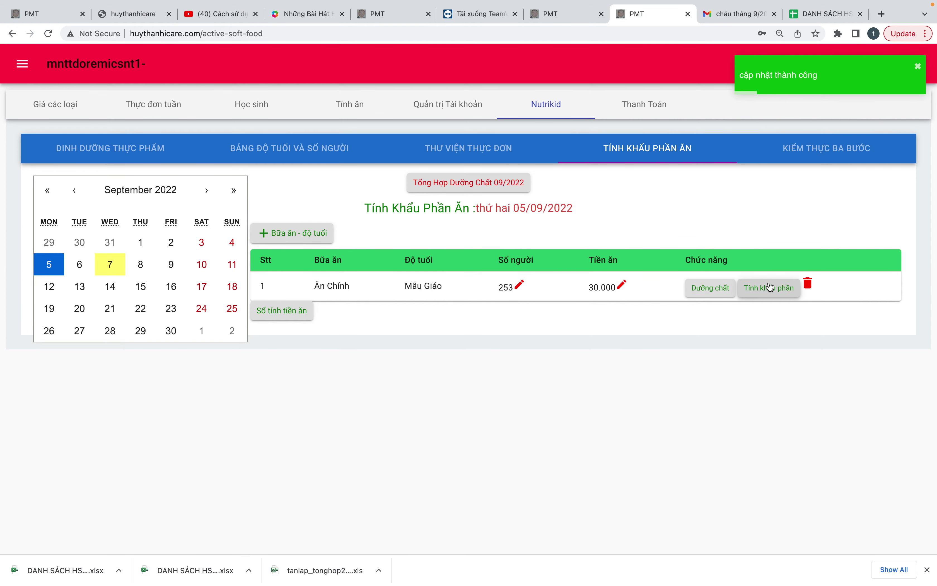
pyautogui.click(770, 287)
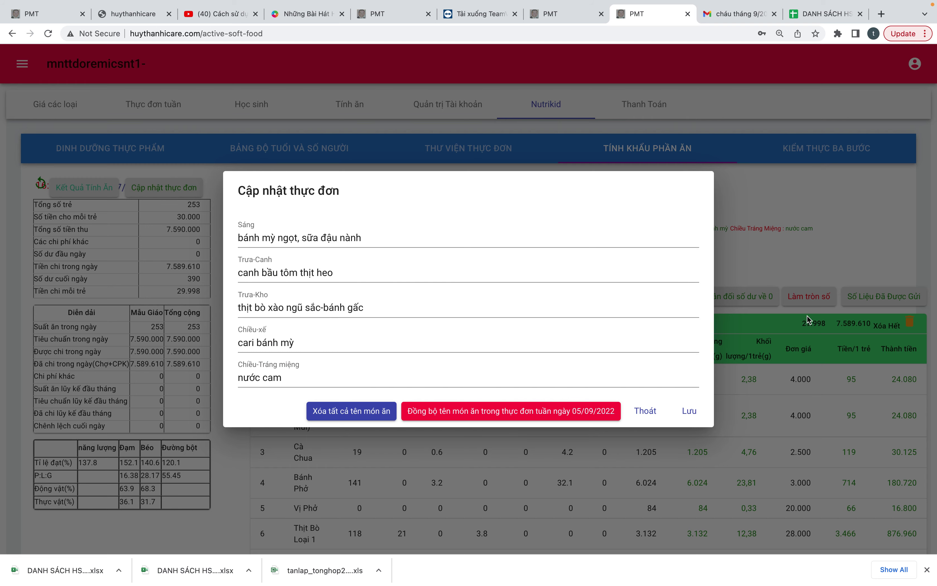
pyautogui.click(645, 410)
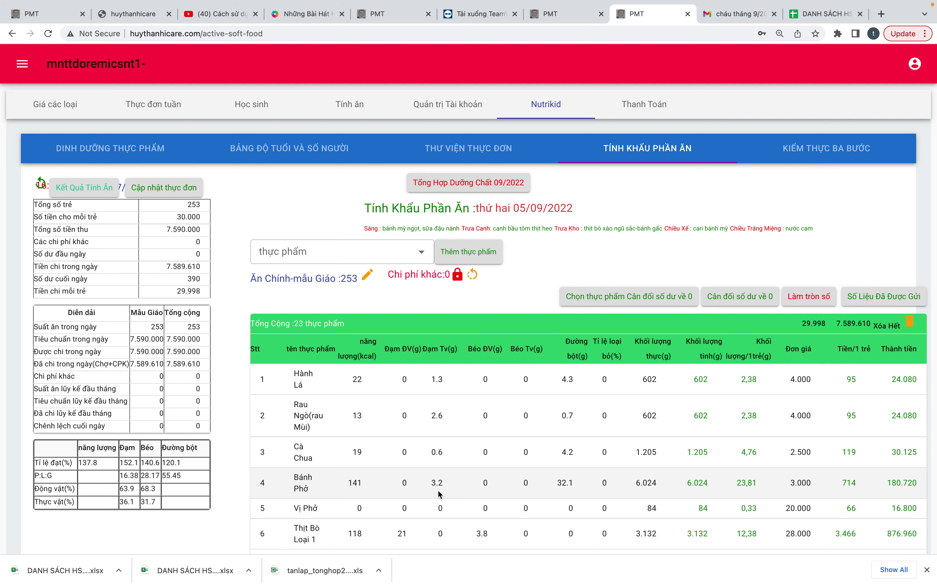
# - Examine the quantities, unit prices and costs of all foods in the 05/09/2022 ration table
pyautogui.scroll(-5, 438, 490)
pyautogui.scroll(-9, 438, 490)
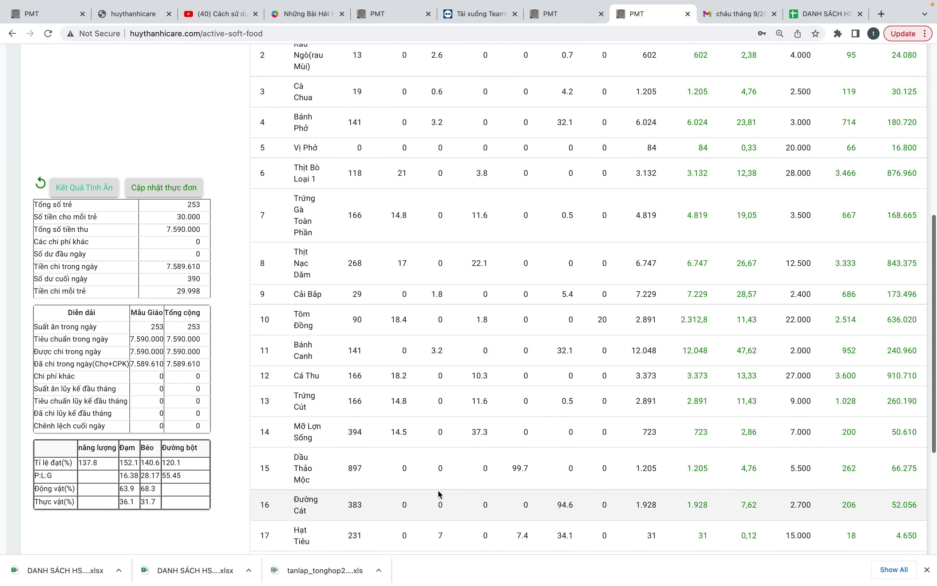
pyautogui.scroll(9, 438, 490)
pyautogui.scroll(-9, 437, 490)
pyautogui.scroll(9, 438, 490)
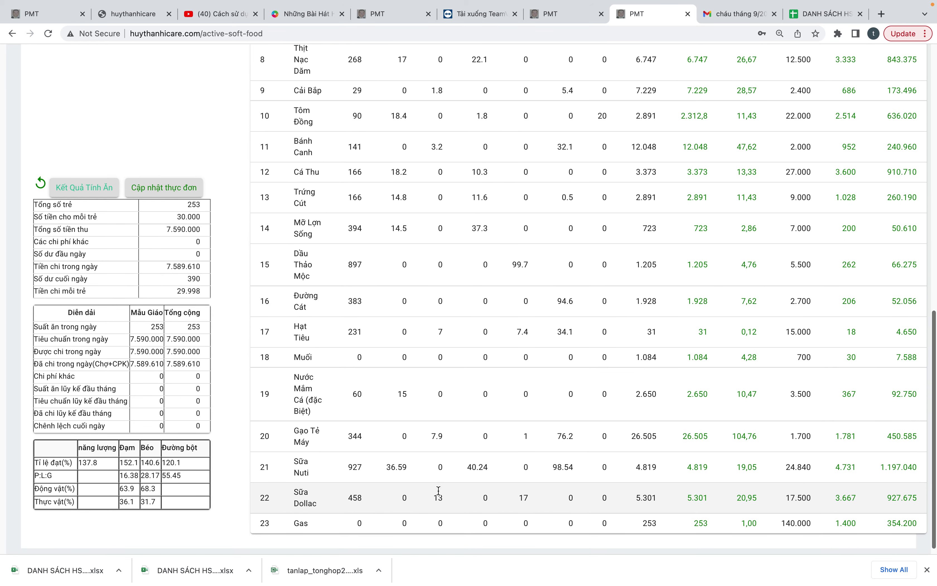
pyautogui.scroll(5, 440, 494)
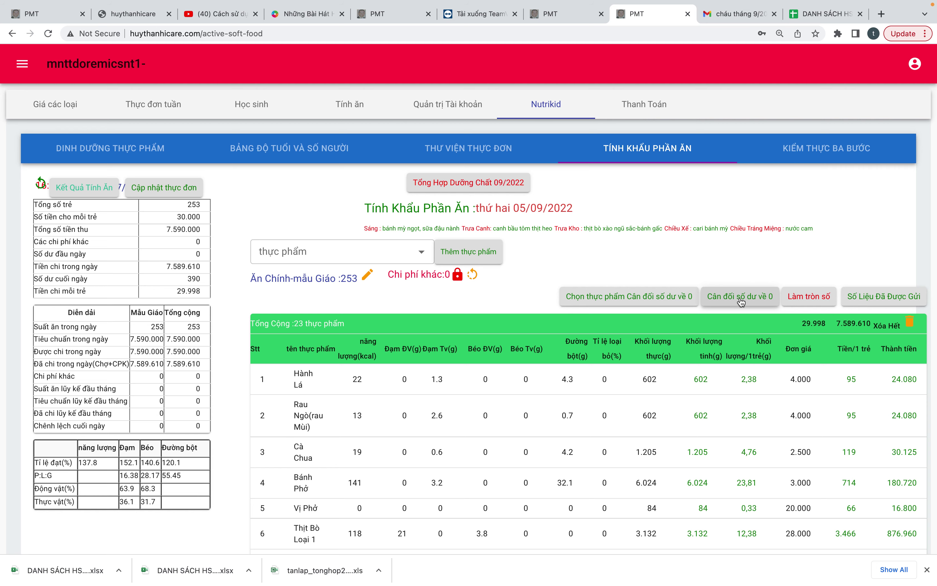
pyautogui.scroll(-10, 647, 432)
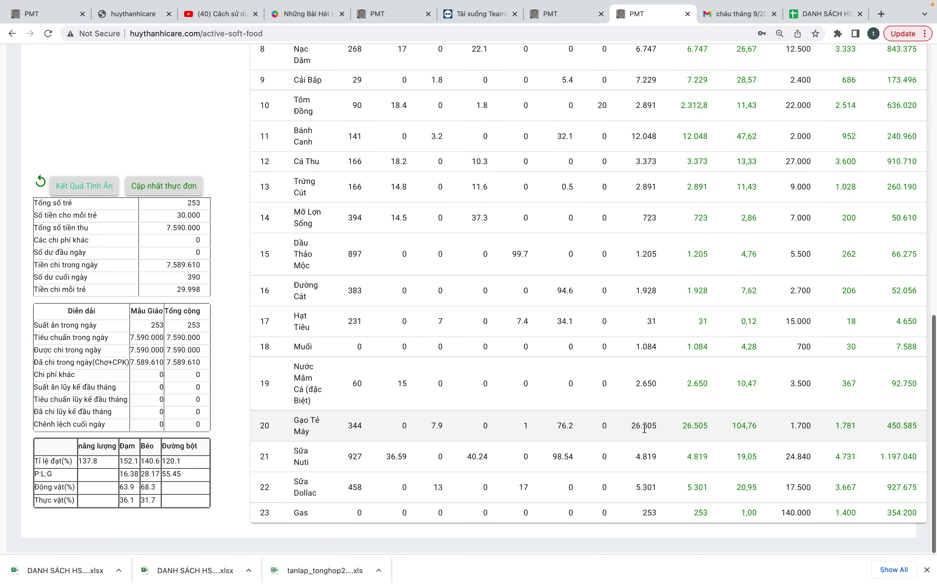
pyautogui.scroll(10, 644, 430)
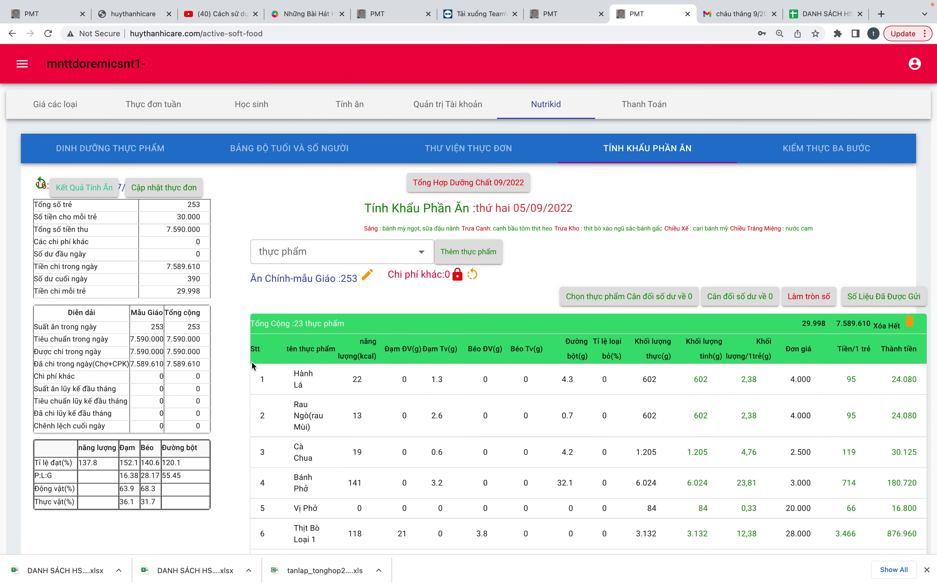
# - Balance the remaining money to 0 with chosen foods by allocating 390 đồng to gas
pyautogui.click(616, 297)
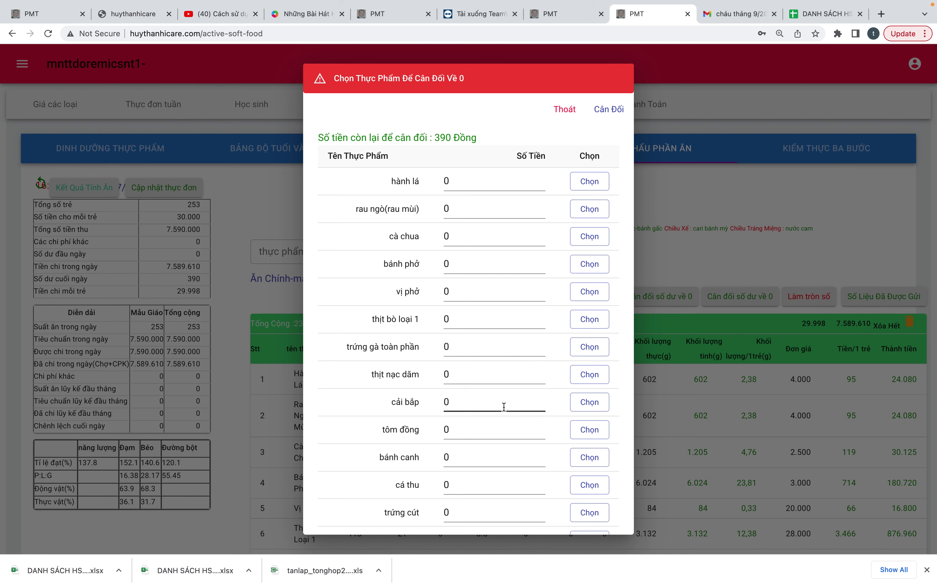
pyautogui.scroll(-5, 501, 404)
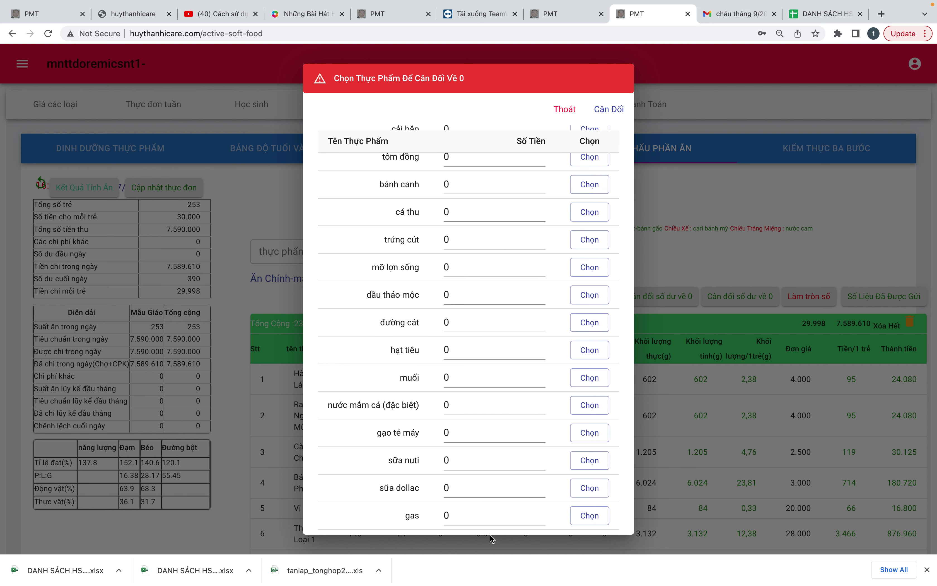
pyautogui.click(488, 508)
pyautogui.scroll(5, 488, 508)
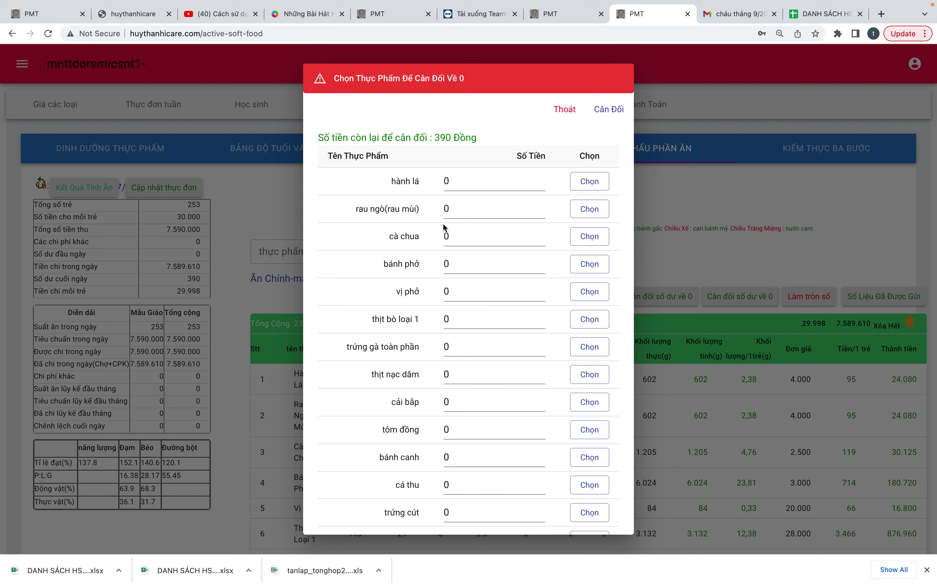
pyautogui.scroll(-5, 445, 228)
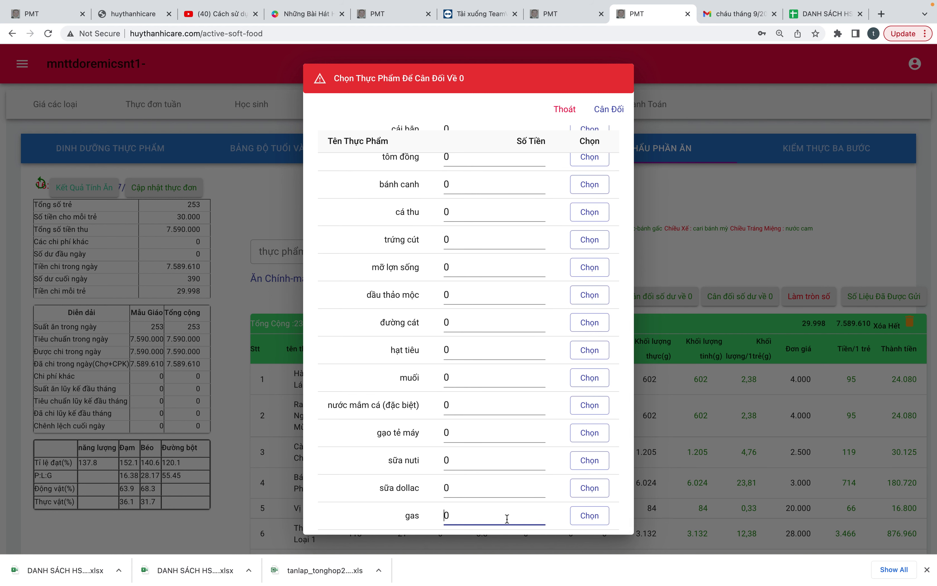
pyautogui.press('BackSpace')
pyautogui.write('390')
pyautogui.click(590, 515)
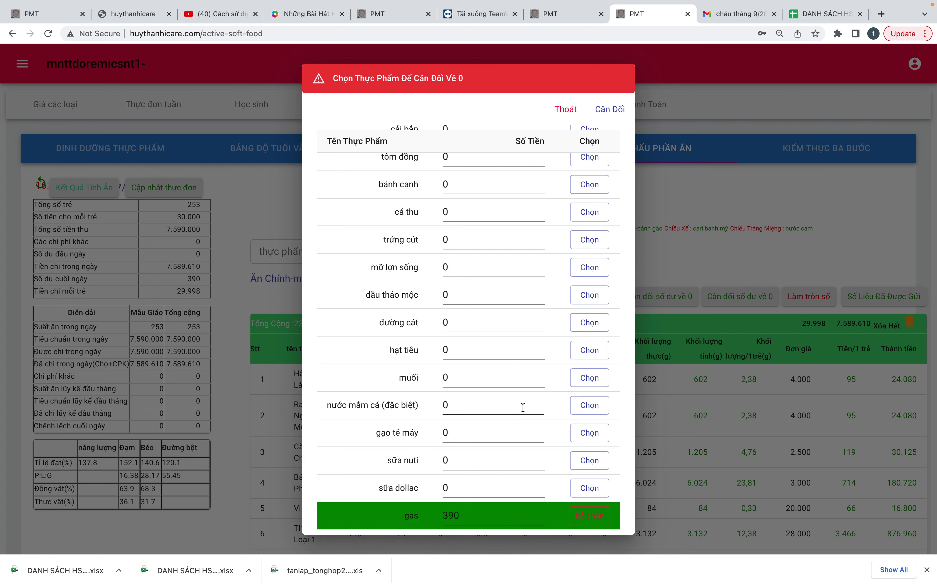
pyautogui.click(611, 110)
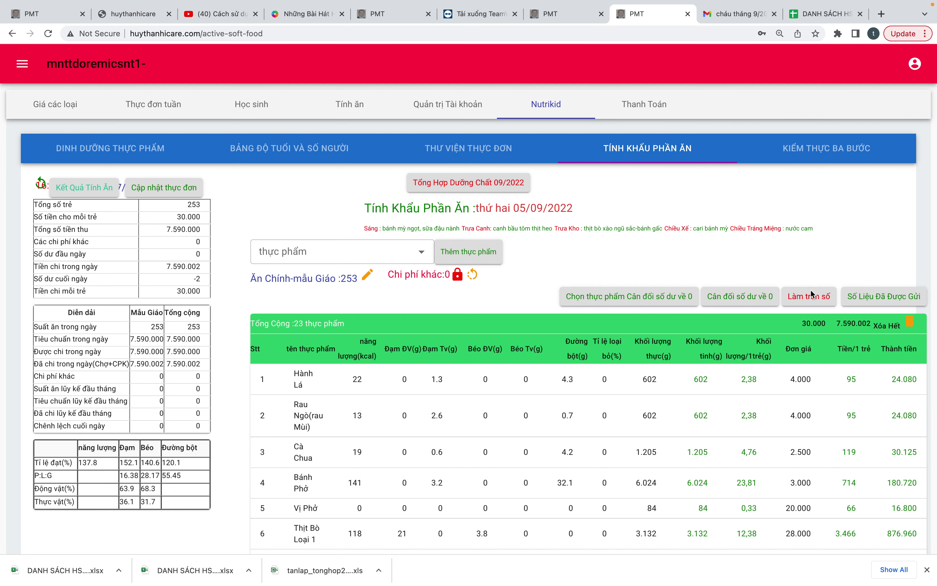
# - Balance the closing balance of the 05/09/2022 ration to 0 automatically, without choosing foods, and check the adjusted food list
pyautogui.scroll(-10, 746, 292)
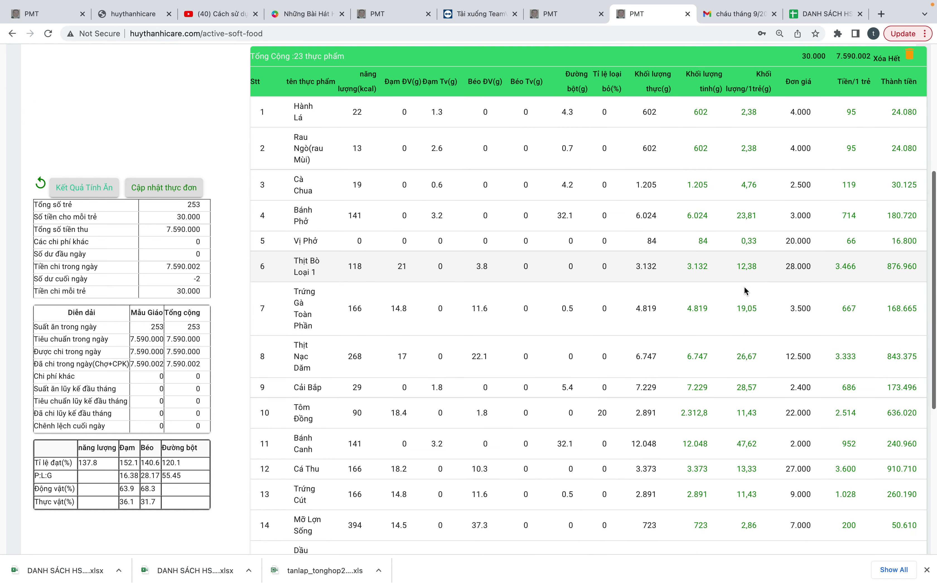
pyautogui.scroll(9, 745, 291)
pyautogui.scroll(1, 745, 287)
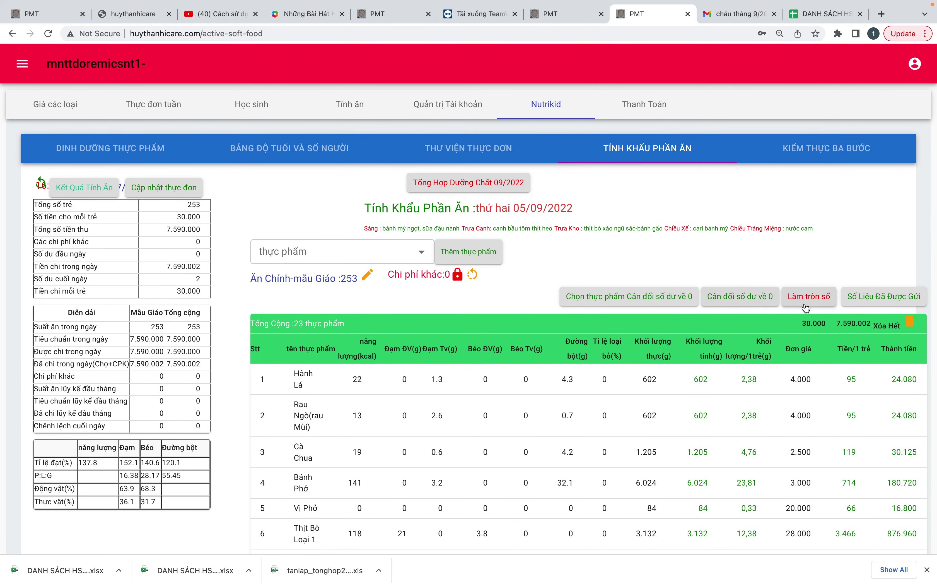
pyautogui.click(756, 297)
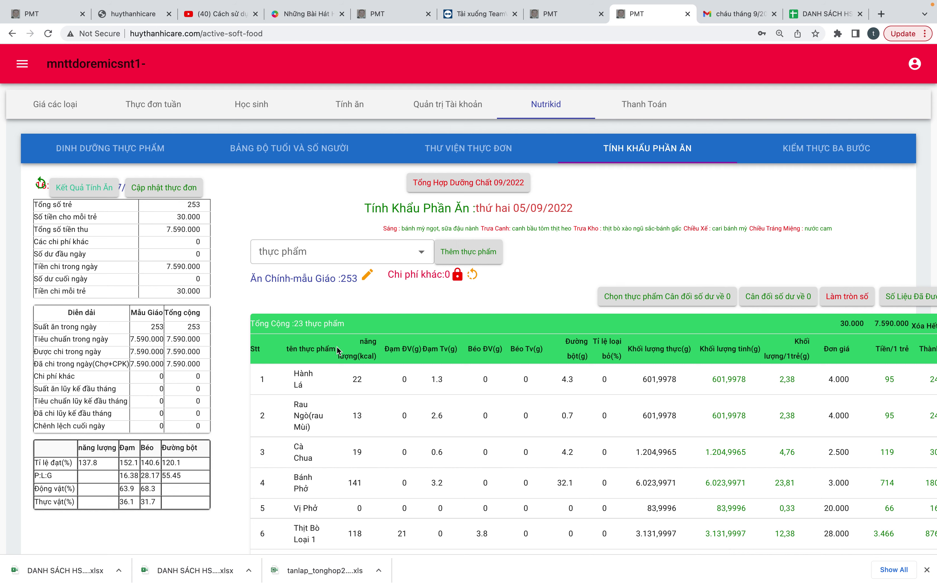
pyautogui.scroll(-5, 619, 320)
pyautogui.scroll(5, 619, 324)
# - Round the food quantities repeatedly until the actual weights are whole tens of grams, and check them through the food list
pyautogui.click(844, 297)
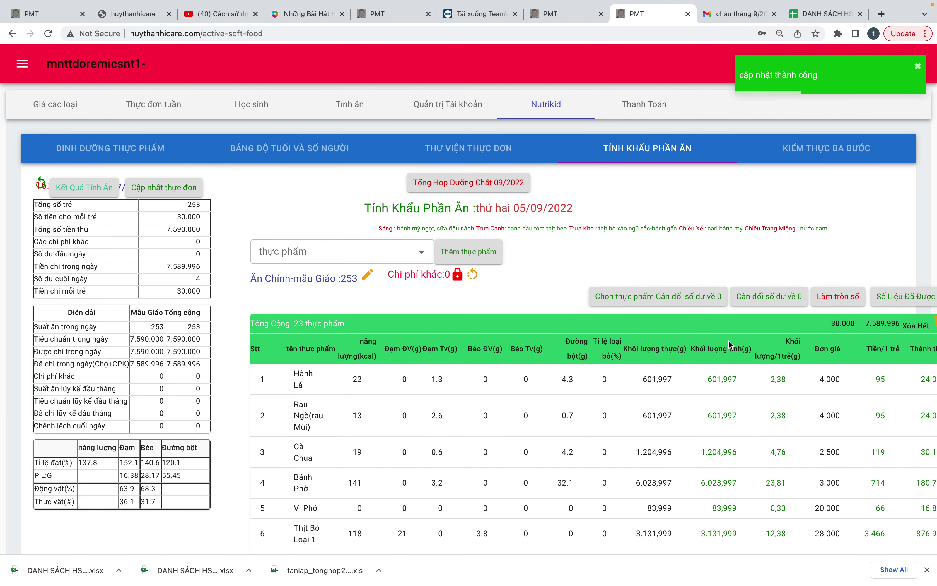
pyautogui.click(827, 302)
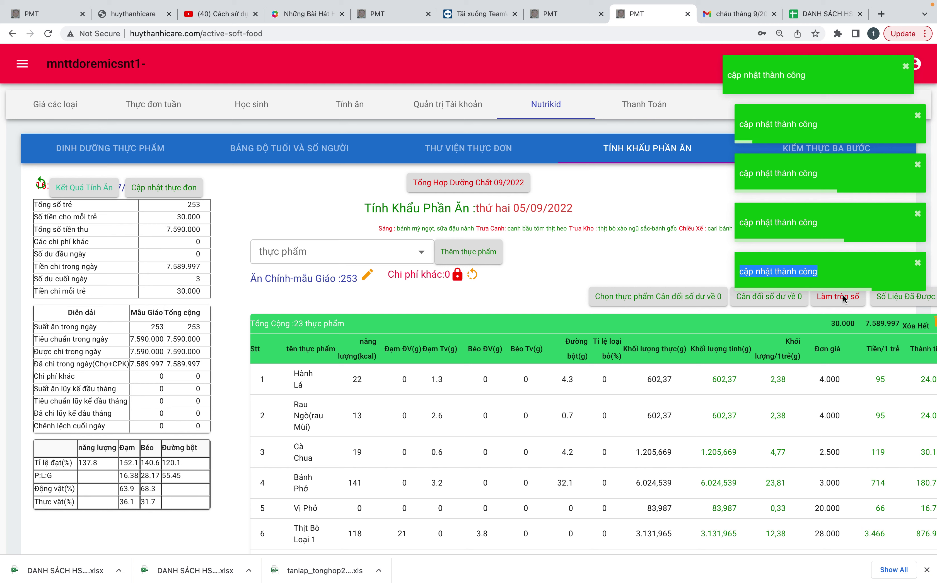
pyautogui.click(848, 305)
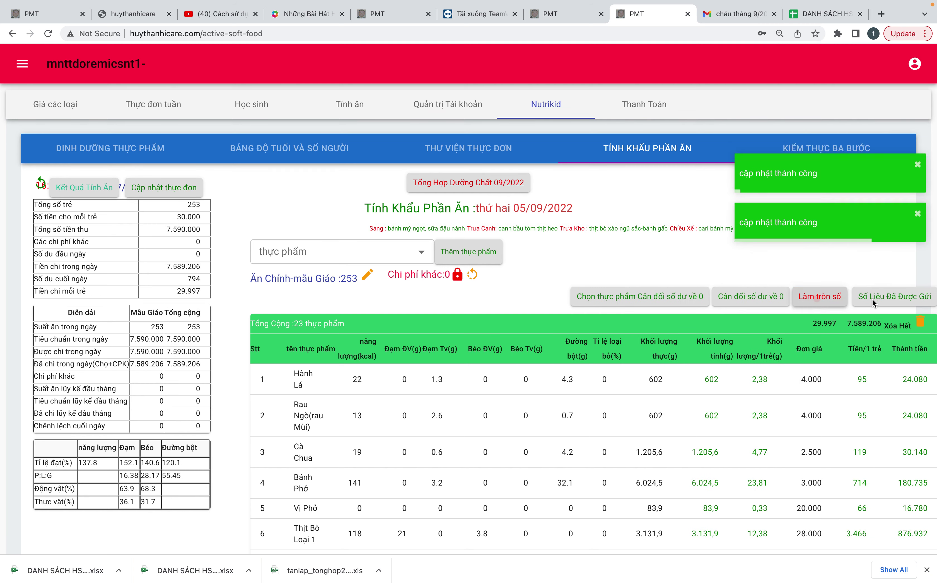
pyautogui.scroll(-2, 646, 412)
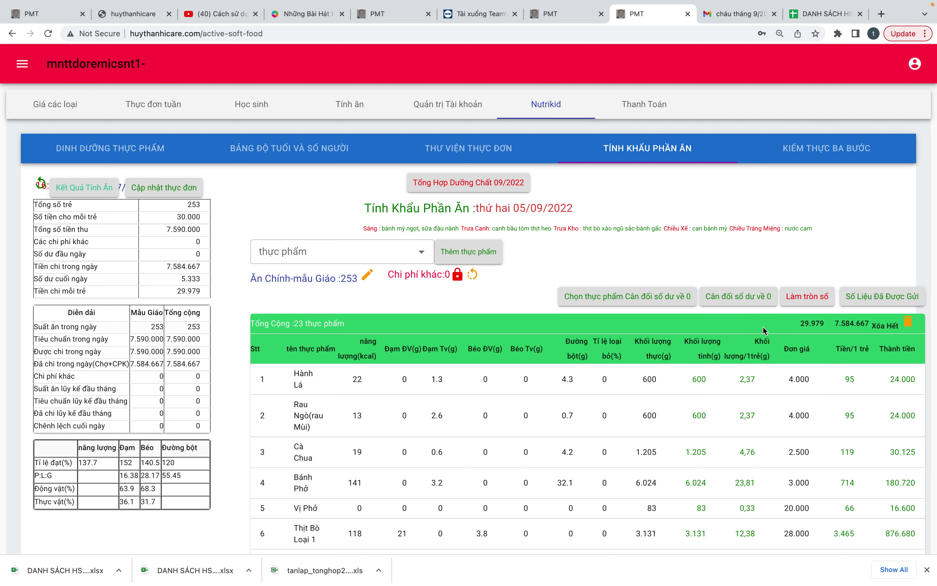
pyautogui.click(809, 295)
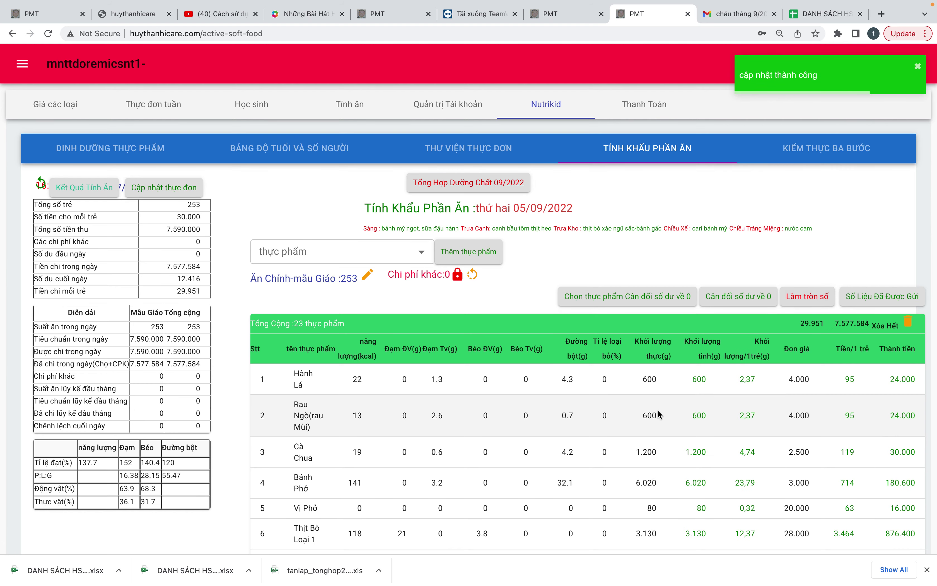
pyautogui.scroll(-4, 658, 410)
pyautogui.scroll(-1, 658, 410)
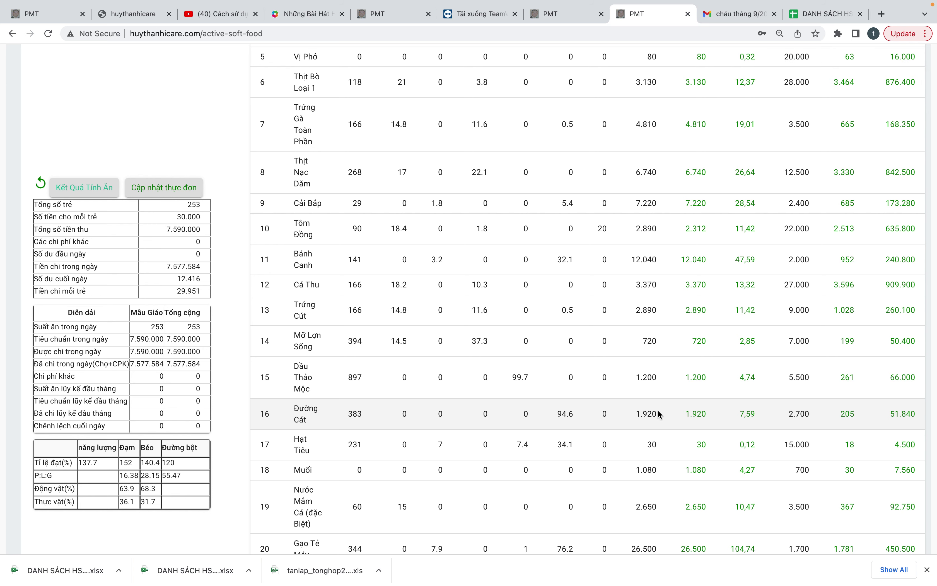
pyautogui.scroll(20, 658, 413)
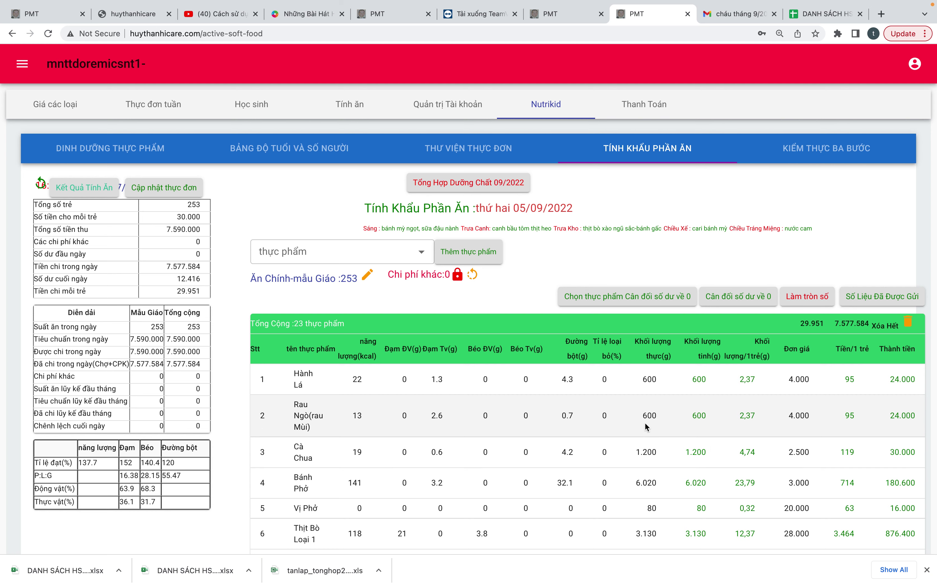
# - Start balancing the 05/09/2022 remaining money to 0 with chosen foods, and allocate 416 đồng to hành lá
pyautogui.click(616, 297)
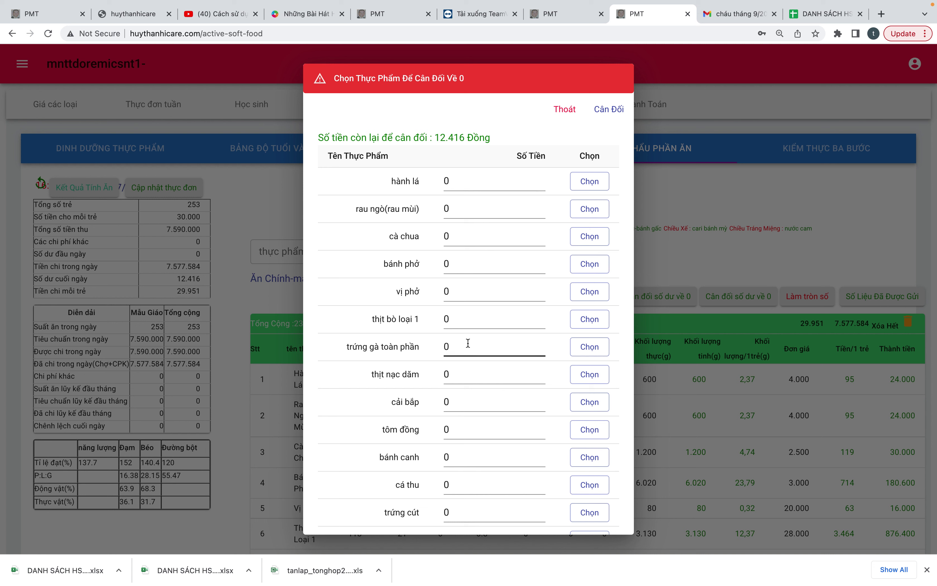
pyautogui.click(471, 379)
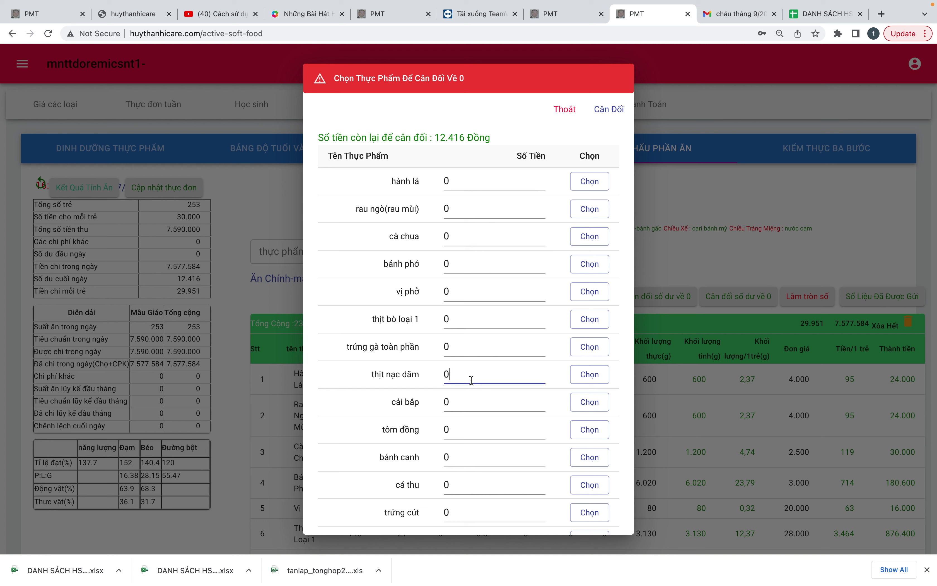
pyautogui.click(464, 182)
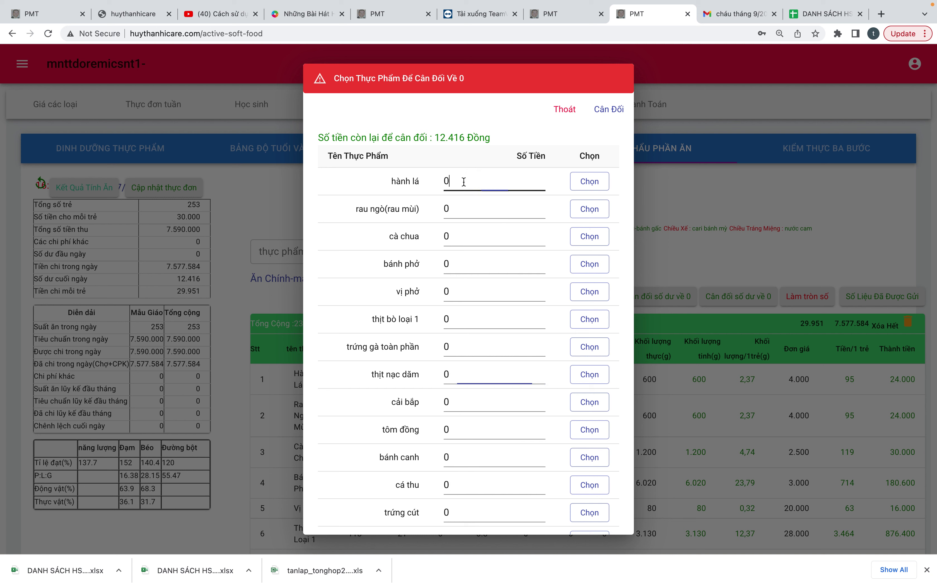
pyautogui.press('BackSpace')
pyautogui.write('416')
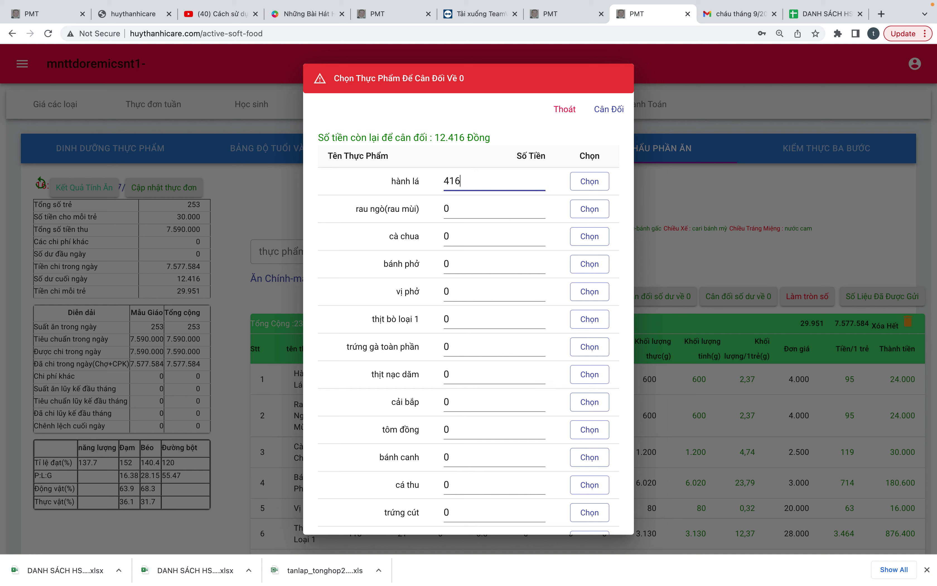
pyautogui.click(591, 182)
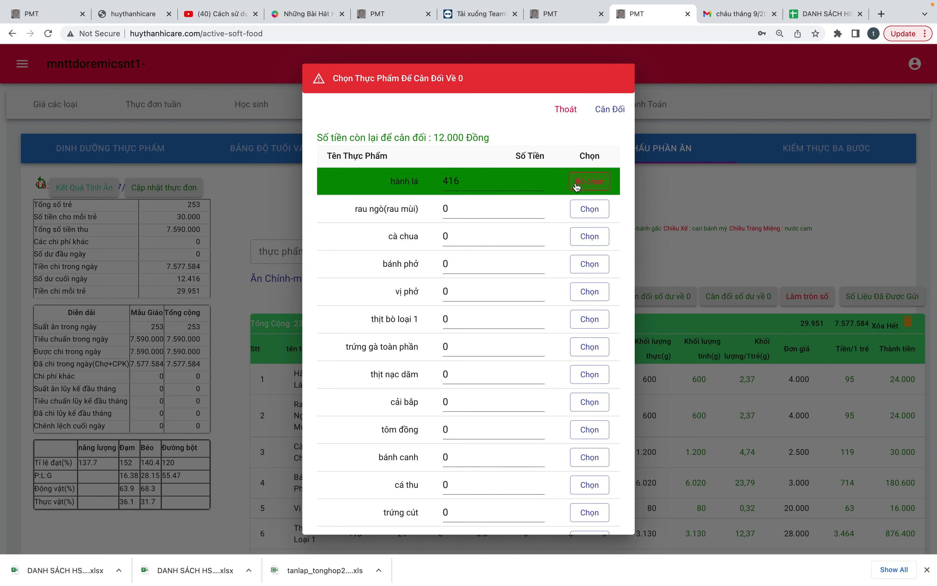
# - Allocate 6000 đồng of the remaining money to rau ngò (rau mùi)
pyautogui.click(480, 207)
pyautogui.press('BackSpace')
pyautogui.write('6000')
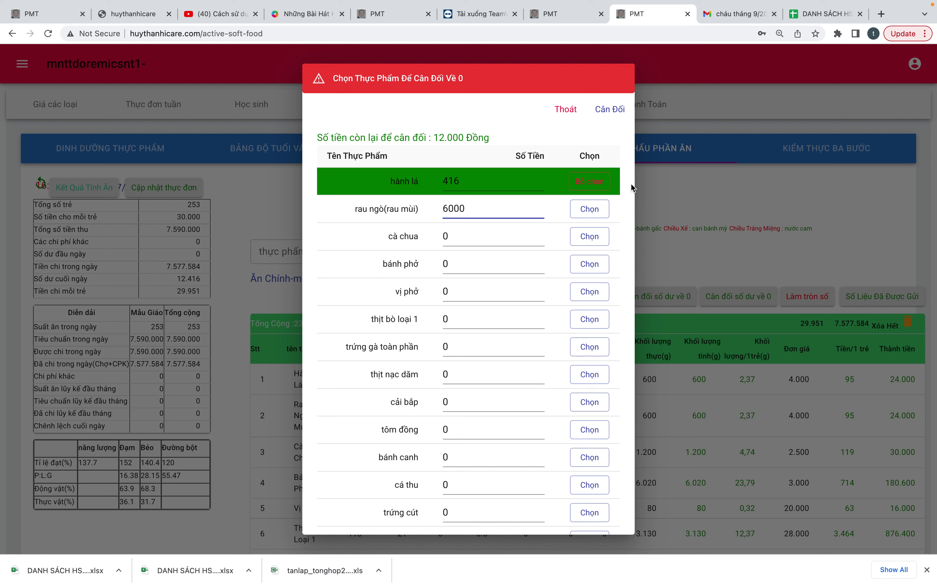
pyautogui.click(590, 210)
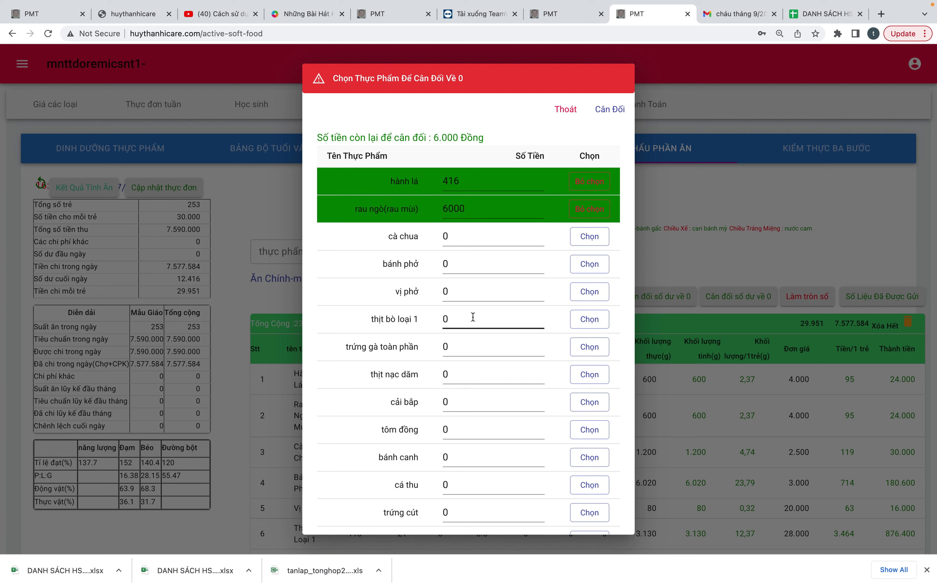
# - Allocate 6000 đồng to thịt nạc dăm and apply the balancing with the chosen foods
pyautogui.scroll(-3, 473, 317)
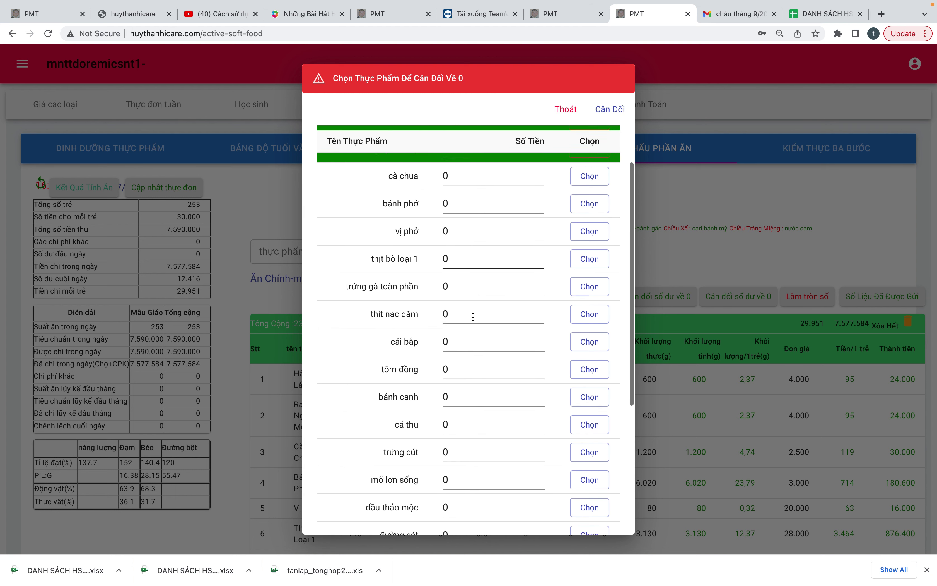
pyautogui.click(473, 317)
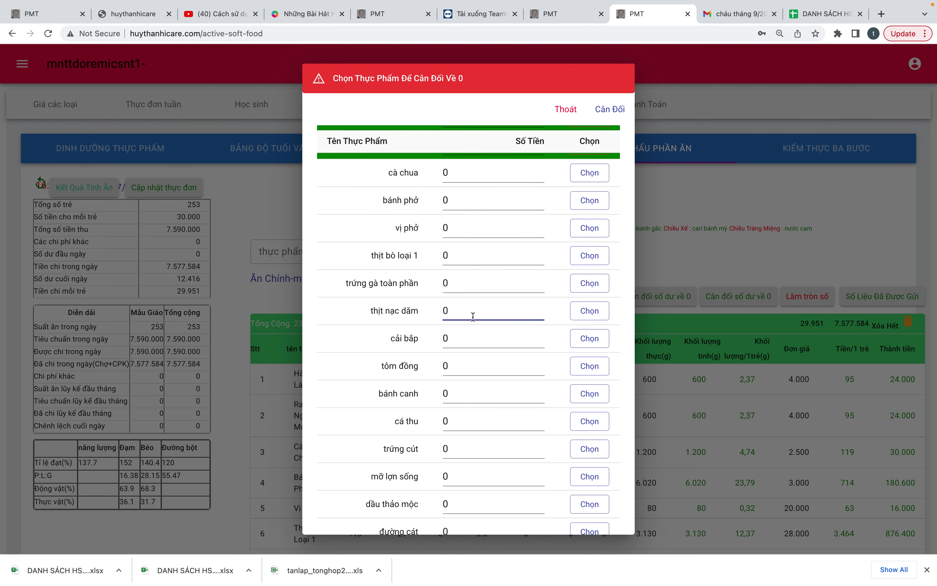
pyautogui.press('BackSpace')
pyautogui.write('6000')
pyautogui.click(592, 311)
pyautogui.click(608, 110)
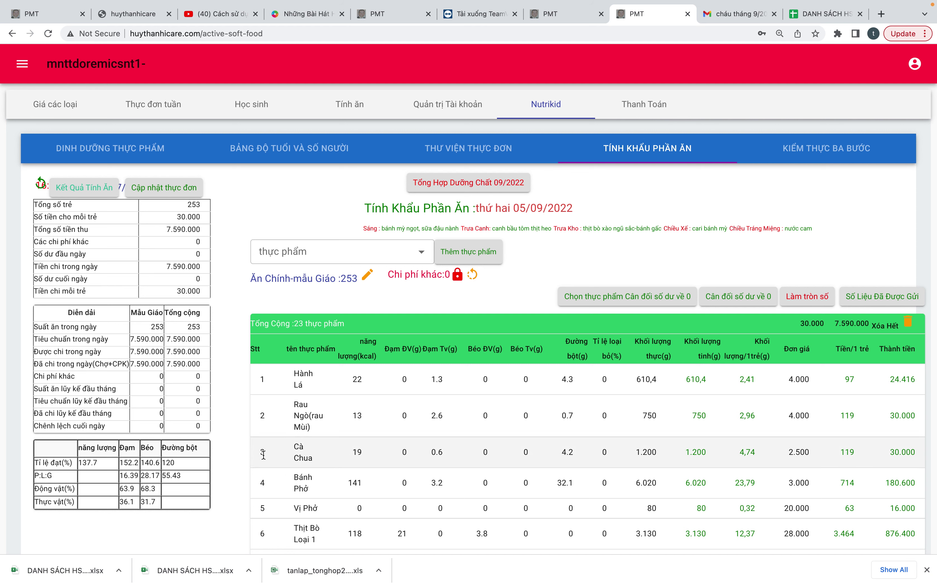
# - Examine the balanced weights and costs of all foods in the 05/09/2022 ration table
pyautogui.scroll(-5, 278, 477)
pyautogui.scroll(5, 278, 478)
pyautogui.scroll(-15, 278, 477)
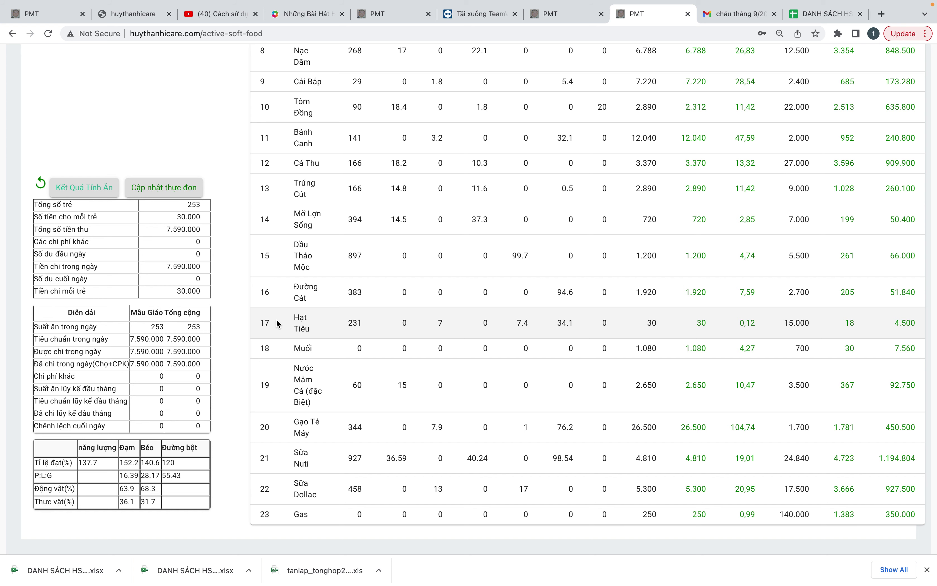
pyautogui.scroll(1, 349, 59)
pyautogui.scroll(5, 349, 59)
pyautogui.scroll(1, 349, 59)
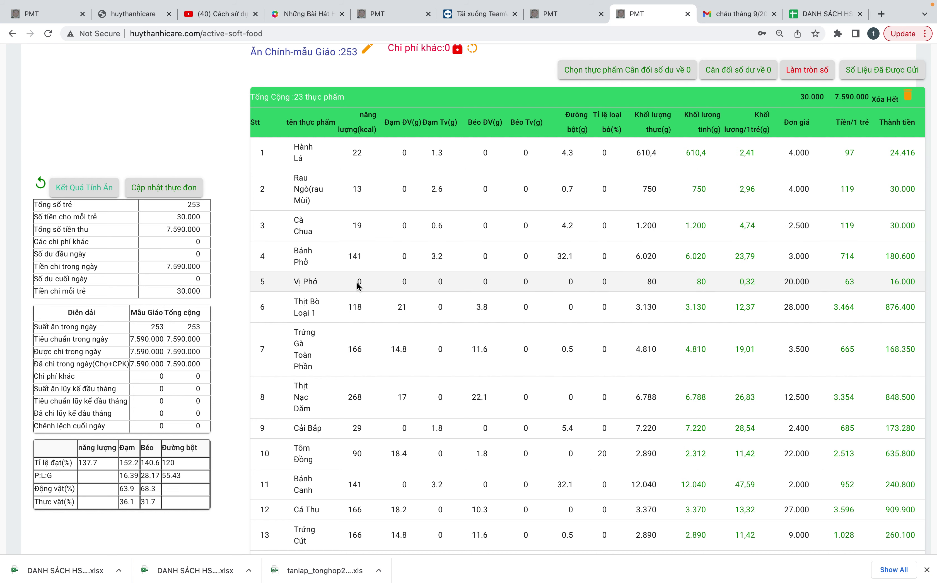
# - Unlock the ration table and open the vị phở row for editing, including its actual weight and unit price
pyautogui.scroll(2, 359, 286)
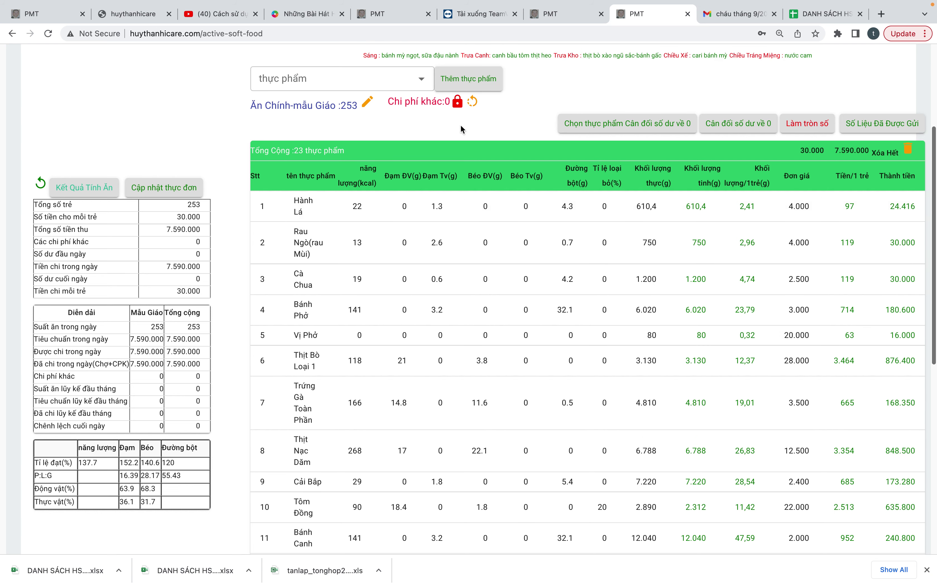
pyautogui.click(459, 102)
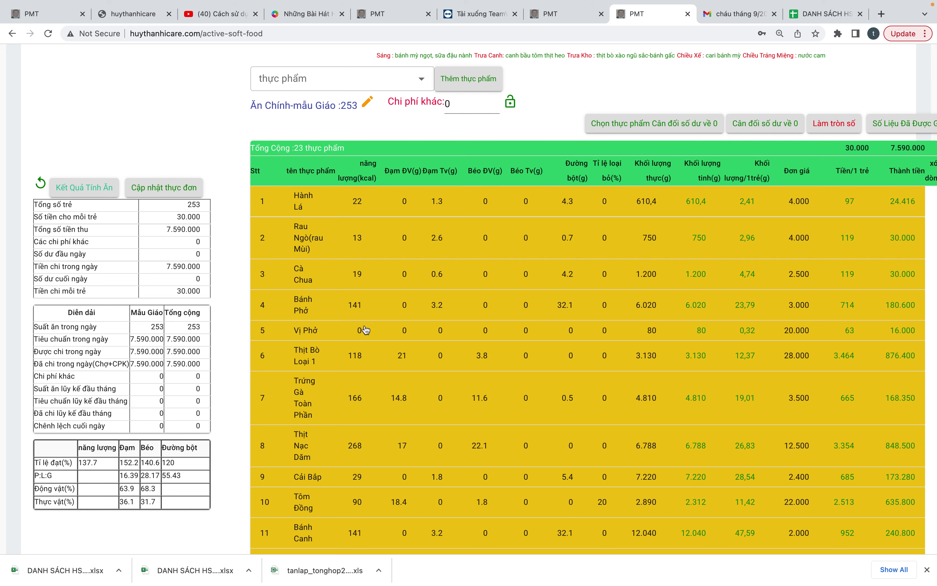
pyautogui.click(402, 333)
pyautogui.click(684, 329)
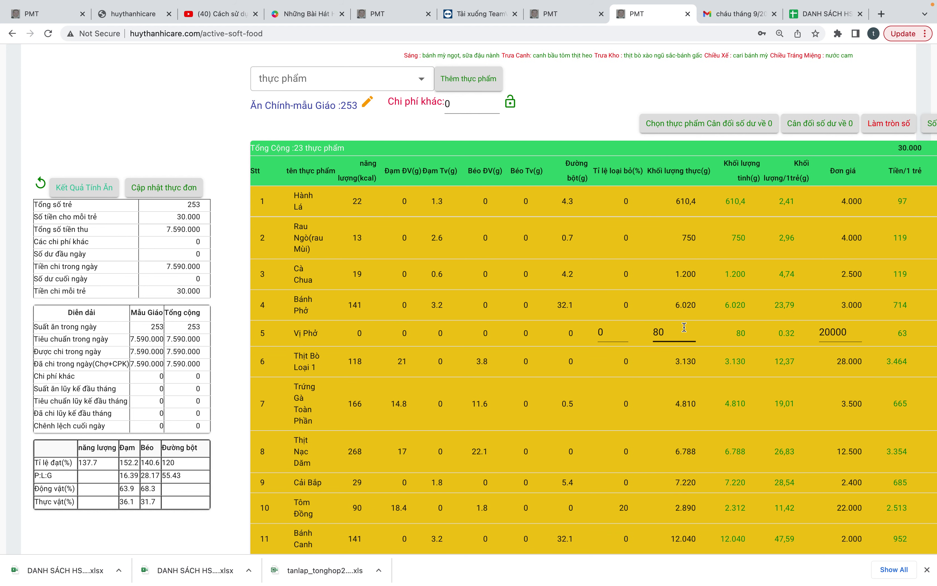
pyautogui.click(848, 333)
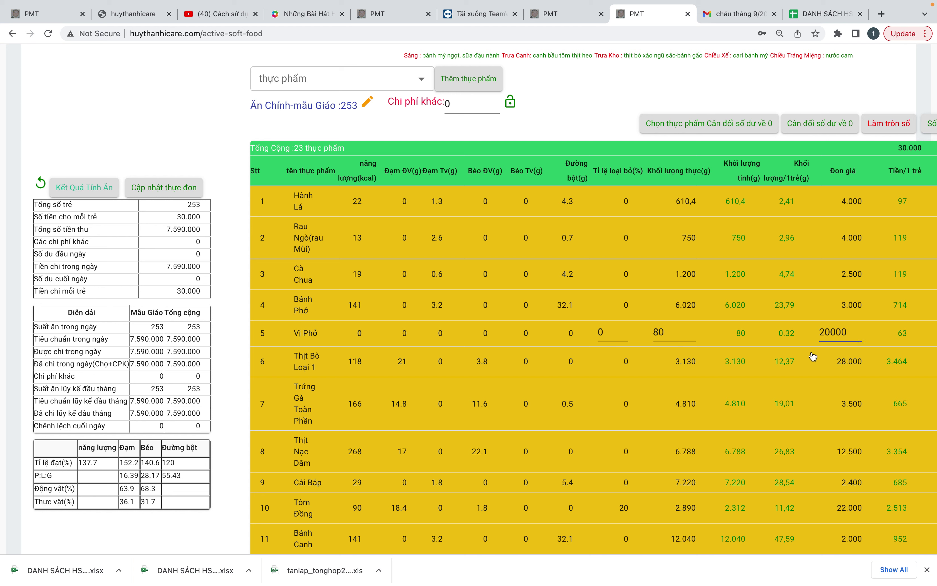
# - Reduce the page zoom to 100% and delete vị phở from the 05/09/2022 ration
pyautogui.rightClick(698, 366)
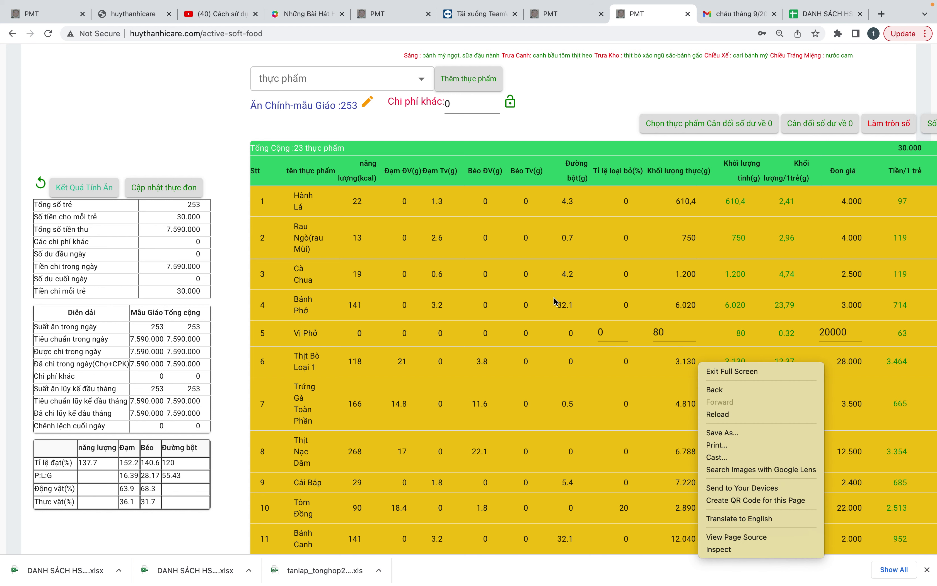
pyautogui.click(521, 374)
pyautogui.click(925, 34)
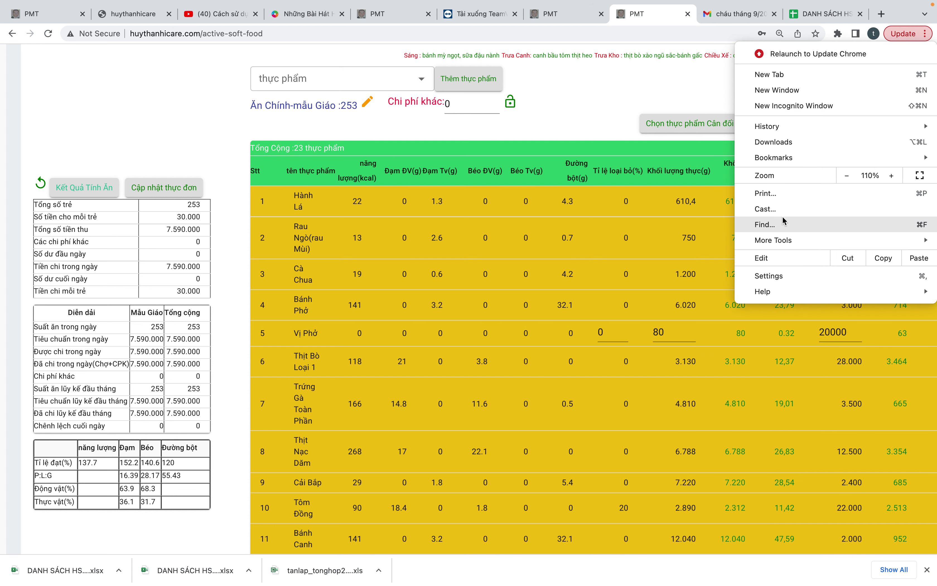
pyautogui.click(847, 176)
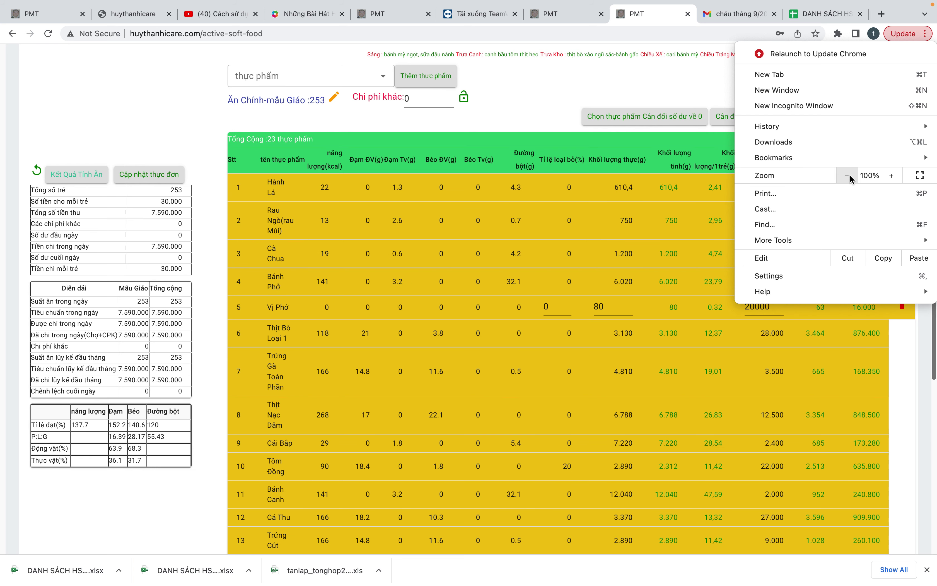
pyautogui.click(903, 348)
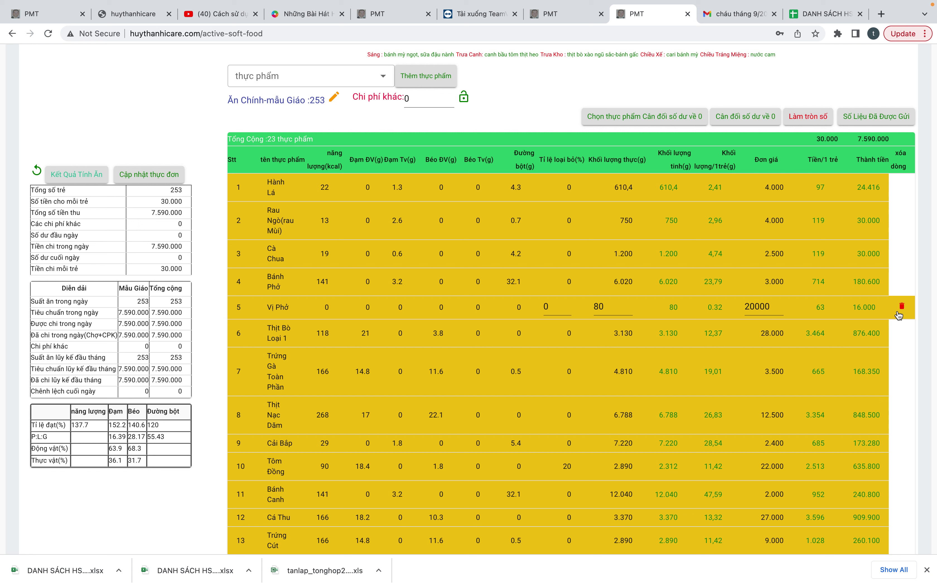
pyautogui.click(902, 307)
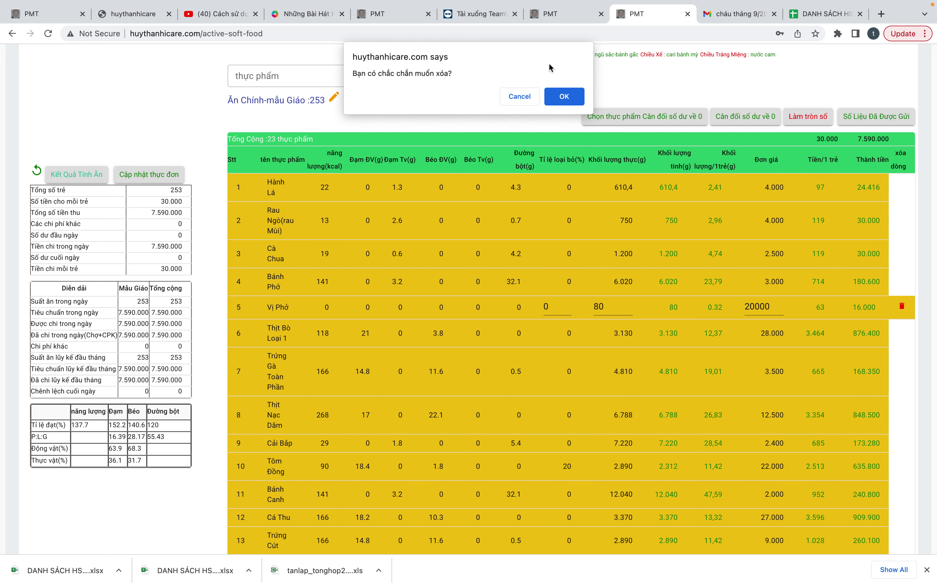
pyautogui.click(567, 100)
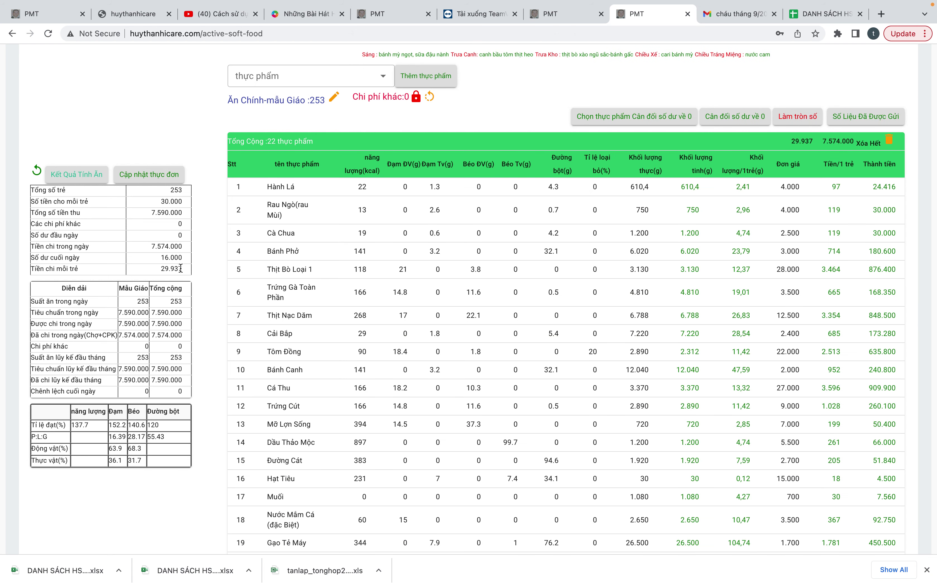
# - View the foods available to add, and look at the new-food form for the sản phẩm chế biến group without adding anything
pyautogui.click(299, 80)
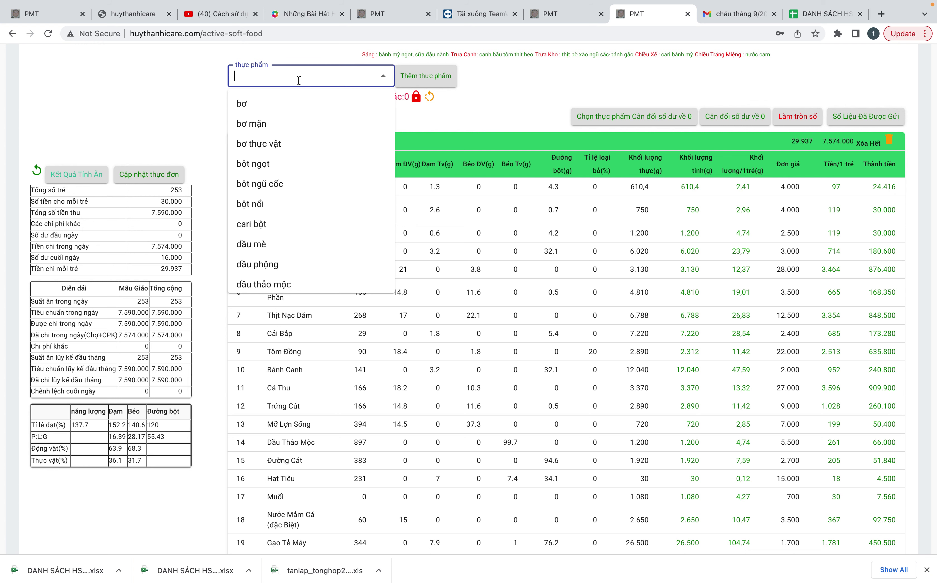
pyautogui.scroll(5, 299, 80)
pyautogui.click(116, 137)
pyautogui.click(105, 196)
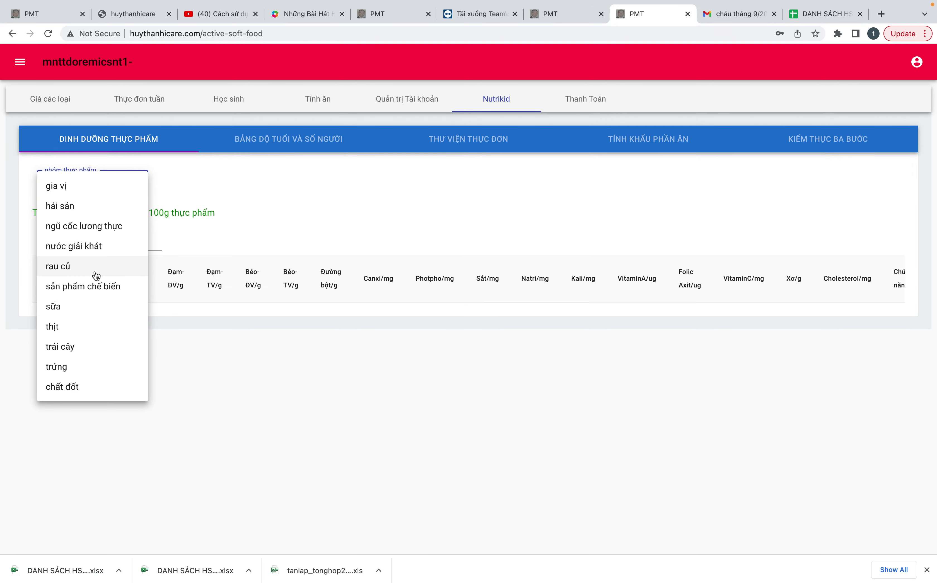
pyautogui.click(99, 286)
pyautogui.click(185, 191)
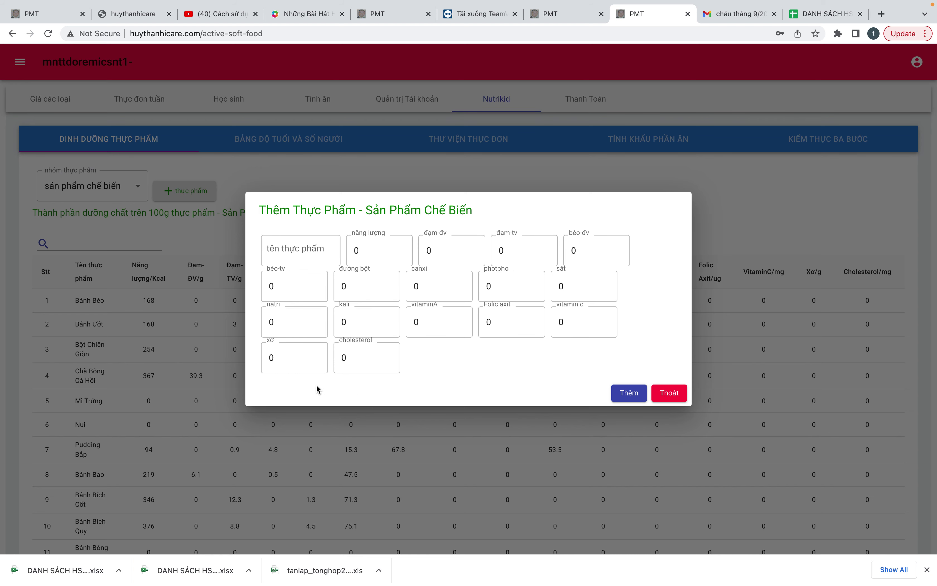
pyautogui.click(666, 399)
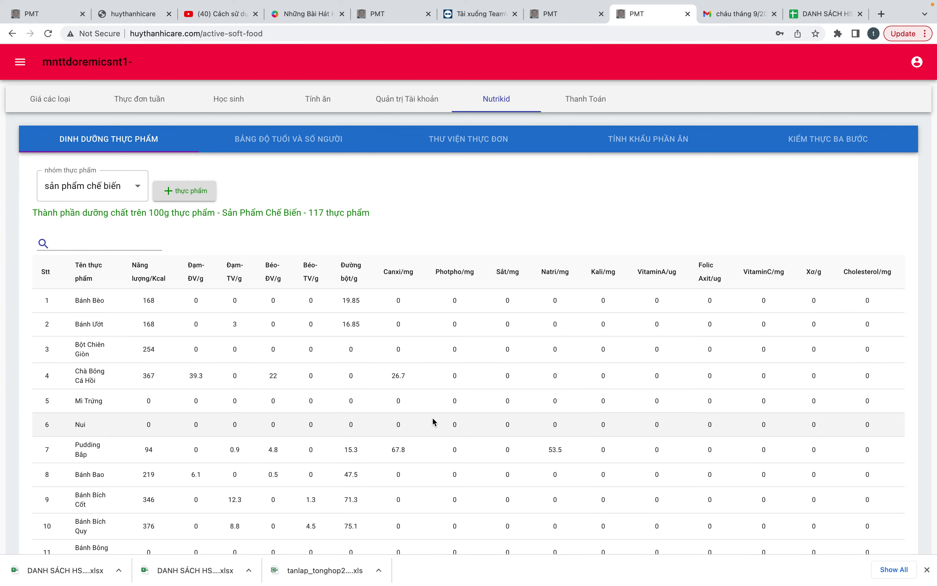
# - Reopen the 05/09/2022 ration calculation of the Ăn Chính meal for Mẫu Giáo and check its food list
pyautogui.click(638, 137)
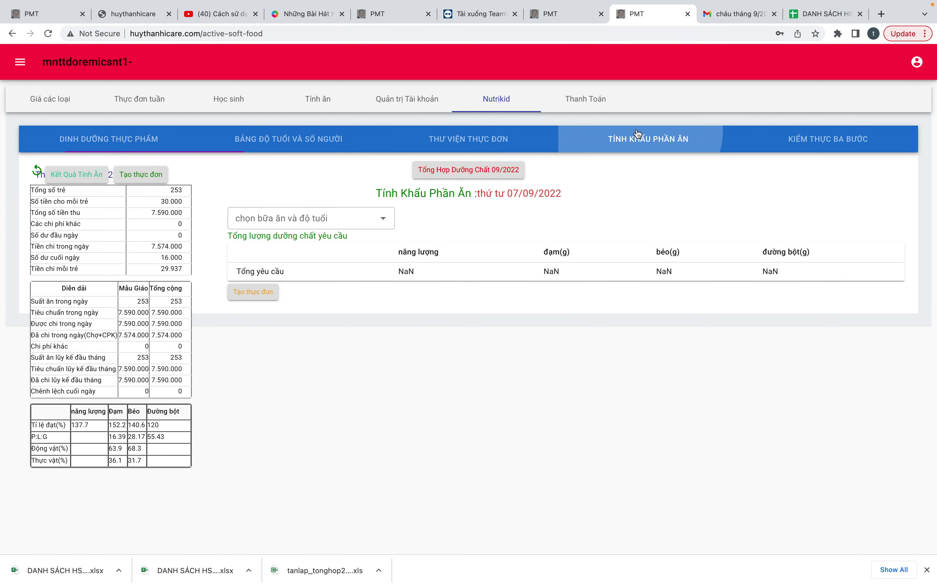
pyautogui.click(37, 170)
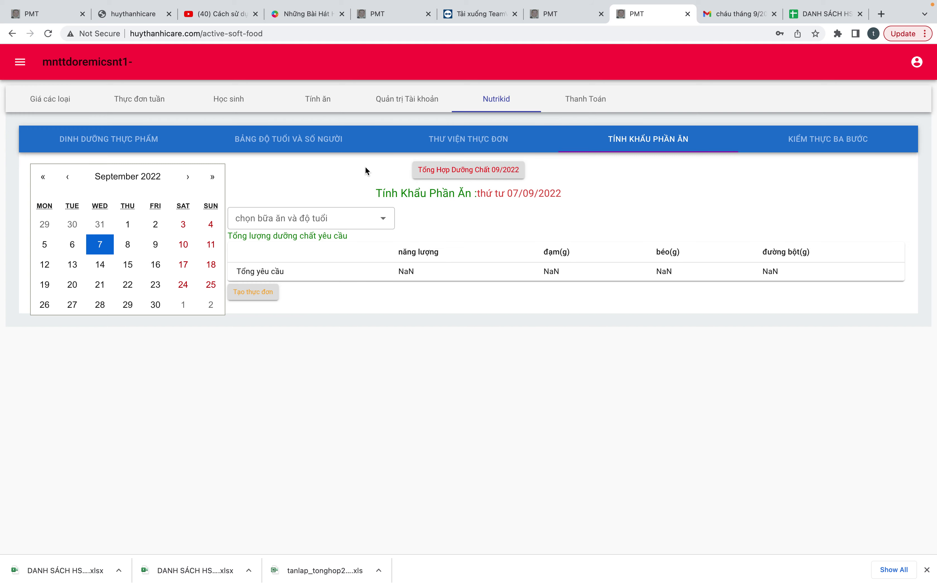
pyautogui.click(326, 103)
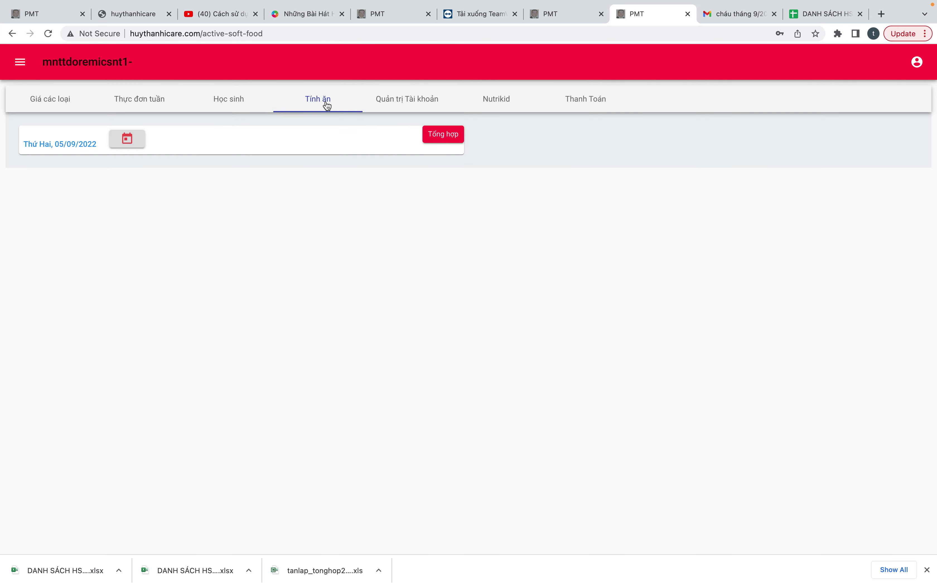
pyautogui.click(501, 107)
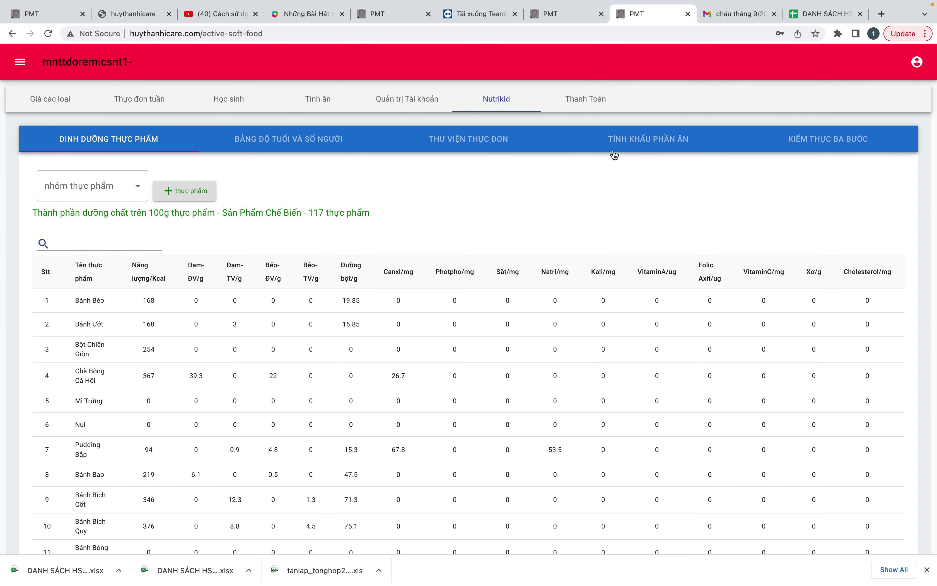
pyautogui.click(616, 149)
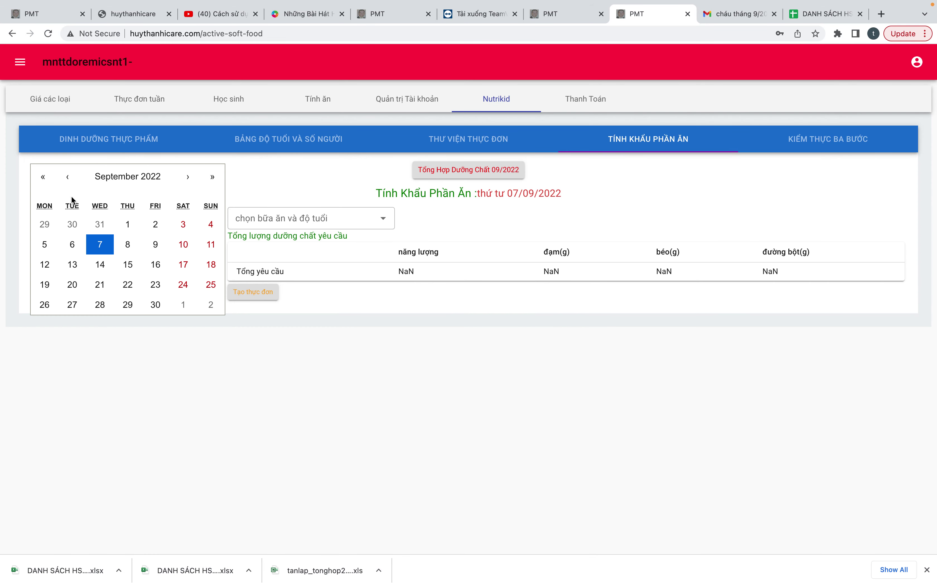
pyautogui.click(46, 249)
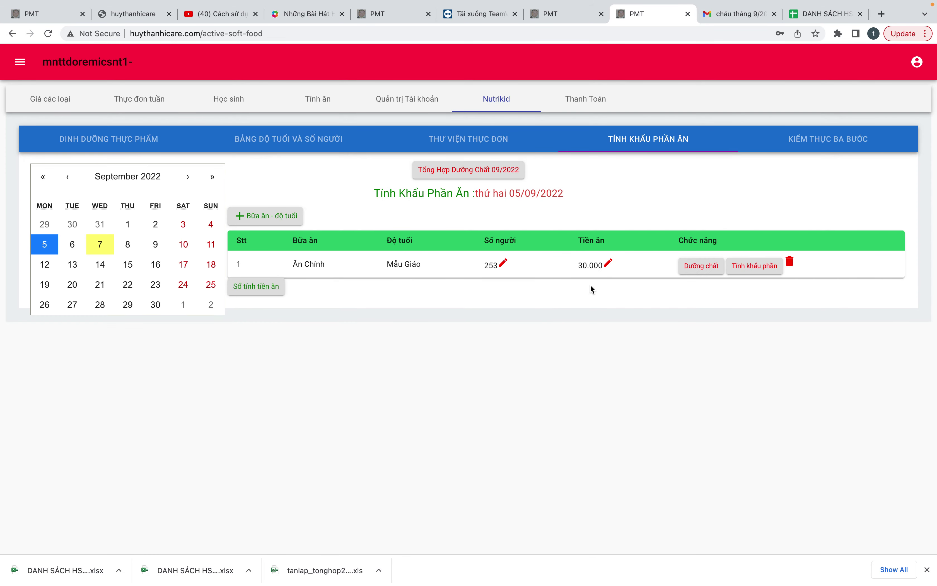
pyautogui.click(761, 267)
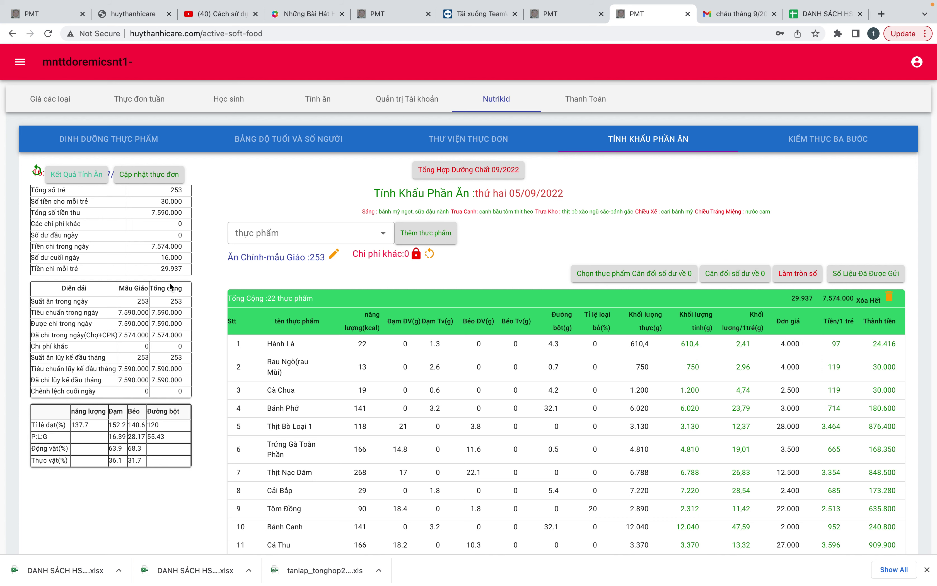
pyautogui.scroll(-6, 364, 486)
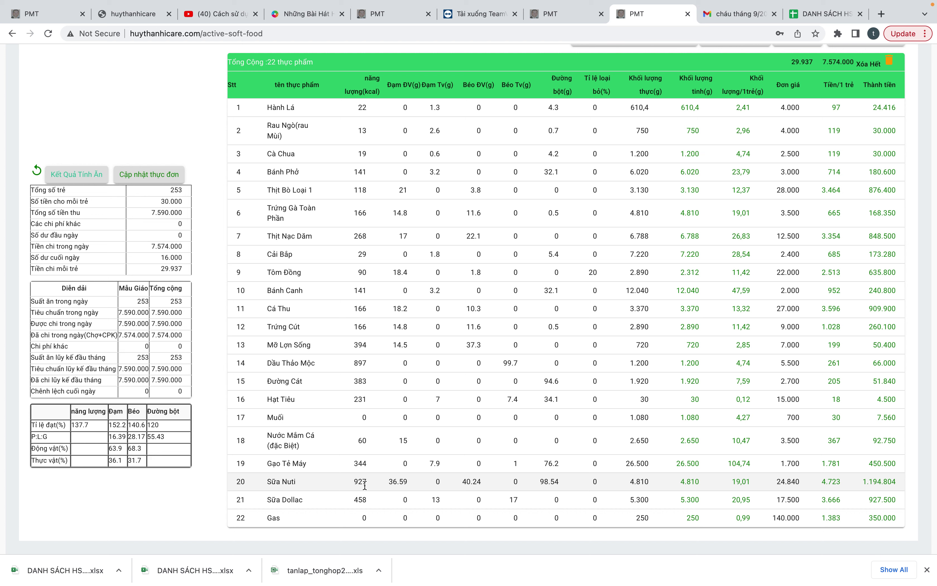
pyautogui.scroll(6, 294, 388)
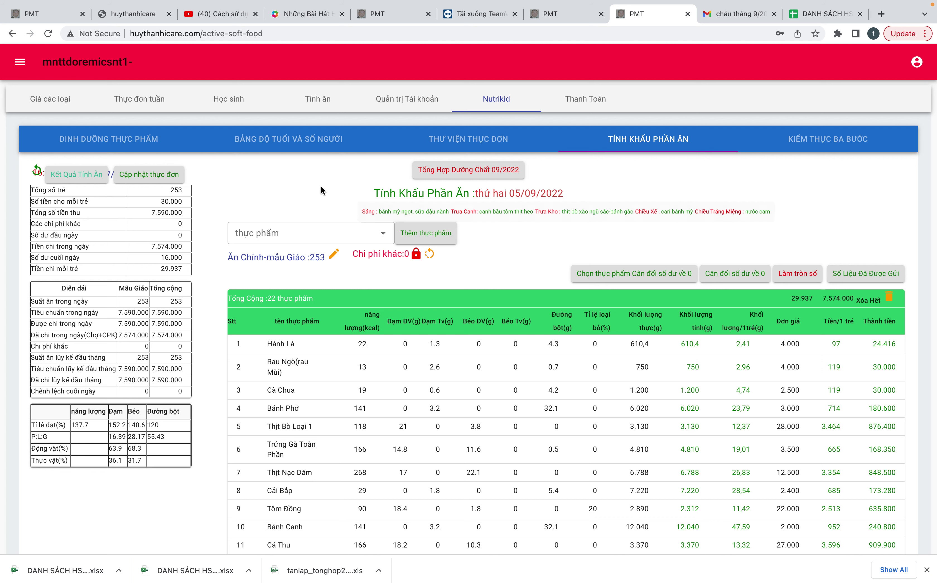
pyautogui.click(639, 273)
pyautogui.click(503, 168)
pyautogui.press('BackSpace')
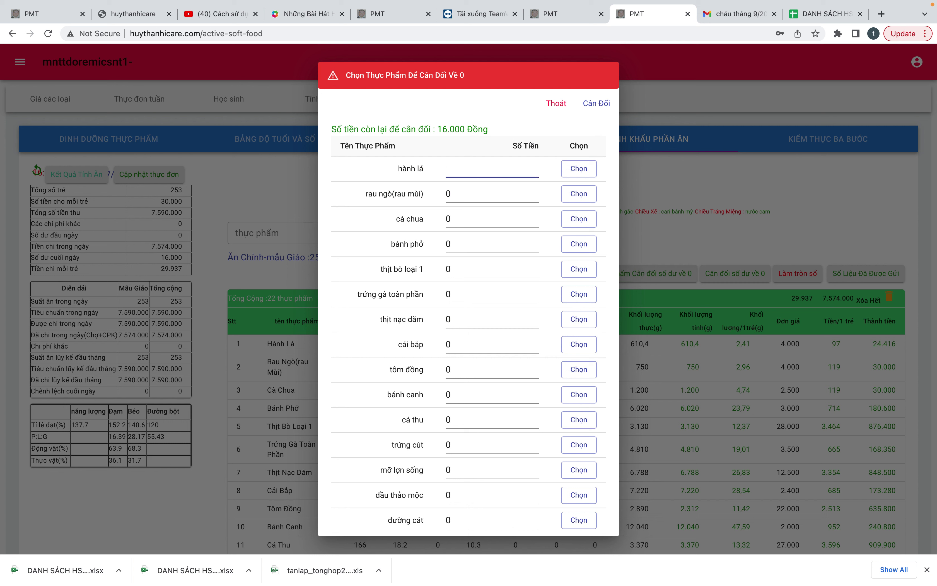
pyautogui.write('6000')
pyautogui.click(593, 165)
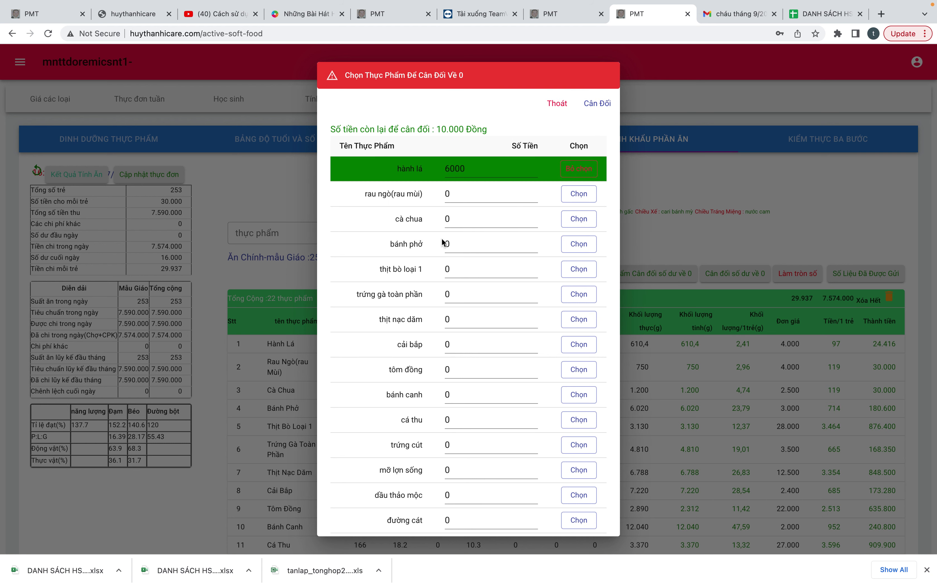
pyautogui.scroll(-5, 460, 247)
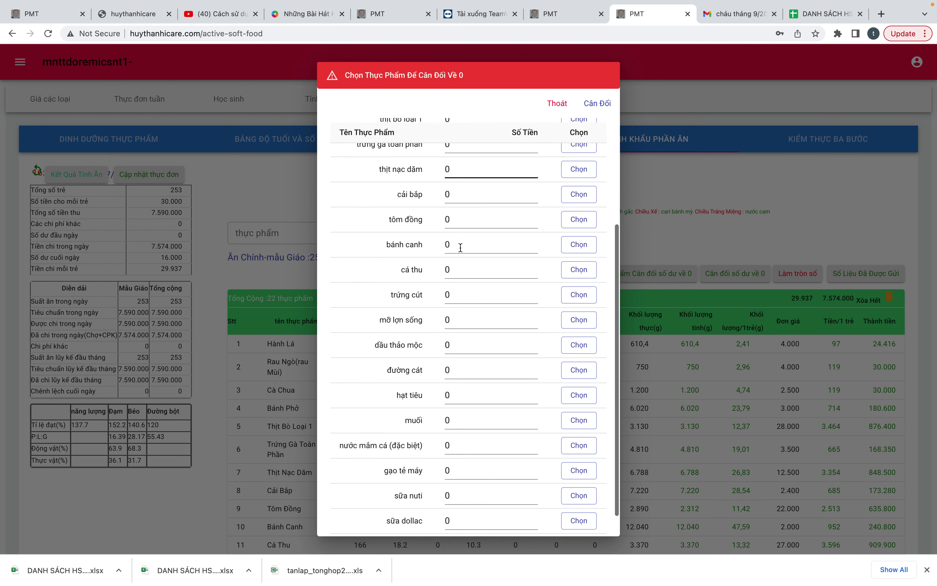
pyautogui.scroll(1, 464, 199)
pyautogui.scroll(4, 463, 199)
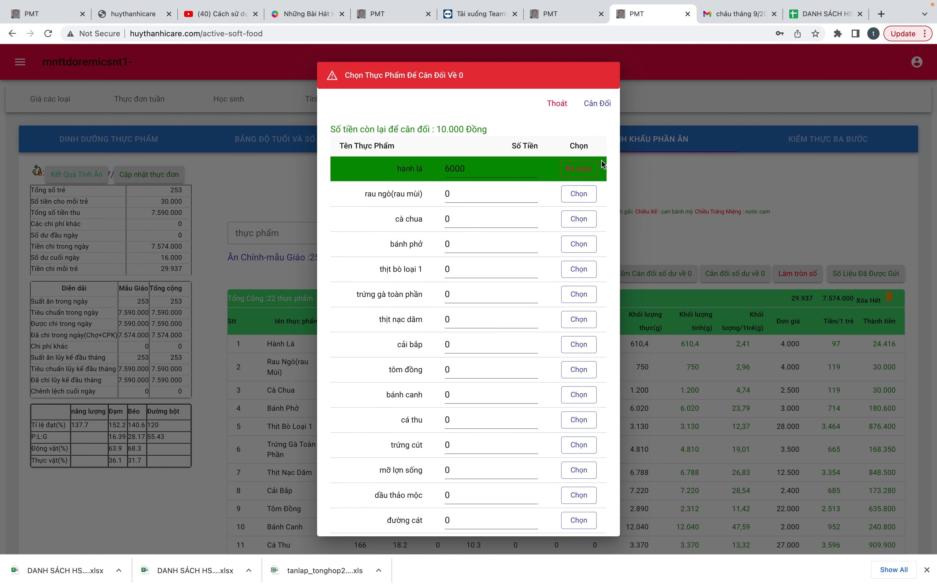
pyautogui.click(587, 170)
pyautogui.click(561, 104)
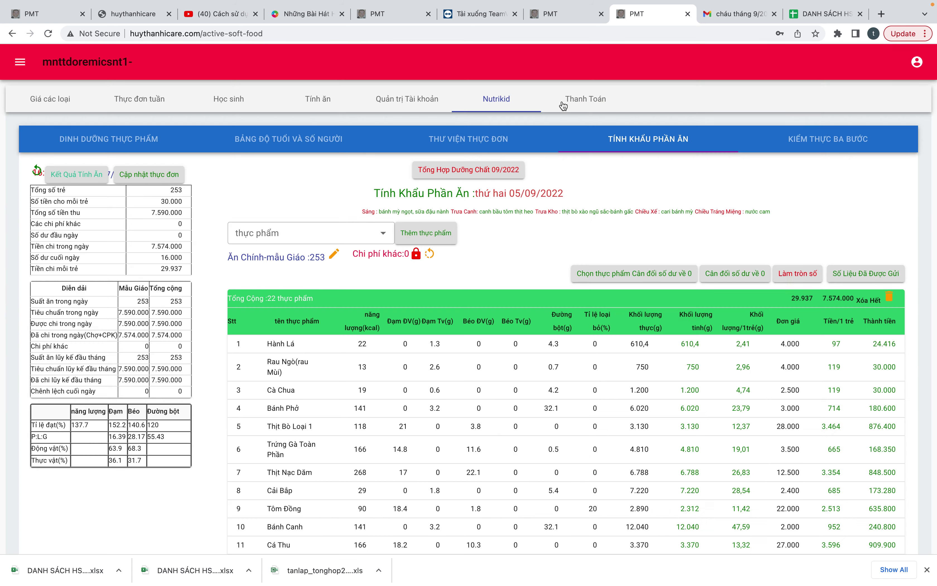
# - Unlock the ration table and delete the Cải Bắp row, confirming the deletion
pyautogui.scroll(-3, 520, 366)
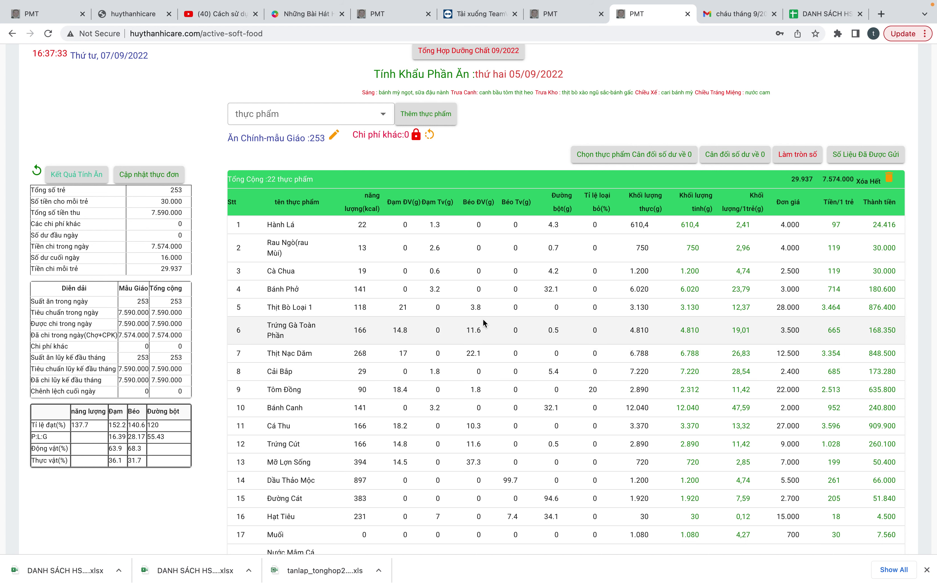
pyautogui.click(415, 135)
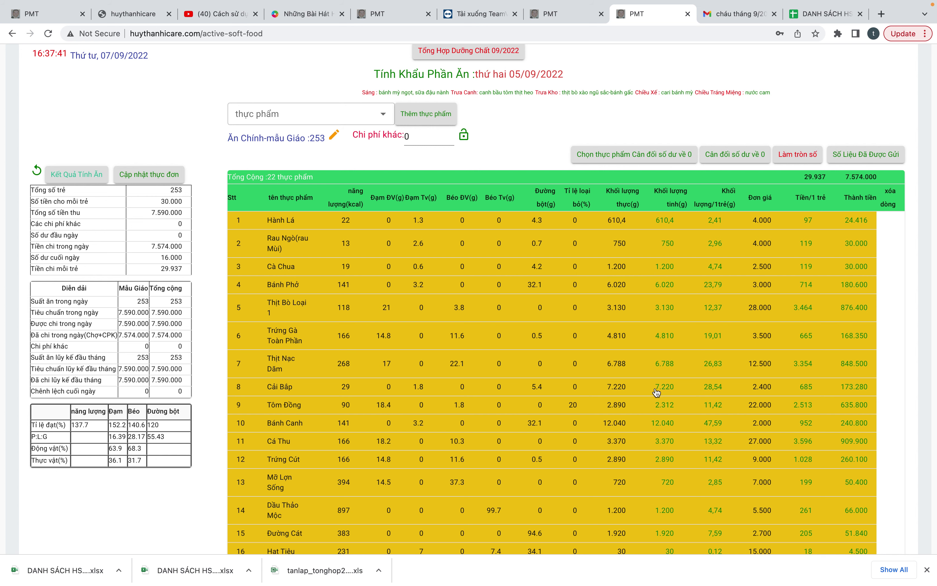
pyautogui.click(681, 388)
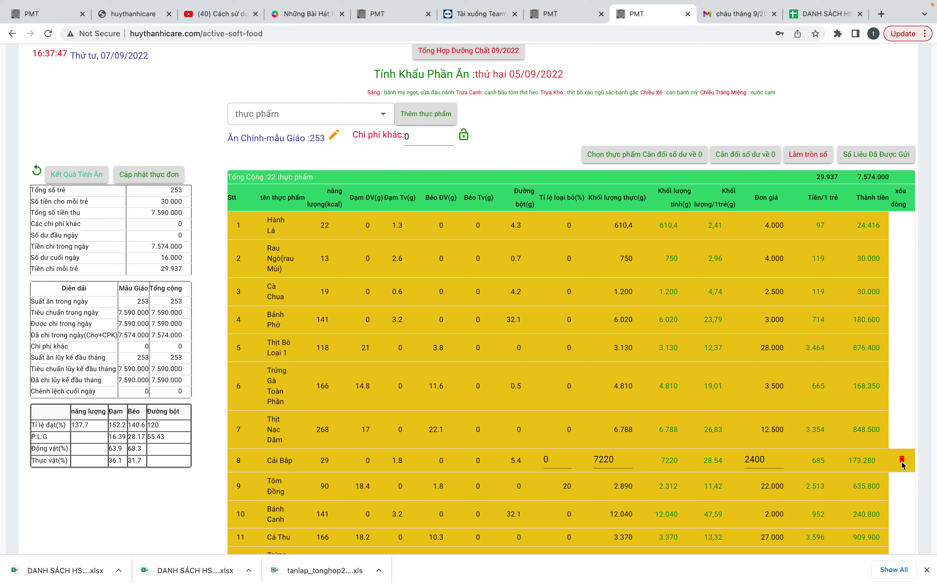
pyautogui.click(902, 461)
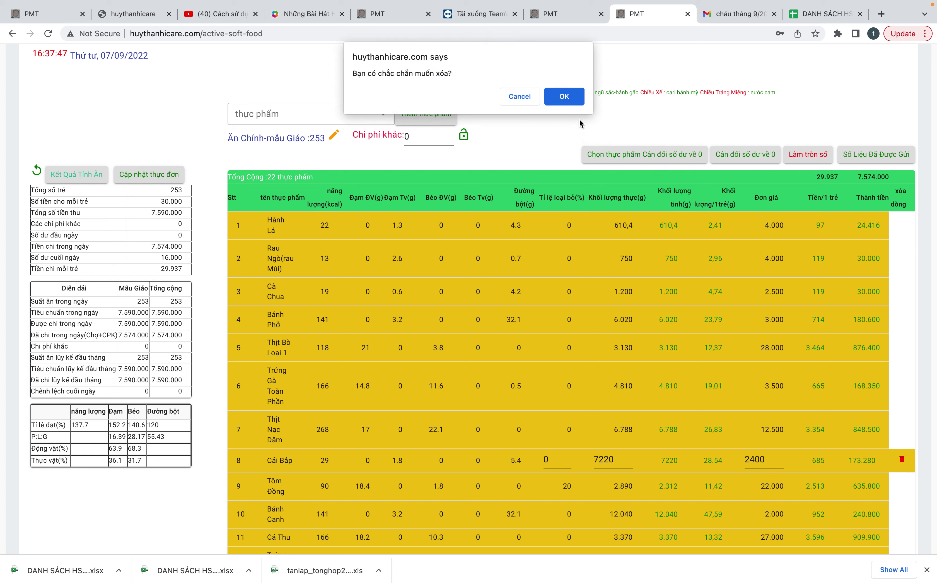
pyautogui.click(560, 103)
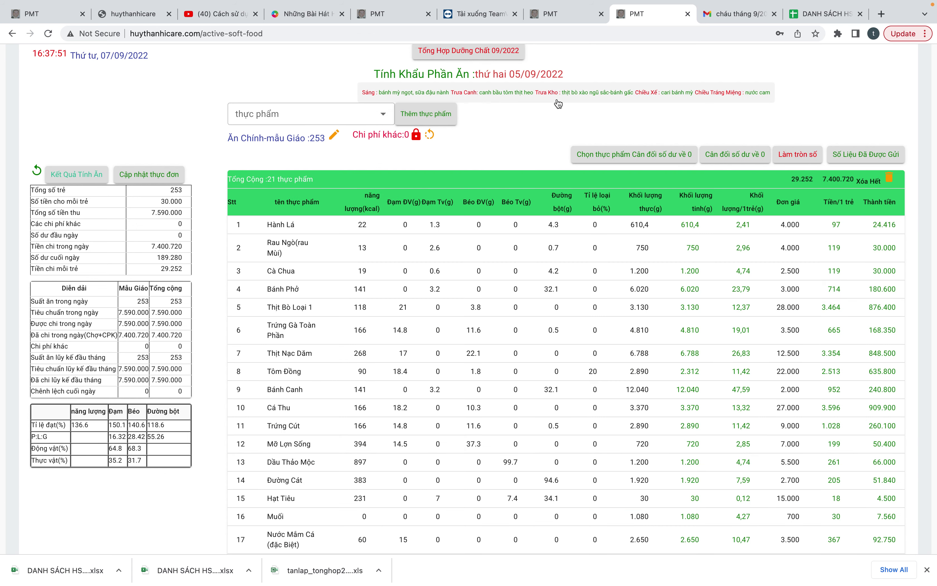
# - Add the food bí(bầu) to the 05/09/2022 ration and check its row in the food list
pyautogui.click(343, 117)
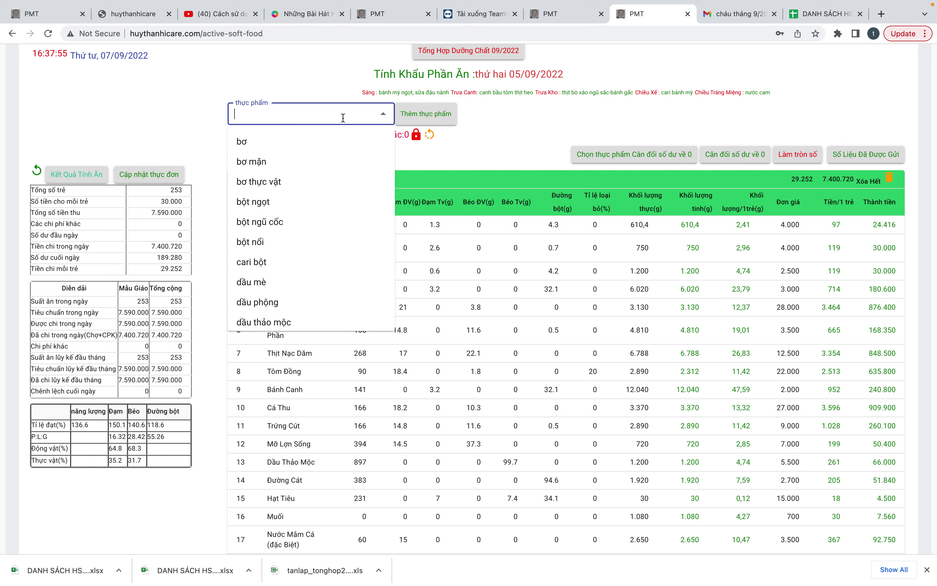
pyautogui.write('bàu')
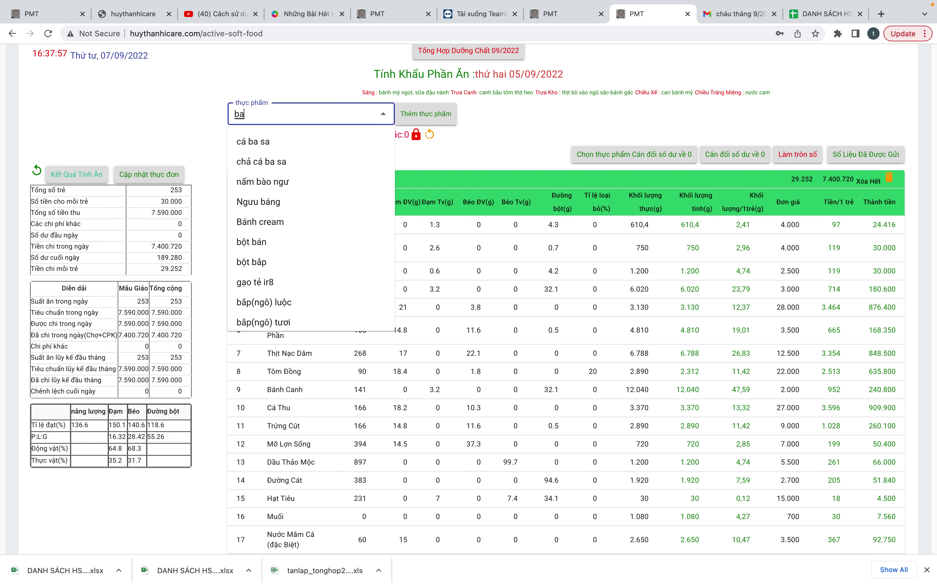
pyautogui.write('a')
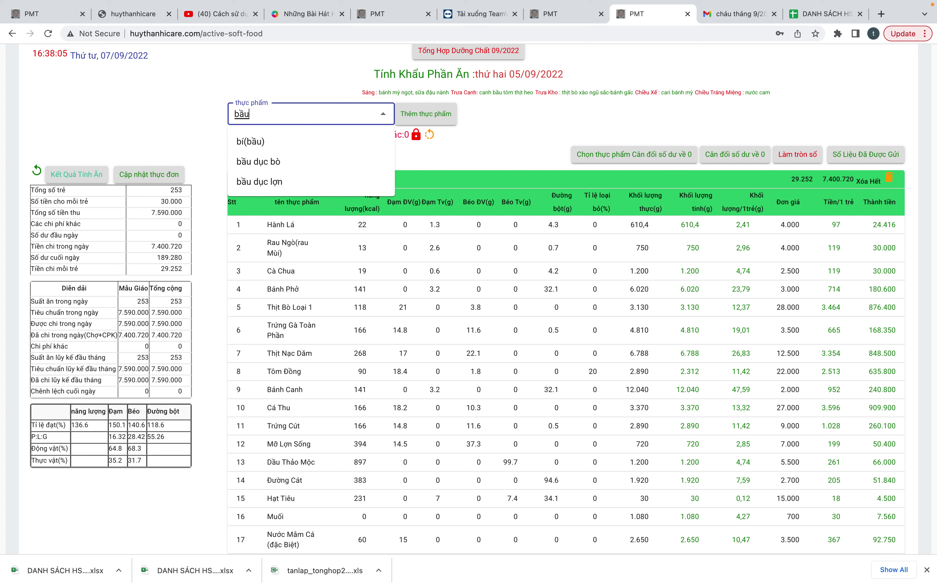
pyautogui.click(341, 146)
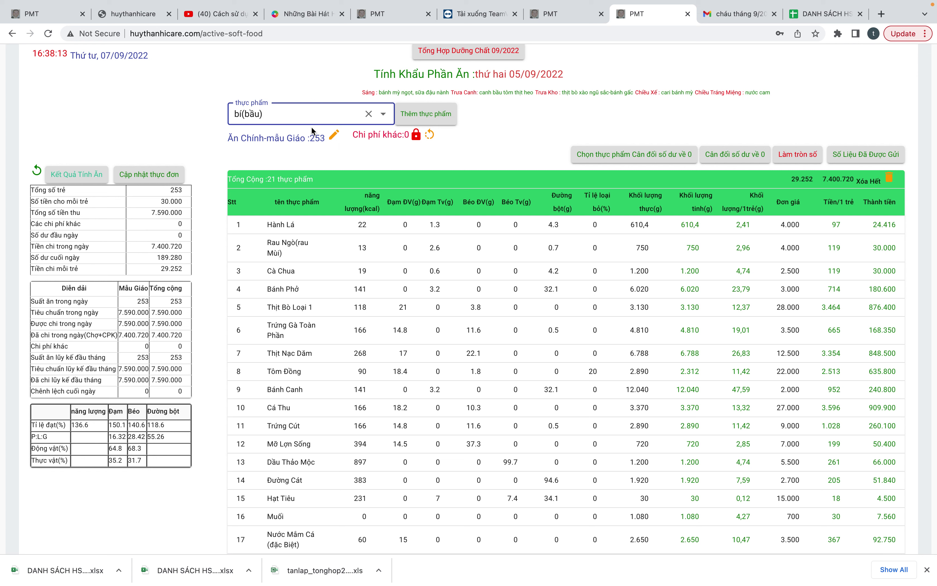
pyautogui.click(425, 121)
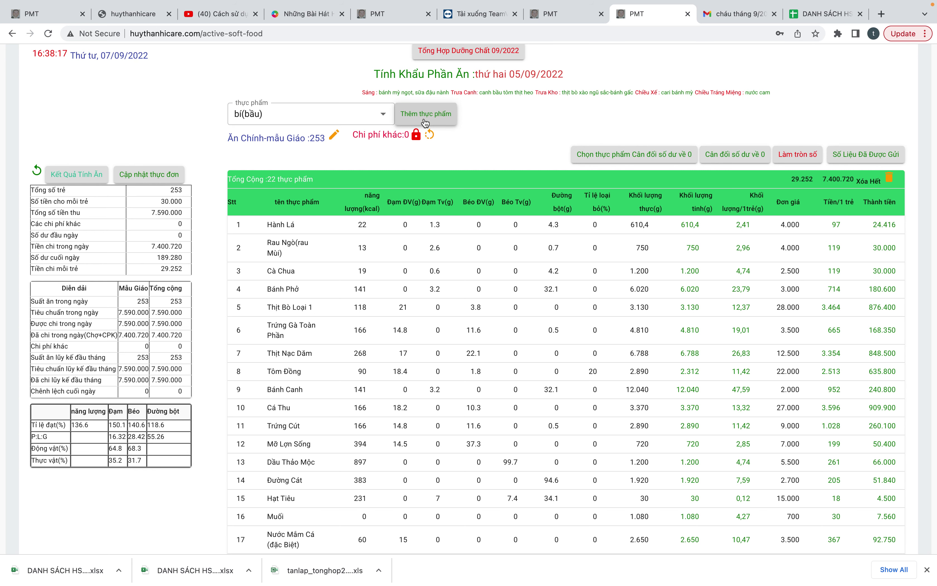
pyautogui.scroll(-3, 424, 122)
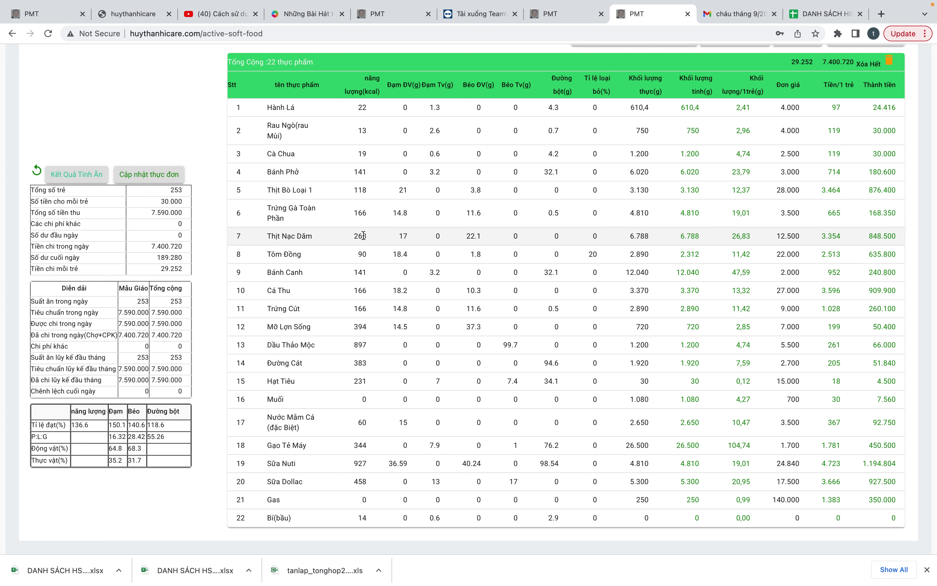
# - Balance the remaining money to 0 by allocating 189280 đồng to thịt nạc dăm and applying the balance
pyautogui.scroll(4, 388, 230)
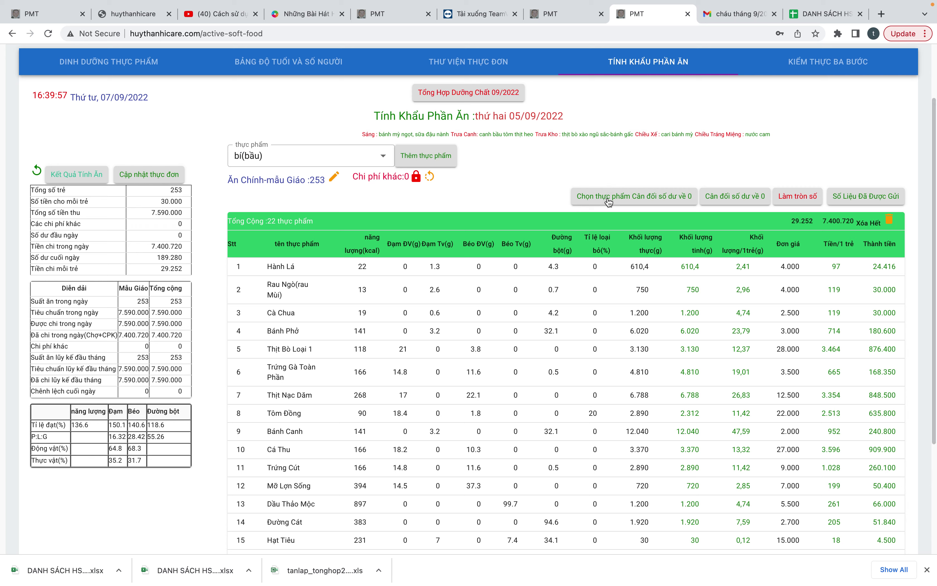
pyautogui.click(608, 197)
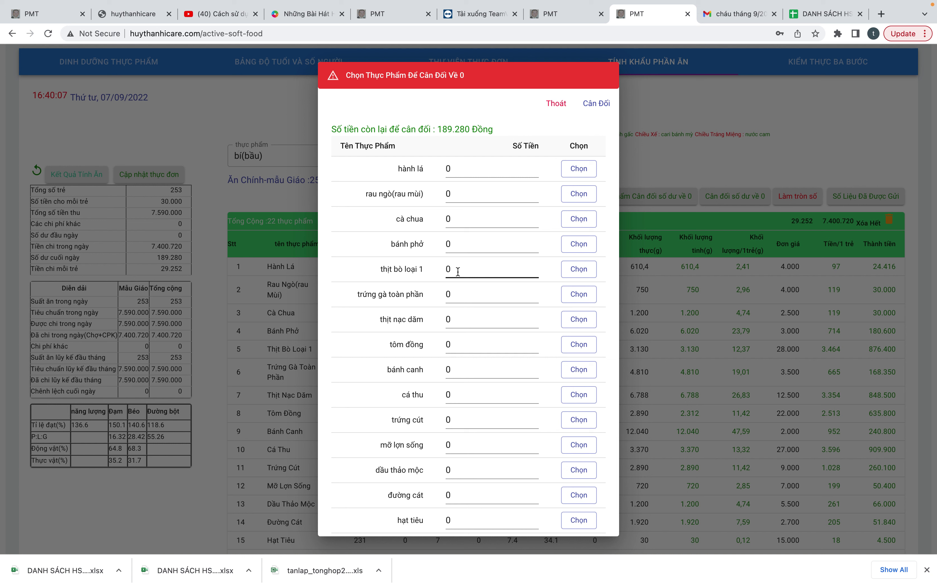
pyautogui.scroll(-5, 459, 271)
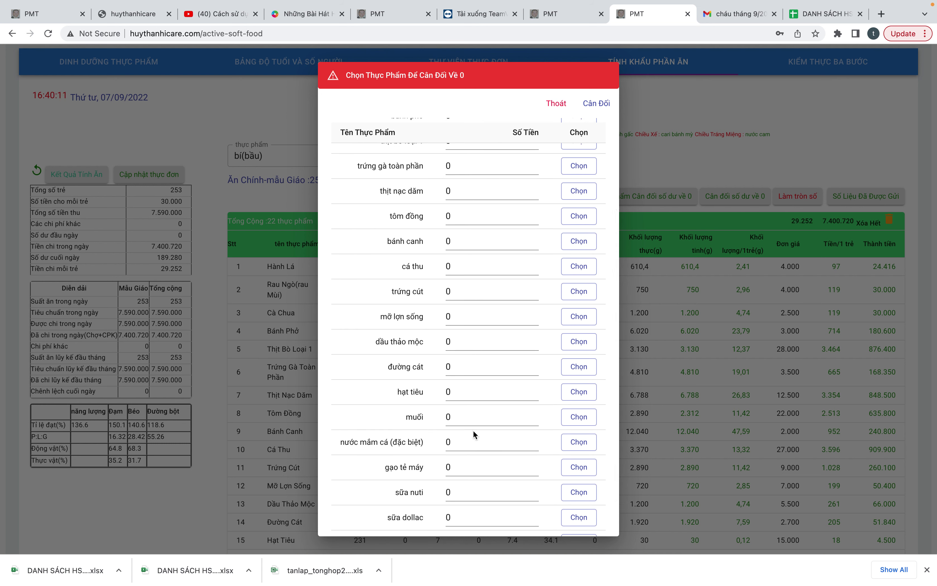
pyautogui.scroll(-2, 473, 430)
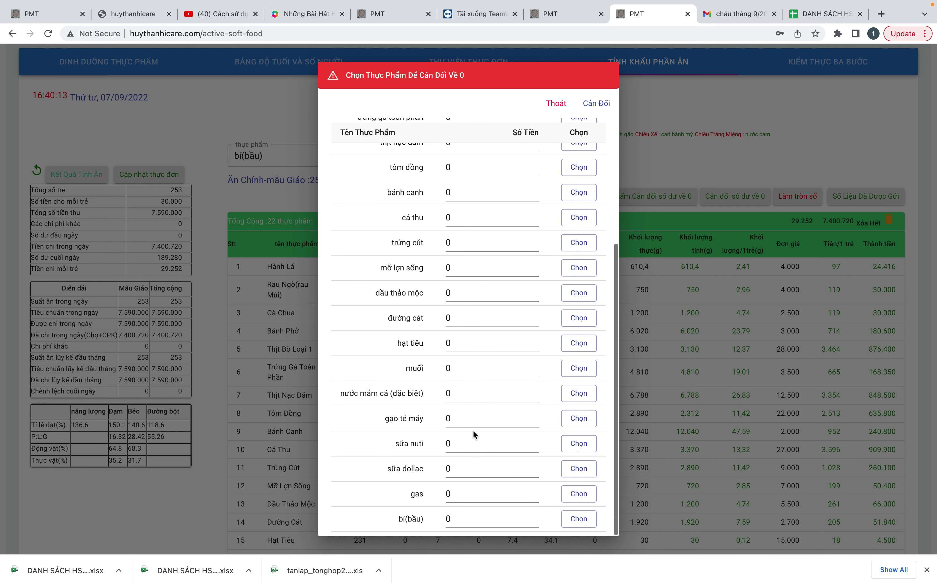
pyautogui.scroll(2, 473, 430)
pyautogui.scroll(2, 473, 430)
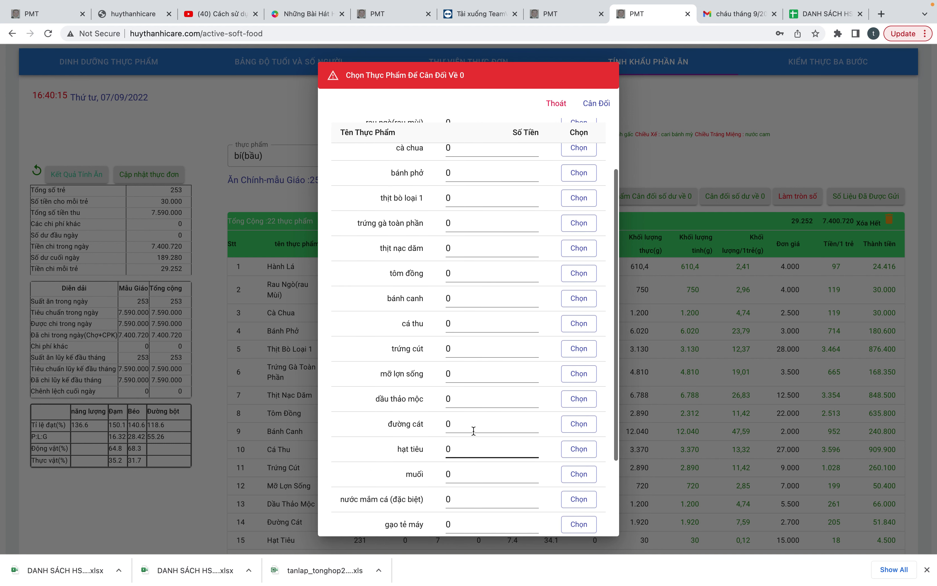
pyautogui.click(460, 251)
pyautogui.press('BackSpace')
pyautogui.write('1')
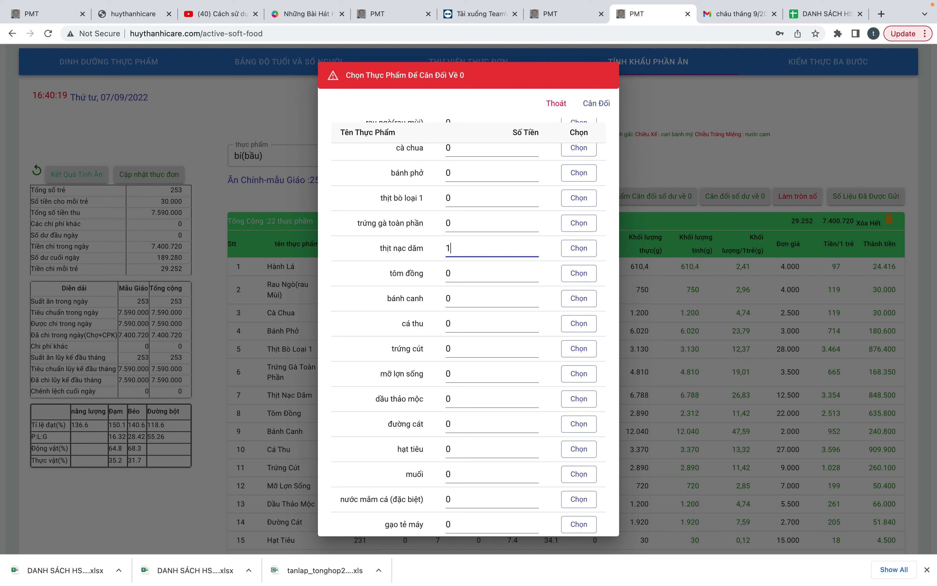
pyautogui.write('89')
pyautogui.write('280')
pyautogui.click(581, 243)
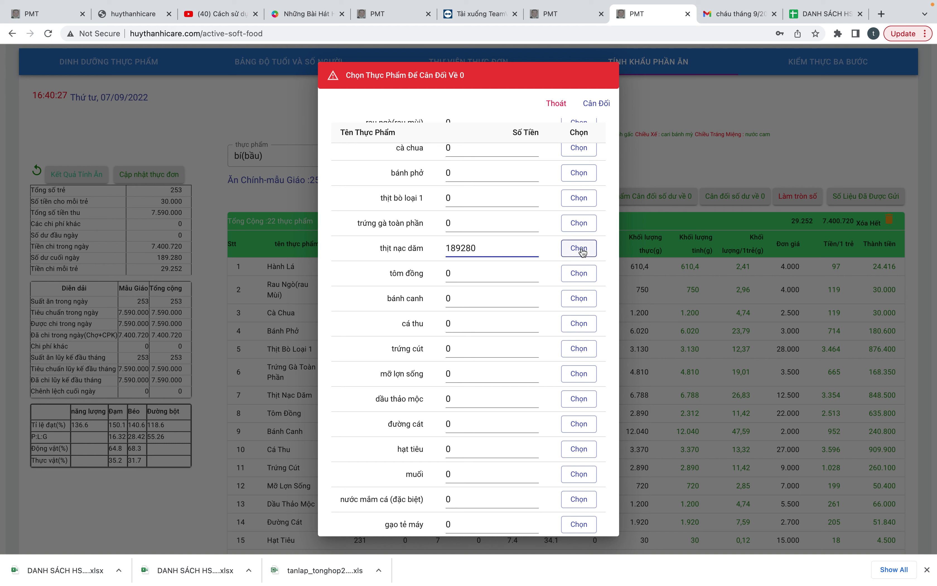
pyautogui.scroll(3, 582, 250)
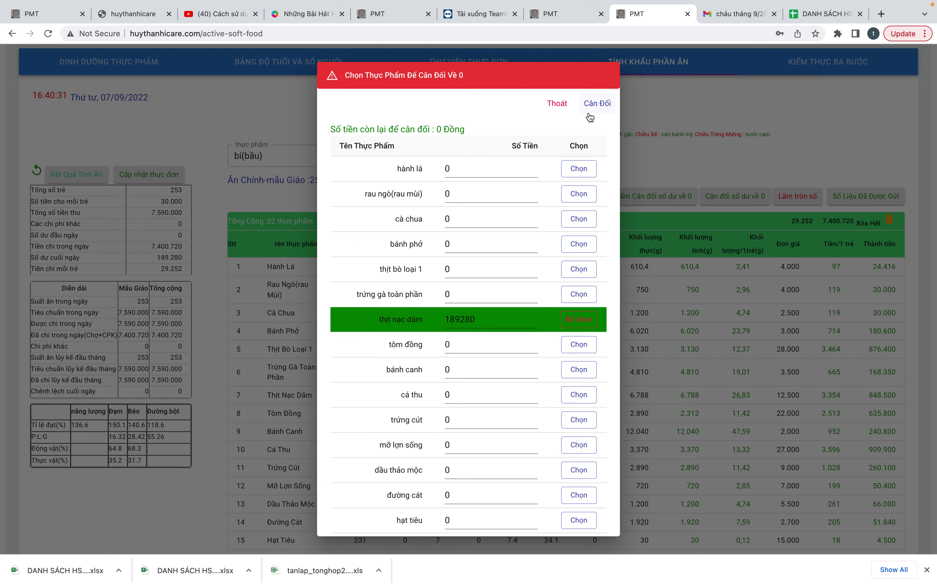
pyautogui.click(598, 103)
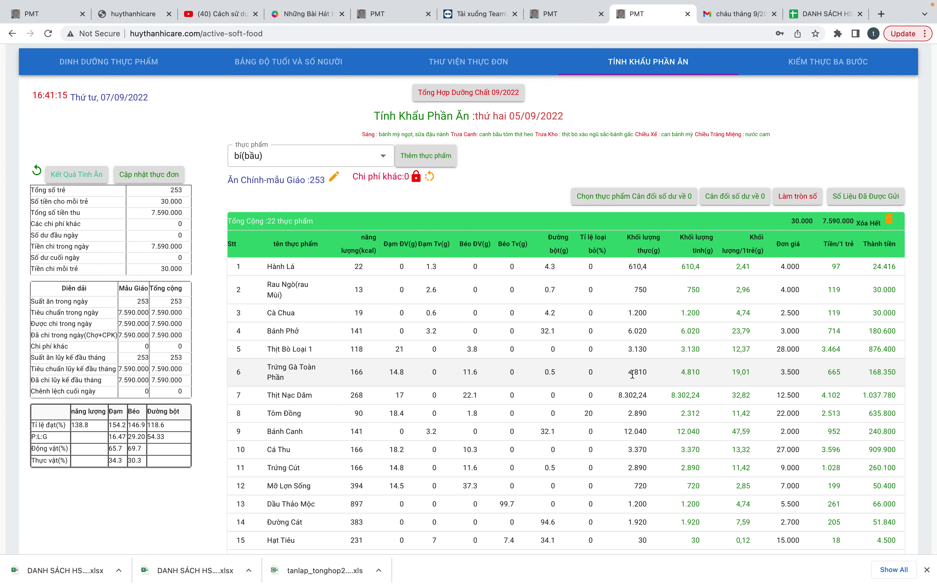
# - Return to the 05/09/2022 meal list and select Ăn Chính-Nhà Trẻ as a new meal and age group
pyautogui.scroll(3, 620, 374)
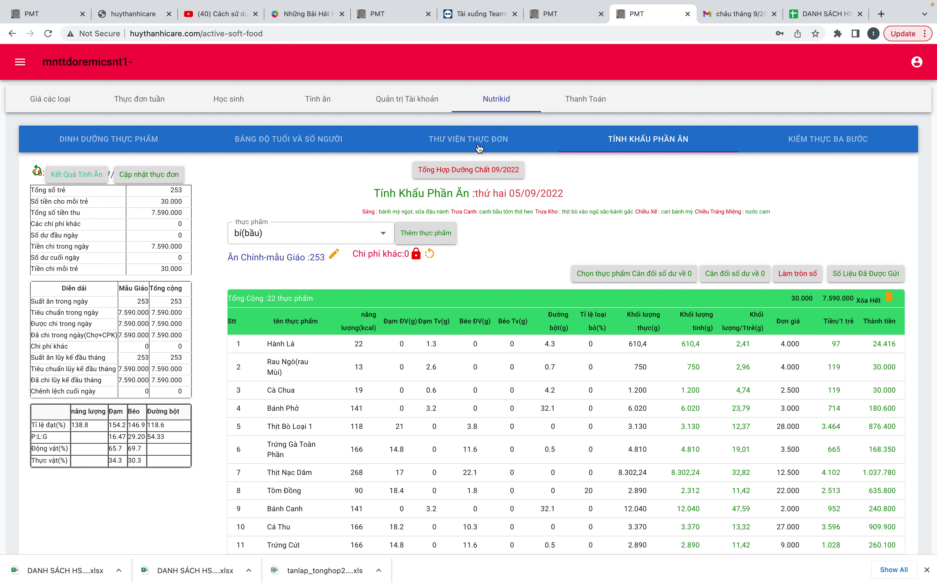
pyautogui.click(38, 171)
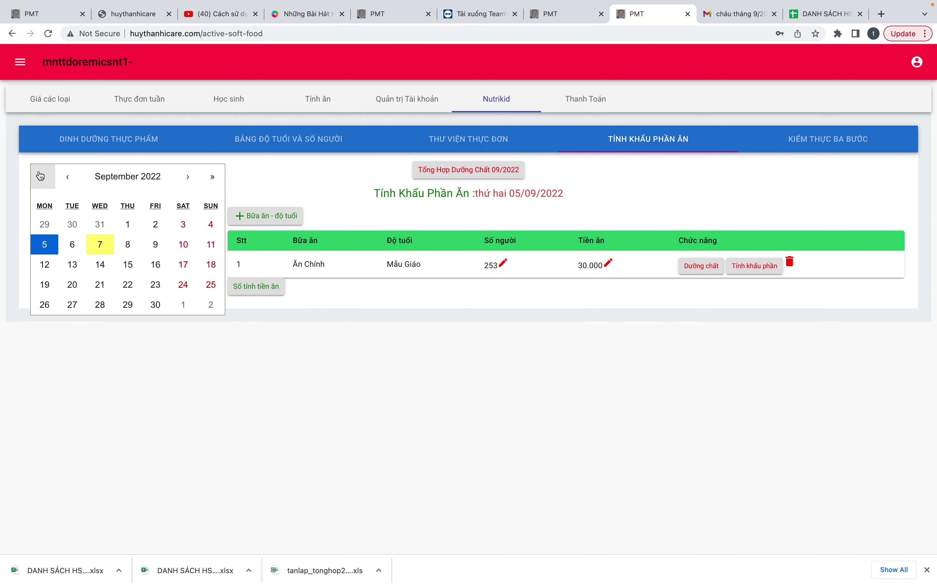
pyautogui.click(274, 225)
pyautogui.click(272, 239)
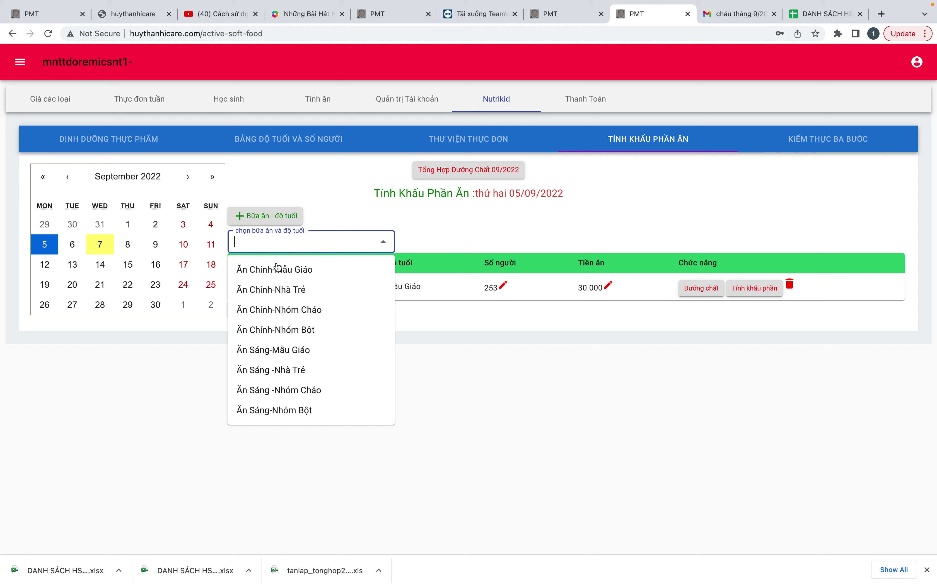
pyautogui.click(274, 293)
pyautogui.click(413, 245)
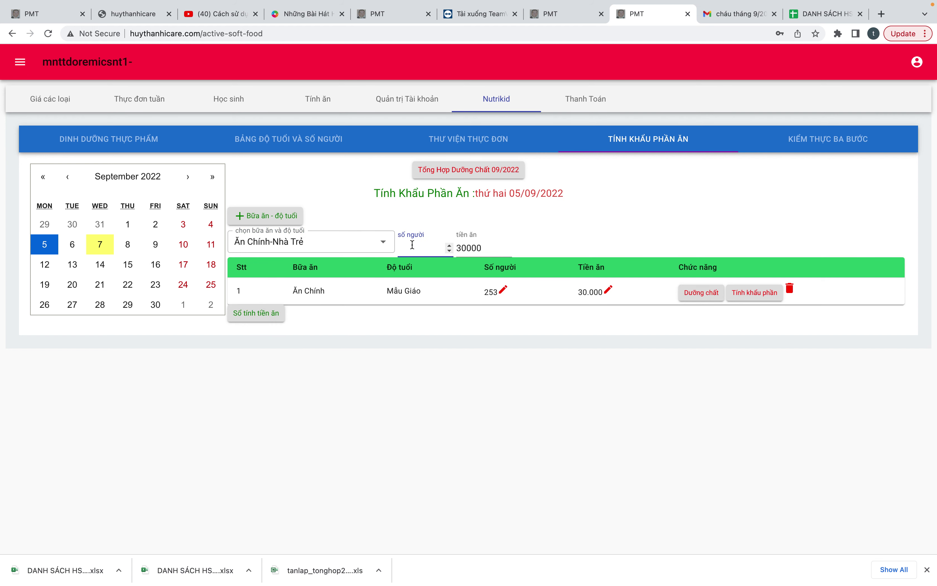
# - Load the students' meal attendance for 5 thg 9 2022
pyautogui.click(228, 98)
pyautogui.click(489, 307)
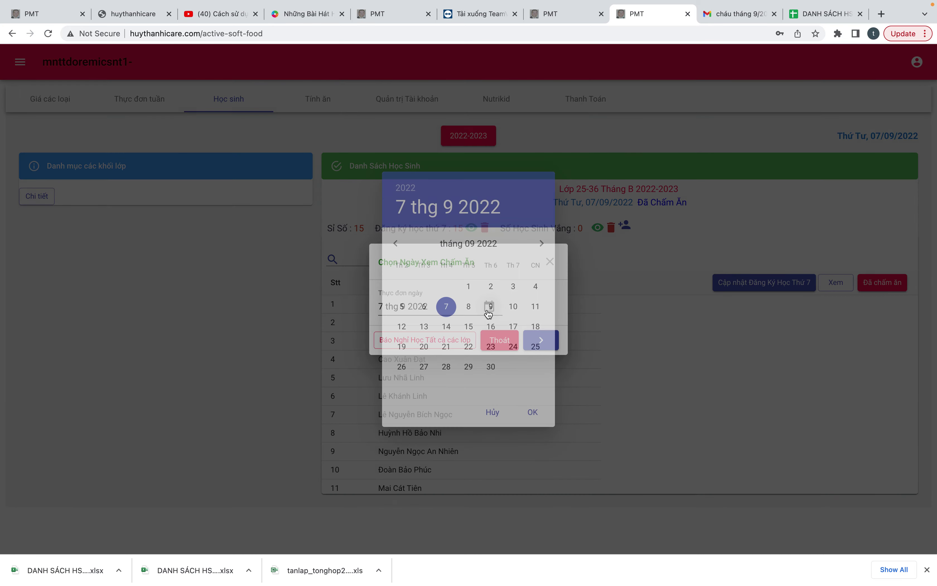
pyautogui.click(395, 253)
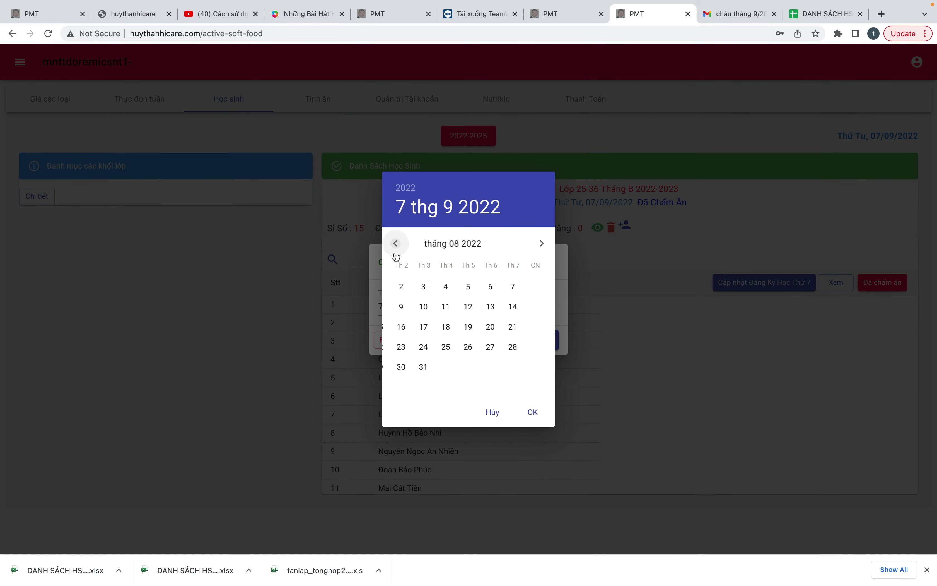
pyautogui.click(542, 244)
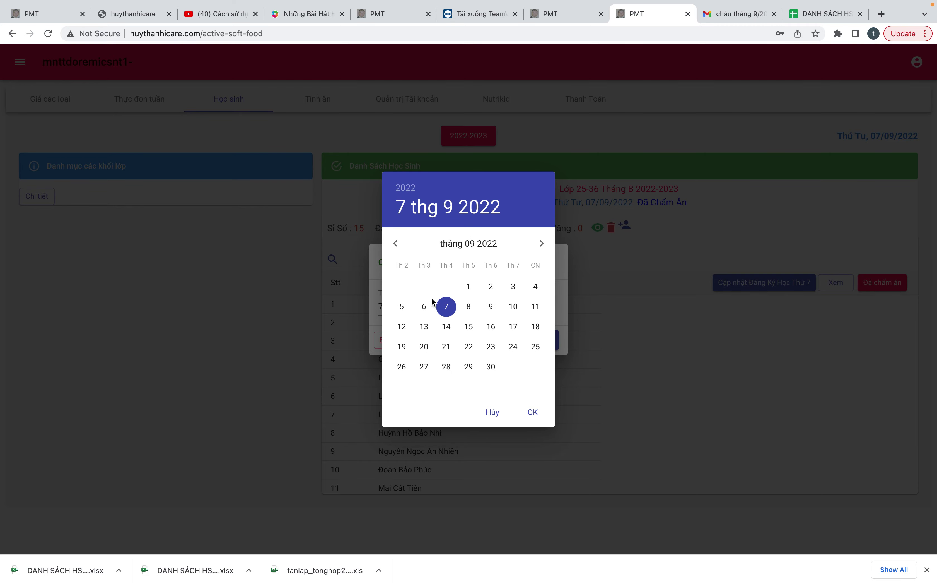
pyautogui.click(403, 308)
pyautogui.click(532, 412)
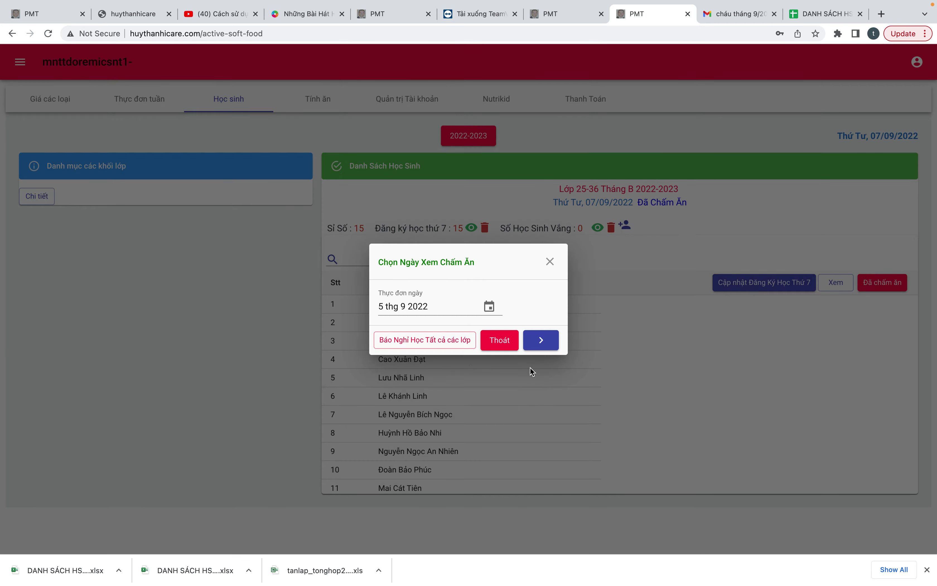
pyautogui.click(550, 339)
# - Load the daily meal calculation for 5 thg 9 2022 and check the Nhà trẻ head count
pyautogui.click(295, 100)
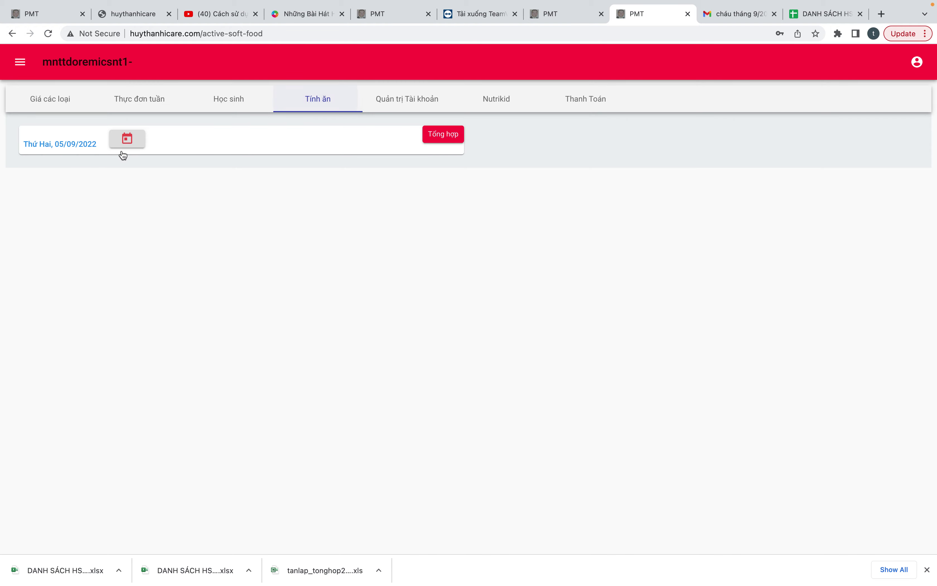
pyautogui.click(131, 145)
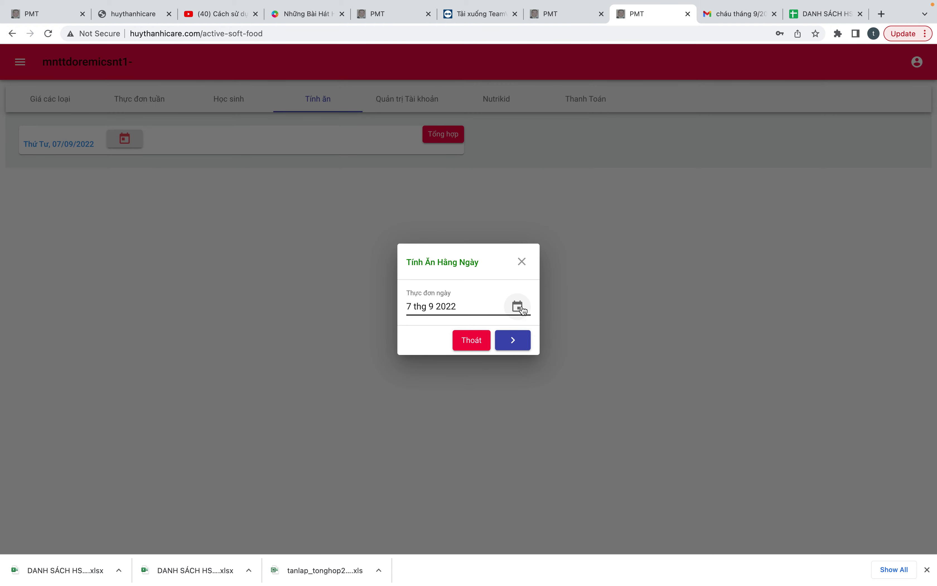
pyautogui.click(520, 309)
pyautogui.click(402, 307)
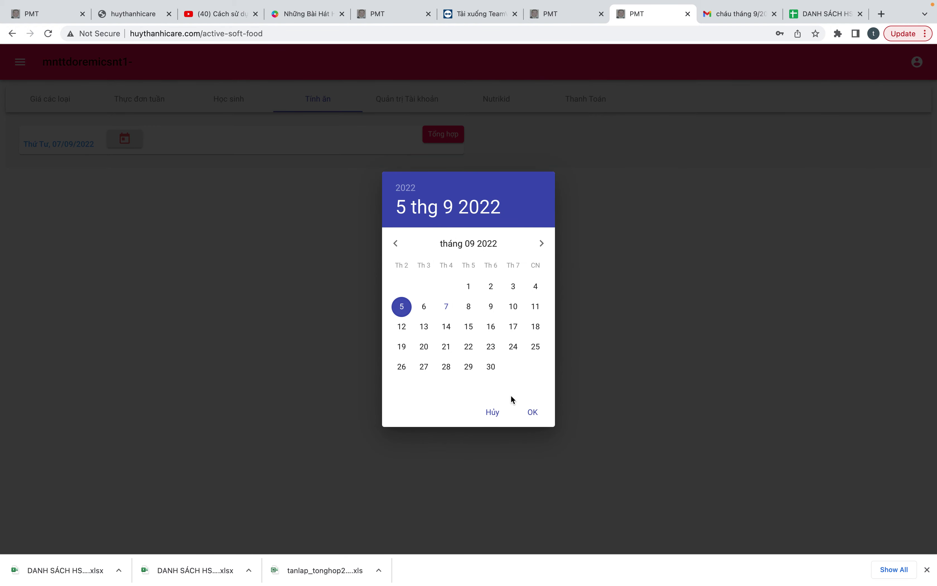
pyautogui.click(529, 411)
pyautogui.click(513, 339)
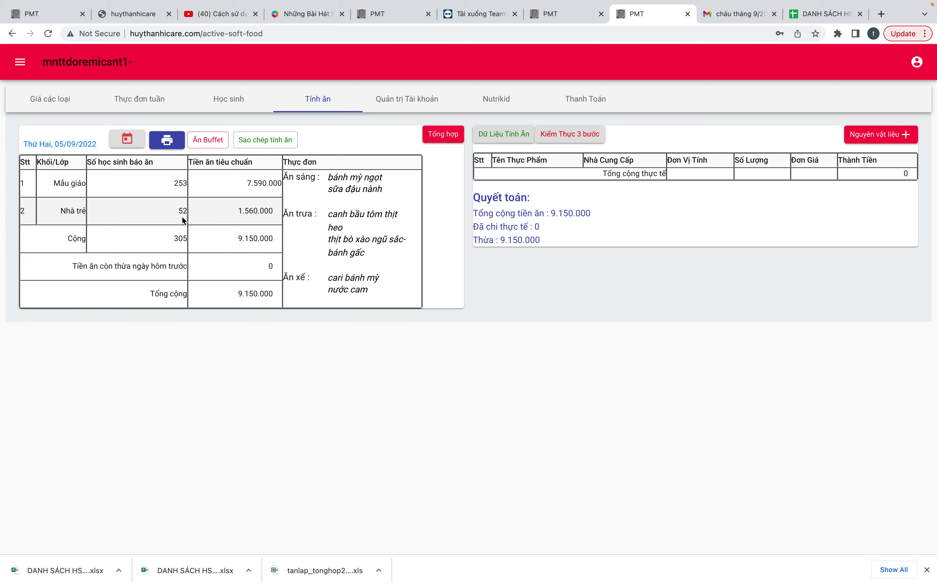
pyautogui.click(486, 100)
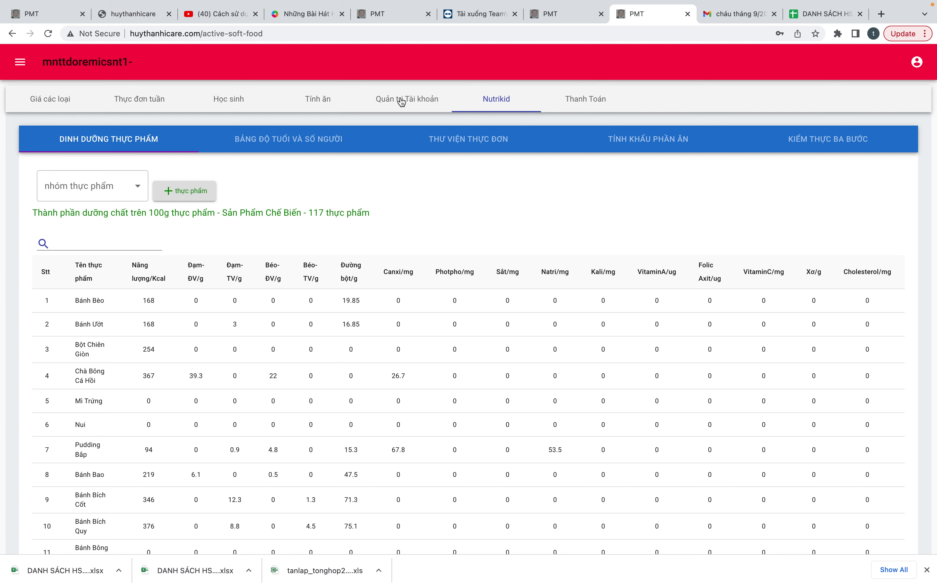
pyautogui.click(321, 99)
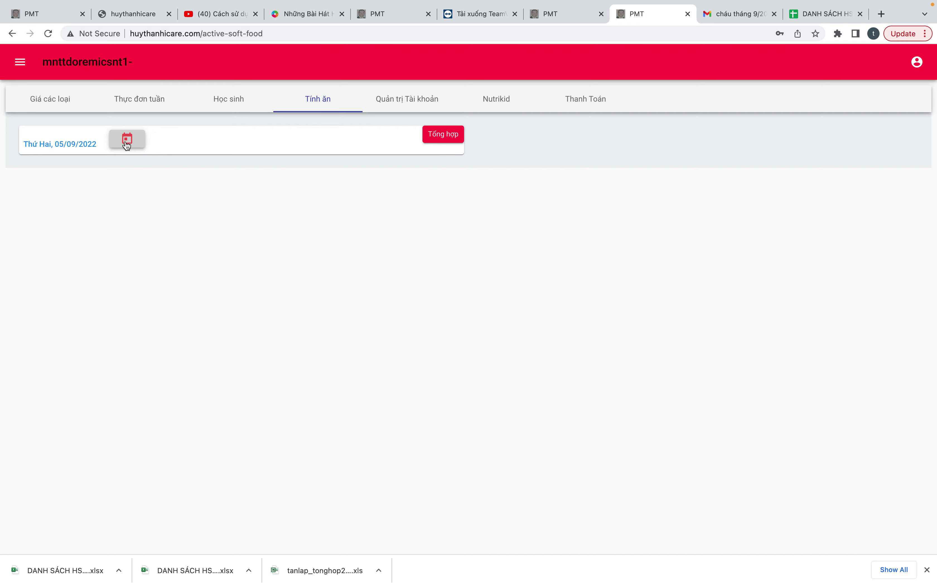
# - Create the Ăn Chính-Nhà Trẻ meal group in the 05/09/2022 ration calculation with 52 people
pyautogui.click(491, 102)
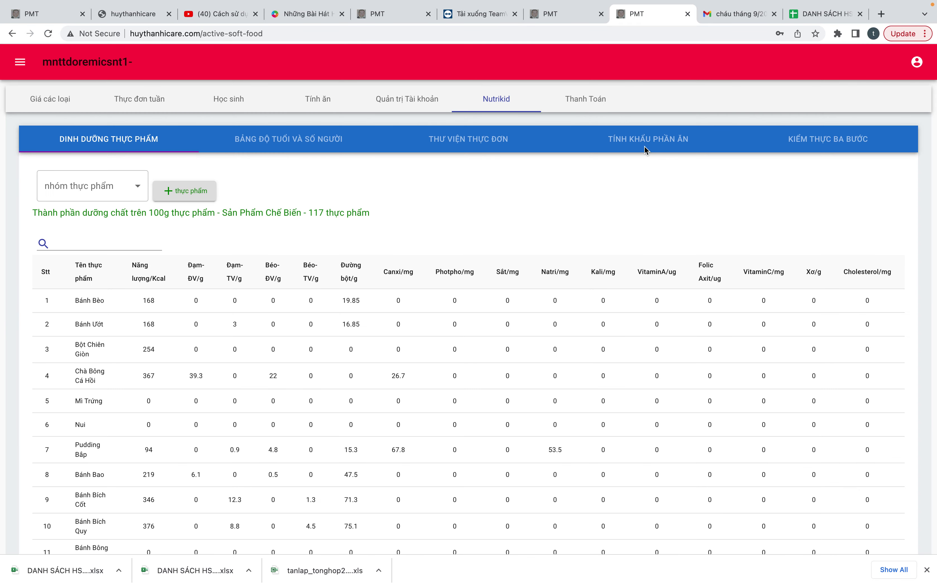
pyautogui.click(645, 145)
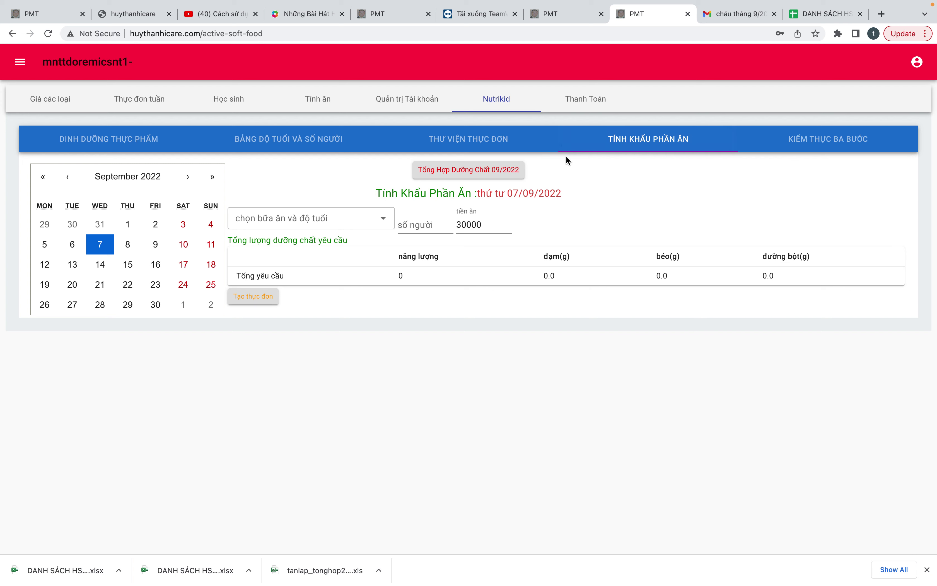
pyautogui.click(42, 255)
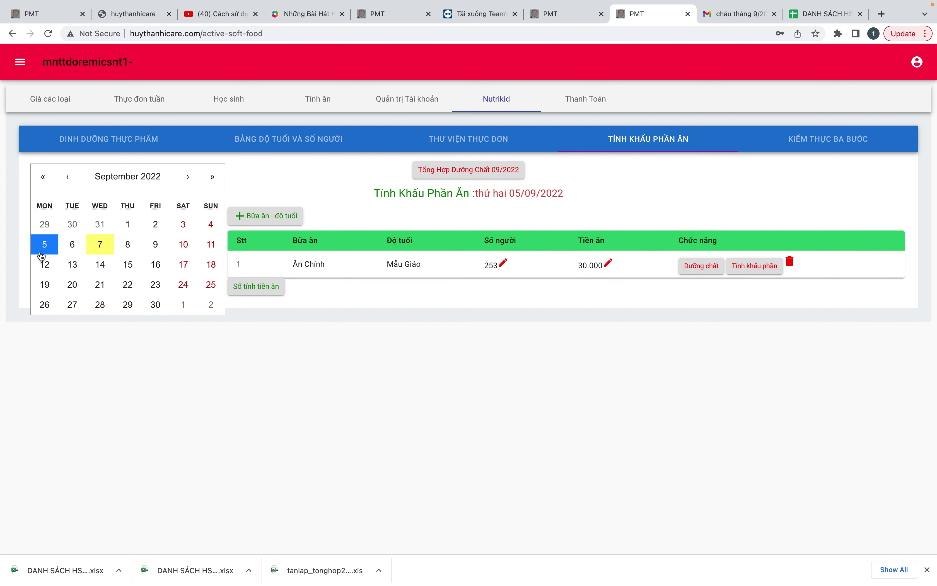
pyautogui.click(257, 216)
pyautogui.click(271, 243)
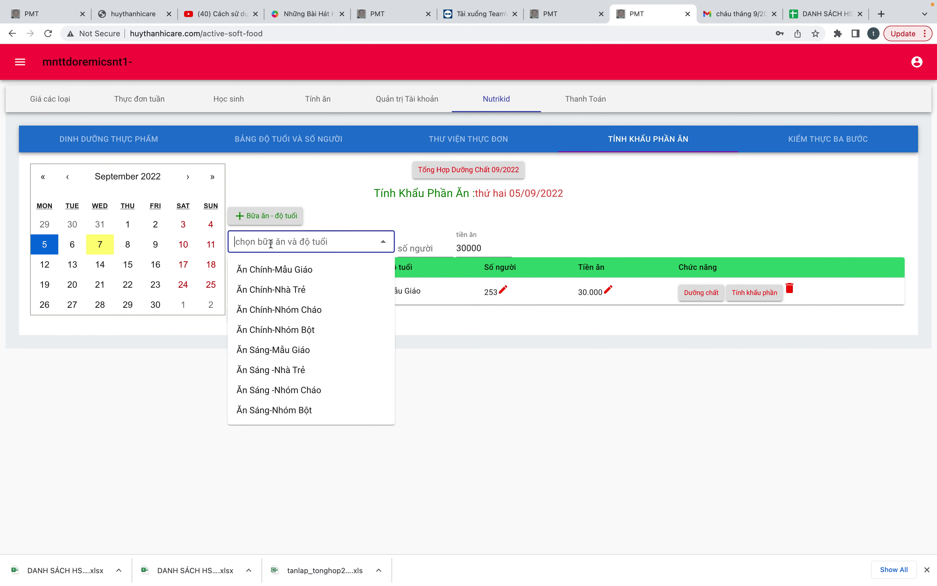
pyautogui.click(283, 294)
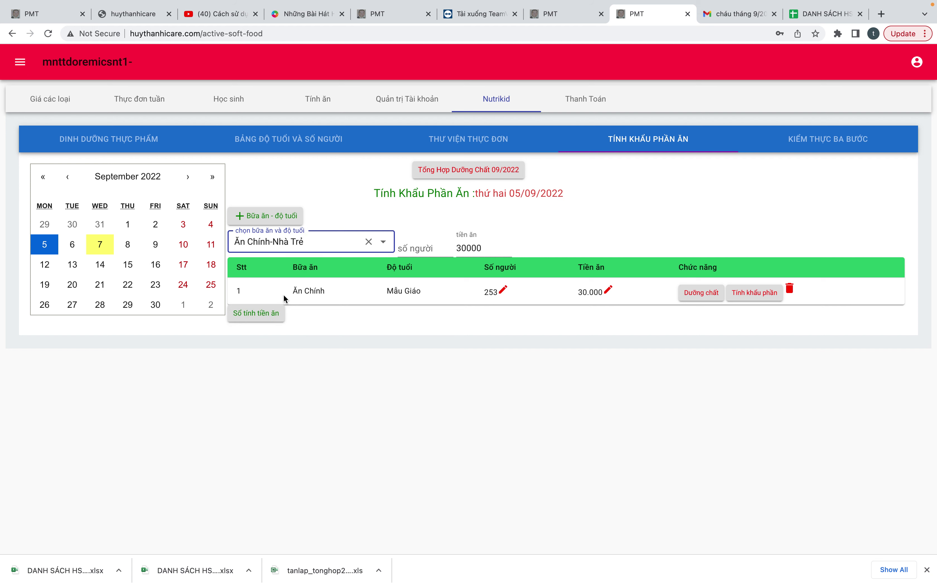
pyautogui.click(421, 248)
pyautogui.write('5')
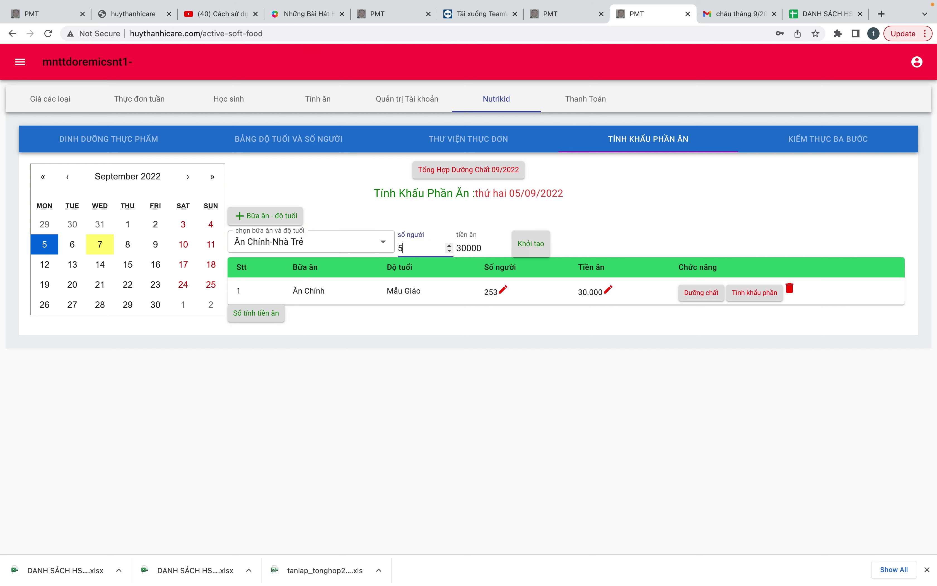
pyautogui.write('2')
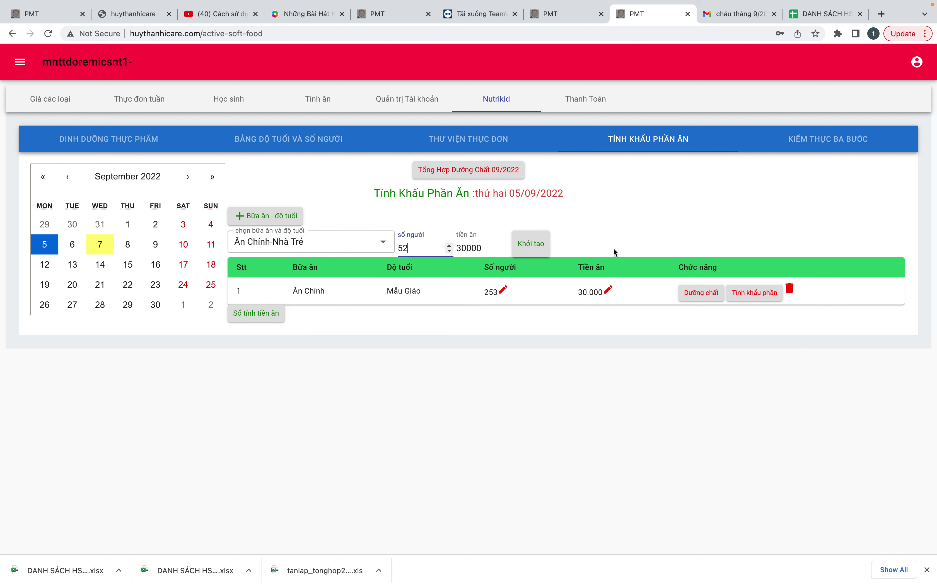
pyautogui.click(536, 256)
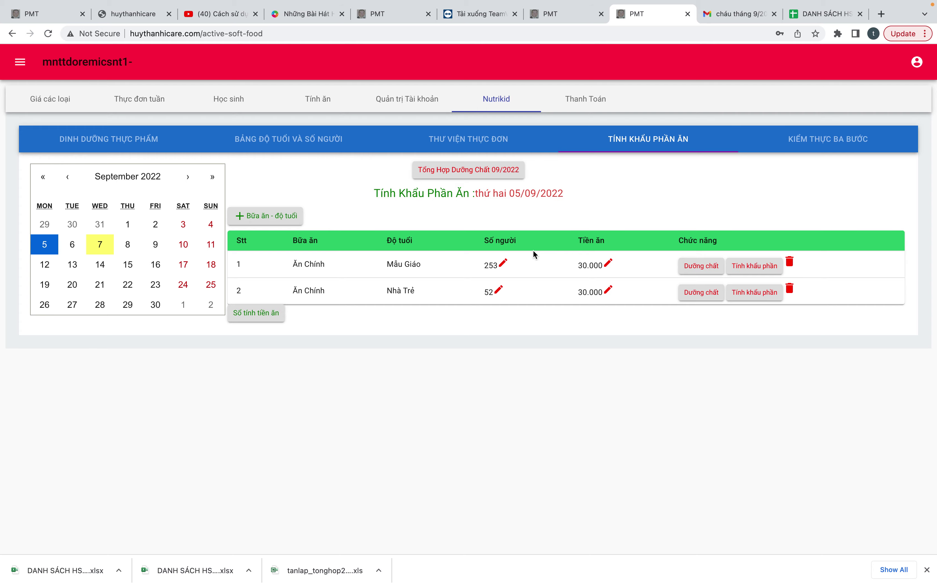
# - Open the ration calculation of the Nhà Trẻ group and review its foods and the selectable food names
pyautogui.click(772, 293)
pyautogui.scroll(-5, 740, 434)
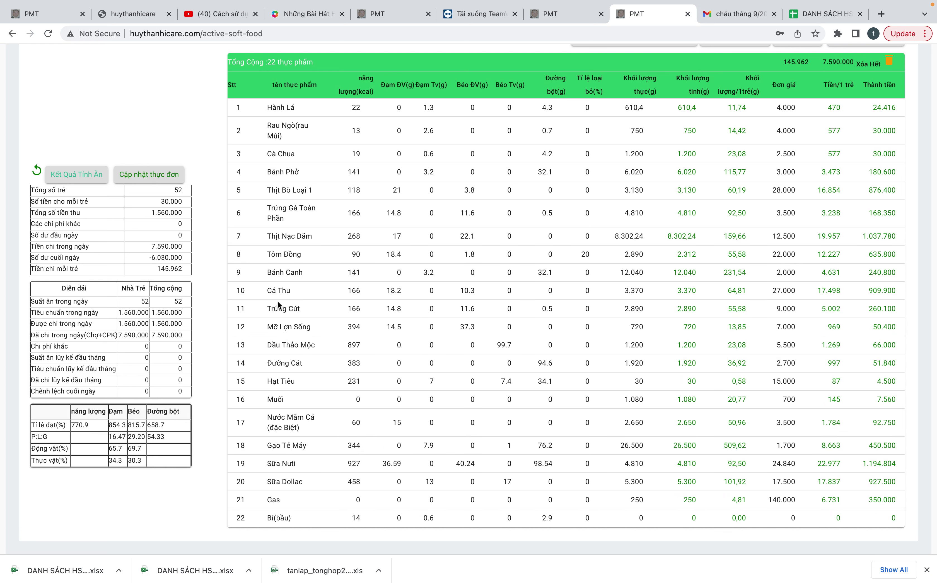
pyautogui.scroll(2, 543, 311)
pyautogui.scroll(2, 562, 320)
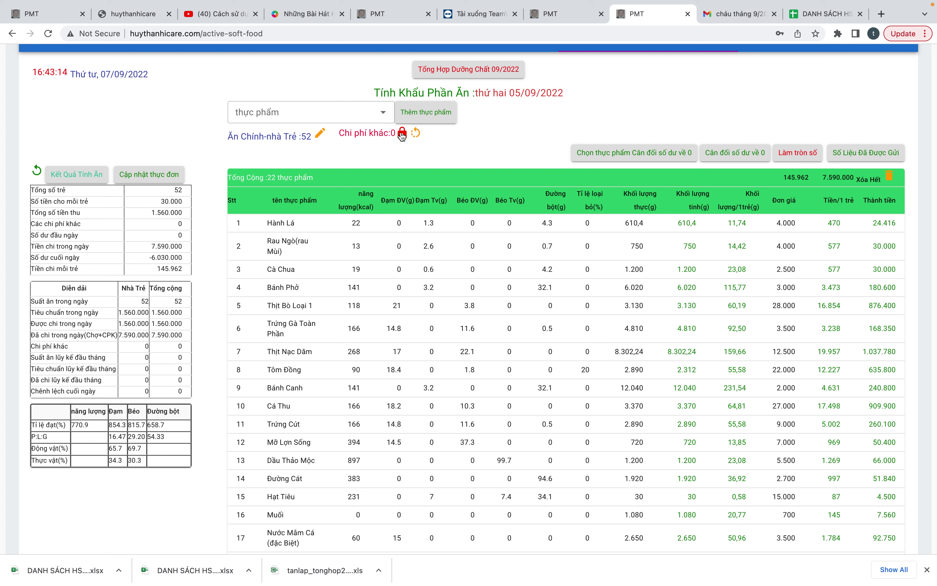
pyautogui.click(383, 115)
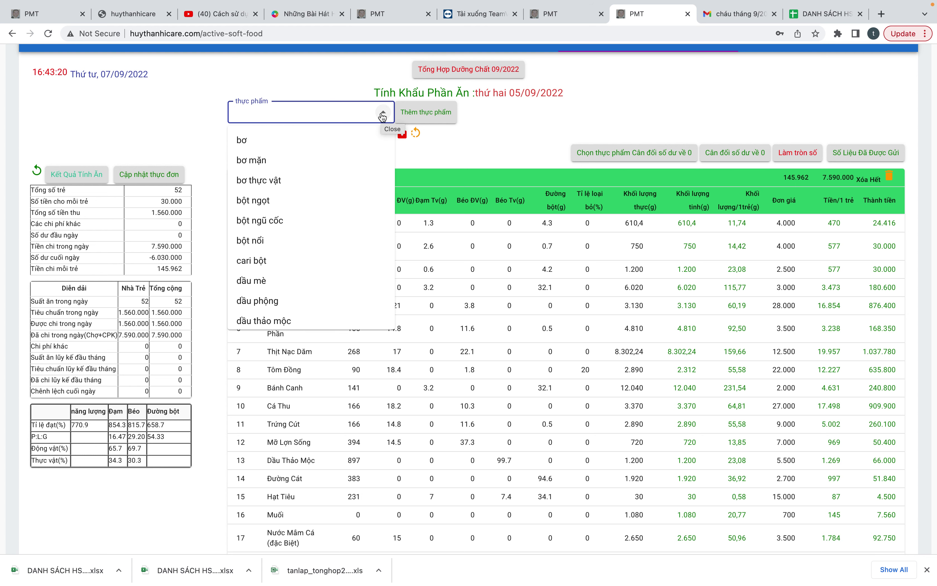
pyautogui.click(438, 136)
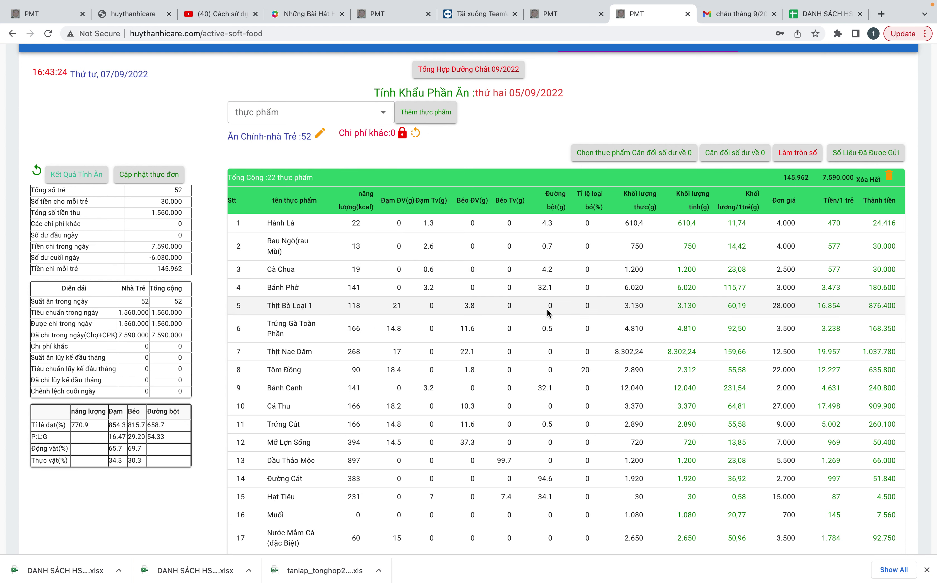
# - Unlock the Nhà Trẻ ration, set the actual weight of thịt nạc dăm to 3000 g, lock it again and return to the meal list
pyautogui.click(404, 134)
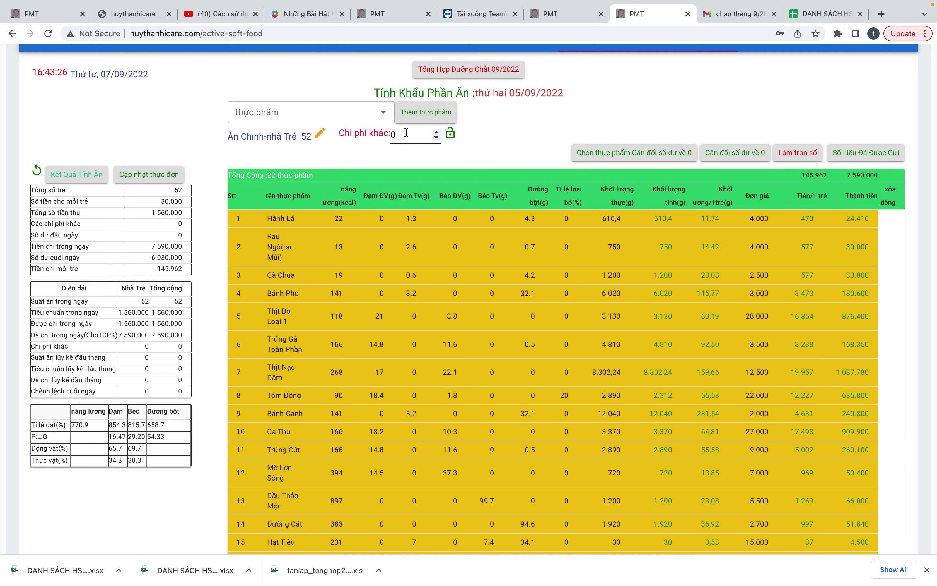
pyautogui.click(558, 383)
pyautogui.click(626, 434)
pyautogui.press('BackSpace')
pyautogui.press('BackSpace')
pyautogui.press('BackSpace')
pyautogui.press('BackSpace')
pyautogui.press('BackSpace')
pyautogui.press('BackSpace')
pyautogui.press('BackSpace')
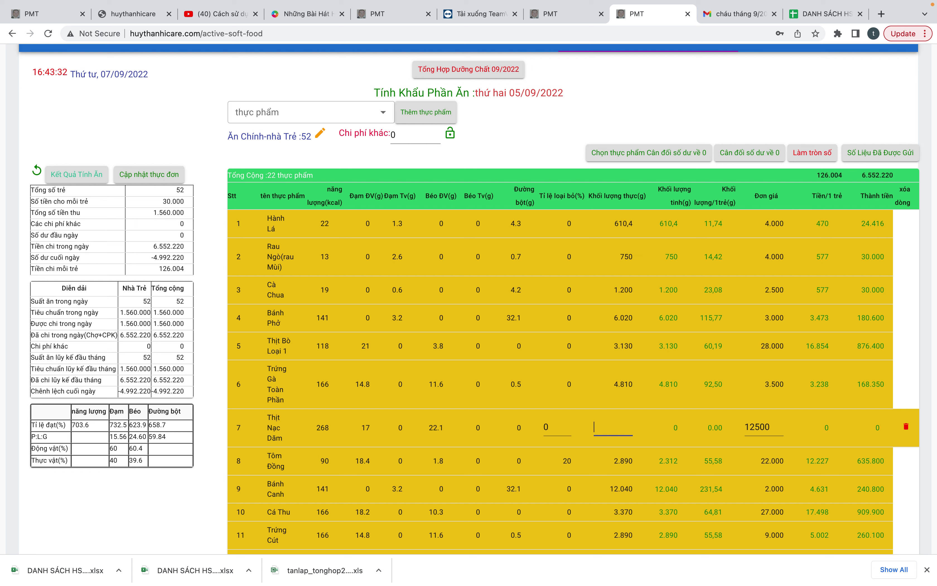
pyautogui.write('3000')
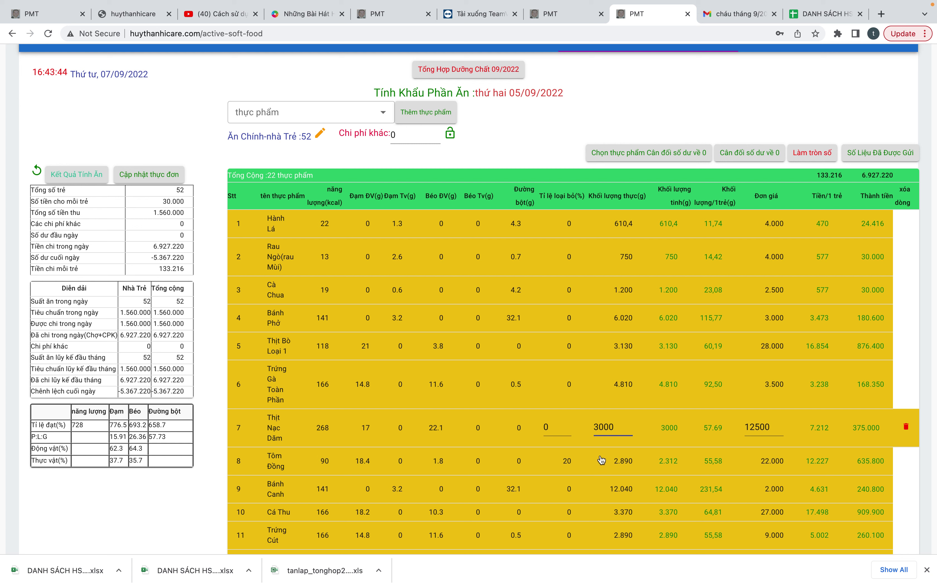
pyautogui.click(627, 458)
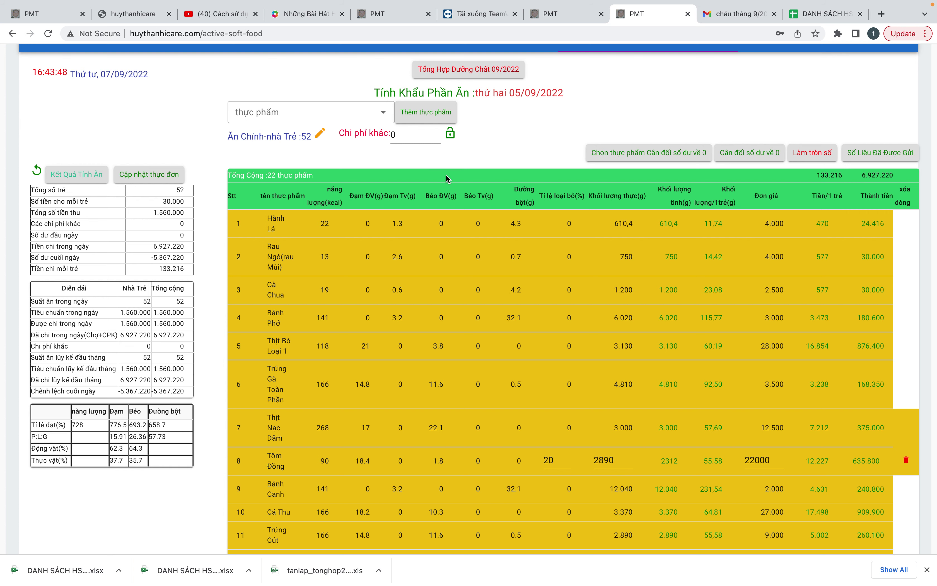
pyautogui.click(450, 133)
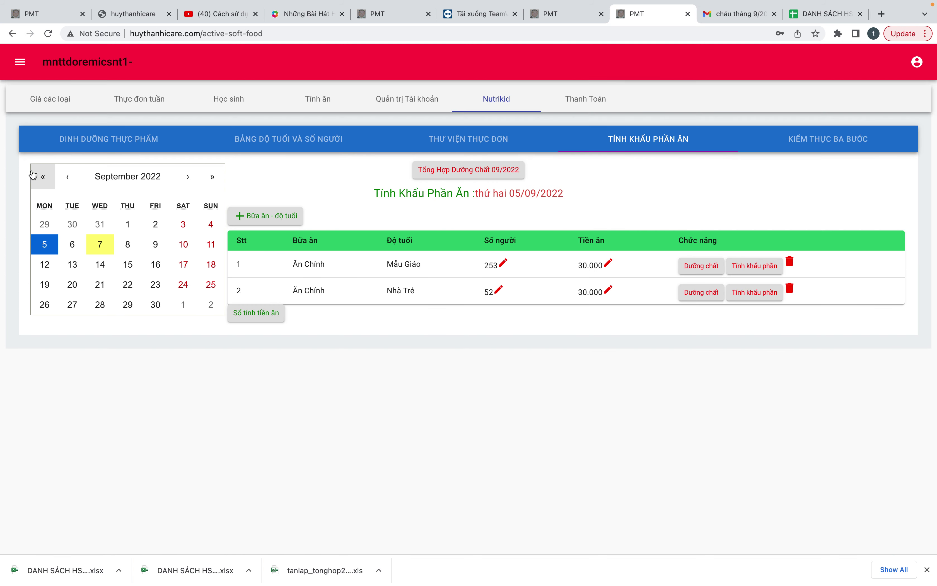
pyautogui.click(37, 170)
# - Open the Nhà Trẻ group's meal money for editing and save its number of people as 53
pyautogui.click(609, 291)
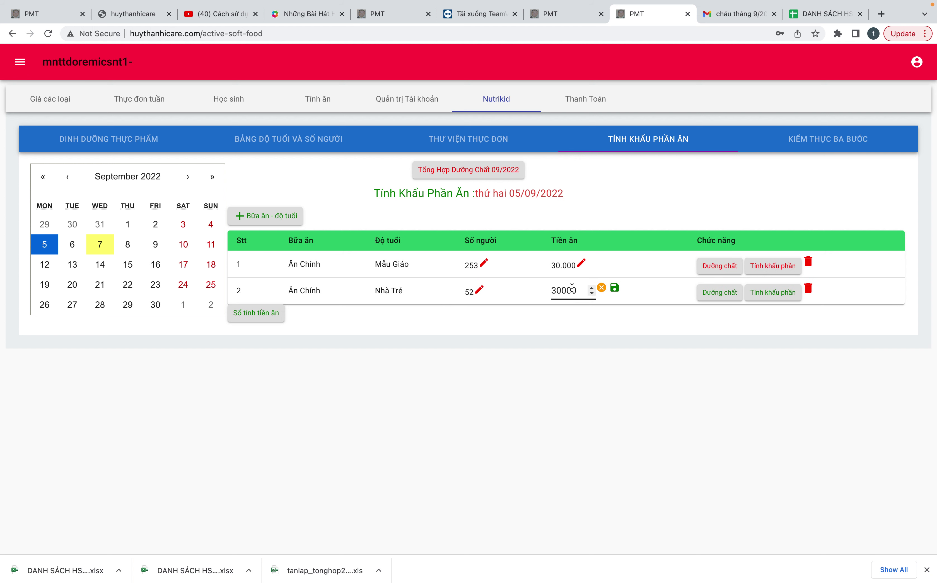
pyautogui.click(480, 289)
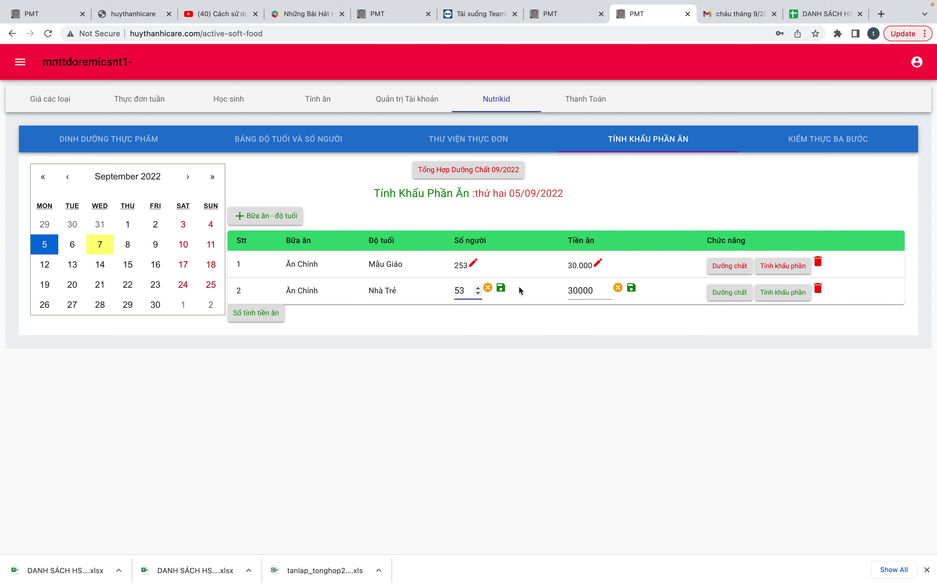
pyautogui.click(501, 289)
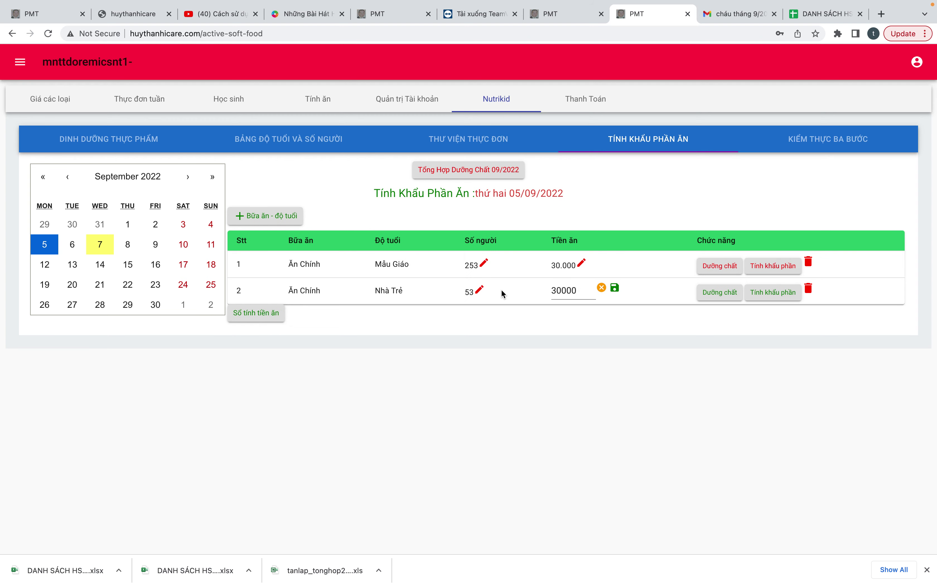
# - Restore the Nhà Trẻ group's number of people to 52 and save it
pyautogui.click(480, 289)
pyautogui.click(469, 289)
pyautogui.press('BackSpace')
pyautogui.press('BackSpace')
pyautogui.write('52')
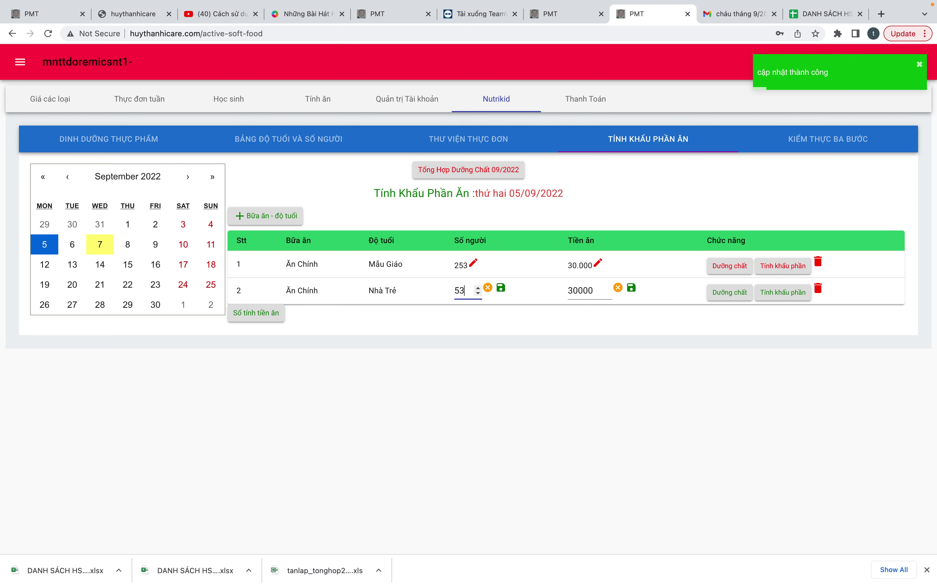
pyautogui.click(501, 288)
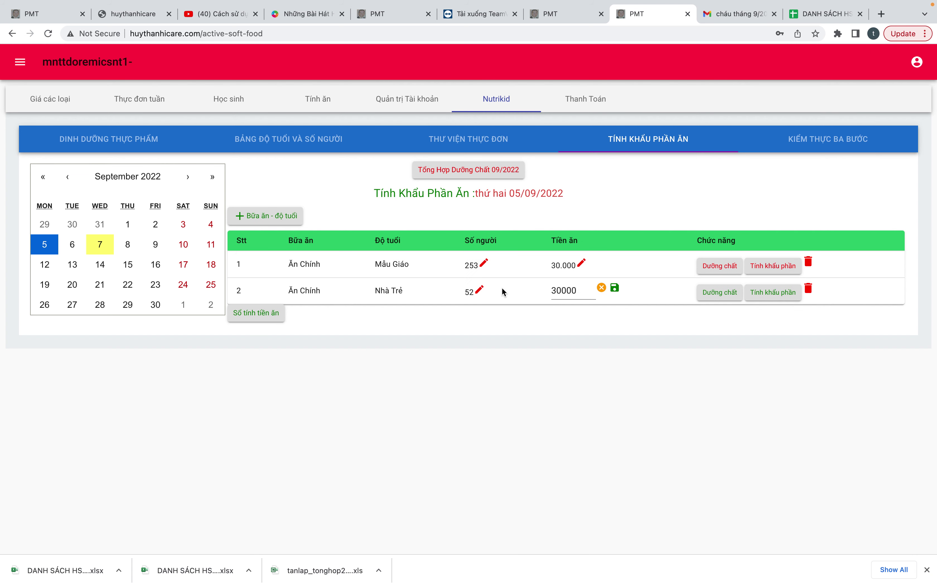
# - Reopen and unlock the Nhà Trẻ ration and set the actual weight of hành lá to 200 g
pyautogui.click(786, 292)
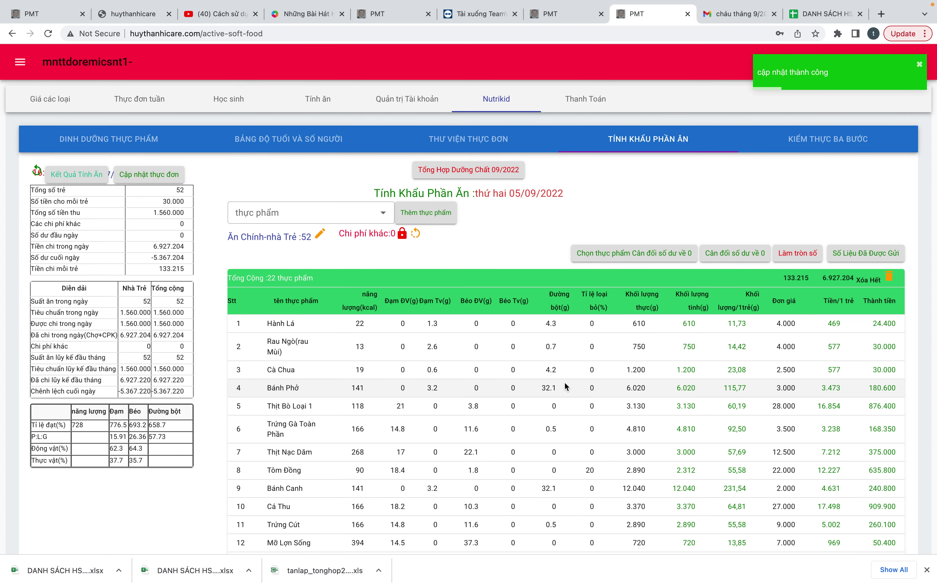
pyautogui.scroll(-2, 565, 381)
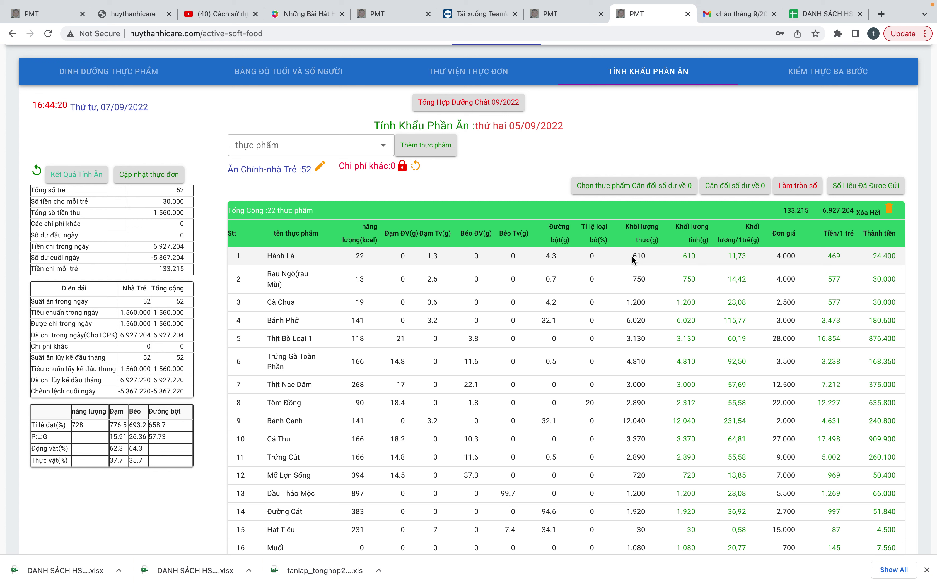
pyautogui.click(402, 165)
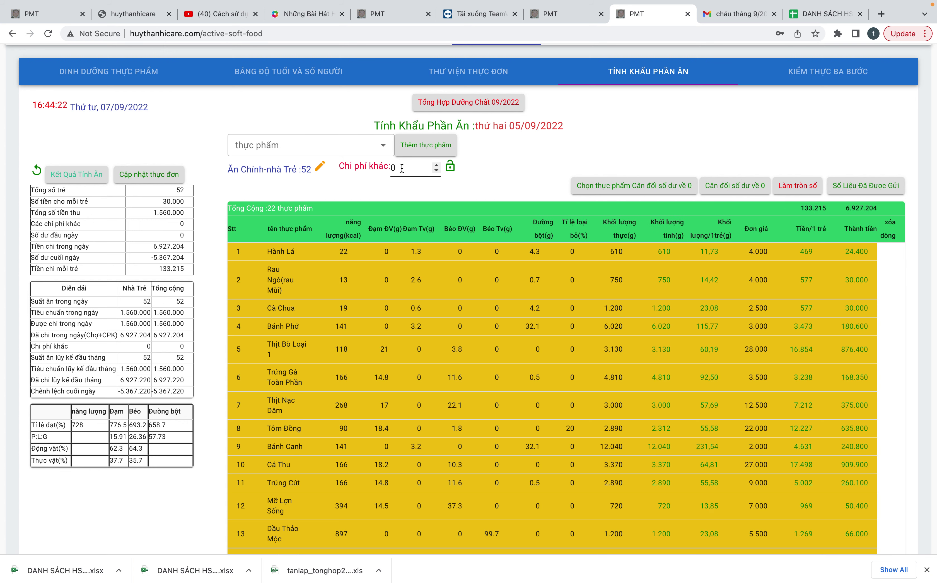
pyautogui.click(612, 252)
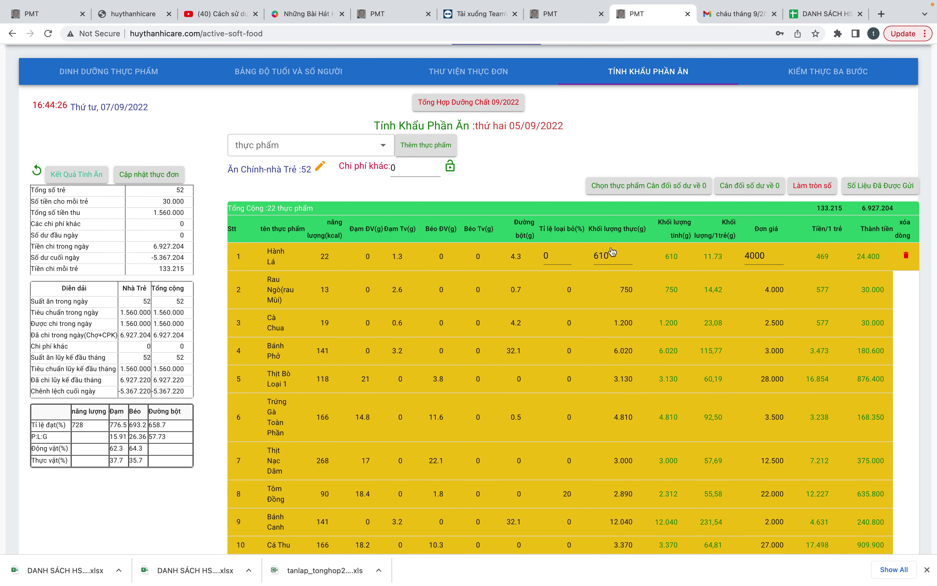
pyautogui.click(612, 252)
pyautogui.press('BackSpace')
pyautogui.press('BackSpace')
pyautogui.press('BackSpace')
pyautogui.write('200')
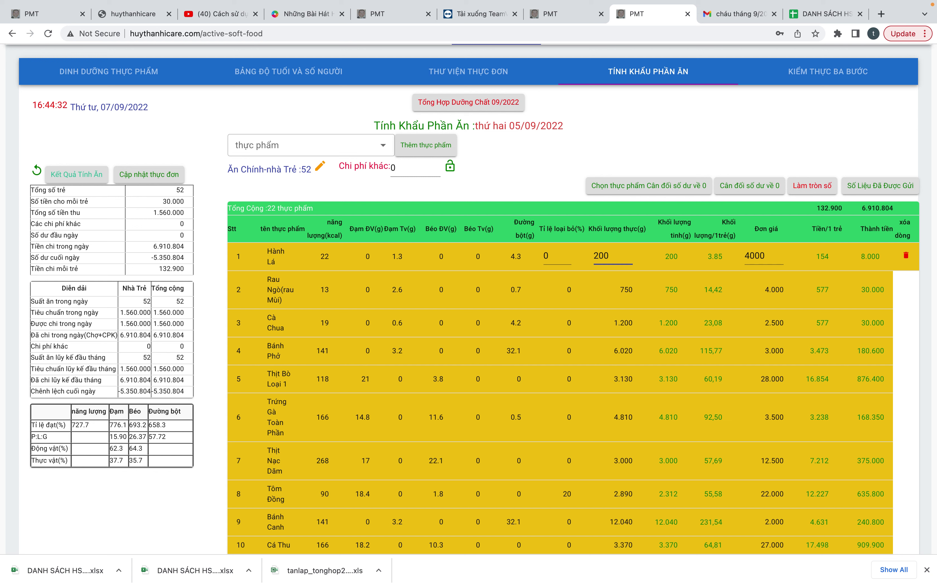
# - Set the actual weight of rau ngò (rau mùi) to 300 g
pyautogui.click(629, 288)
pyautogui.press('BackSpace')
pyautogui.press('BackSpace')
pyautogui.press('BackSpace')
pyautogui.write('3000')
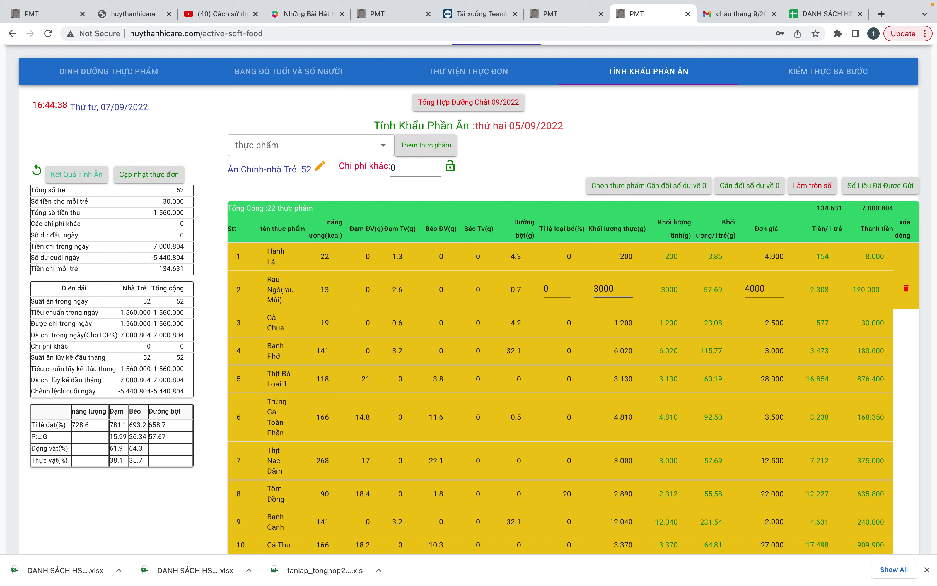
pyautogui.press('BackSpace')
# - Set the actual weight of cà chua to 400 g in the Nhà Trẻ ration
pyautogui.click(627, 323)
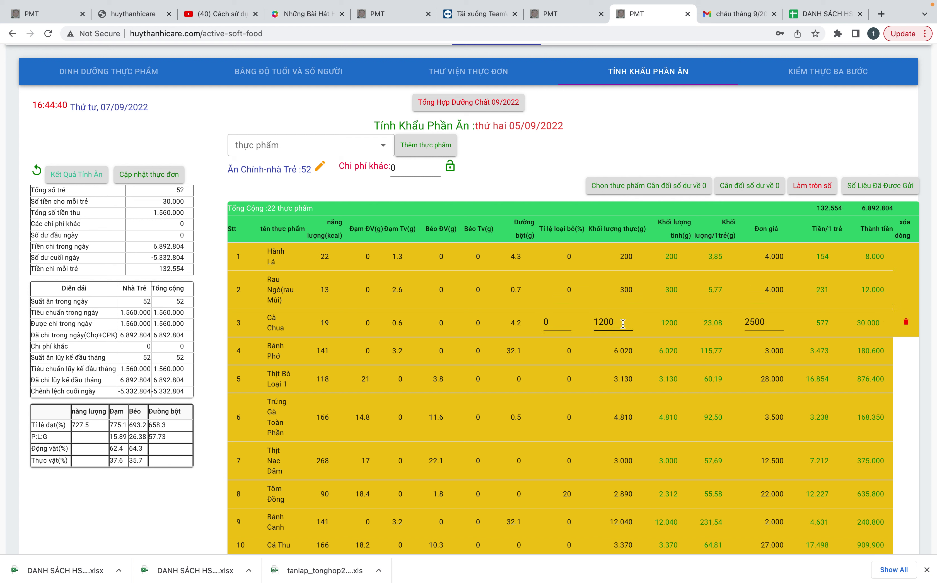
pyautogui.press('BackSpace')
pyautogui.press('BackSpace')
pyautogui.press('BackSpace')
pyautogui.press('BackSpace')
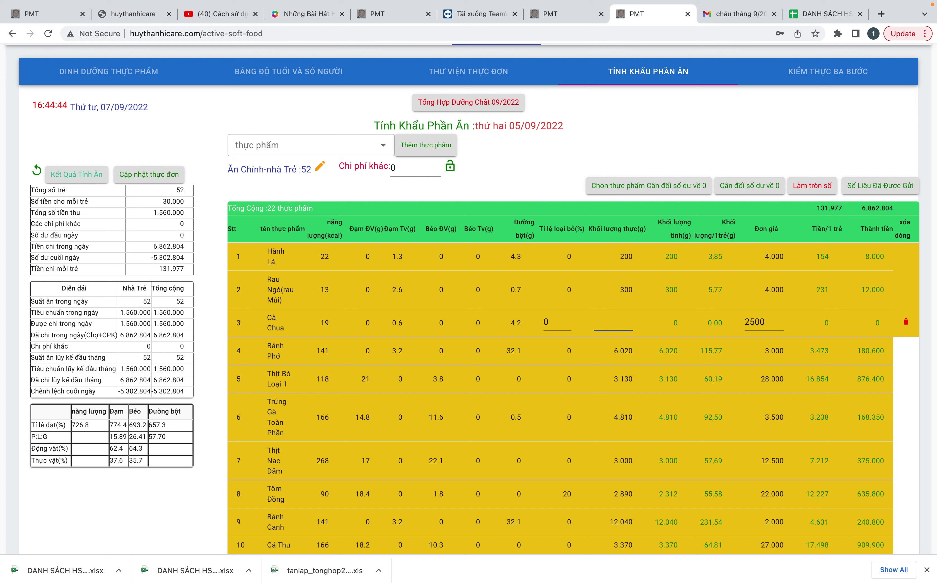
pyautogui.write('4000')
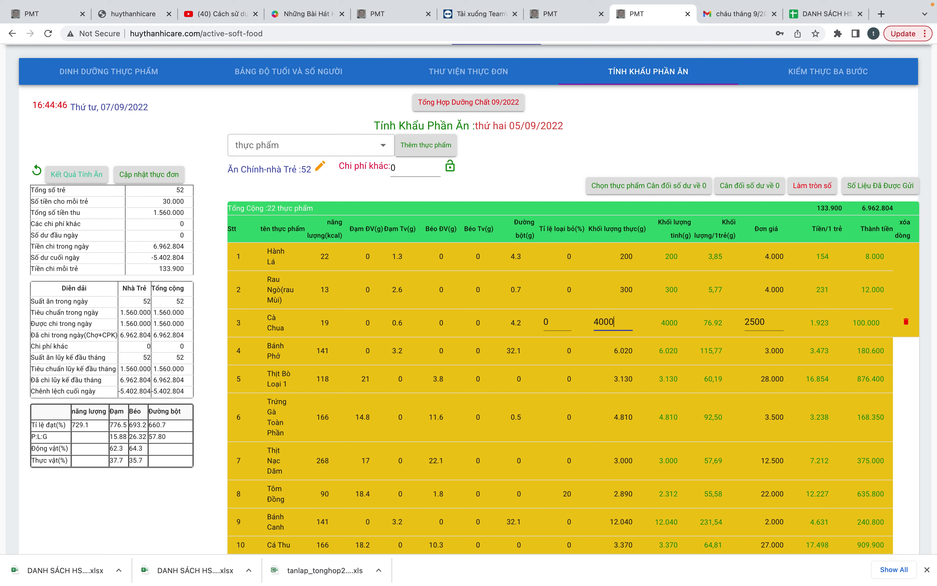
pyautogui.press('BackSpace')
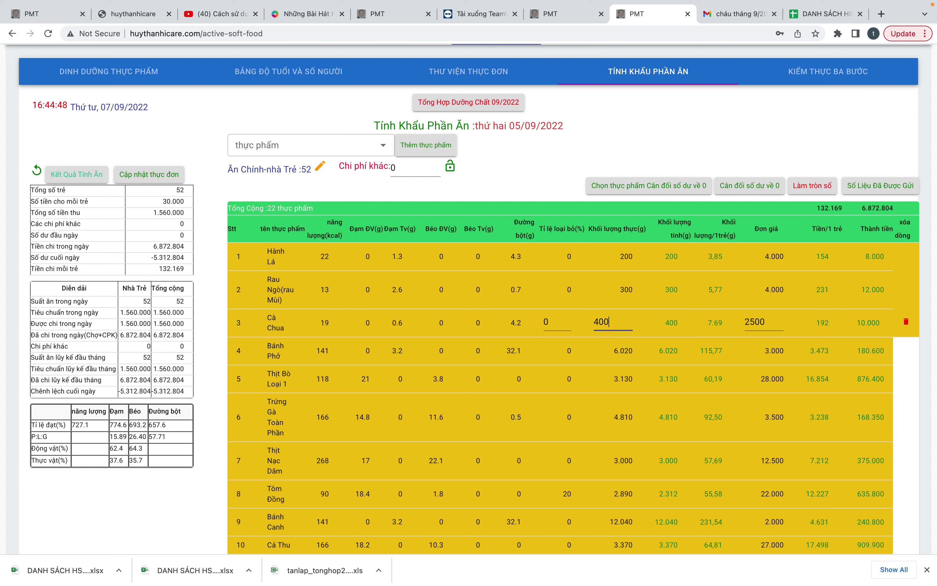
# - Set the actual weight of bánh phở to 3000 g
pyautogui.click(635, 351)
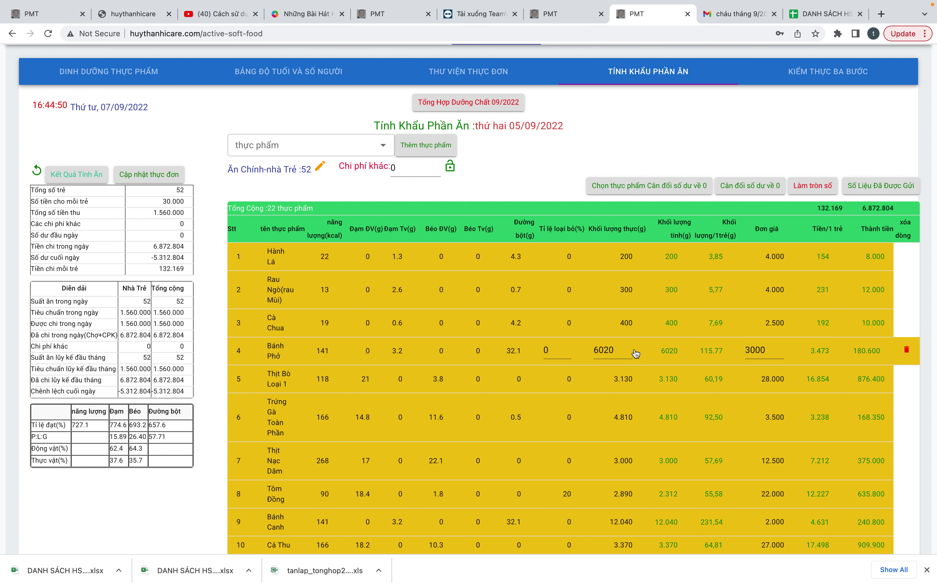
pyautogui.press('BackSpace')
pyautogui.press('BackSpace')
pyautogui.press('BackSpace')
pyautogui.press('BackSpace')
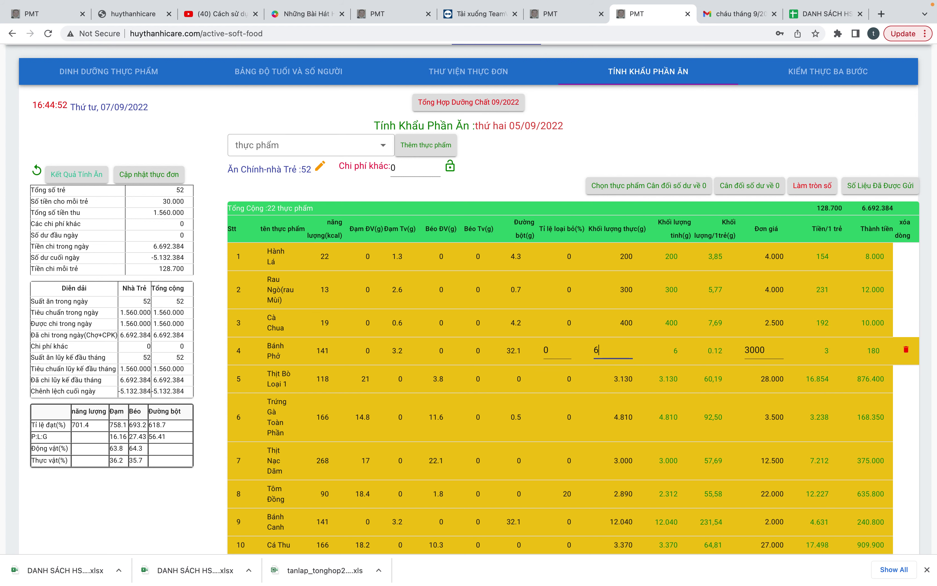
pyautogui.write('3000')
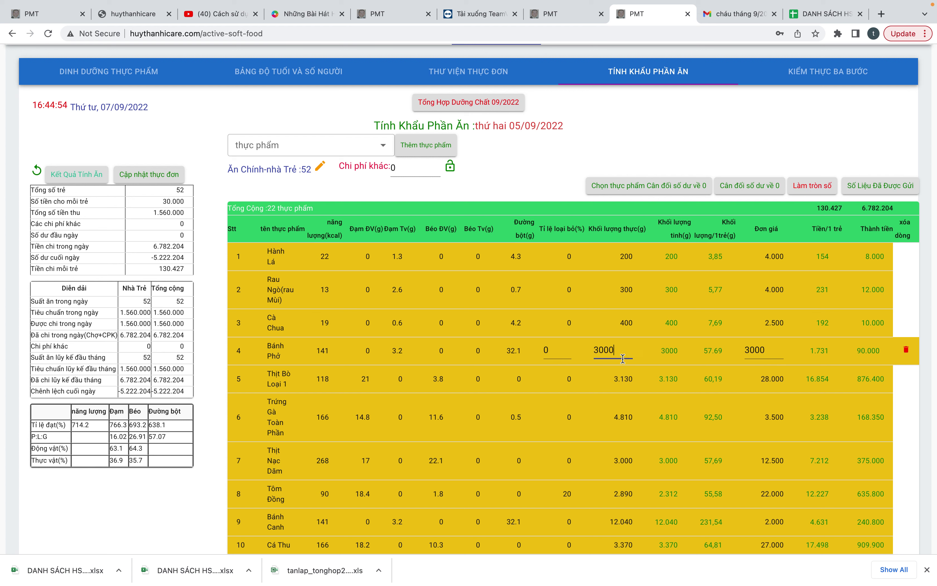
# - Set the actual weight of thịt bò loại 1 to 1000 g
pyautogui.click(621, 381)
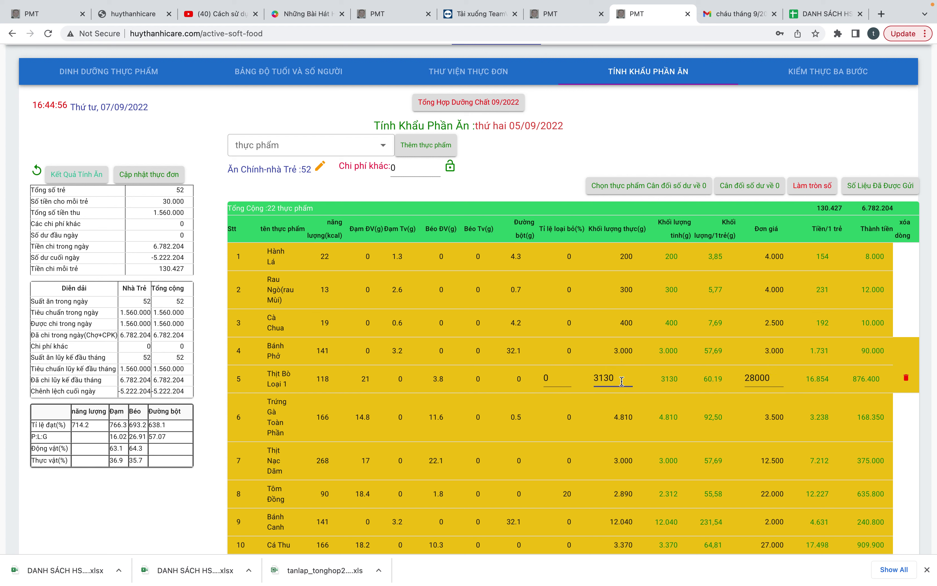
pyautogui.press('BackSpace')
pyautogui.press('BackSpace')
pyautogui.press('BackSpace')
pyautogui.press('BackSpace')
pyautogui.write('1.000')
# - Set the actual weight of trứng gà toàn phần to 1000 g
pyautogui.click(626, 421)
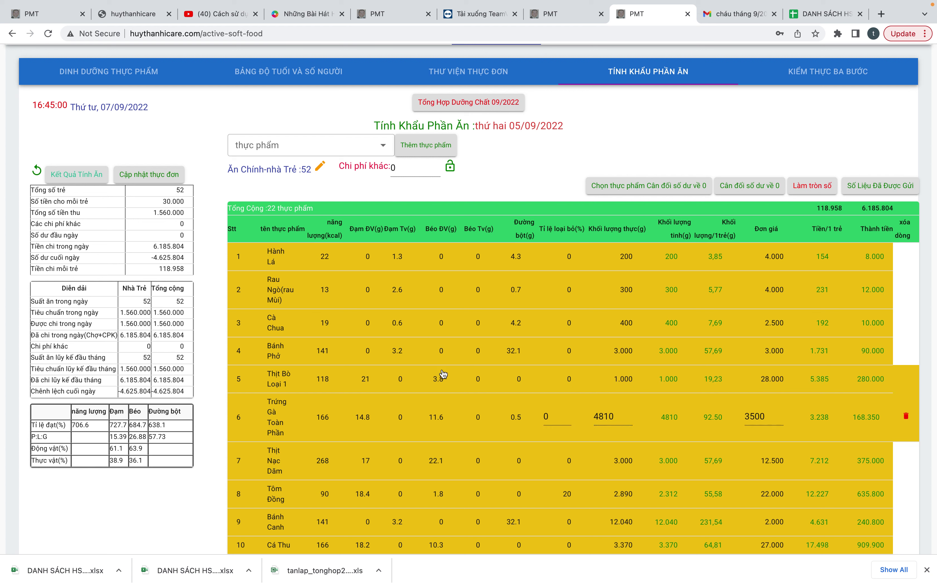
pyautogui.click(622, 416)
pyautogui.press('BackSpace')
pyautogui.press('BackSpace')
pyautogui.press('BackSpace')
pyautogui.press('BackSpace')
pyautogui.write('1000')
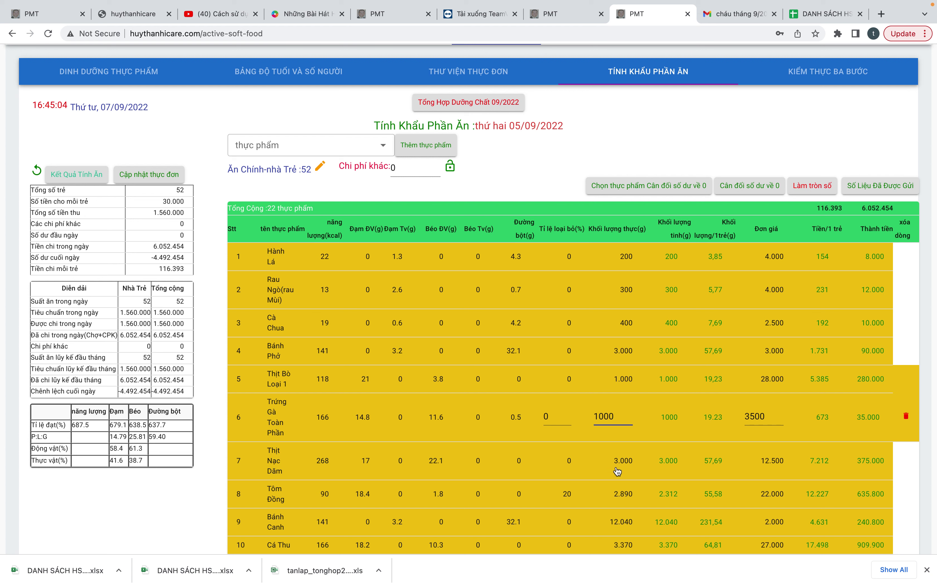
# - Set the actual weight of thịt nạc dăm to 1000 g
pyautogui.click(617, 471)
pyautogui.press('BackSpace')
pyautogui.press('BackSpace')
pyautogui.press('BackSpace')
pyautogui.press('BackSpace')
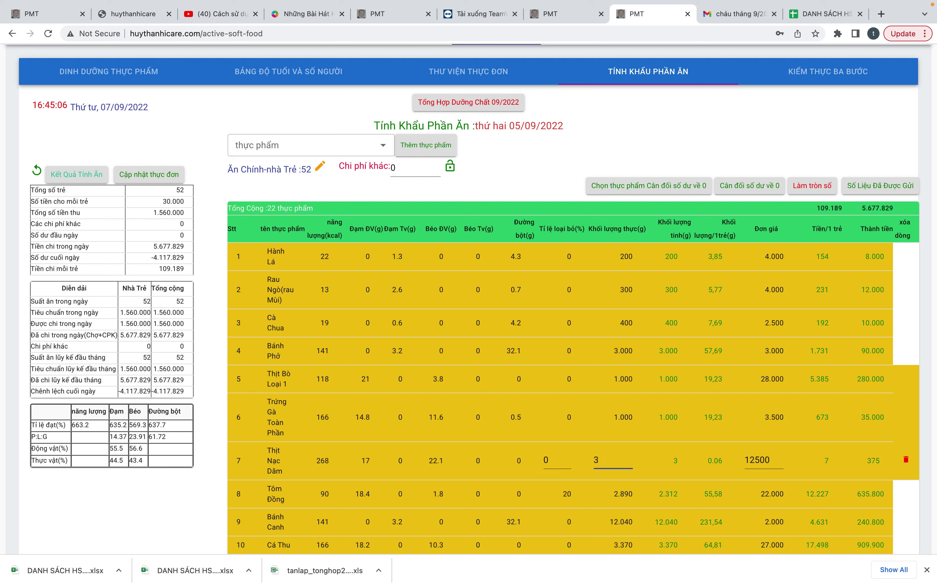
pyautogui.write('1000')
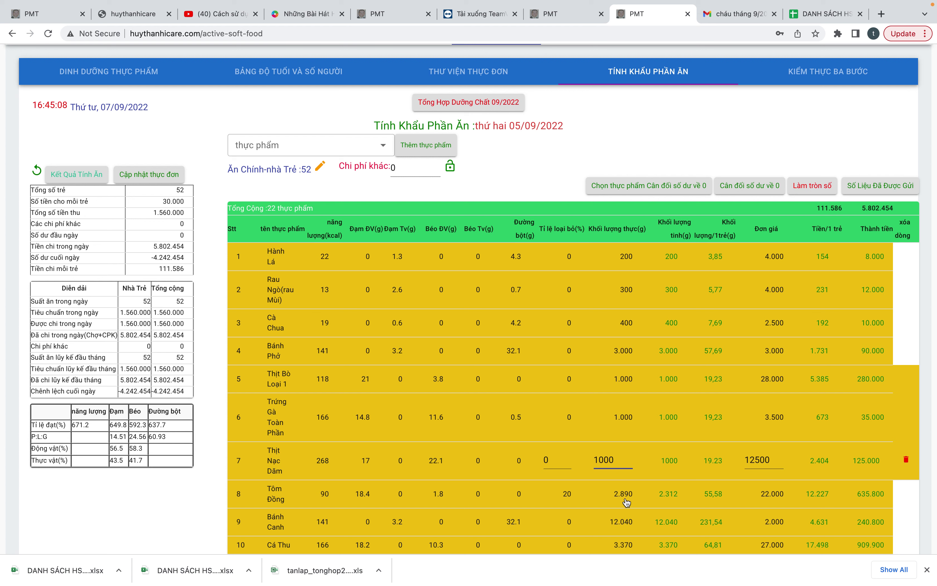
# - Set the actual weight of tôm đồng to 500 g, keeping its waste rate
pyautogui.click(621, 499)
pyautogui.press('BackSpace')
pyautogui.press('BackSpace')
pyautogui.press('BackSpace')
pyautogui.press('BackSpace')
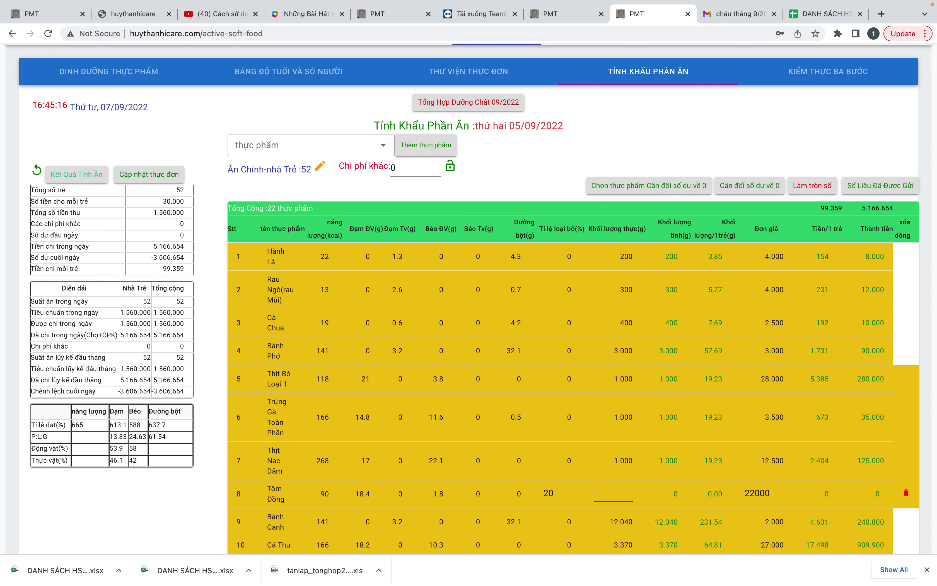
pyautogui.write('500')
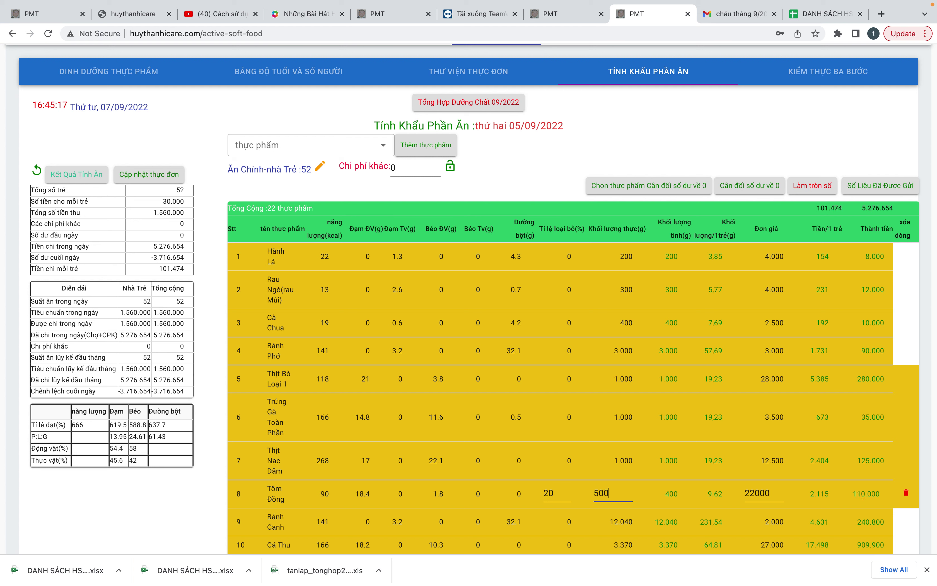
# - Set the actual weight of bánh canh to 4000 g
pyautogui.click(626, 520)
pyautogui.press('BackSpace')
pyautogui.press('BackSpace')
pyautogui.press('BackSpace')
pyautogui.press('BackSpace')
pyautogui.press('BackSpace')
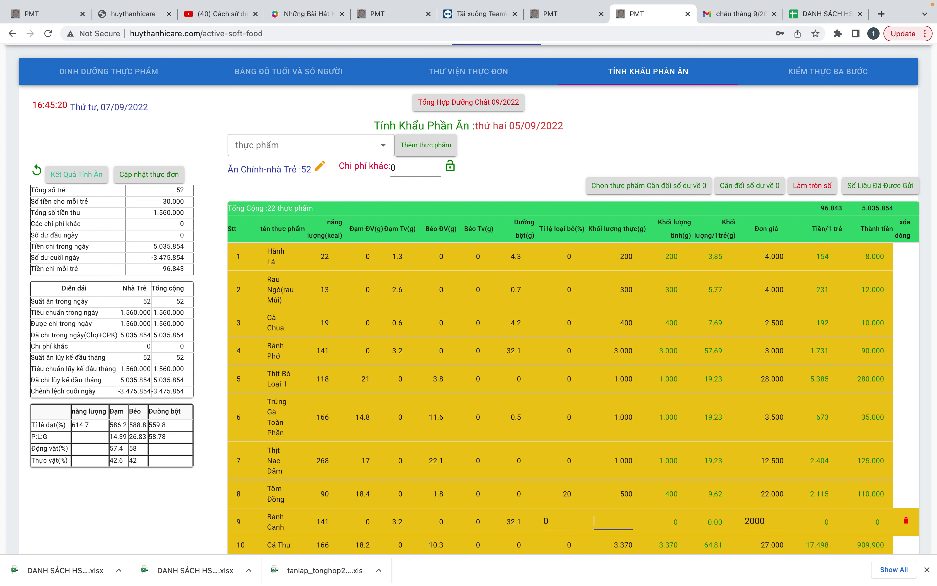
pyautogui.write('4000')
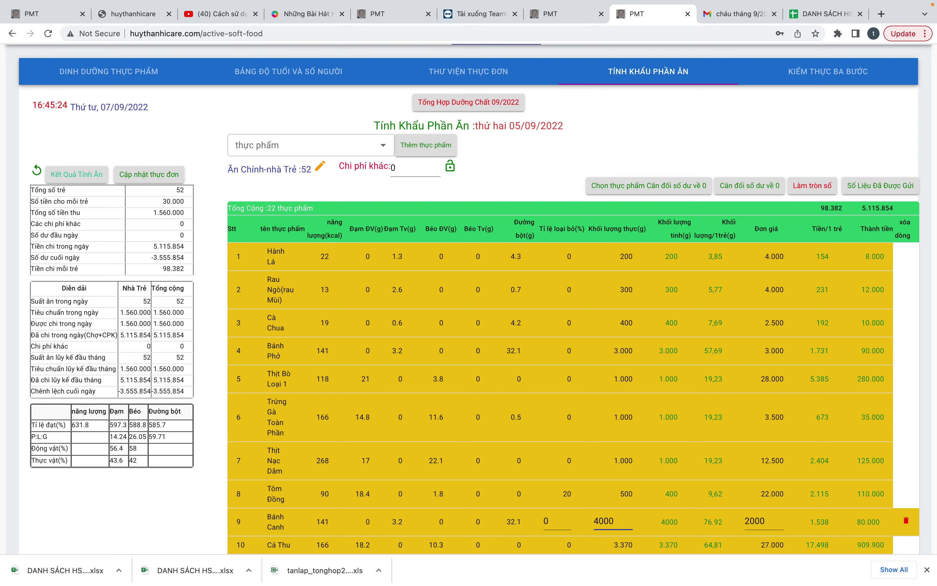
# - Set the actual weight of cá thu to 1000 g
pyautogui.scroll(-3, 618, 525)
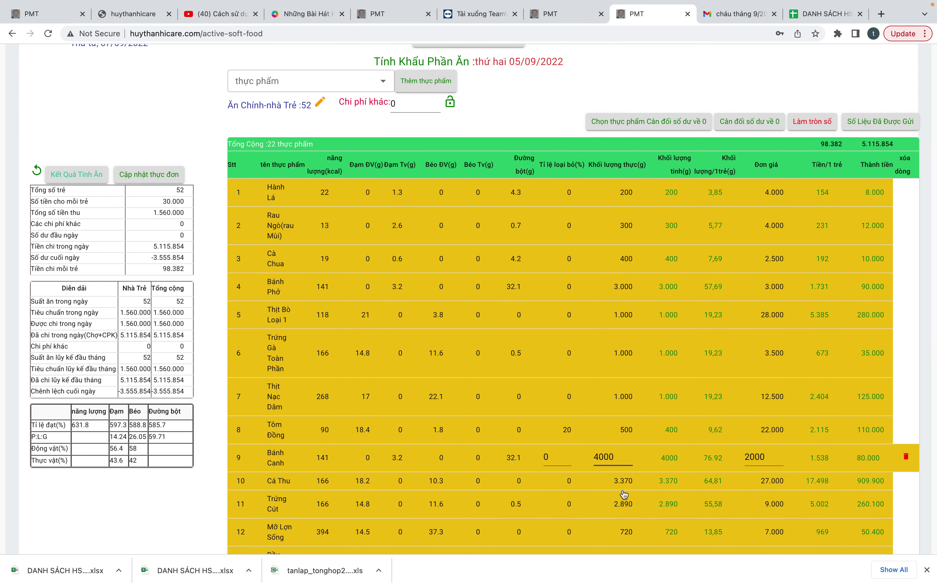
pyautogui.click(626, 480)
pyautogui.press('BackSpace')
pyautogui.press('BackSpace')
pyautogui.press('BackSpace')
pyautogui.press('BackSpace')
pyautogui.write('1000')
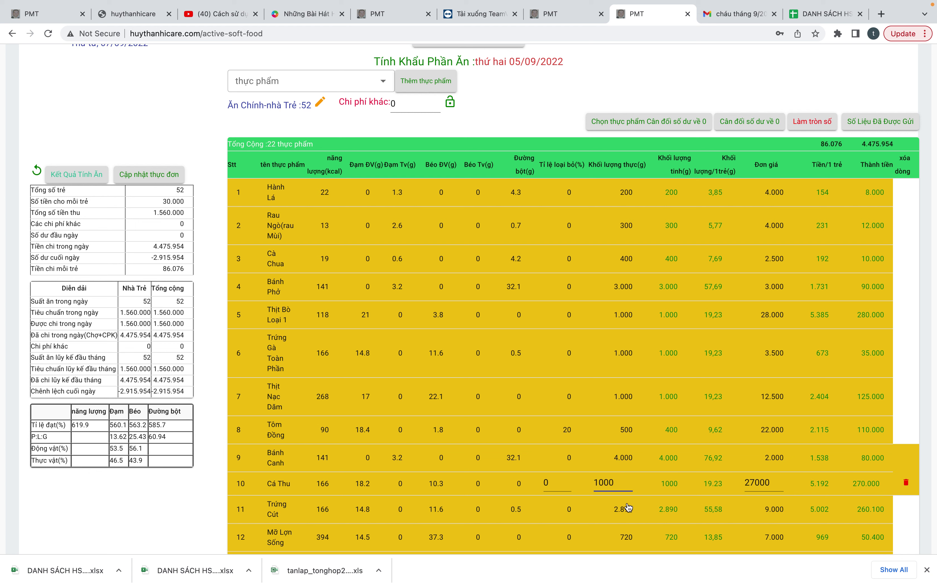
# - Clear the actual weight of trứng cút in the Nhà Trẻ ration
pyautogui.click(630, 507)
pyautogui.press('BackSpace')
pyautogui.press('BackSpace')
pyautogui.press('BackSpace')
pyautogui.press('BackSpace')
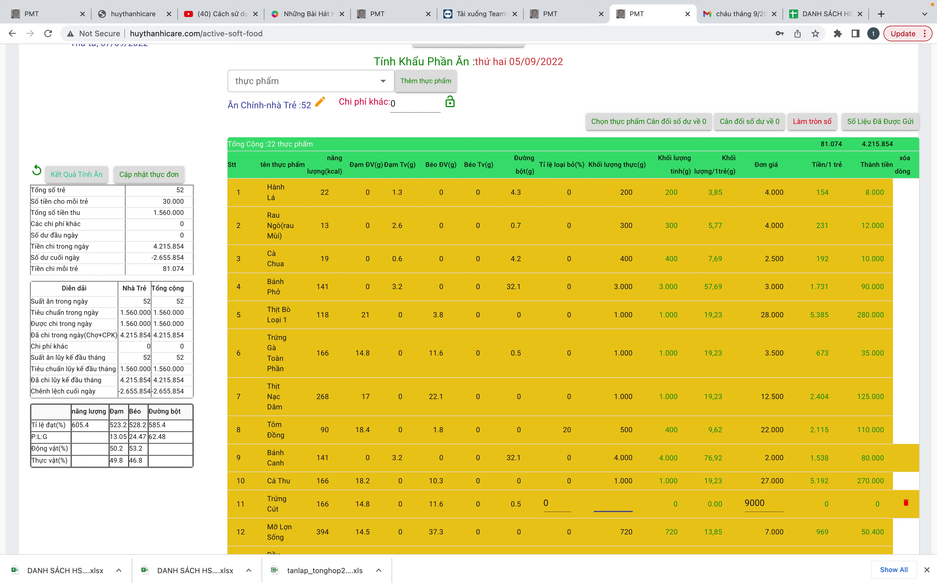
pyautogui.click(629, 458)
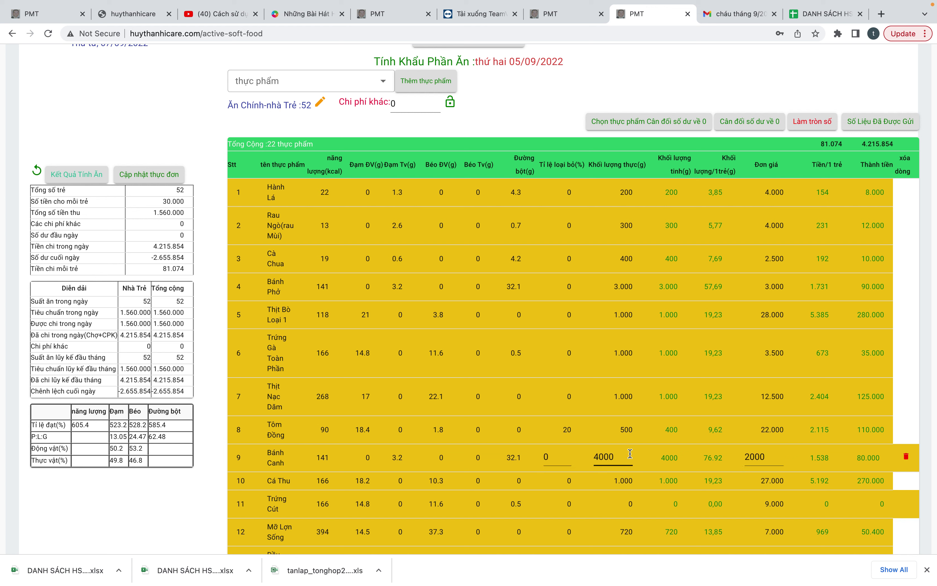
# - Reduce the actual weight of cá thu to 400 g
pyautogui.click(620, 482)
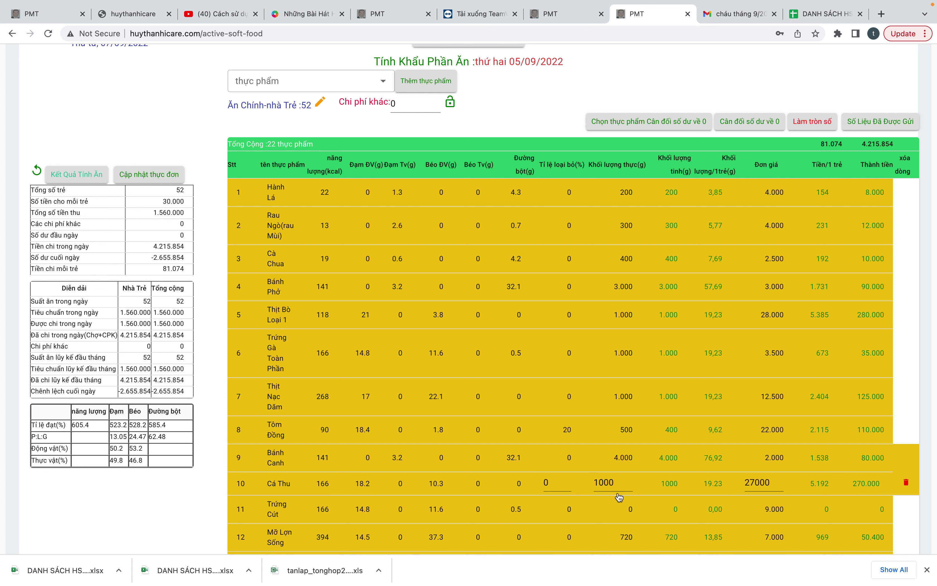
pyautogui.press('BackSpace')
pyautogui.press('BackSpace')
pyautogui.press('BackSpace')
pyautogui.press('BackSpace')
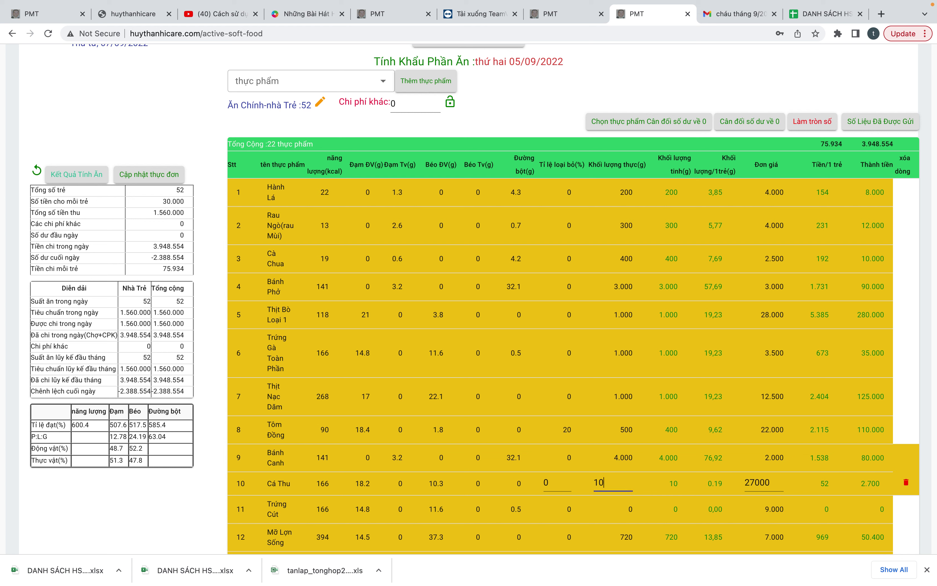
pyautogui.write('400')
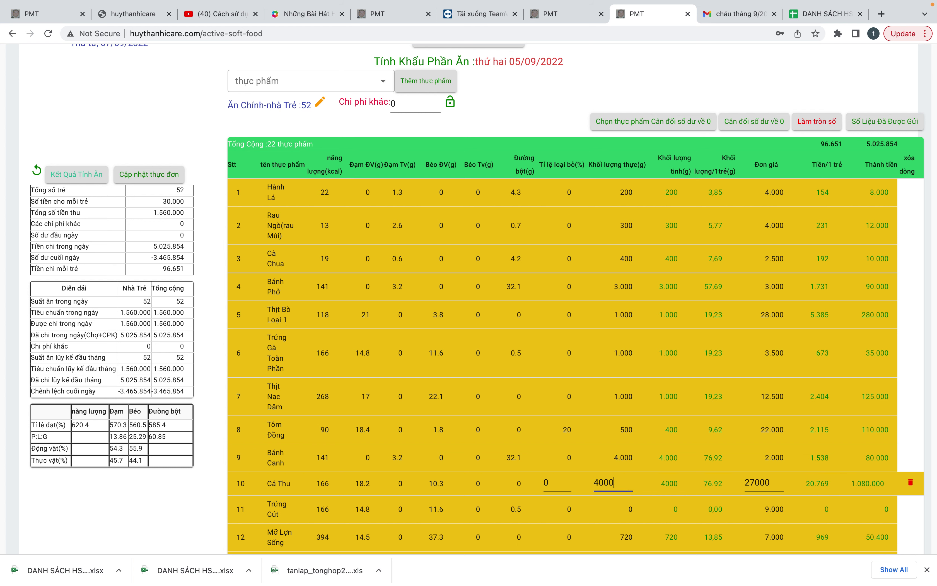
# - Delete the trứng cút row from the Nhà Trẻ ration and confirm the deletion
pyautogui.click(624, 514)
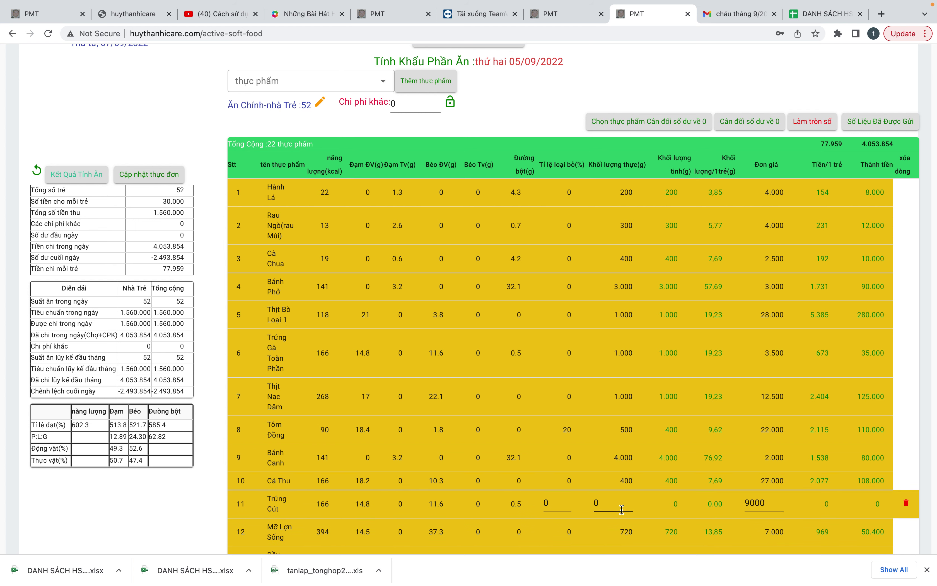
pyautogui.click(751, 507)
pyautogui.click(629, 506)
pyautogui.click(906, 503)
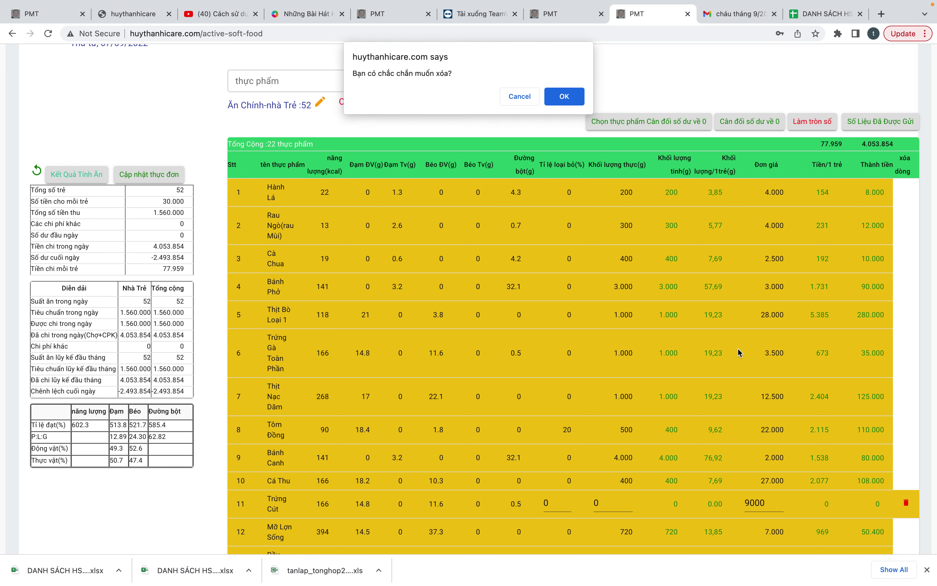
pyautogui.click(571, 99)
# - Unlock the Nhà Trẻ ration again and set the actual weight of gạo tẻ máy to 4000 g
pyautogui.scroll(-2, 608, 339)
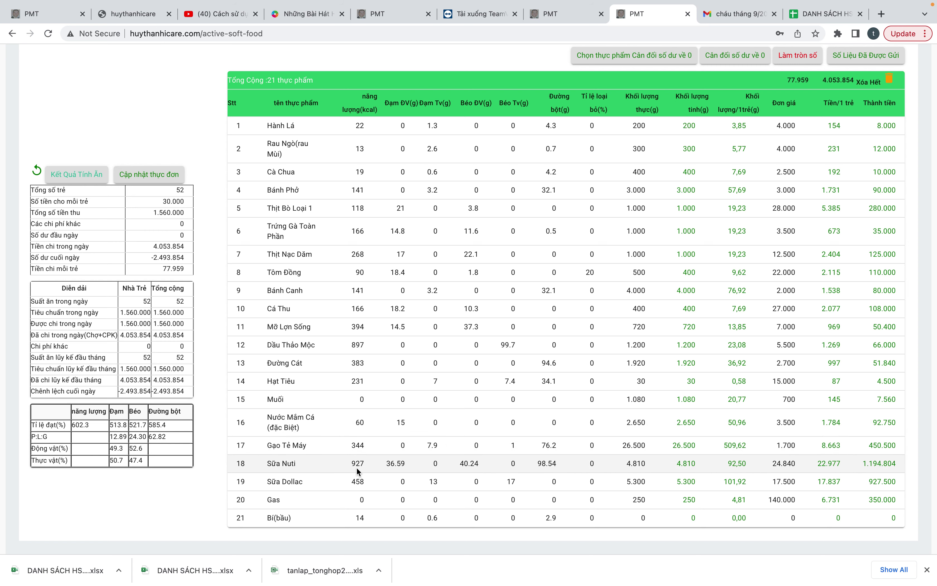
pyautogui.scroll(1, 582, 205)
pyautogui.scroll(5, 582, 201)
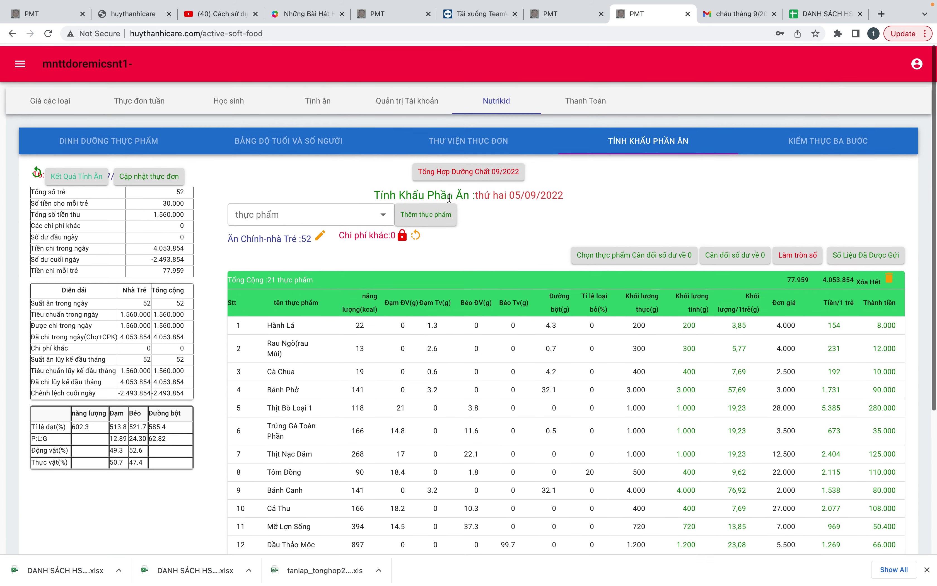
pyautogui.scroll(-10, 509, 462)
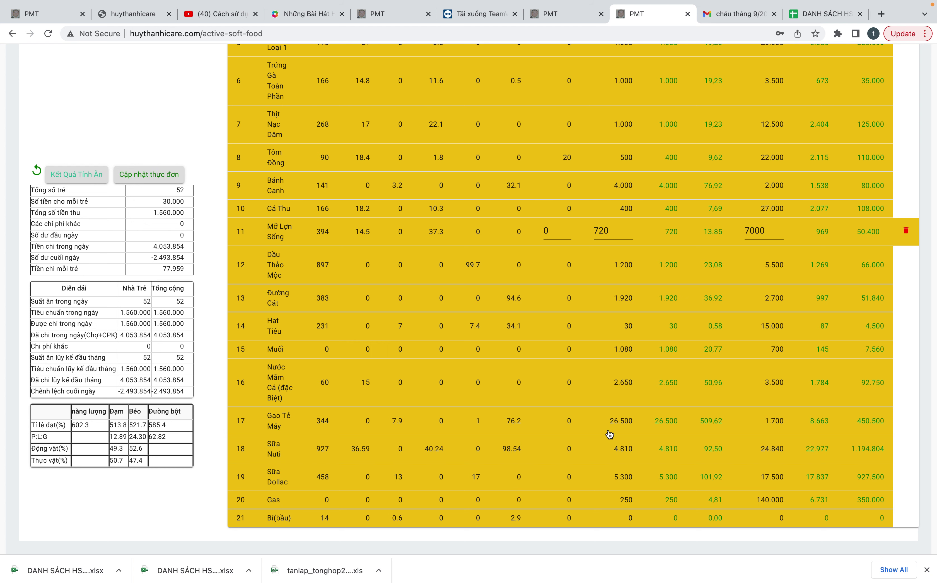
pyautogui.click(610, 434)
pyautogui.press('BackSpace')
pyautogui.press('BackSpace')
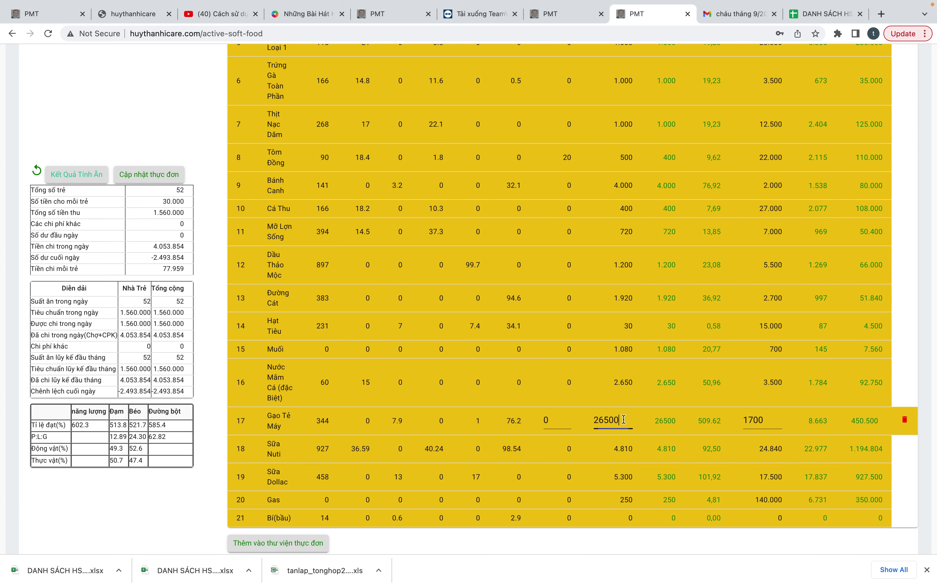
pyautogui.press('BackSpace')
pyautogui.press('BackSpace')
pyautogui.press('BackSpace')
pyautogui.write('4000')
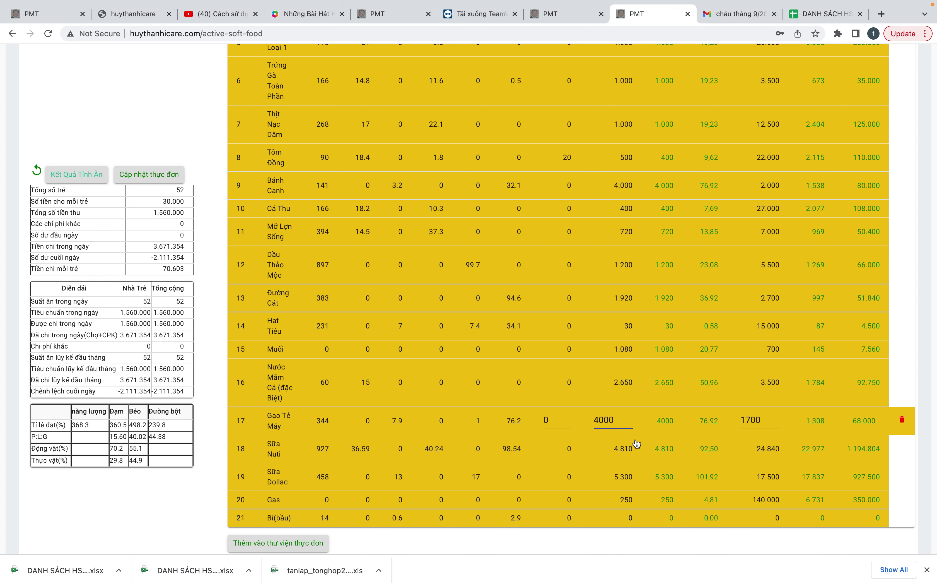
# - Set the actual weight of sữa Nuti to 1000 g
pyautogui.click(617, 448)
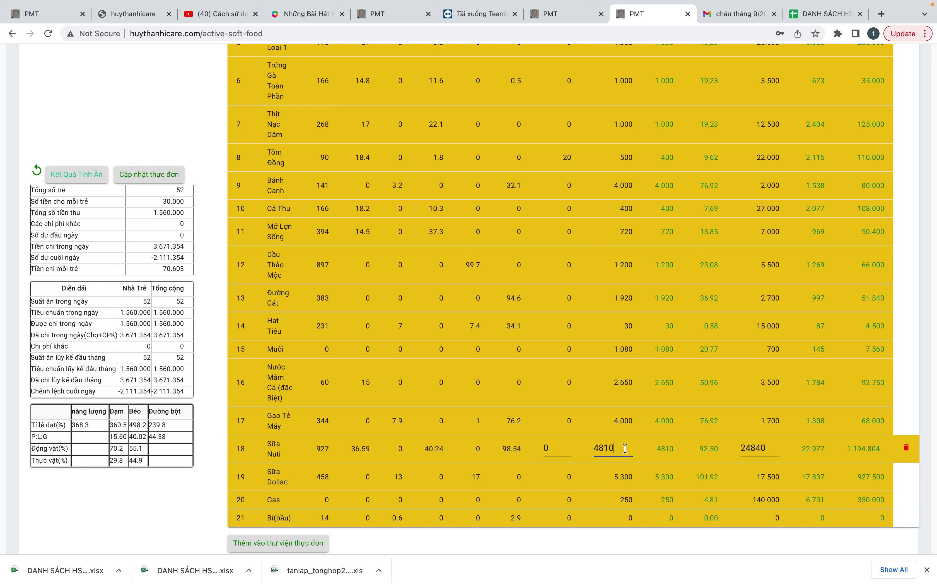
pyautogui.press('BackSpace')
pyautogui.press('BackSpace')
pyautogui.press('BackSpace')
pyautogui.press('BackSpace')
pyautogui.write('1000')
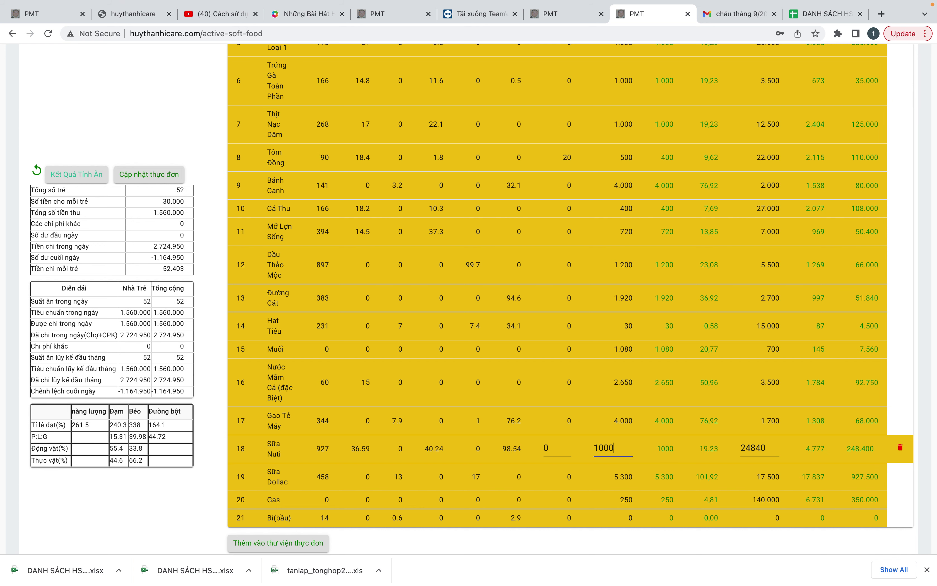
# - Set the actual weight of sữa Dollac to 1000 g
pyautogui.click(622, 478)
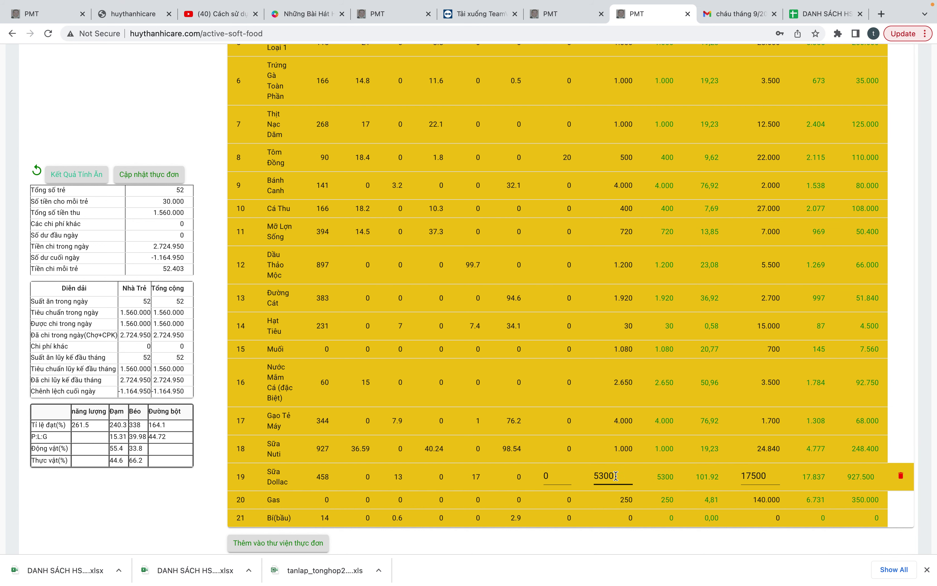
pyautogui.press('BackSpace')
pyautogui.press('BackSpace')
pyautogui.press('BackSpace')
pyautogui.press('BackSpace')
pyautogui.write('1000')
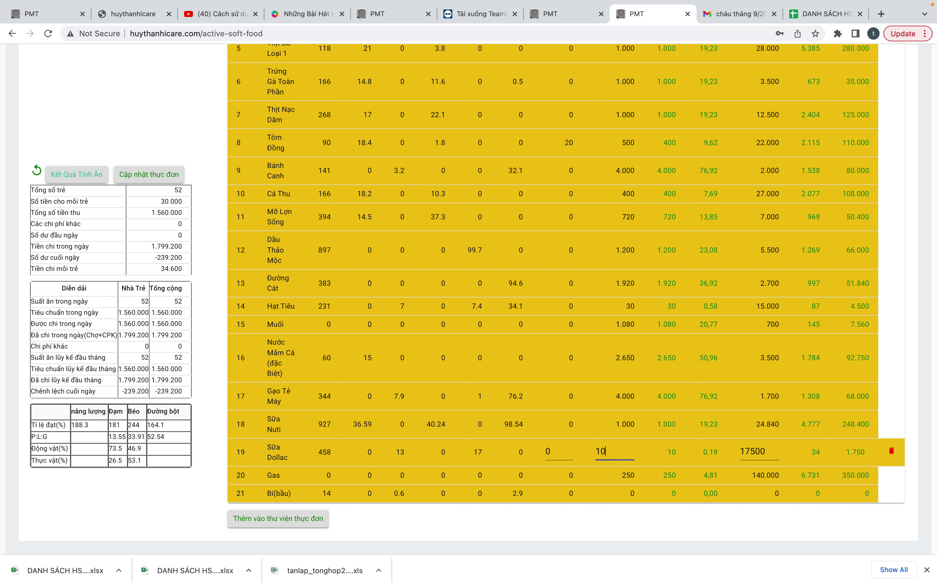
# - Set the actual weight of gas to 52 g in the Nhà Trẻ ration
pyautogui.click(622, 497)
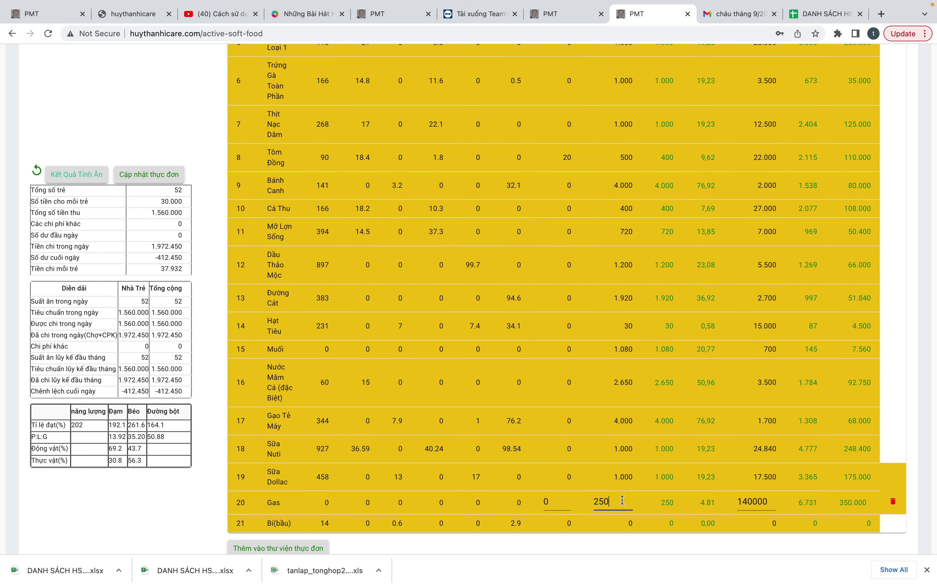
pyautogui.press('BackSpace')
pyautogui.press('BackSpace')
pyautogui.press('BackSpace')
pyautogui.write('52')
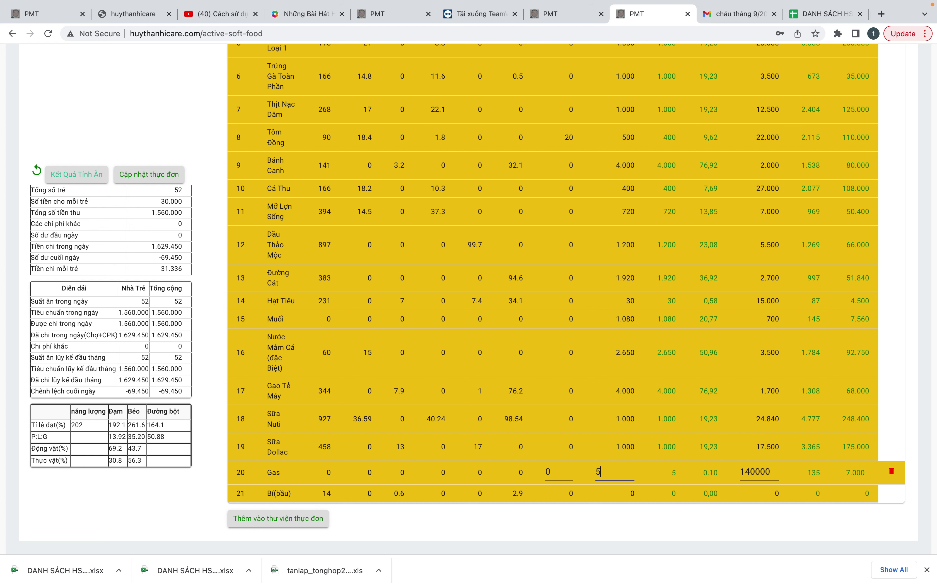
# - Delete the bí (bầu) row from the Nhà Trẻ ration and confirm the deletion
pyautogui.click(629, 496)
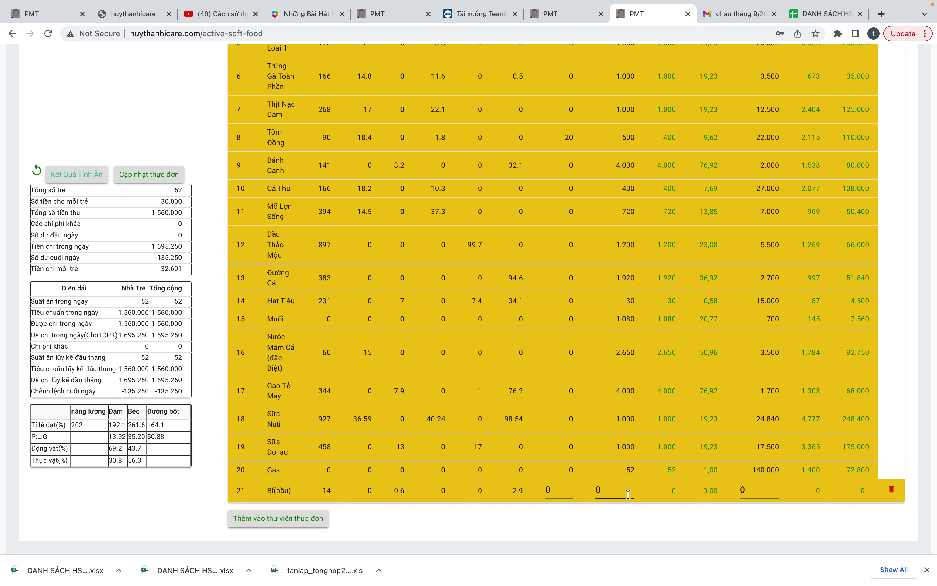
pyautogui.click(628, 495)
pyautogui.click(889, 492)
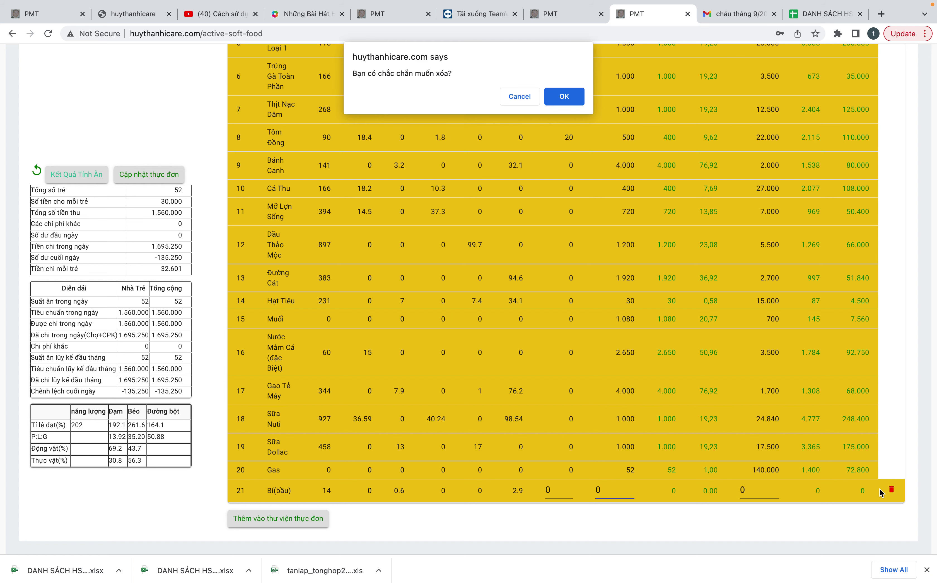
pyautogui.click(564, 96)
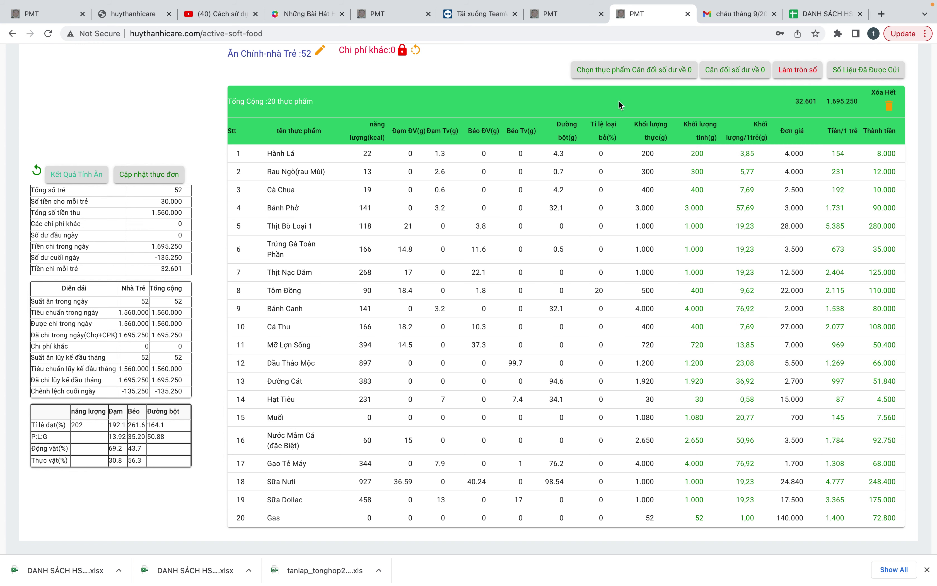
# - Unlock the Nhà Trẻ ration, set the actual weight of thịt bò loại 1 to 500 g, and lock the ration again
pyautogui.click(402, 51)
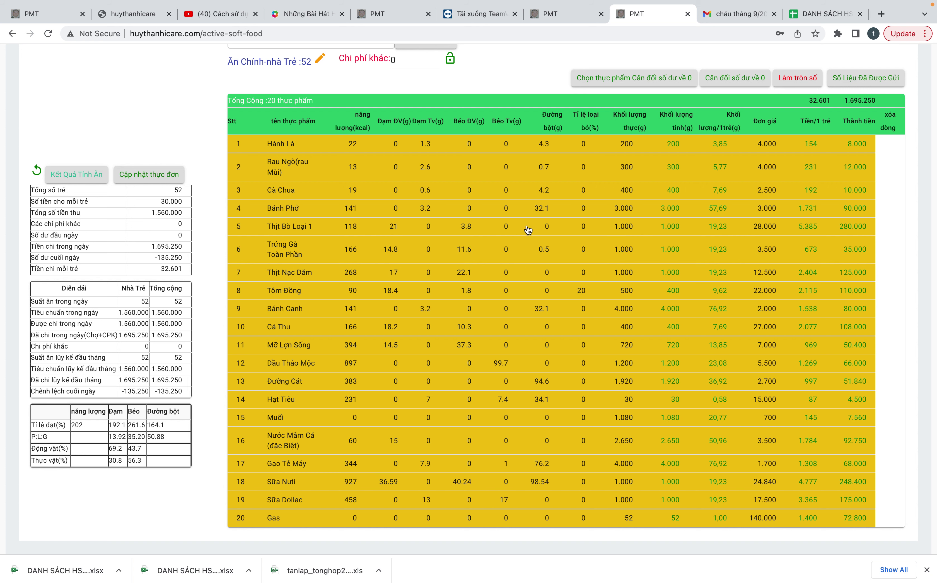
pyautogui.click(620, 209)
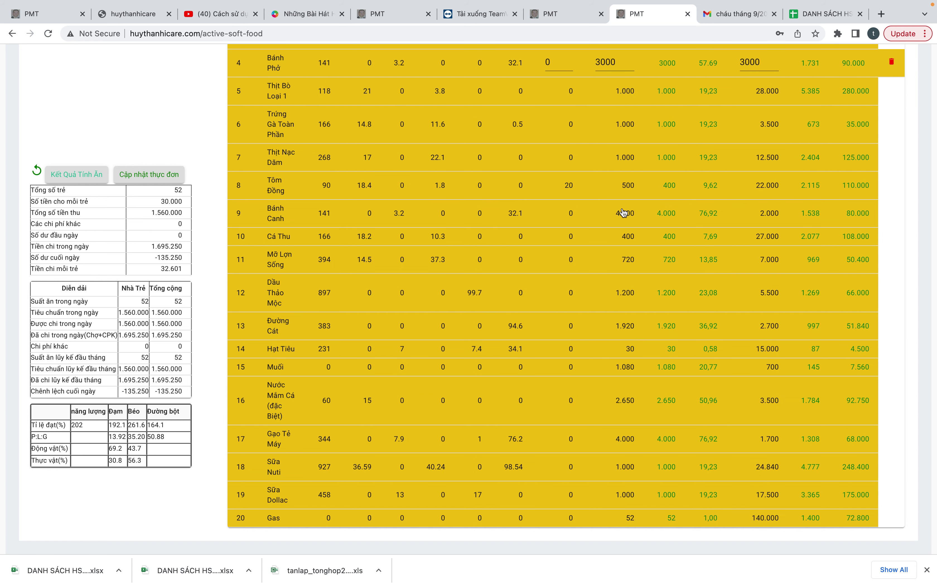
pyautogui.scroll(2, 623, 213)
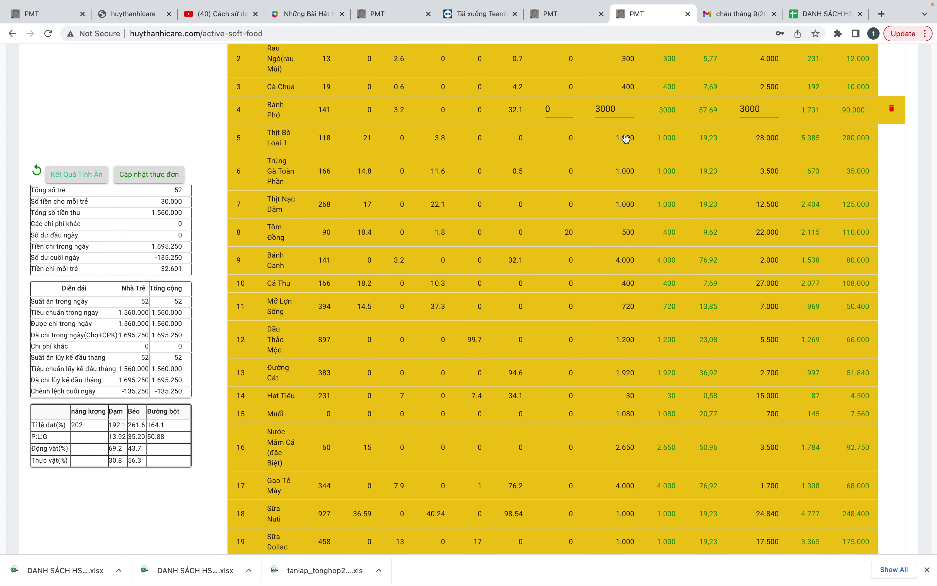
pyautogui.click(626, 139)
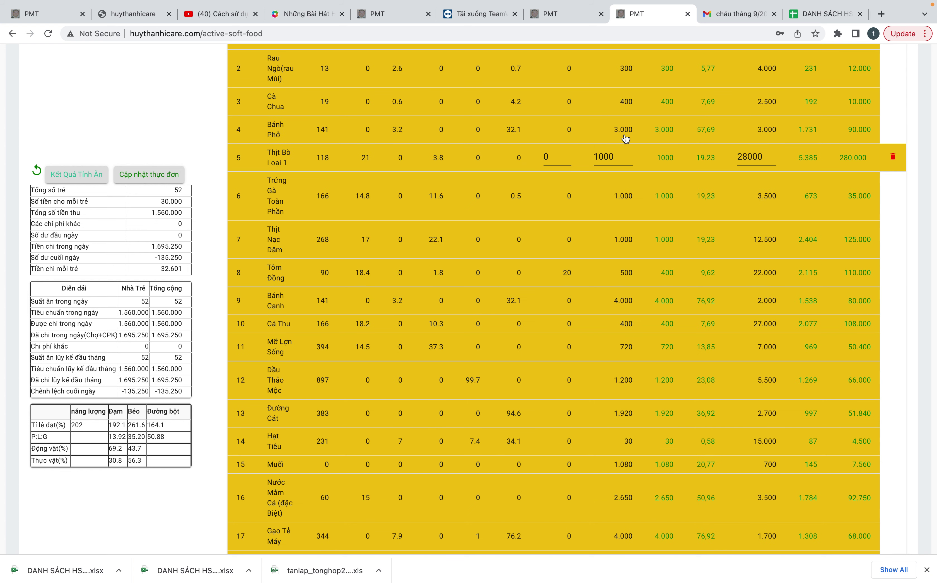
pyautogui.press('BackSpace')
pyautogui.press('BackSpace')
pyautogui.press('BackSpace')
pyautogui.press('BackSpace')
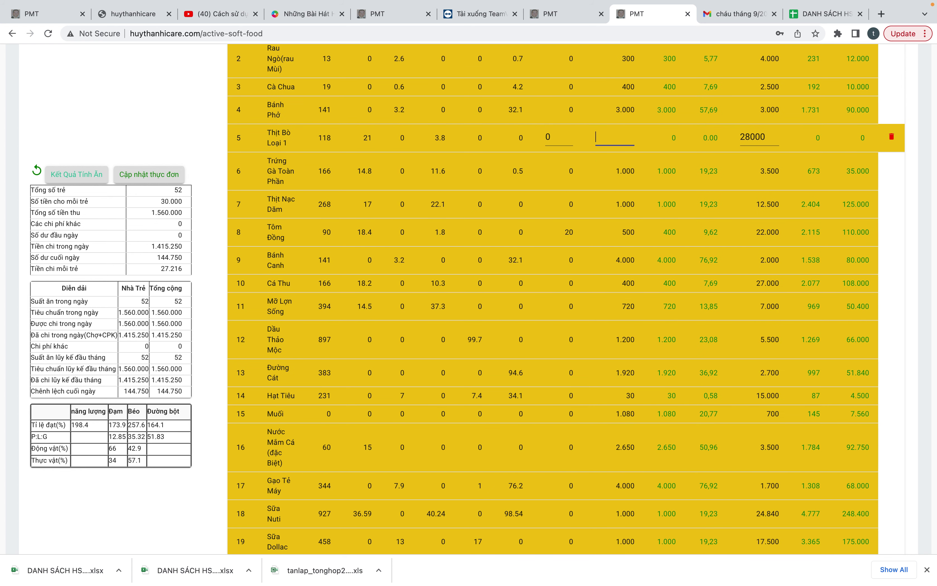
pyautogui.write('5000')
pyautogui.press('BackSpace')
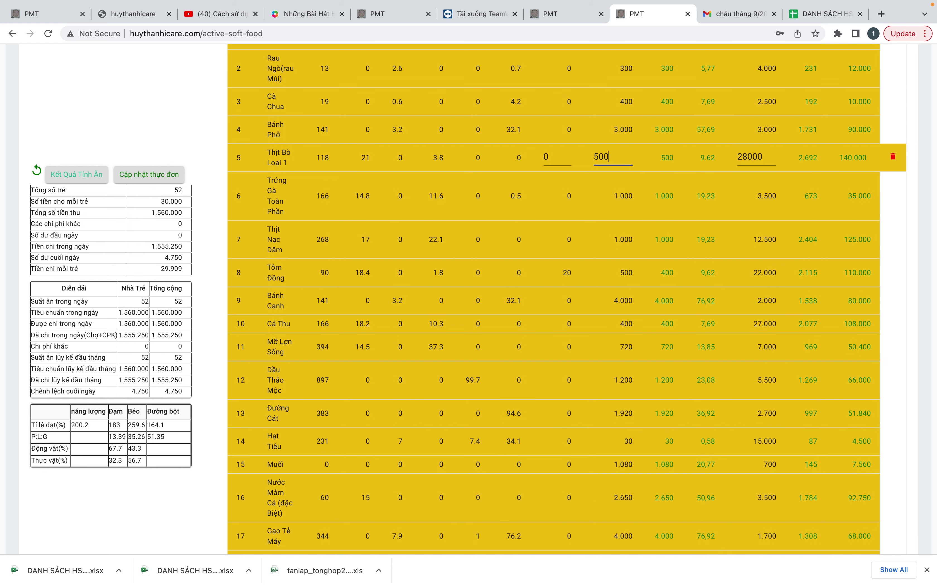
pyautogui.click(544, 272)
pyautogui.scroll(10, 544, 272)
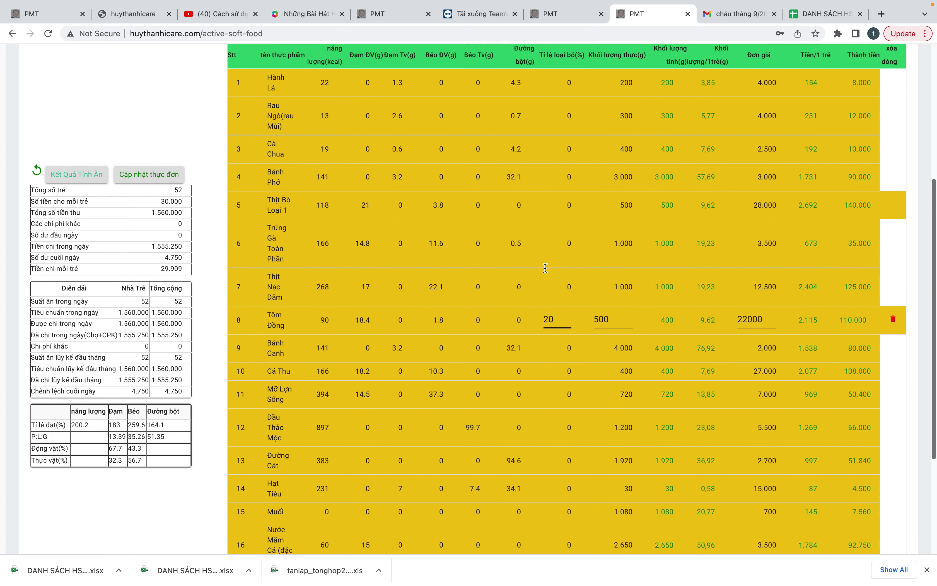
pyautogui.click(450, 235)
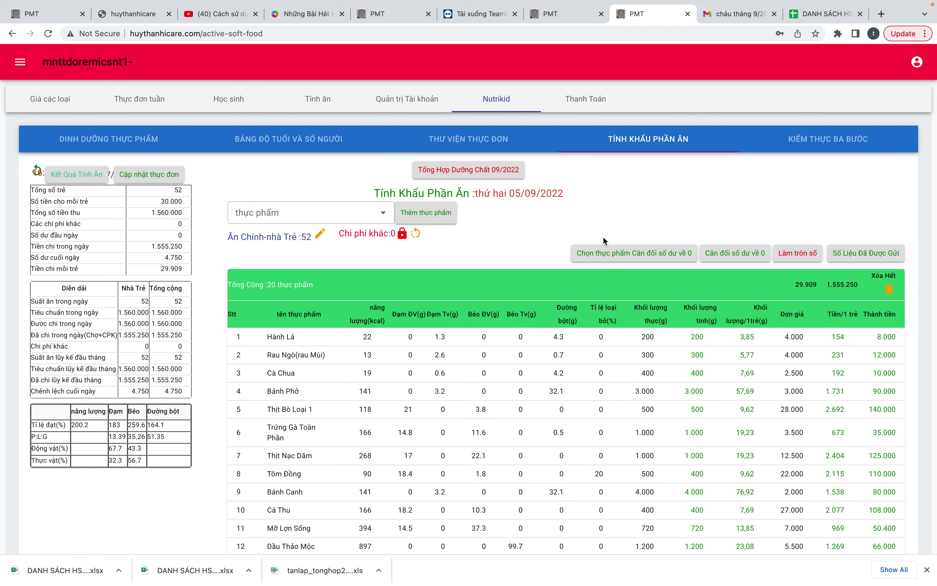
# - Balance the Nhà Trẻ ration to zero by allocating 4750 đồng to hành lá
pyautogui.click(638, 253)
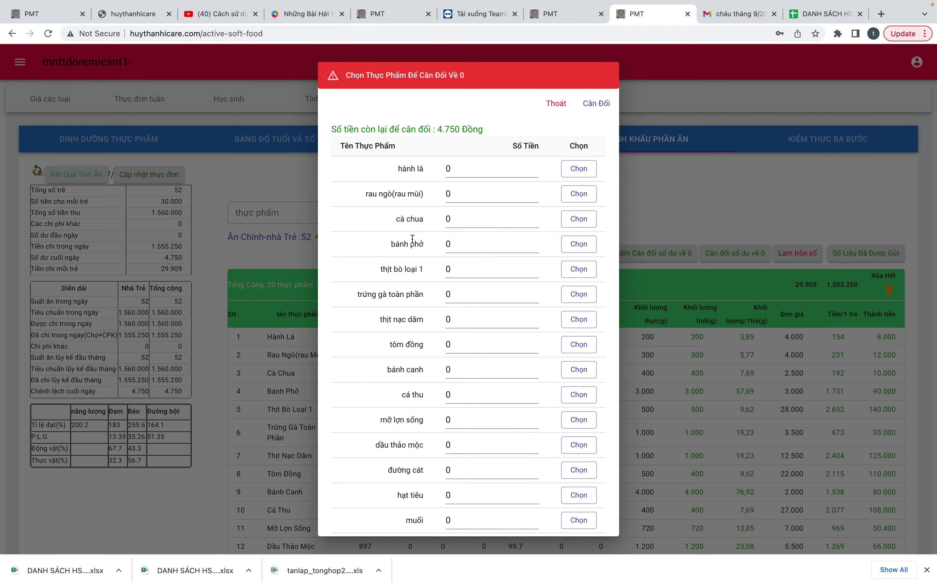
pyautogui.click(471, 168)
pyautogui.write('750')
pyautogui.click(578, 168)
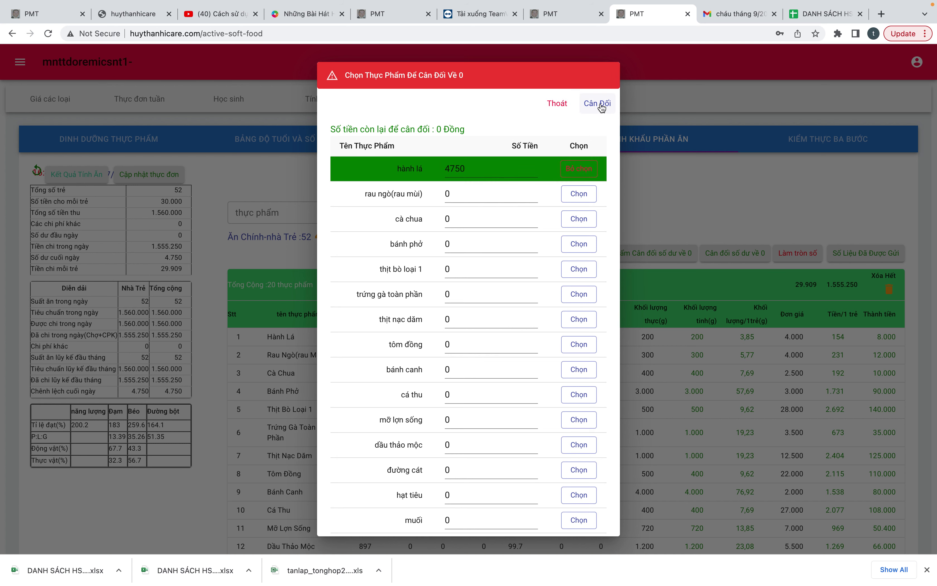
pyautogui.click(598, 103)
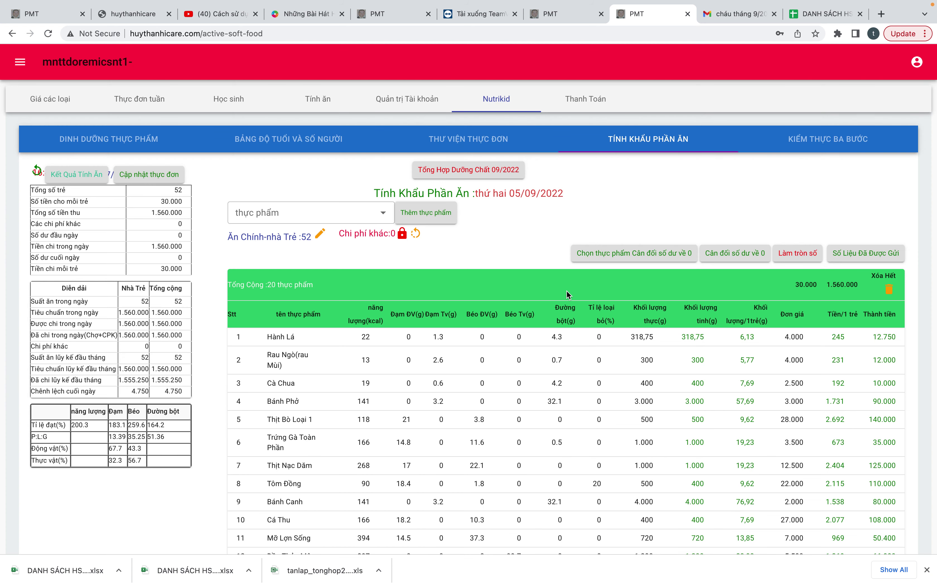
# - Review the Nhà Trẻ market invoice (Hóa Đơn Đi Chợ) down to its totals and close it
pyautogui.click(158, 179)
pyautogui.click(76, 225)
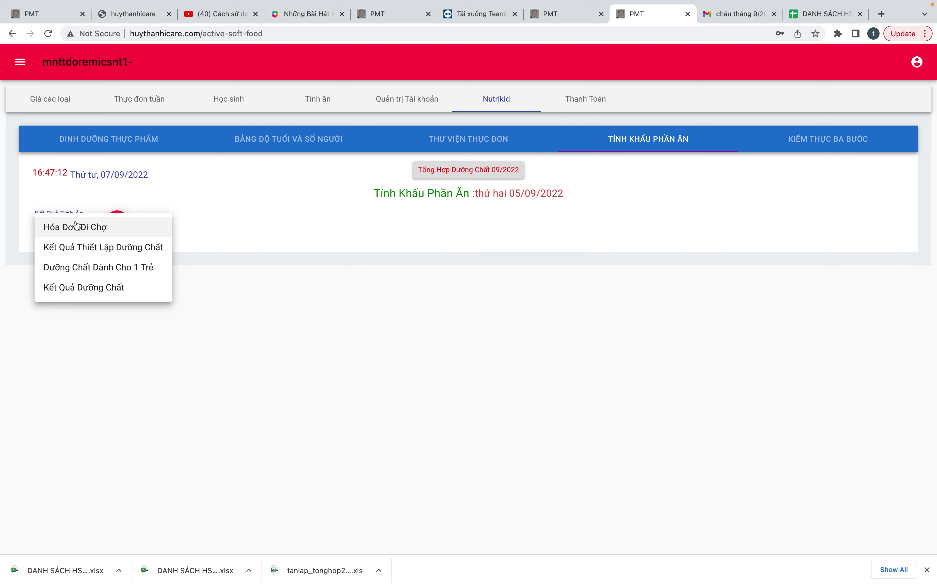
pyautogui.click(76, 226)
pyautogui.scroll(-10, 217, 298)
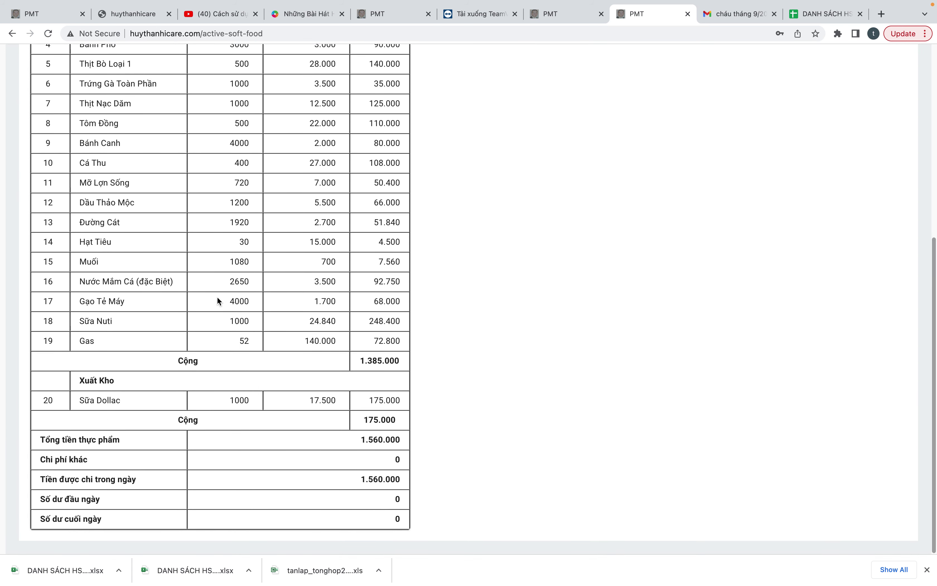
pyautogui.scroll(8, 217, 296)
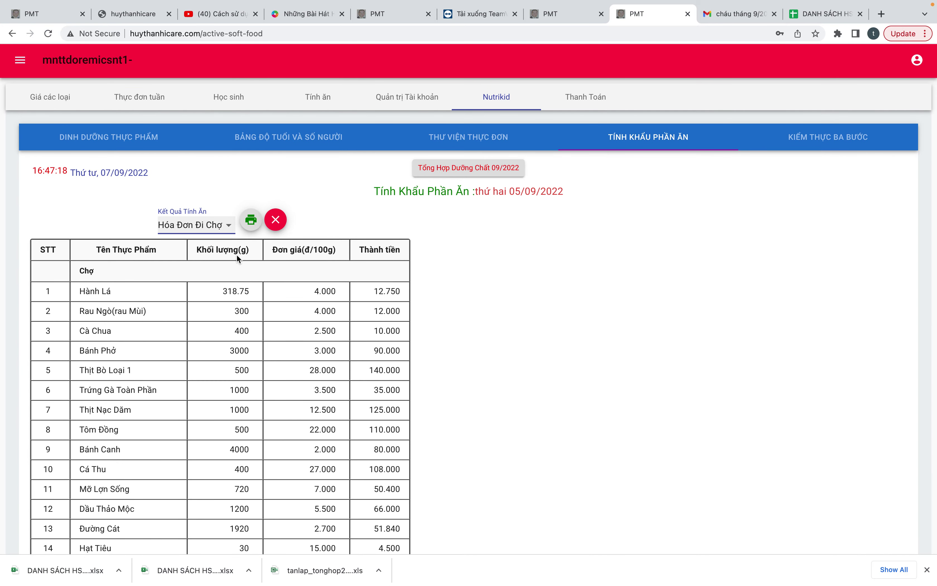
pyautogui.click(276, 221)
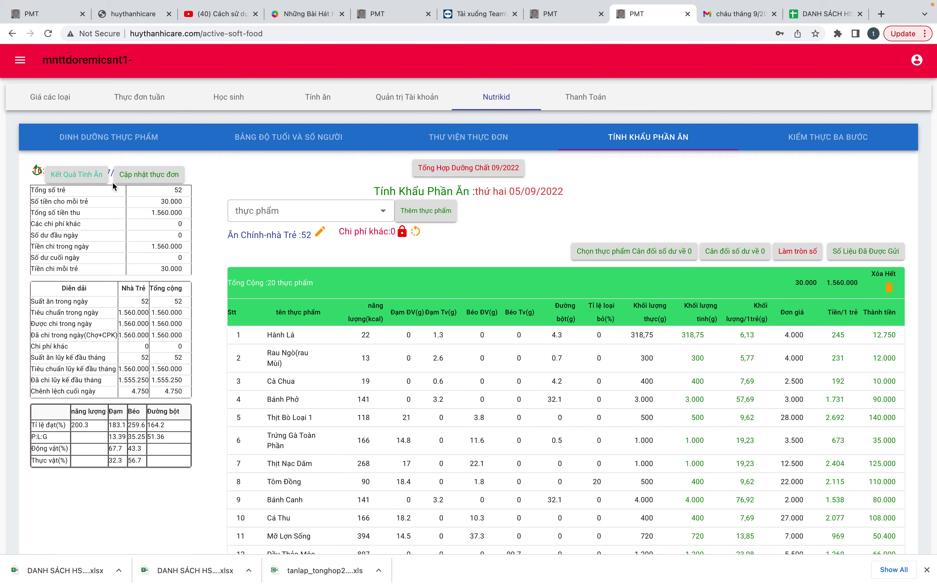
# - Review the combined Sổ tính tiền ăn for 05/09/2022 and check the Mẫu Giáo ration's balances
pyautogui.click(39, 172)
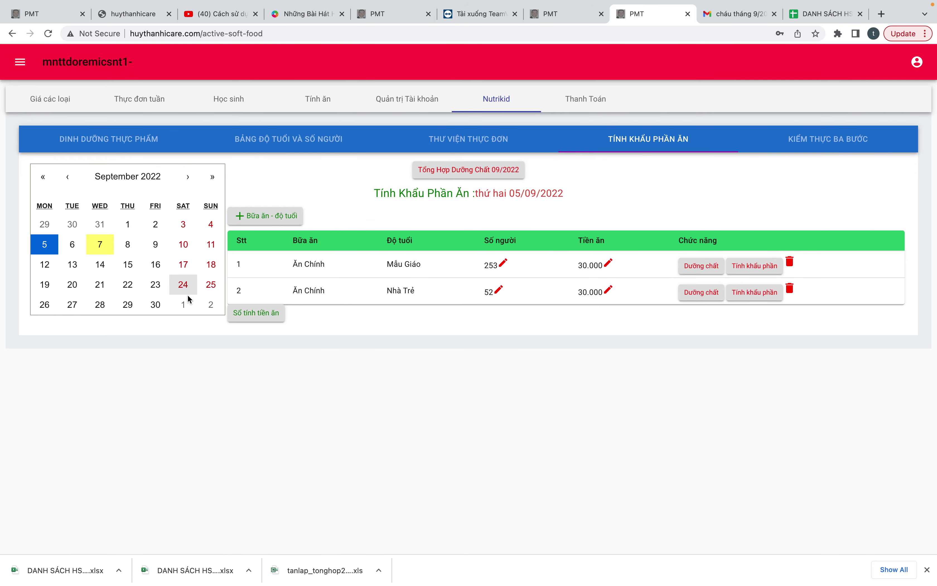
pyautogui.click(265, 315)
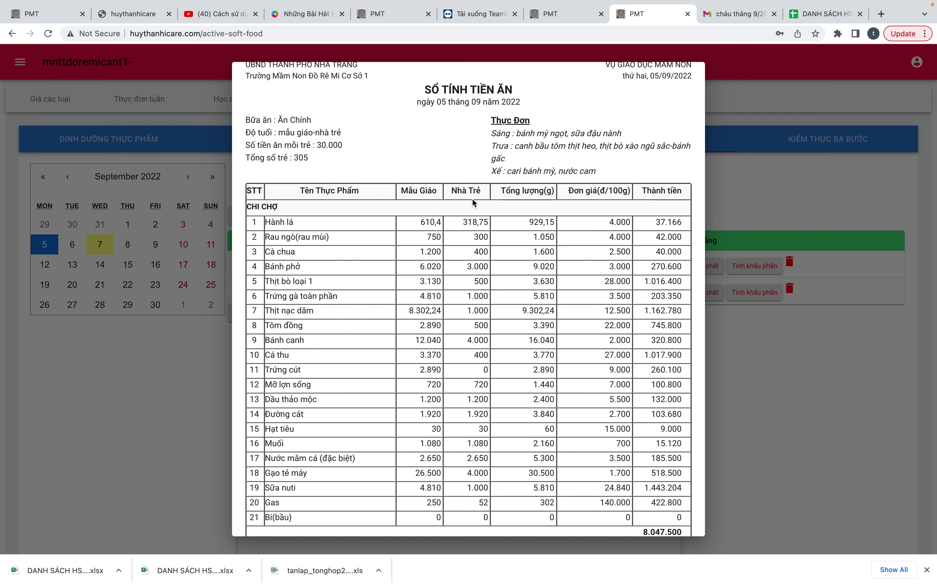
pyautogui.scroll(-7, 523, 304)
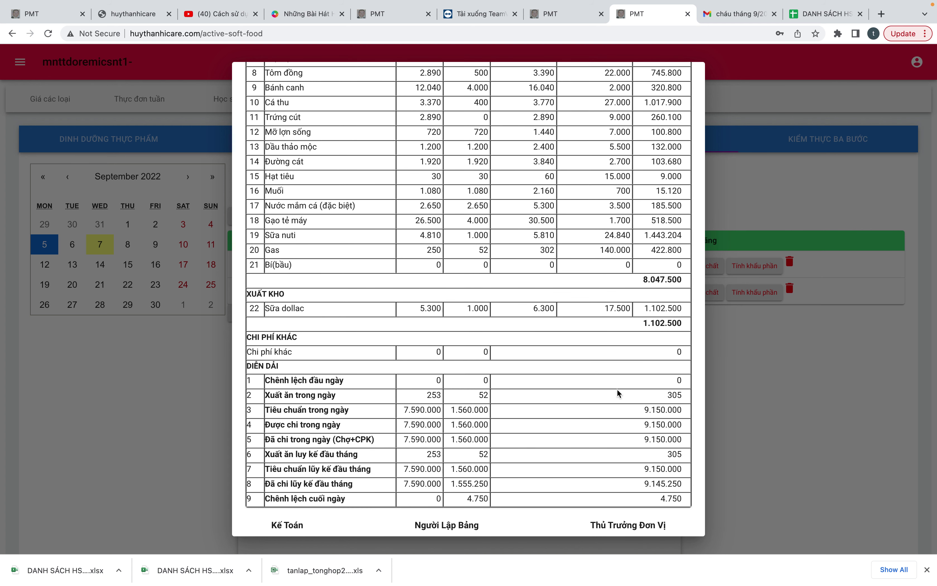
pyautogui.click(804, 436)
pyautogui.click(750, 267)
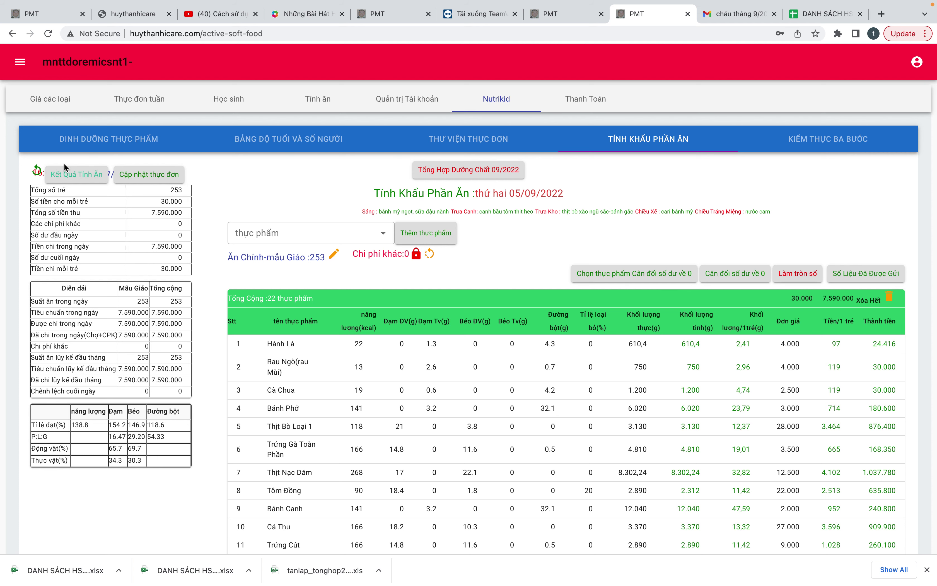
pyautogui.click(52, 177)
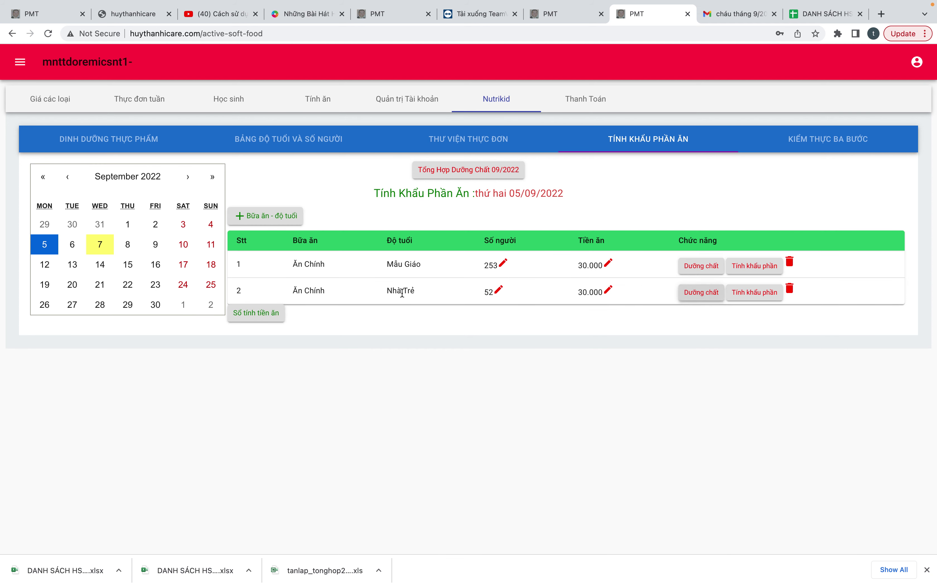
# - Unlock the Nhà Trẻ ration, re-enter the actual weight of rau ngò as 300 g, and lock the ration again
pyautogui.click(739, 295)
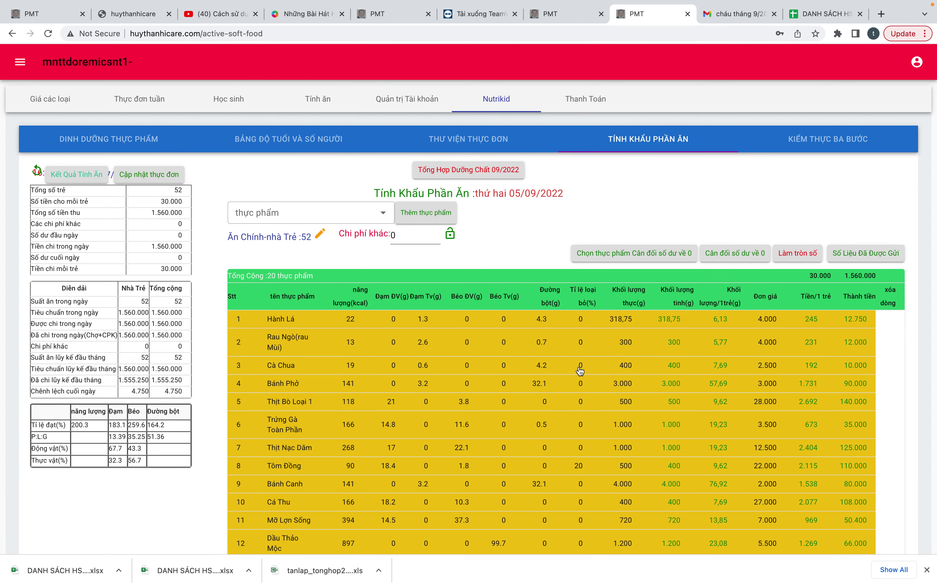
pyautogui.click(590, 360)
pyautogui.click(562, 353)
pyautogui.press('Tab')
pyautogui.press('BackSpace')
pyautogui.write('00')
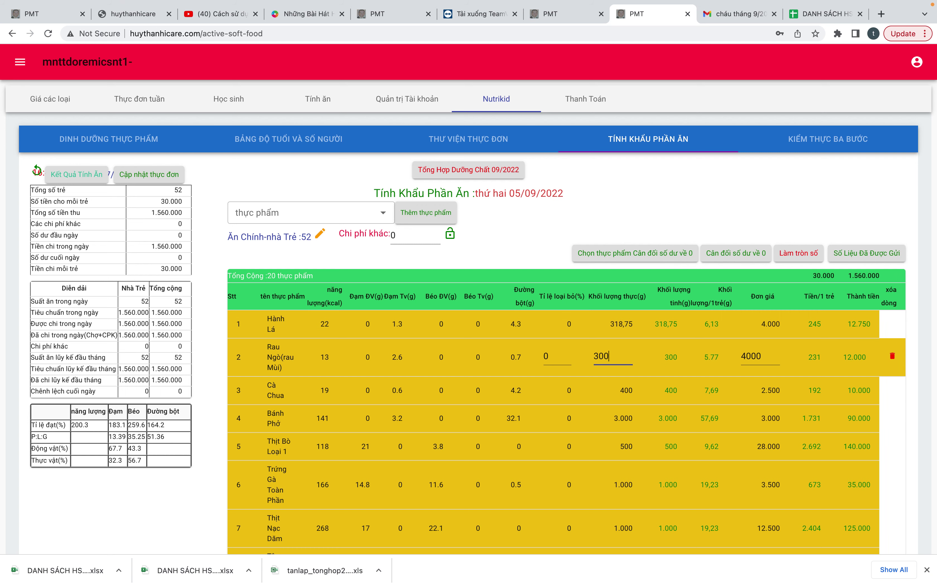
pyautogui.click(452, 234)
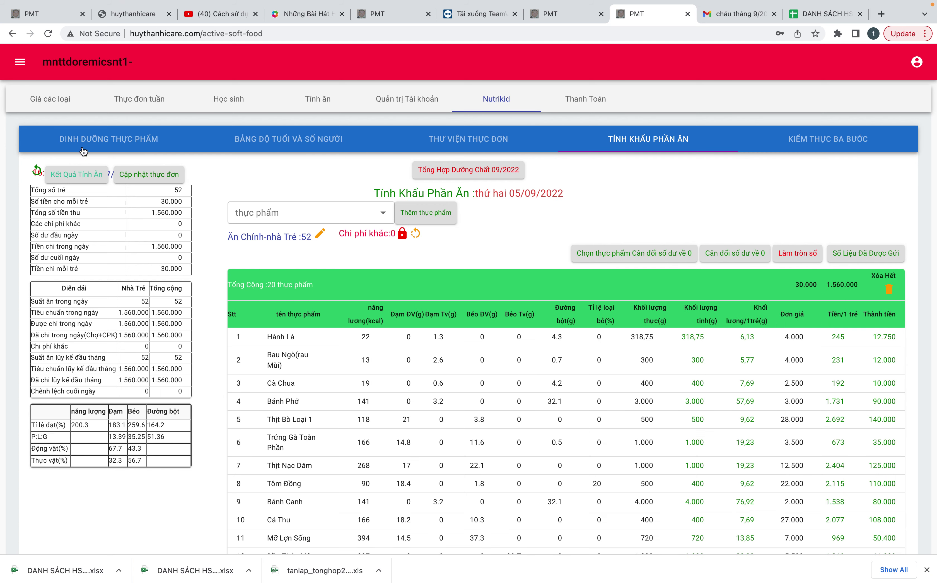
# - Open and unlock the Mẫu Giáo ration, re-enter the actual weight of rau ngò as 750 g, and lock it again
pyautogui.click(62, 181)
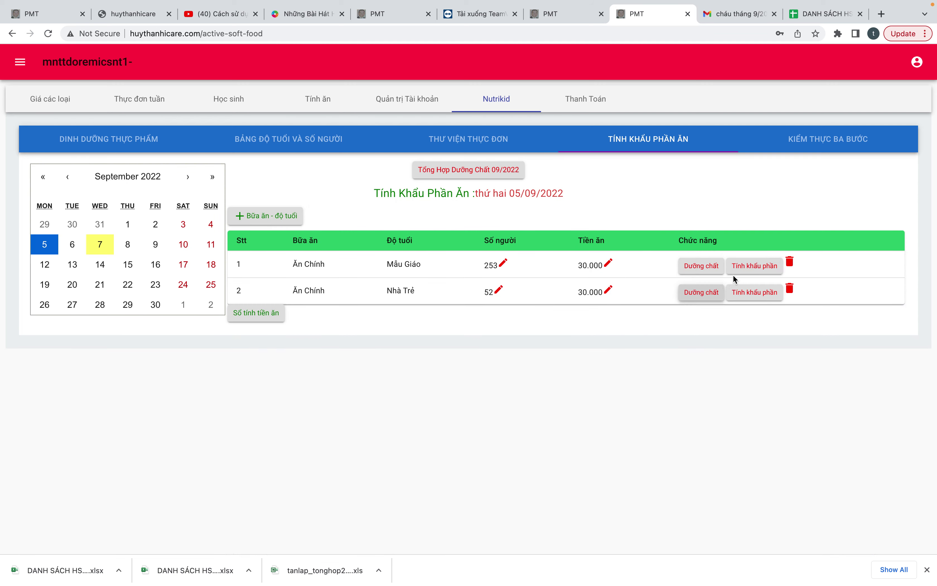
pyautogui.click(737, 271)
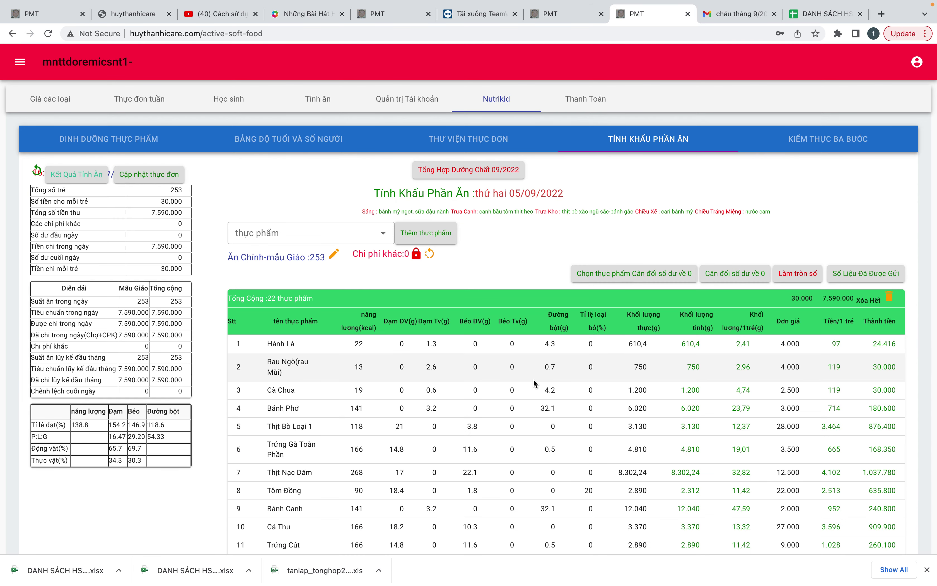
pyautogui.click(416, 254)
pyautogui.click(620, 376)
pyautogui.press('BackSpace')
pyautogui.write('0')
pyautogui.click(462, 254)
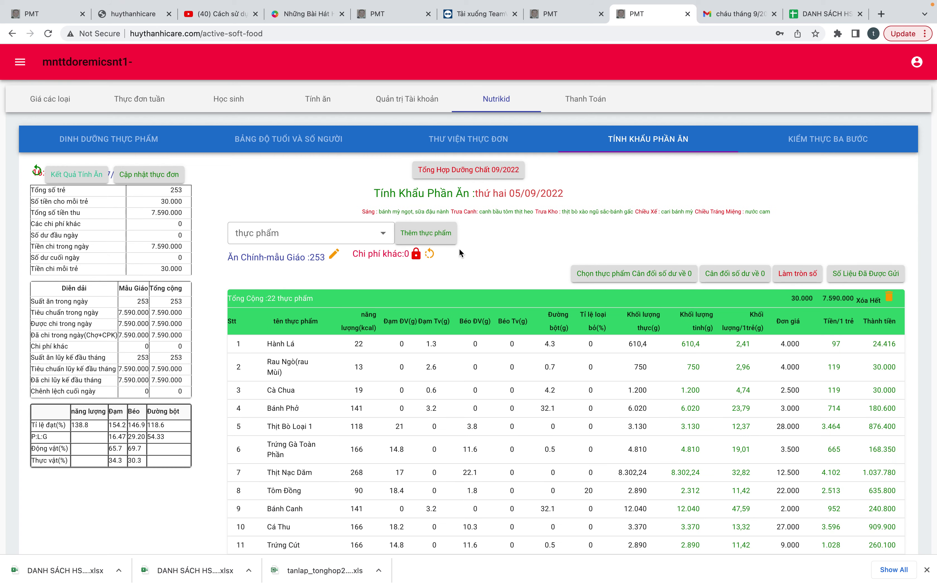
# - Recheck the end-of-day differences and food quantities in the Sổ tính tiền ăn, and close it
pyautogui.click(60, 176)
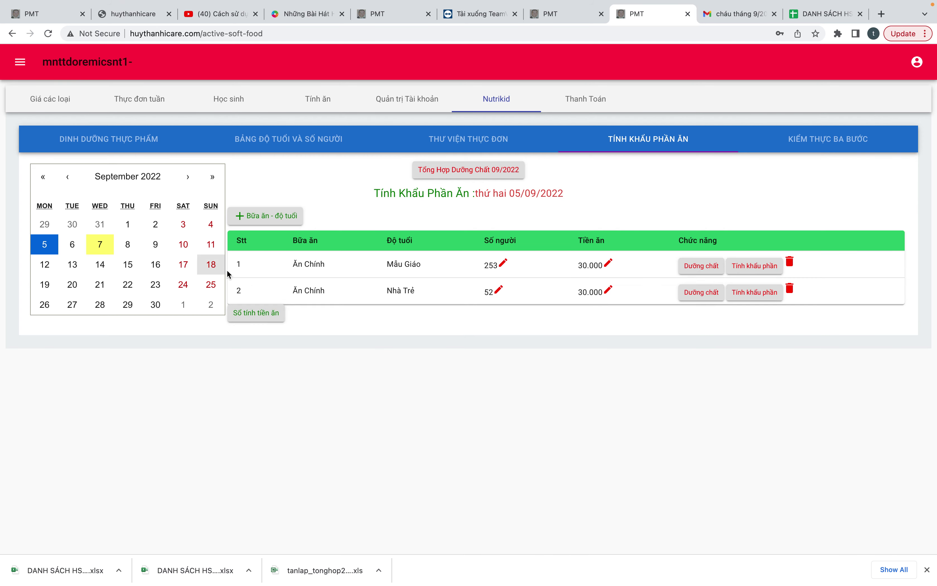
pyautogui.click(263, 314)
pyautogui.scroll(-5, 510, 407)
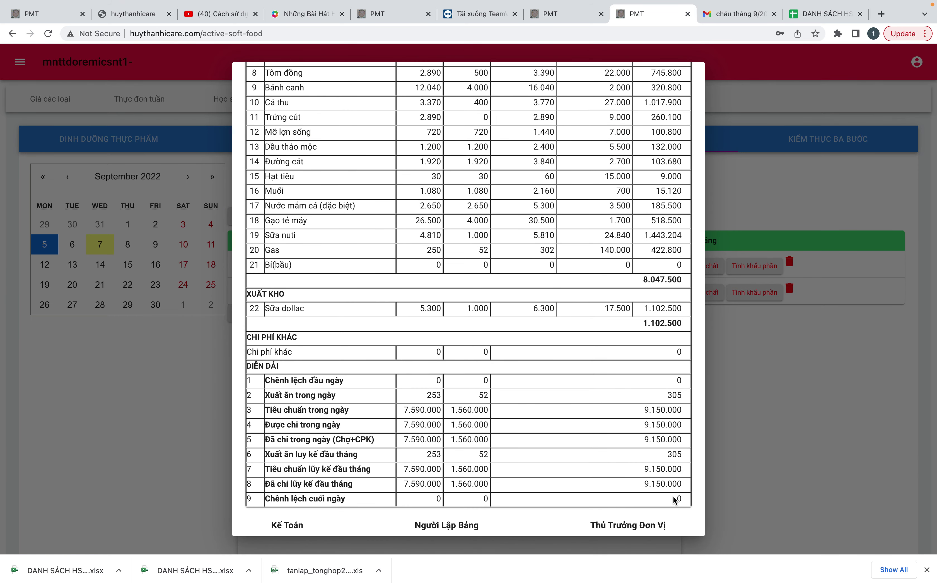
pyautogui.scroll(2, 666, 350)
pyautogui.scroll(-2, 666, 350)
pyautogui.scroll(6, 666, 354)
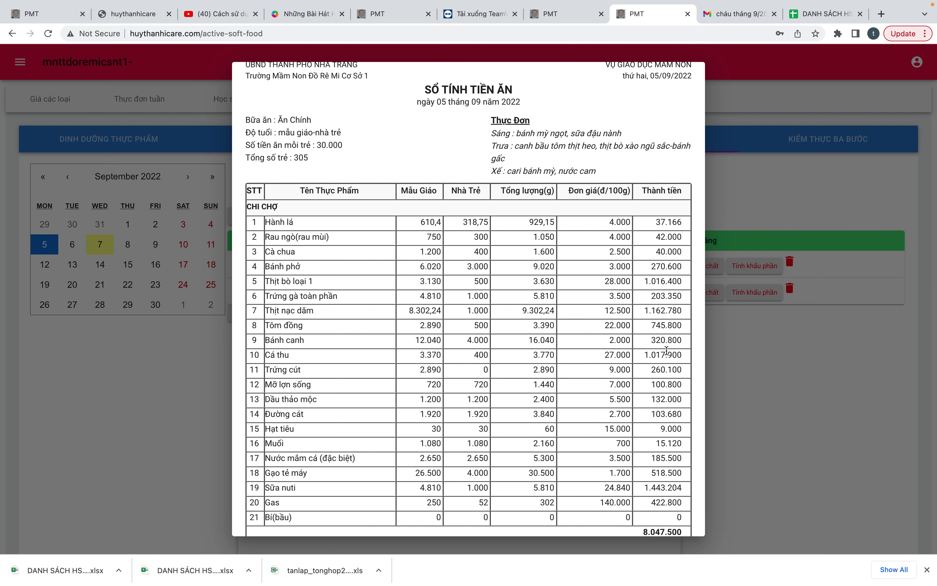
pyautogui.click(859, 400)
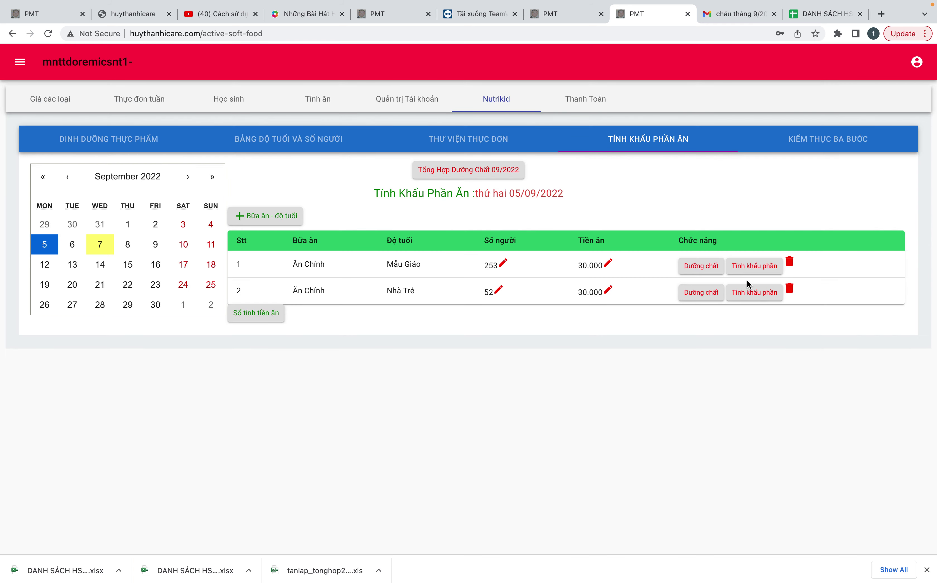
# - View the September 2022 nutrient summary options for the Mẫu Giáo - Ăn Chính group, and close them
pyautogui.click(449, 171)
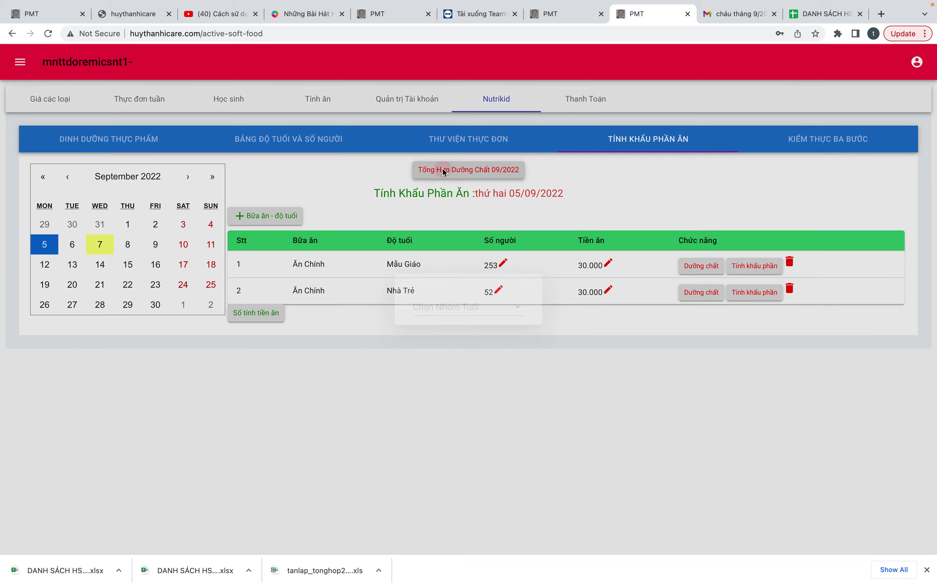
pyautogui.click(476, 312)
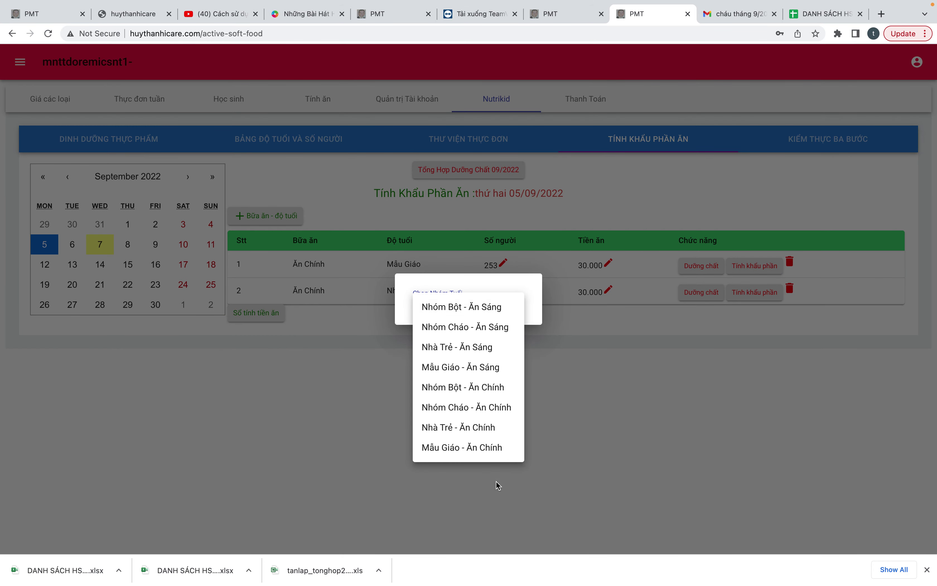
pyautogui.click(478, 446)
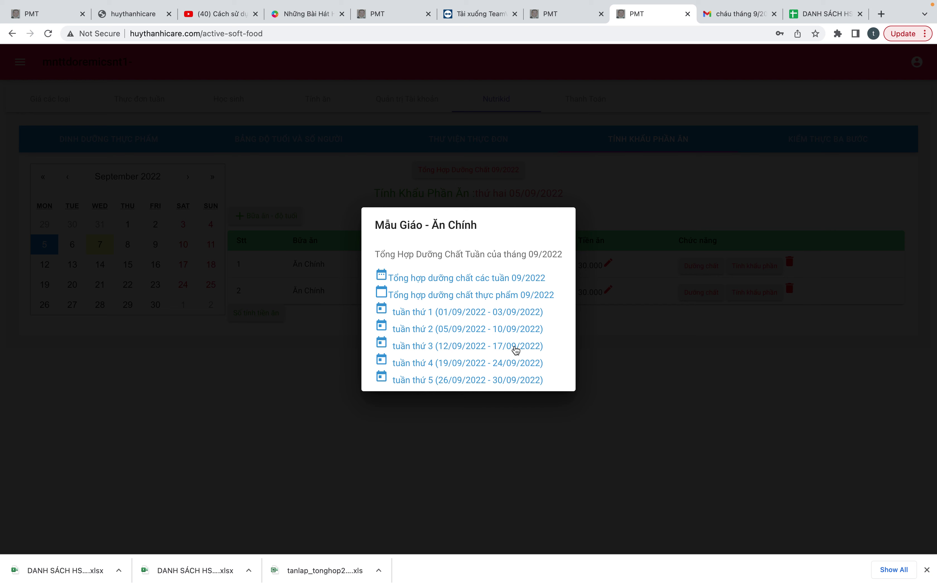
pyautogui.click(675, 359)
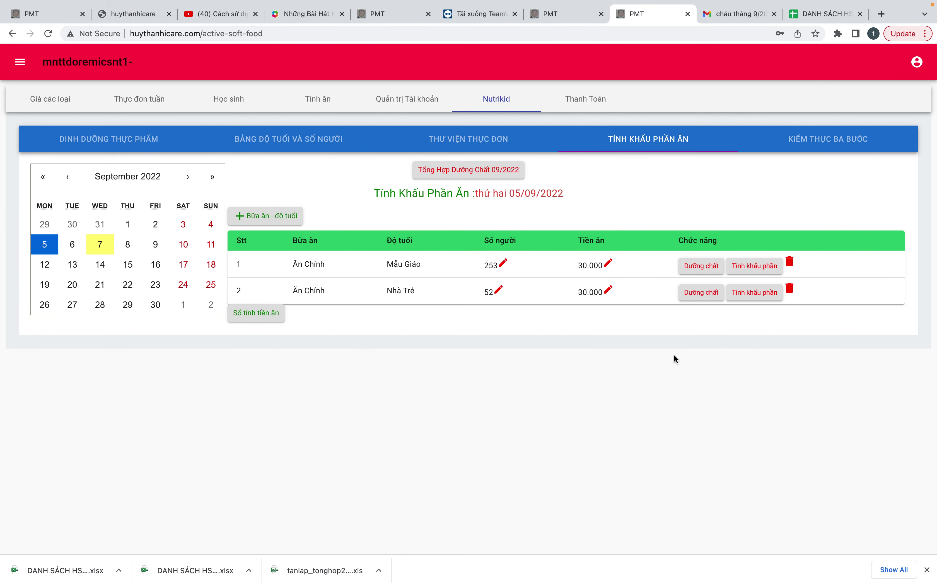
# - Load the daily Tính ăn for 05/09/2022 and review the food quantities in its Dữ Liệu Tính Ăn
pyautogui.click(309, 99)
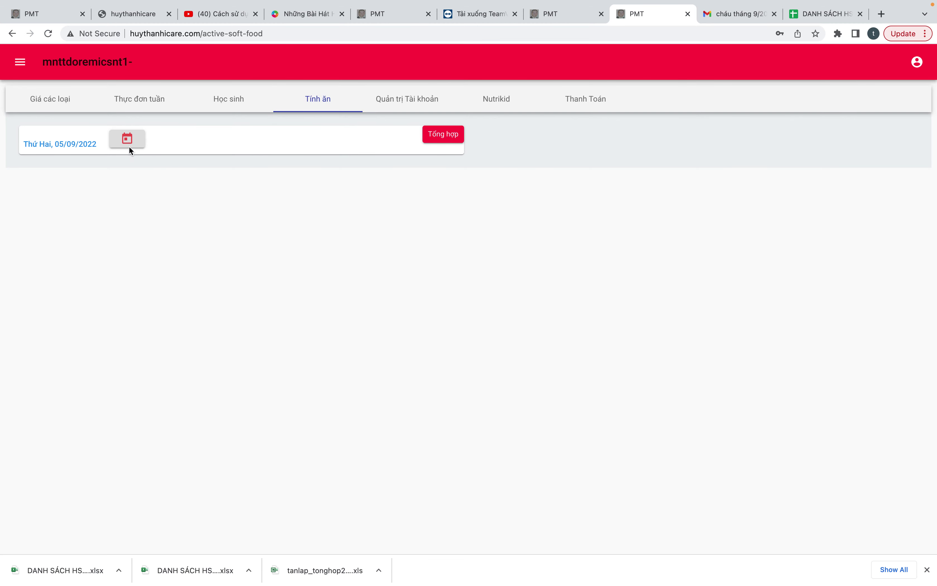
pyautogui.click(131, 139)
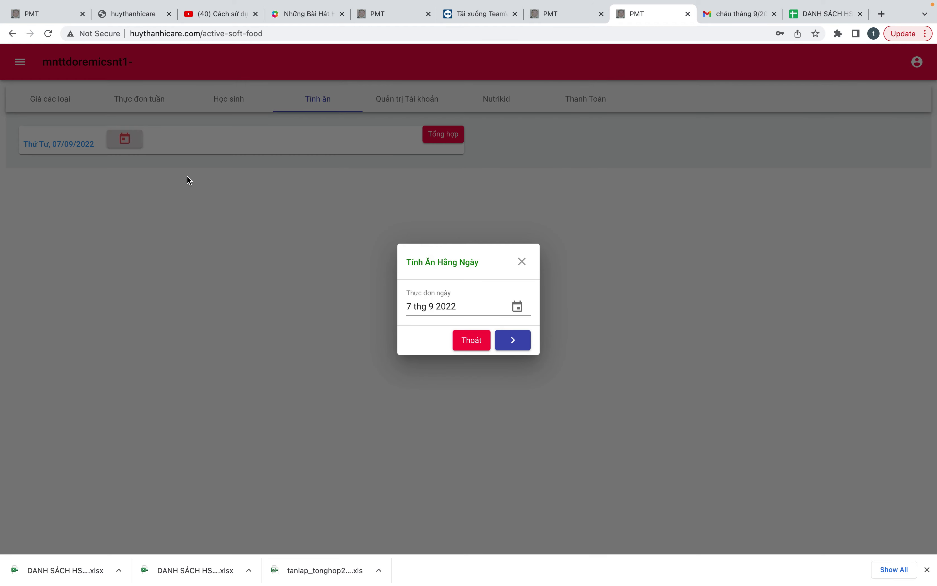
pyautogui.click(517, 306)
pyautogui.click(409, 309)
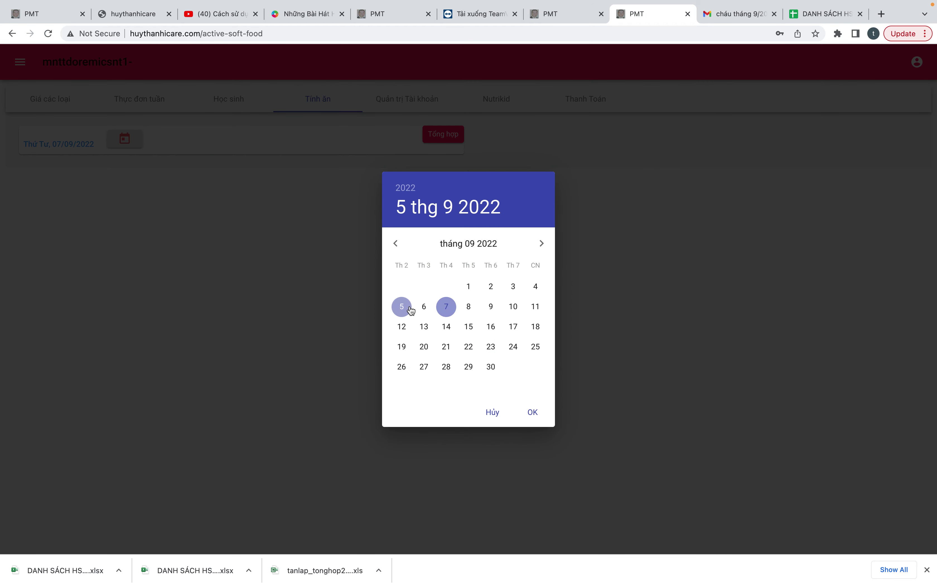
pyautogui.click(530, 412)
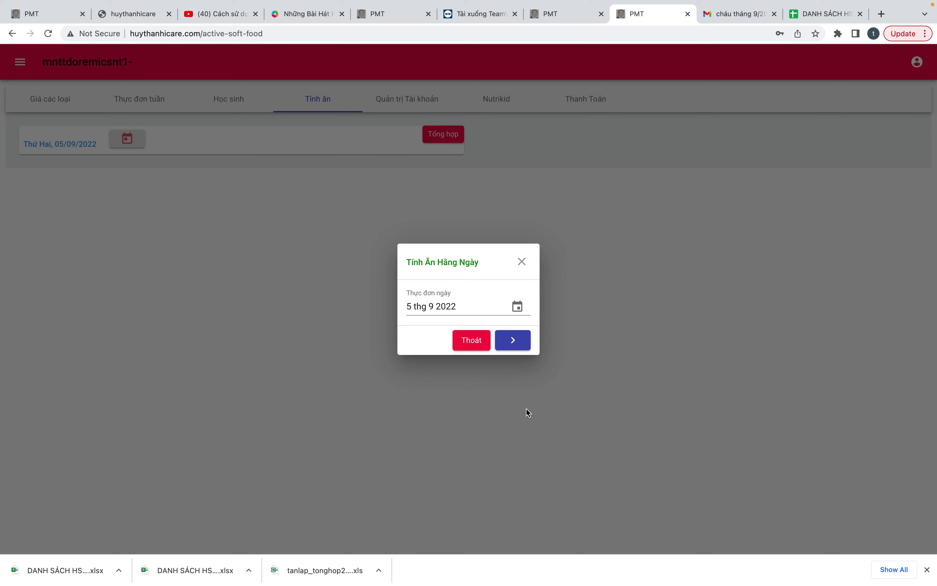
pyautogui.click(513, 340)
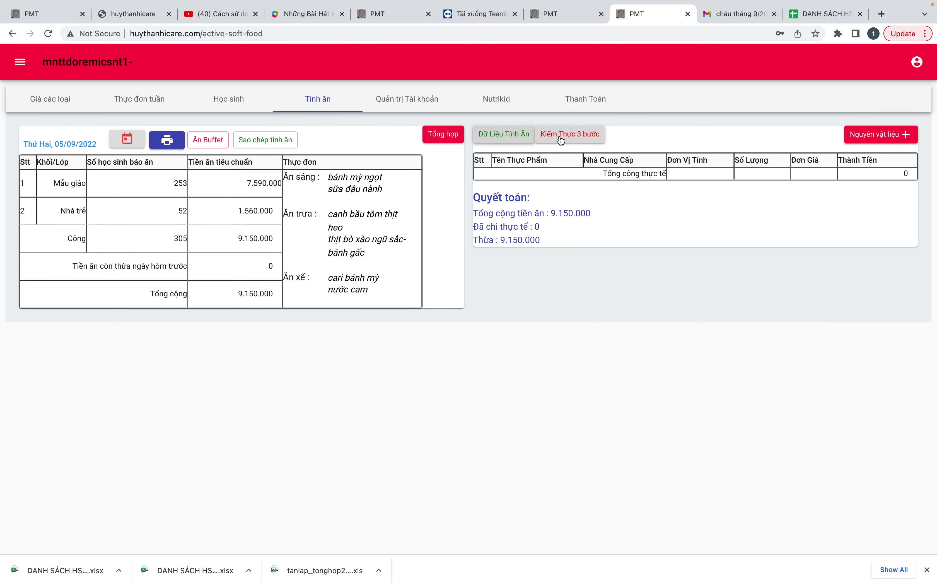
pyautogui.click(503, 134)
pyautogui.scroll(-3, 648, 414)
pyautogui.scroll(1, 648, 414)
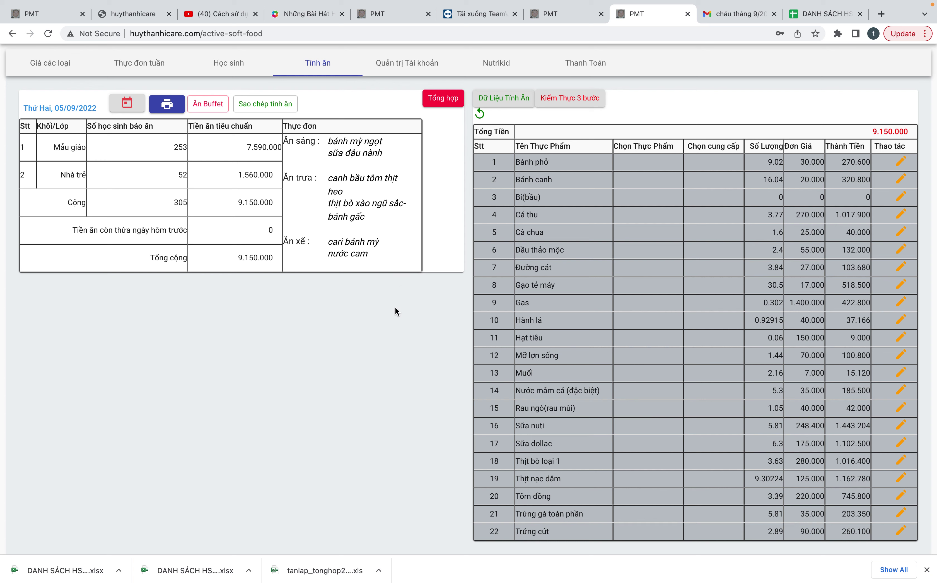
# - Add a food supplier named "thịt", filling the remaining supplier fields with placeholder dots, and save it
pyautogui.click(45, 67)
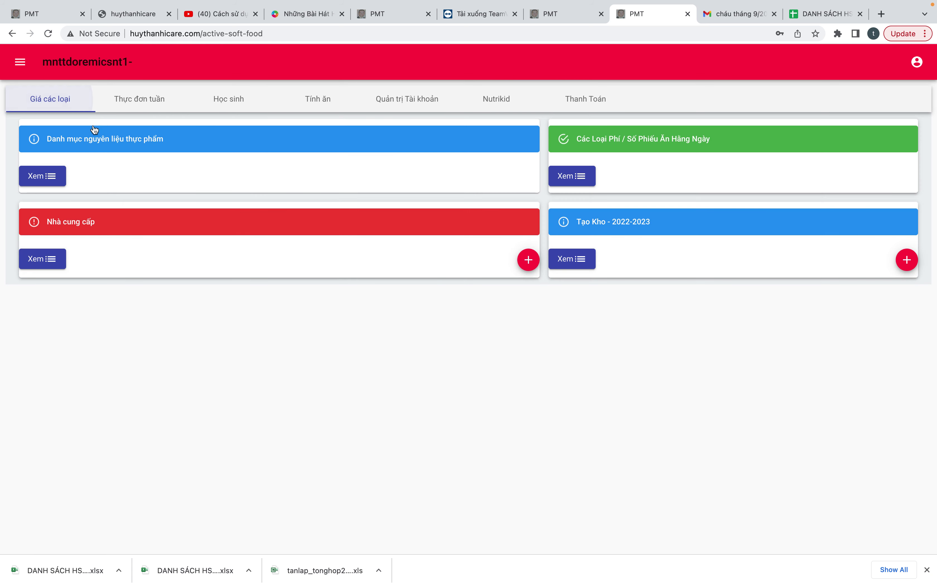
pyautogui.click(35, 260)
pyautogui.click(528, 260)
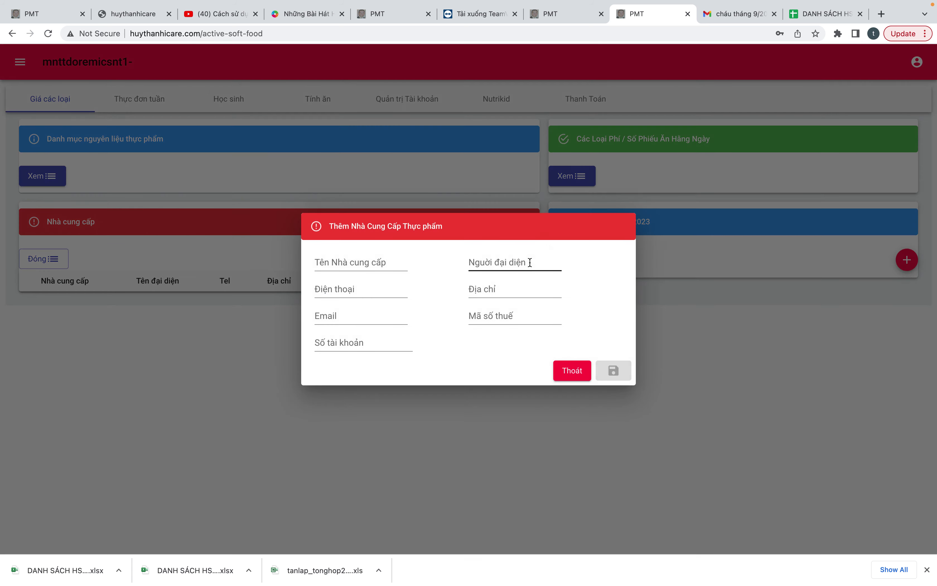
pyautogui.click(379, 269)
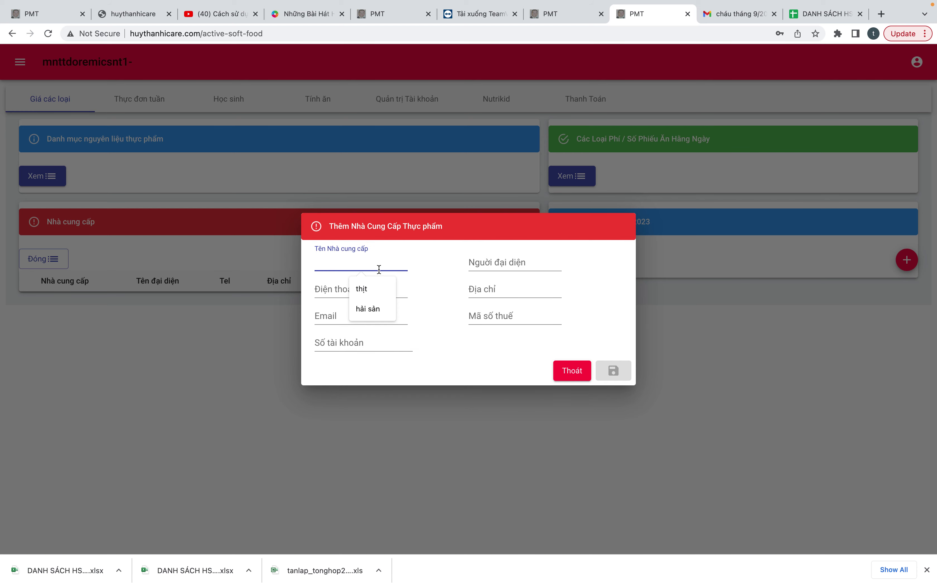
pyautogui.click(378, 289)
pyautogui.click(500, 267)
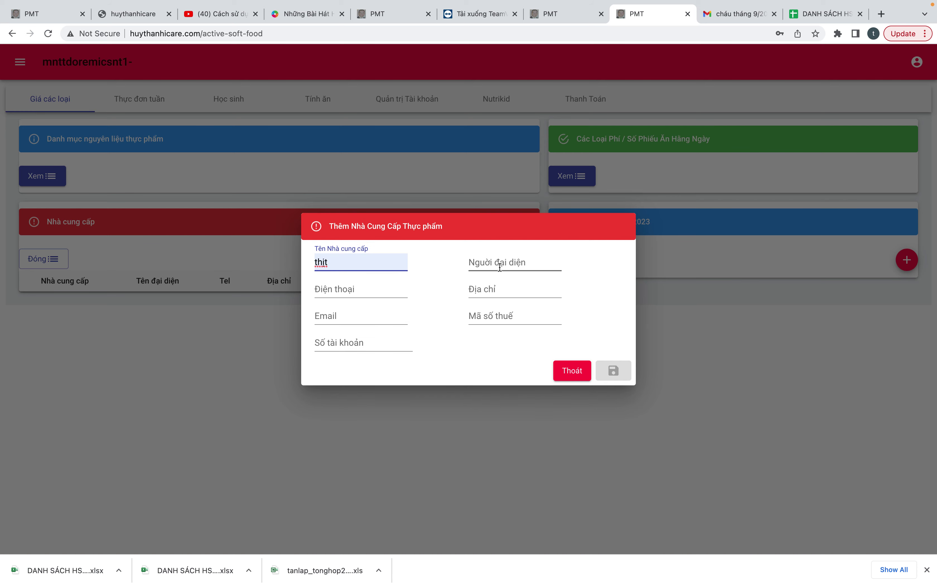
pyautogui.write('.')
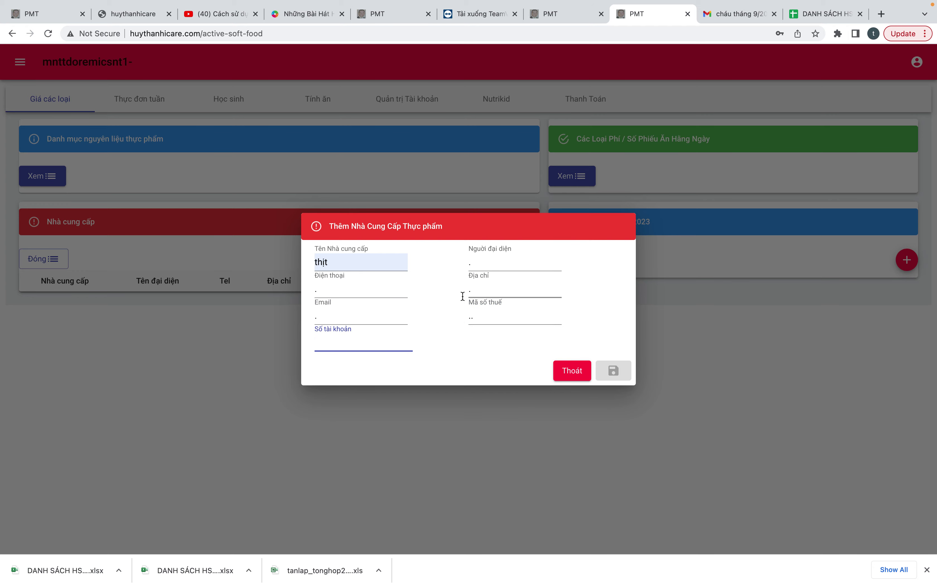
pyautogui.write('\t.\t.\t.\t..\t.')
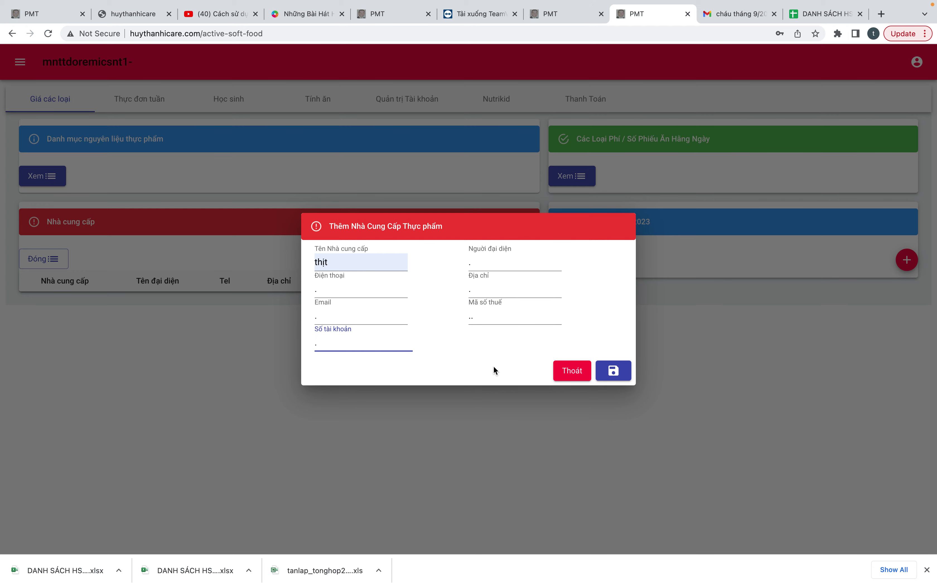
pyautogui.click(613, 373)
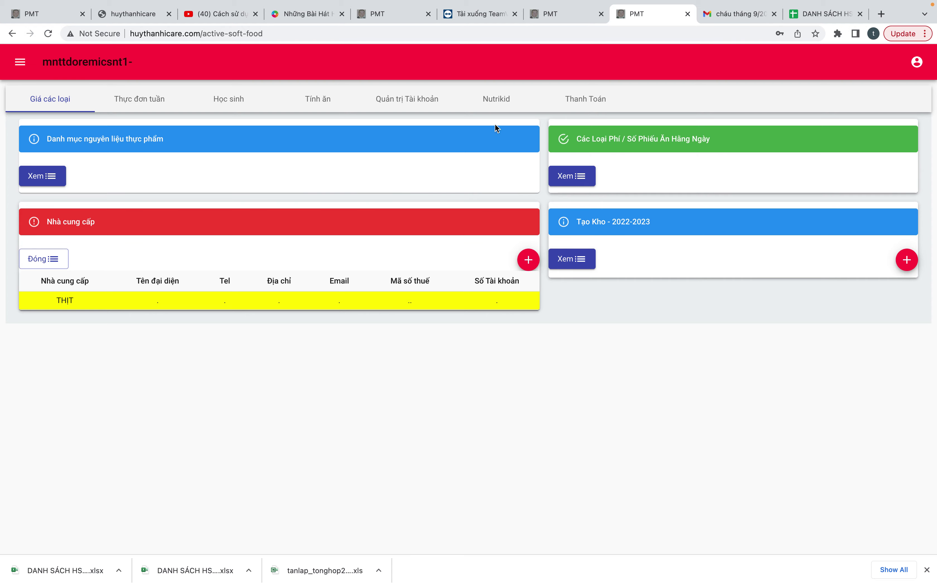
# - Reload the daily Tính ăn for 05/09/2022 and display its Dữ Liệu Tính Ăn food list
pyautogui.click(313, 99)
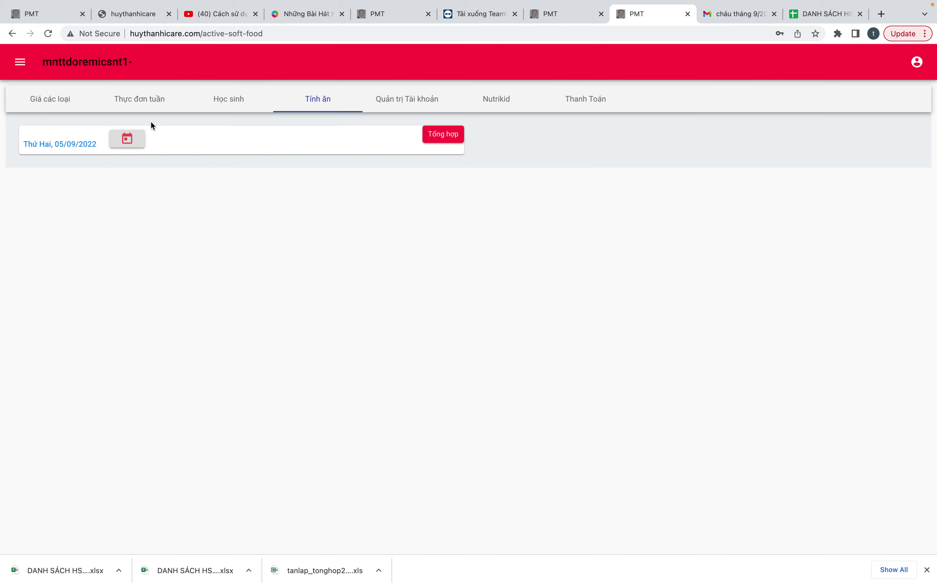
pyautogui.click(125, 140)
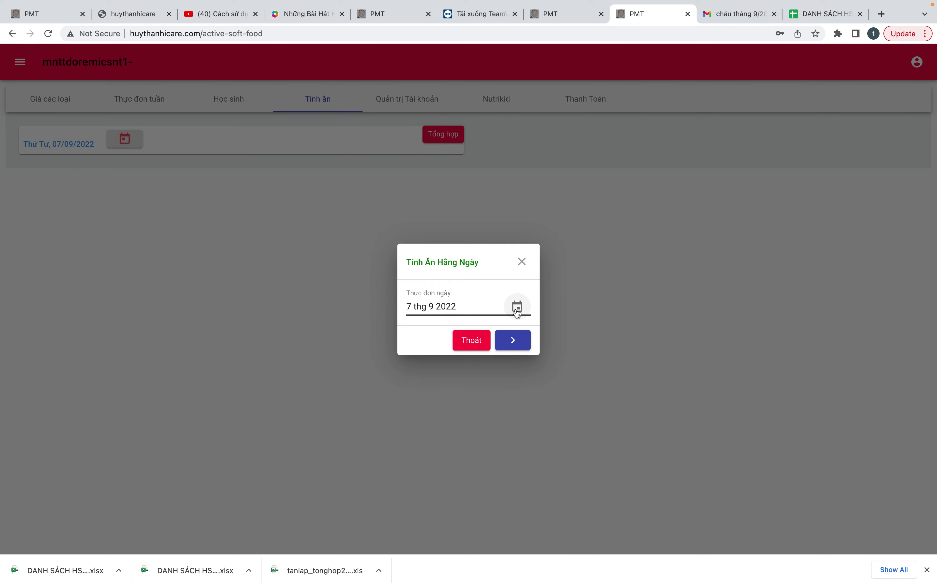
pyautogui.click(517, 307)
pyautogui.click(395, 244)
pyautogui.click(541, 243)
pyautogui.click(402, 306)
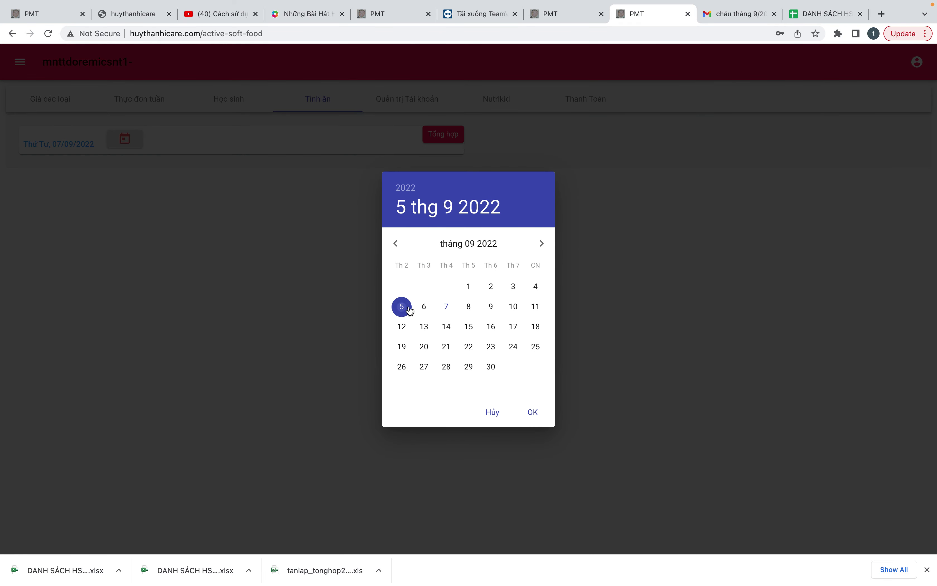
pyautogui.click(532, 412)
pyautogui.click(513, 341)
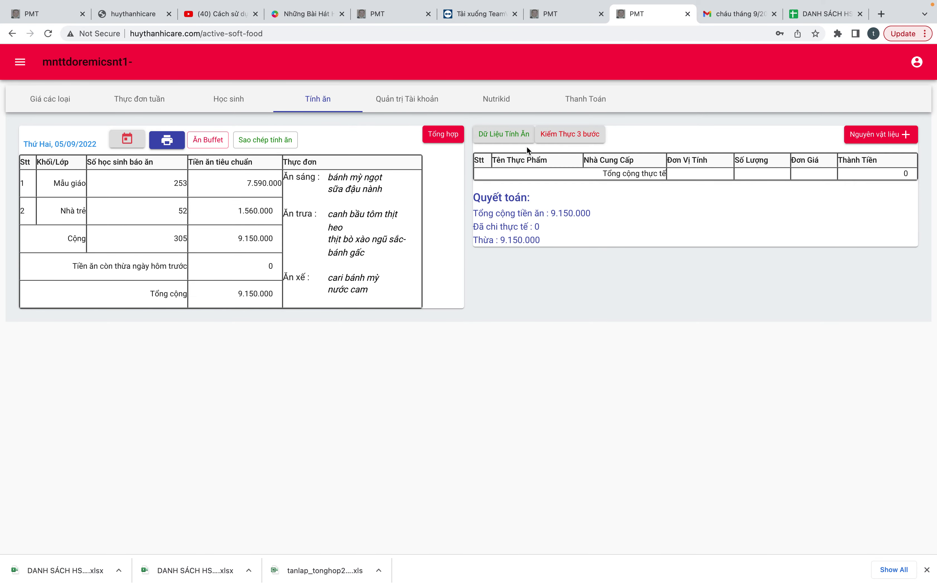
pyautogui.click(513, 136)
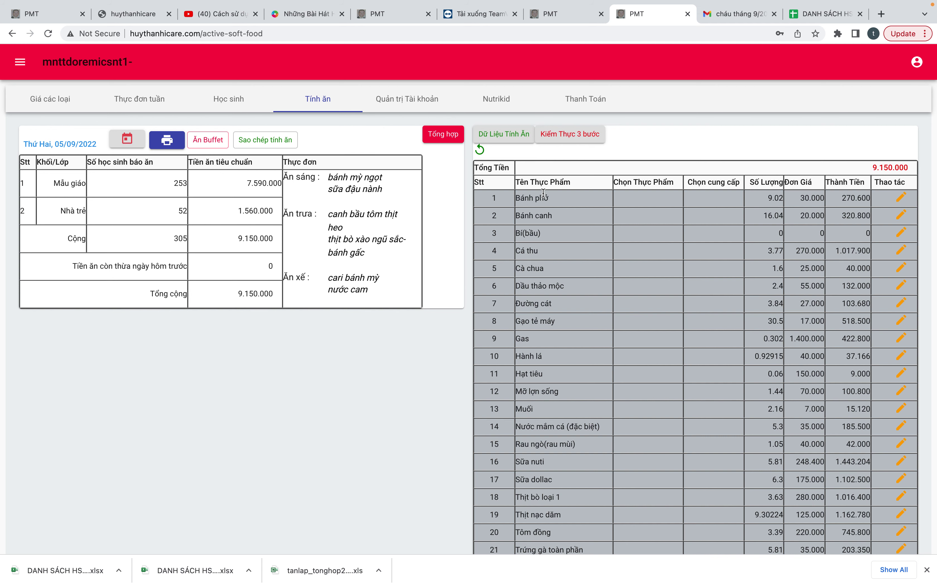
pyautogui.click(480, 149)
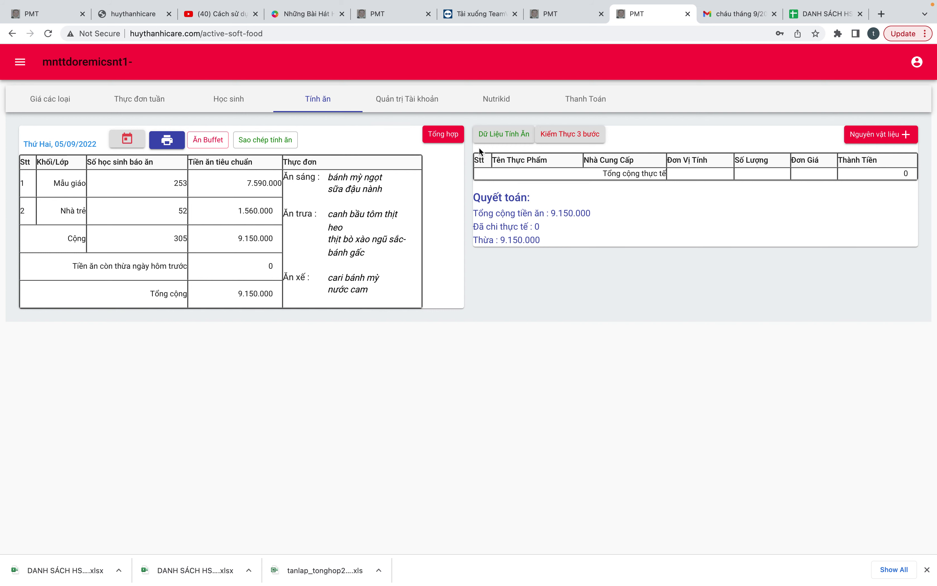
pyautogui.click(503, 134)
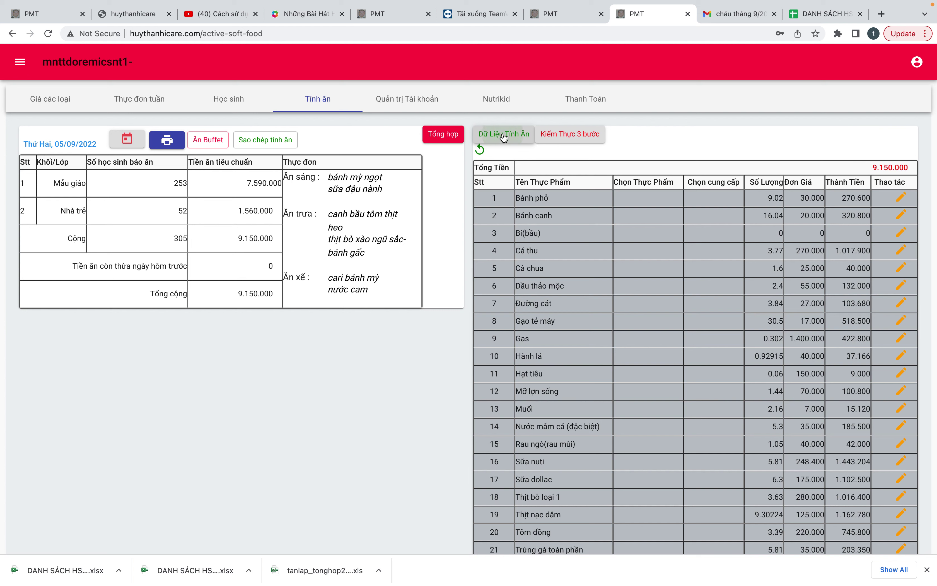
# - Assign the food "bánh phở" and the supplier "thịt" to the Bánh phở row, and save the row
pyautogui.click(901, 197)
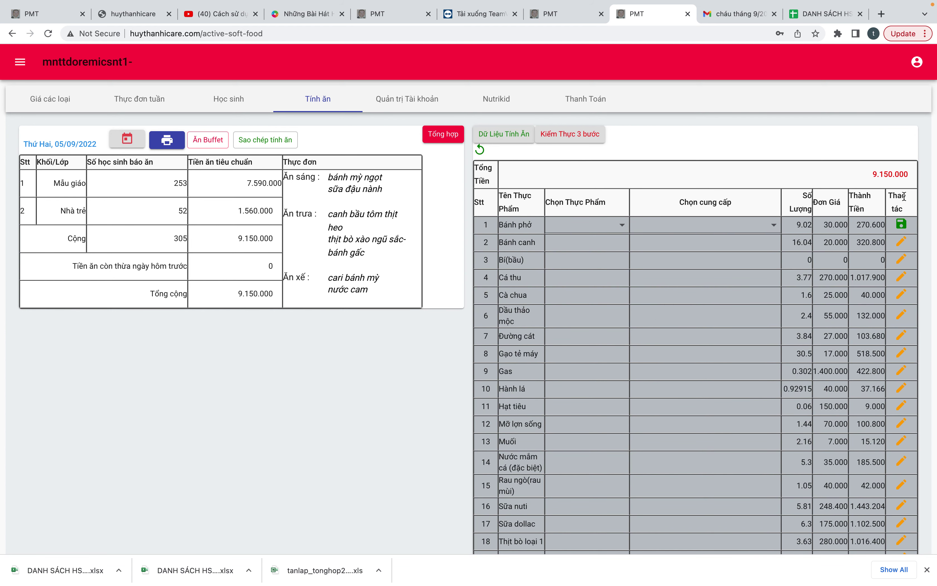
pyautogui.click(576, 217)
pyautogui.click(581, 252)
pyautogui.click(688, 231)
pyautogui.click(685, 252)
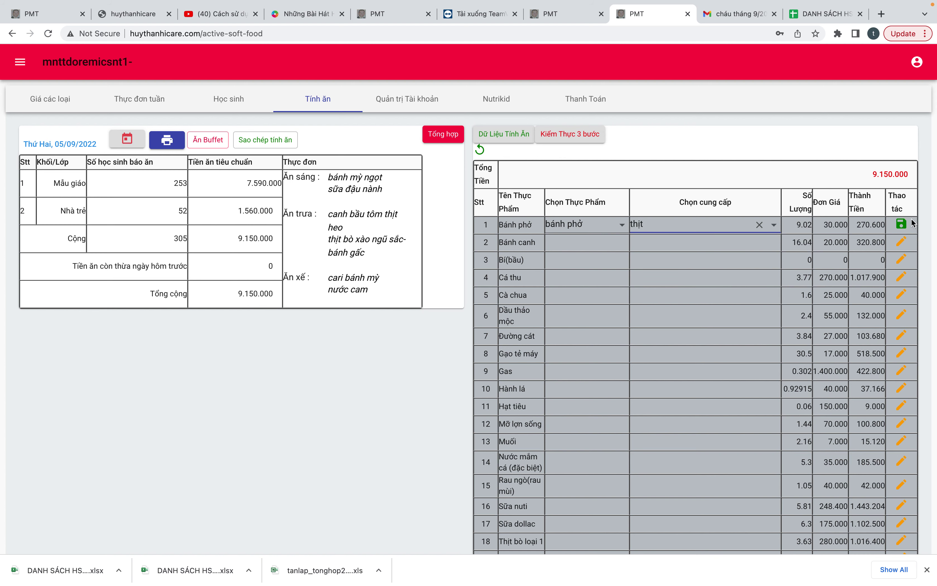
pyautogui.click(901, 225)
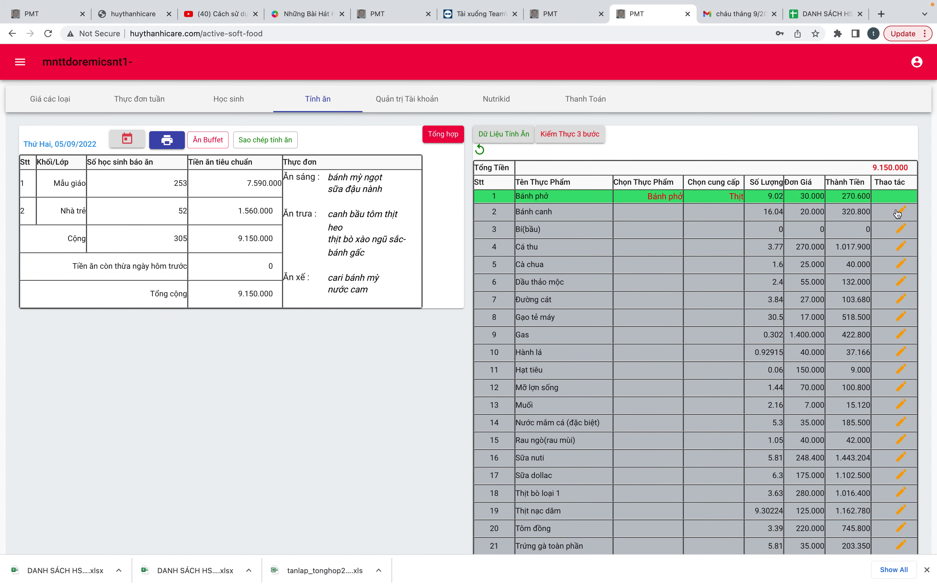
# - Assign the food "bánh canh" and the supplier "thịt" to the Bánh canh row, and save the row
pyautogui.click(584, 238)
pyautogui.click(586, 263)
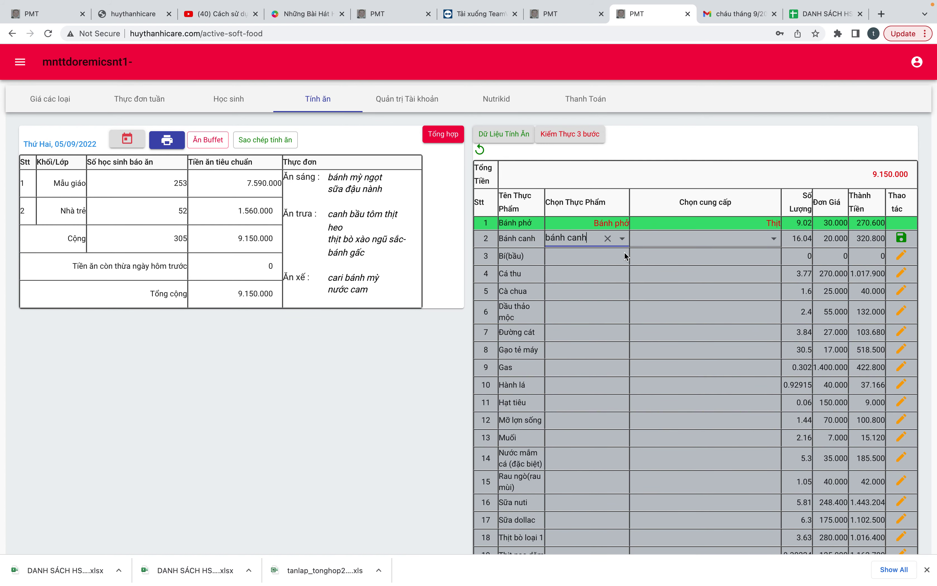
pyautogui.click(679, 237)
pyautogui.click(680, 265)
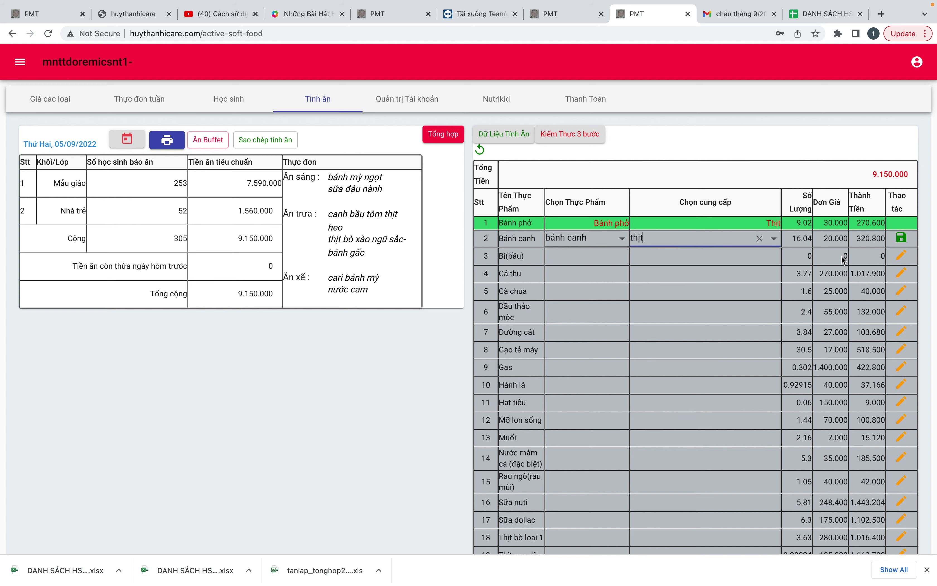
pyautogui.click(901, 237)
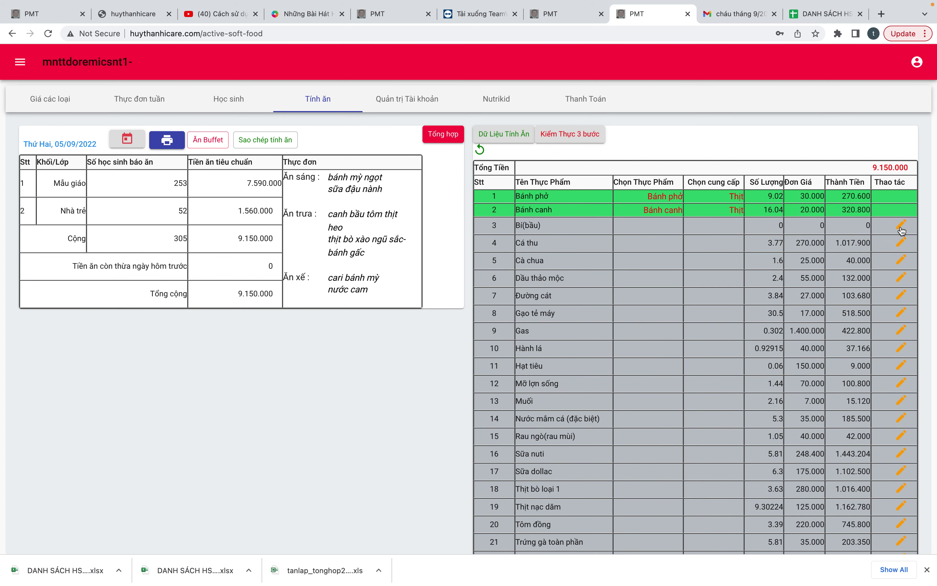
# - Assign the food "cá thu" and the supplier "thịt" to the Cá thu row, and save the row
pyautogui.click(902, 245)
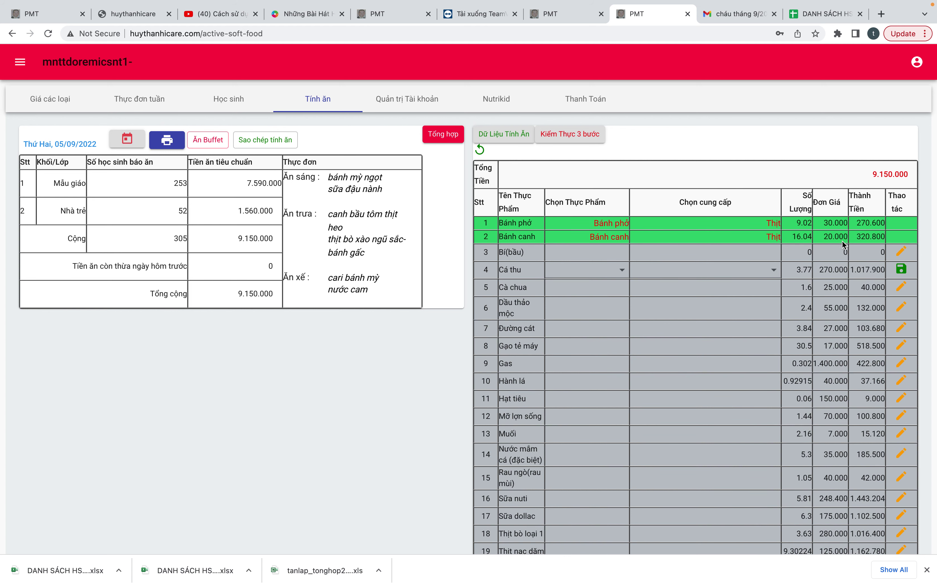
pyautogui.click(591, 271)
pyautogui.click(587, 302)
pyautogui.click(682, 273)
pyautogui.write('thịt')
pyautogui.click(902, 271)
# - Assign the food "cà chua" and the supplier "thịt" to the Cà chua row, and save the row
pyautogui.click(905, 257)
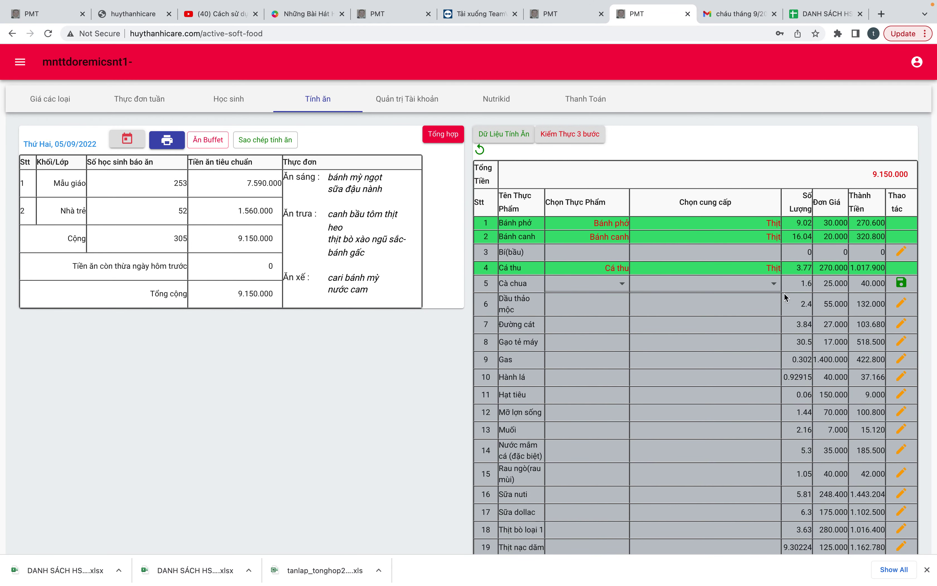
pyautogui.click(600, 287)
pyautogui.click(598, 310)
pyautogui.click(674, 284)
pyautogui.write('thịt')
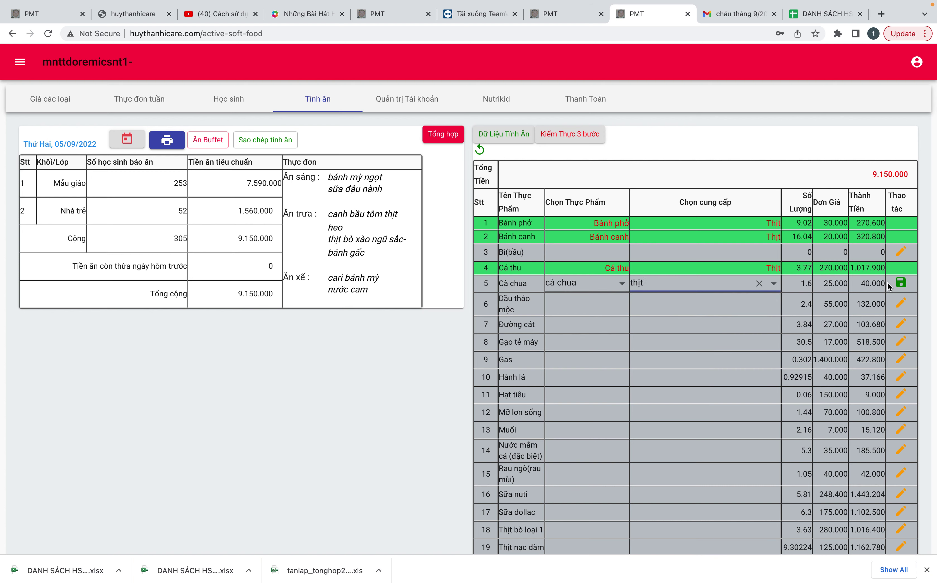
pyautogui.click(902, 283)
# - Assign the food "dầu thảo mộc" and the supplier "thịt" to the Dầu thảo mộc row, and save the row
pyautogui.click(900, 272)
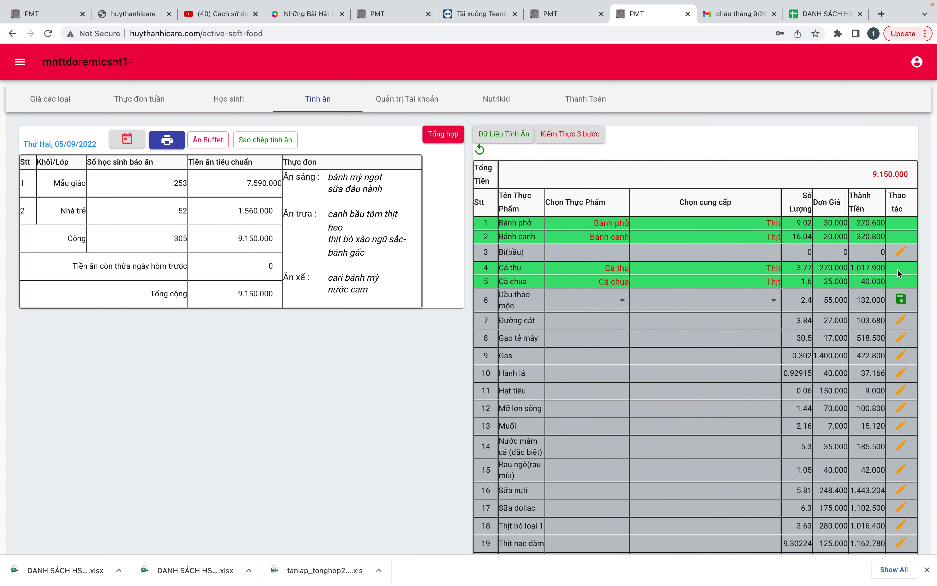
pyautogui.click(589, 299)
pyautogui.click(583, 336)
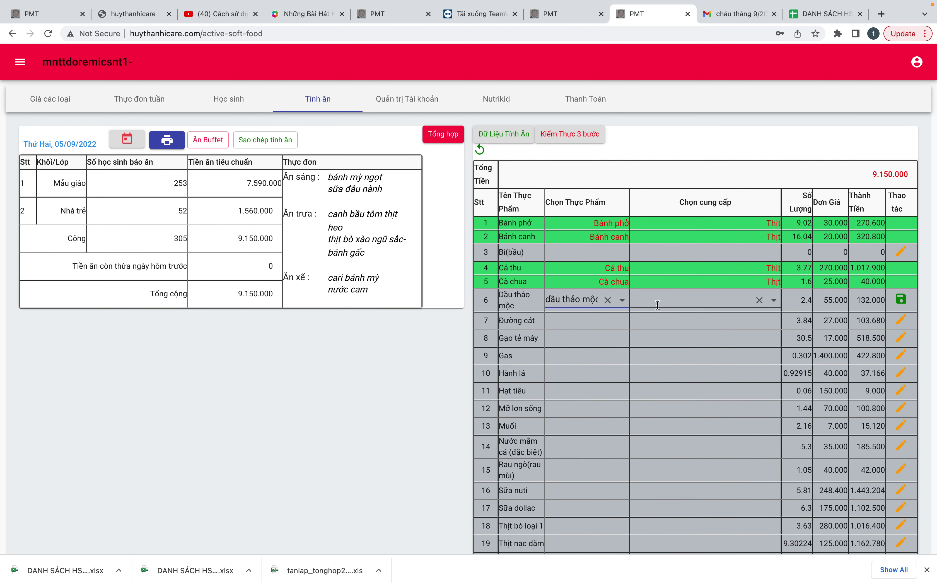
pyautogui.click(669, 298)
pyautogui.click(670, 334)
pyautogui.click(901, 298)
# - Assign the food "đường phèn" and the supplier "thịt" to the Đường cát row, and save the row
pyautogui.click(897, 289)
pyautogui.click(607, 320)
pyautogui.click(593, 342)
pyautogui.click(668, 317)
pyautogui.click(671, 347)
pyautogui.click(901, 321)
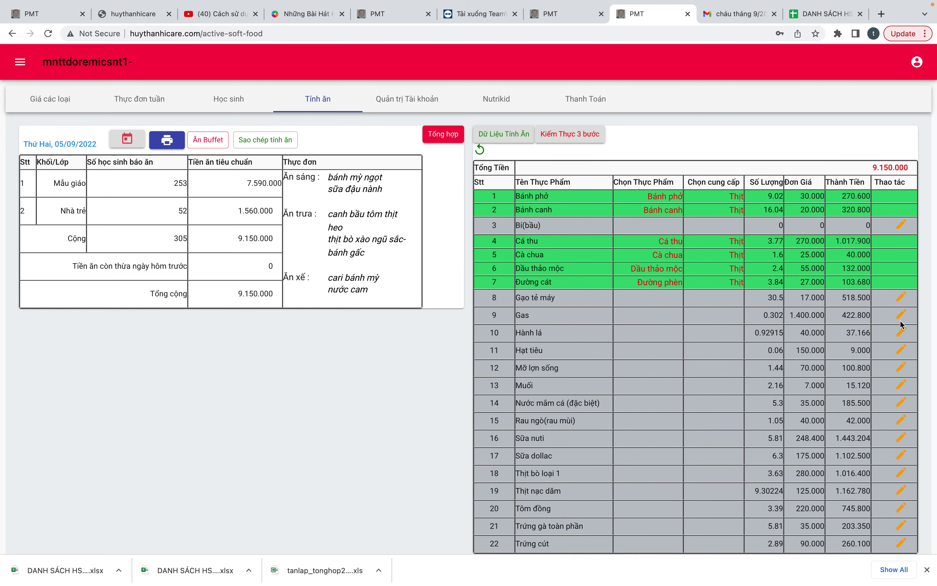
# - Assign the food "gạo tẻ" and the supplier "thịt" to the Gạo tẻ máy row, and save the row
pyautogui.click(901, 302)
pyautogui.click(595, 338)
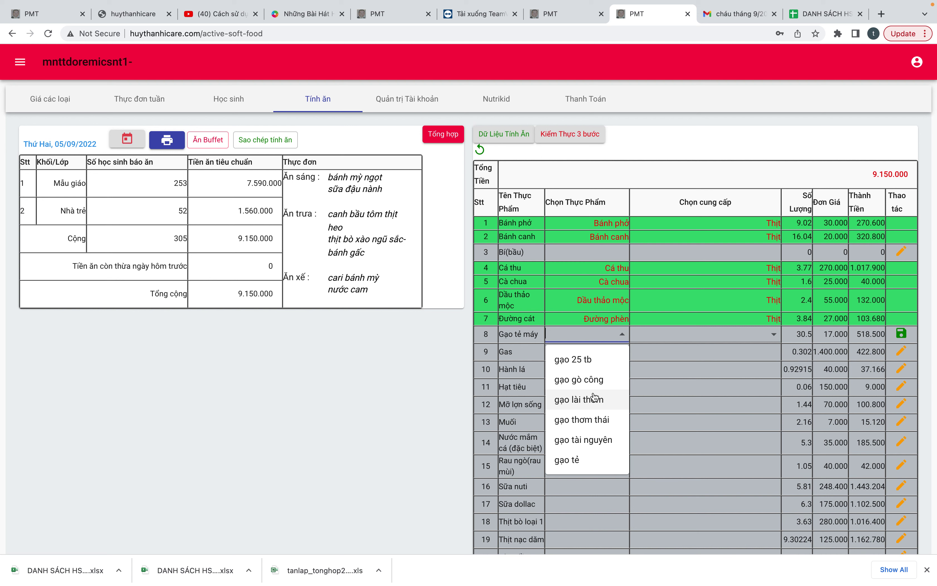
pyautogui.scroll(-1, 594, 397)
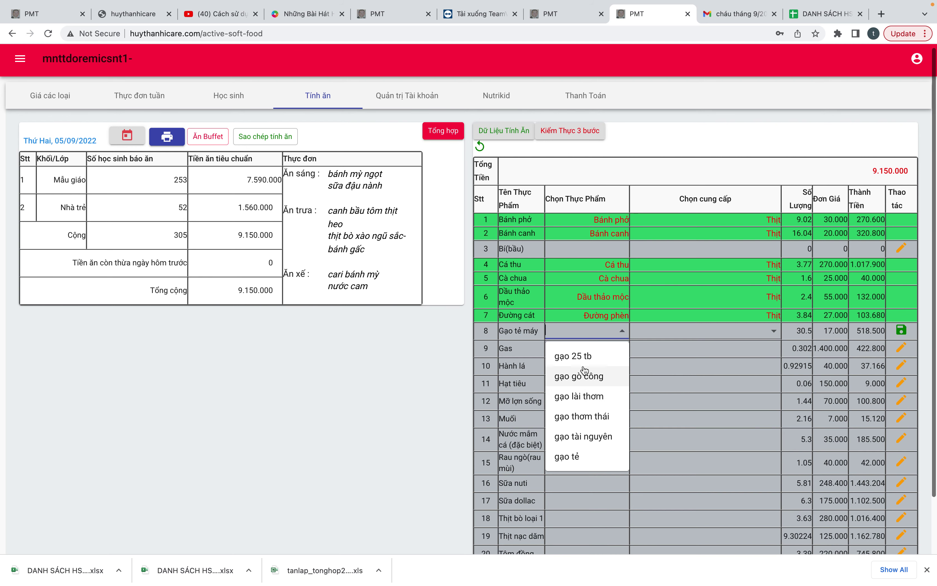
pyautogui.click(590, 463)
pyautogui.click(701, 336)
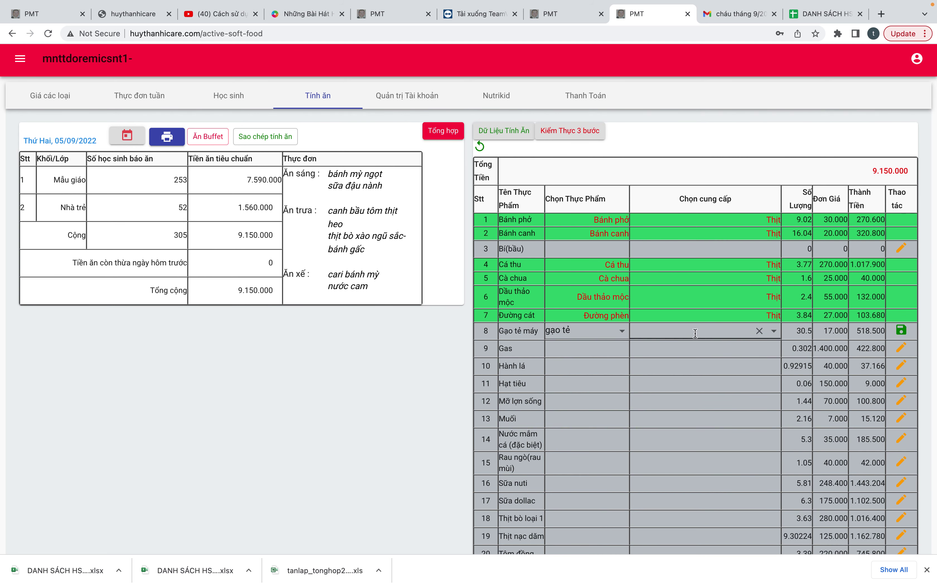
pyautogui.click(684, 355)
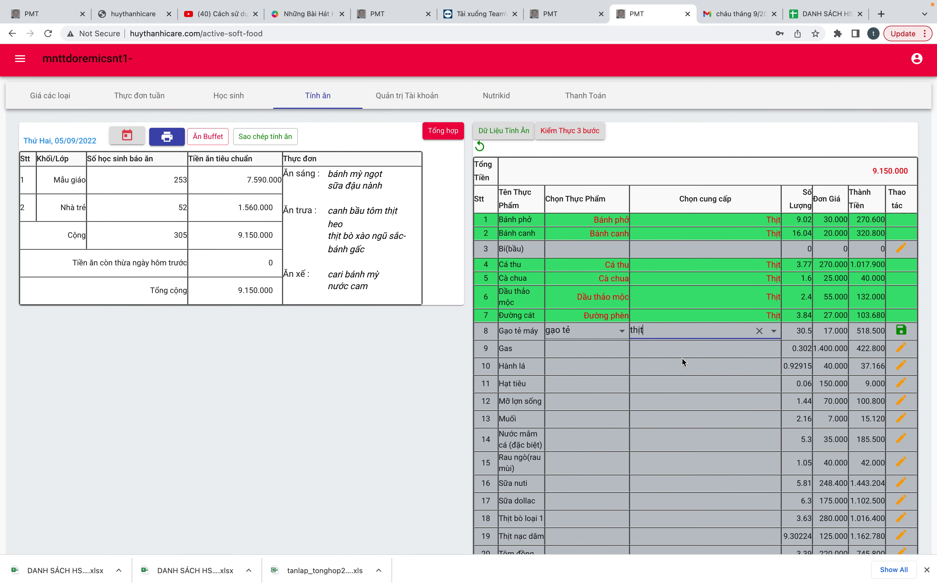
pyautogui.click(901, 331)
# - Assign the food "gas" and the supplier "thịt" to the Gas row, and save the row
pyautogui.click(902, 310)
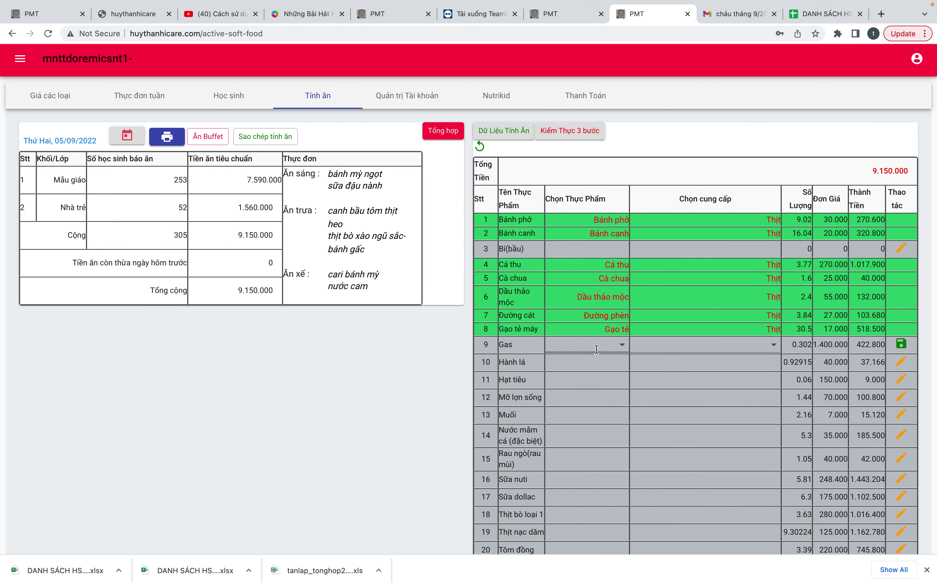
pyautogui.click(585, 344)
pyautogui.click(579, 372)
pyautogui.click(690, 341)
pyautogui.write('thịt')
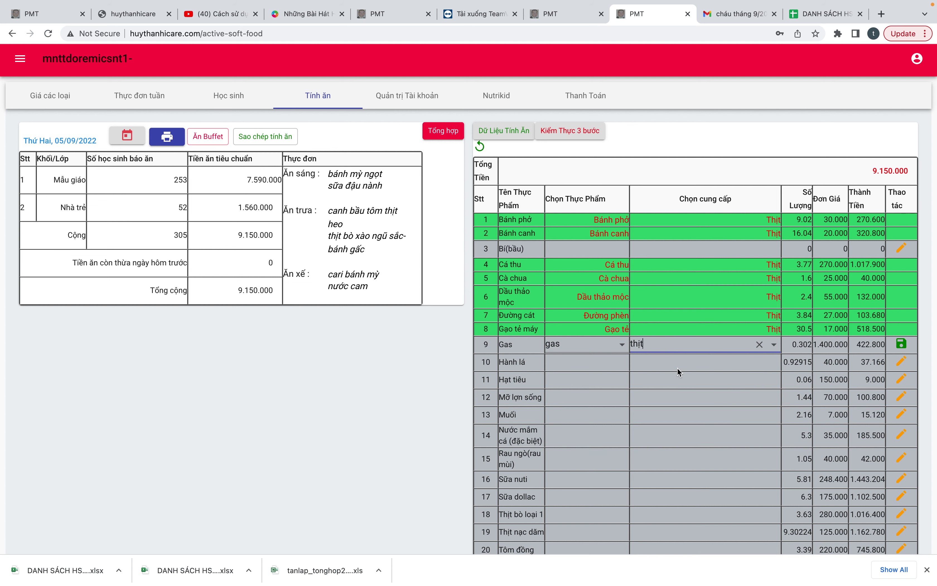
pyautogui.click(905, 345)
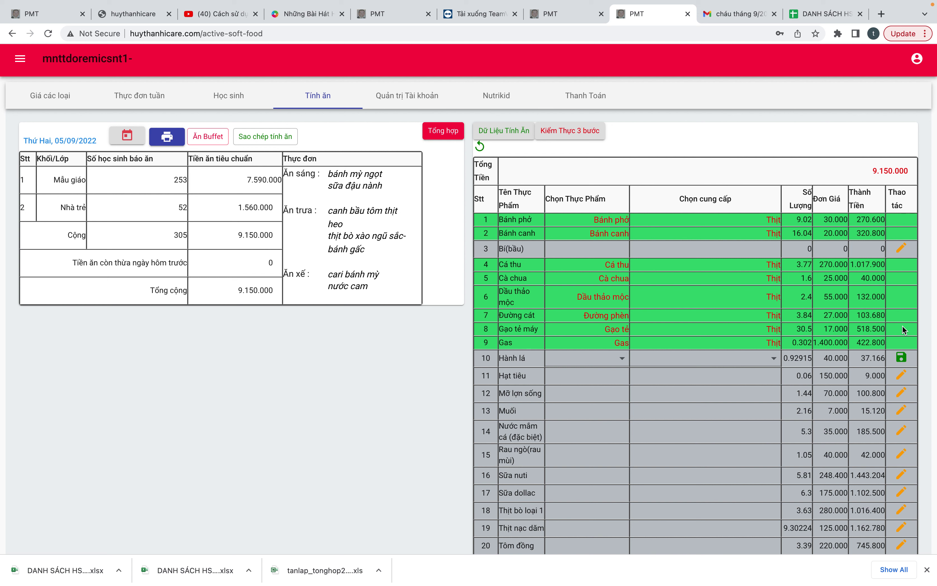
# - Assign the food "hành lá" and the supplier "thịt" to the Hành lá row, and save the row
pyautogui.click(578, 359)
pyautogui.click(579, 384)
pyautogui.click(668, 363)
pyautogui.click(669, 384)
pyautogui.click(709, 360)
pyautogui.click(707, 383)
pyautogui.click(901, 357)
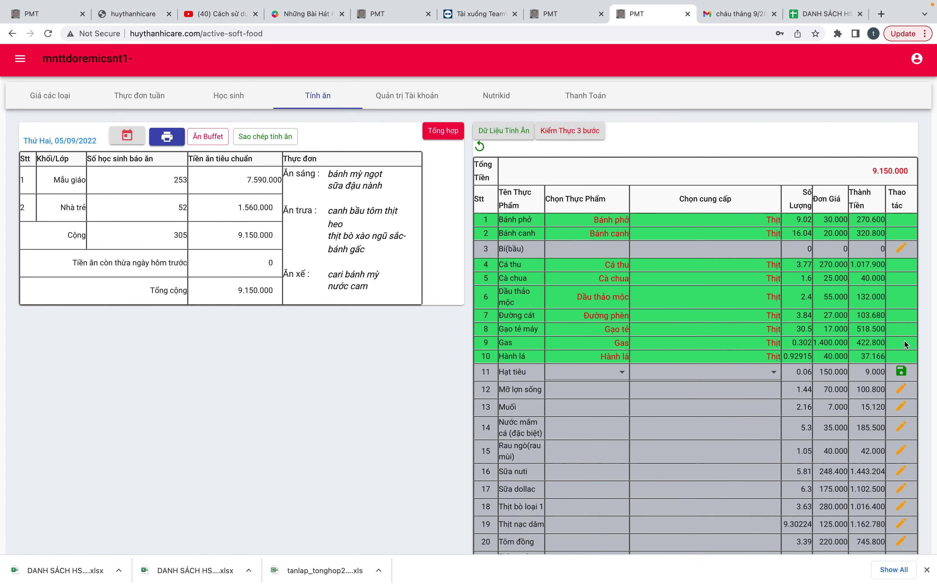
# - Assign the food "hạt tiêu" and the supplier "thịt" to the Hạt tiêu row, and save the row
pyautogui.click(593, 371)
pyautogui.click(589, 394)
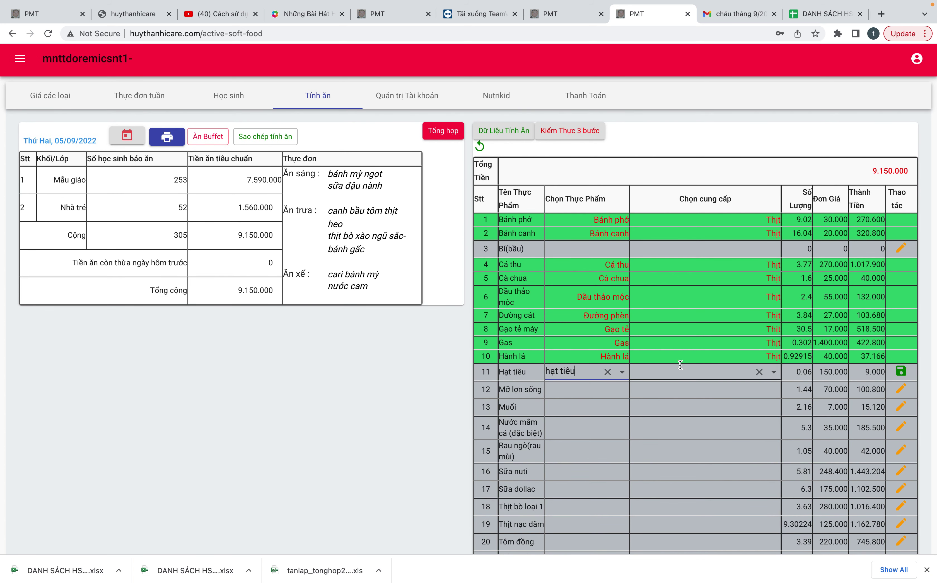
pyautogui.click(681, 370)
pyautogui.click(675, 399)
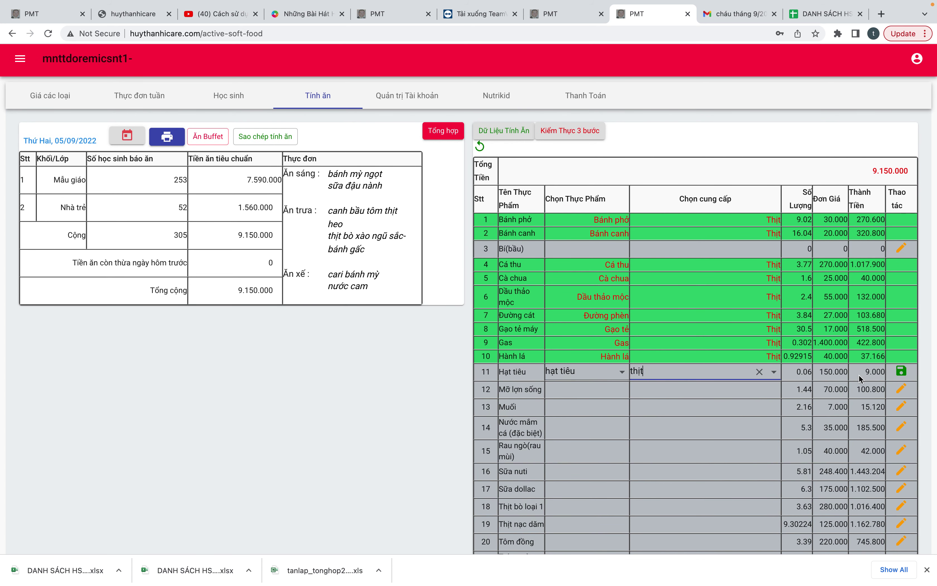
pyautogui.click(901, 372)
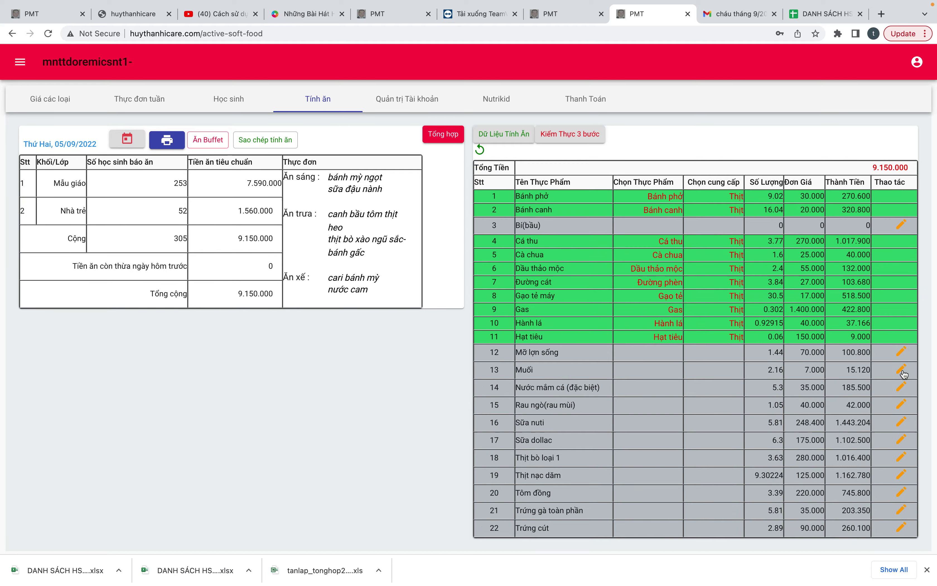
# - Generate the Kiểm Thực 3 bước data from the daily Tính ăn, and open Nutrikid's Kiểm Thực Ba Bước section for 05/09/2022
pyautogui.click(480, 150)
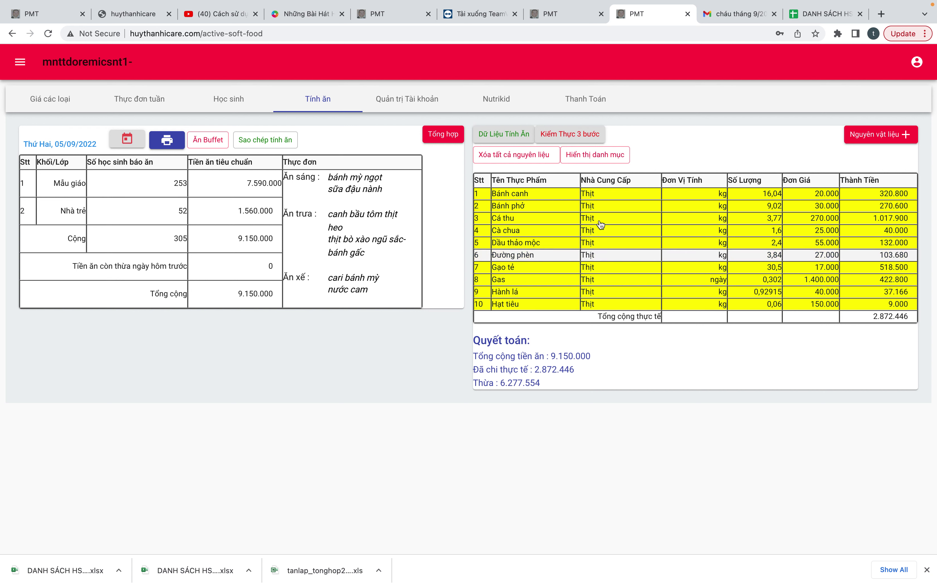
pyautogui.click(574, 136)
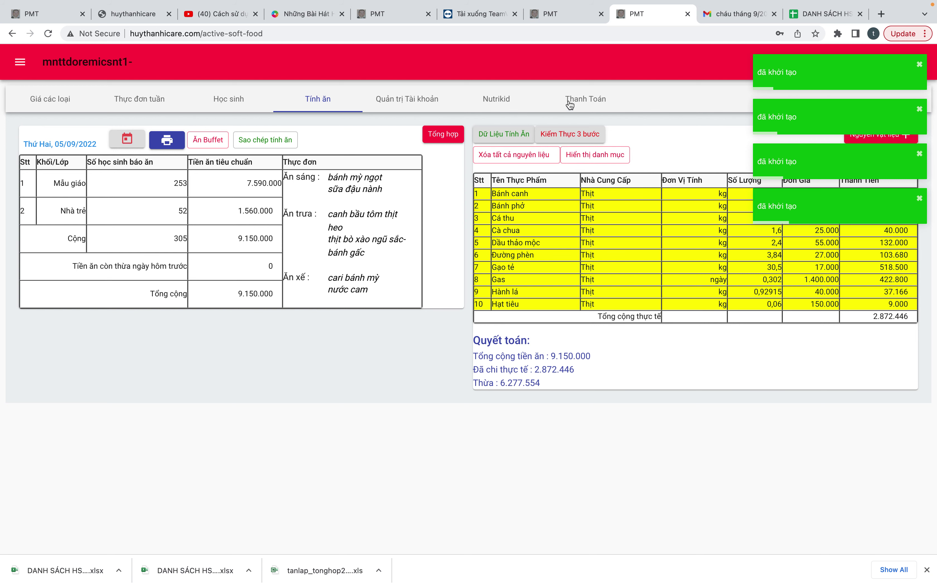
pyautogui.click(493, 101)
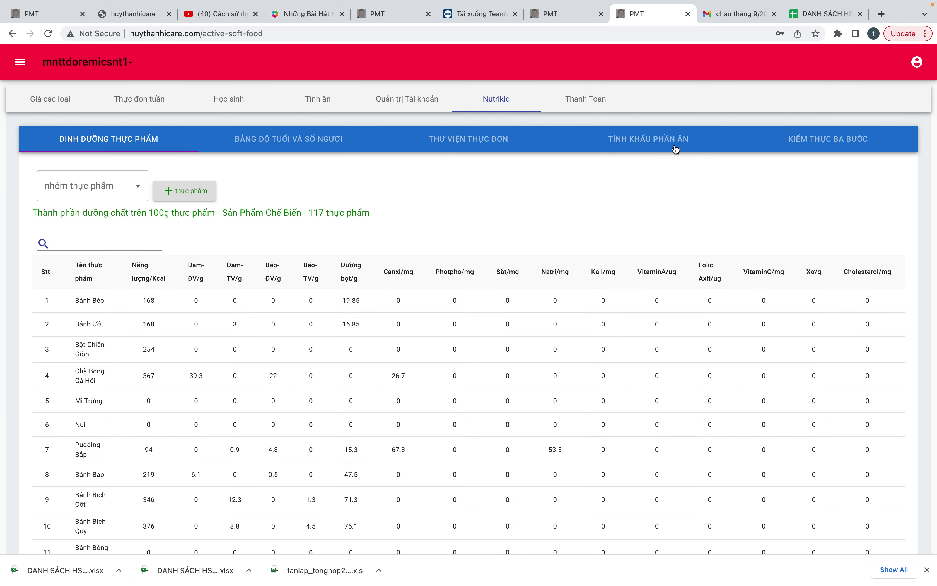
pyautogui.click(642, 138)
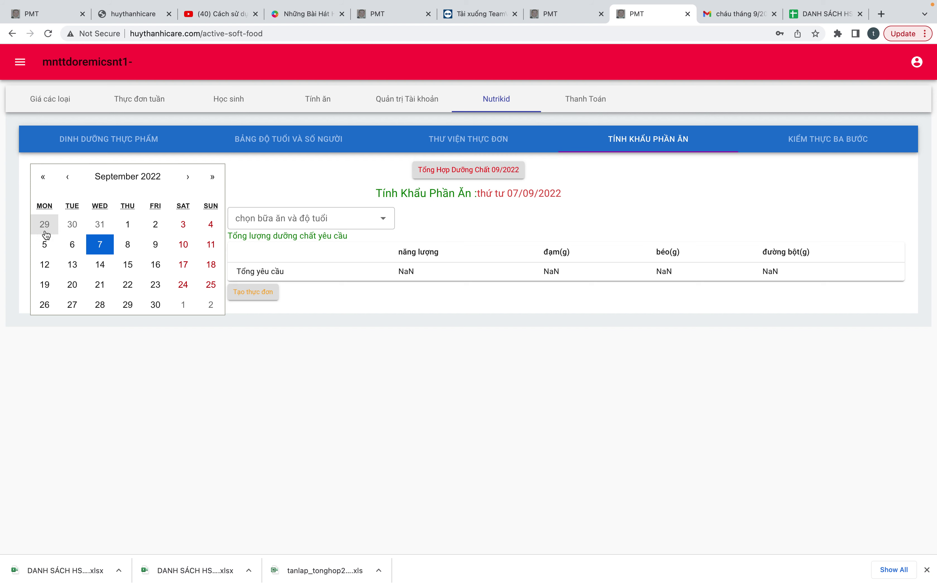
pyautogui.click(45, 245)
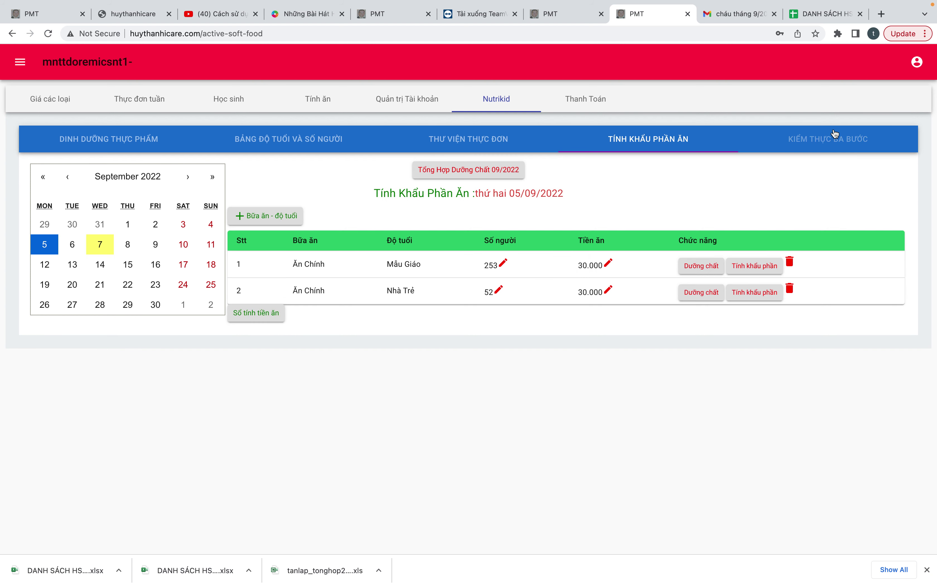
pyautogui.click(813, 139)
pyautogui.click(42, 270)
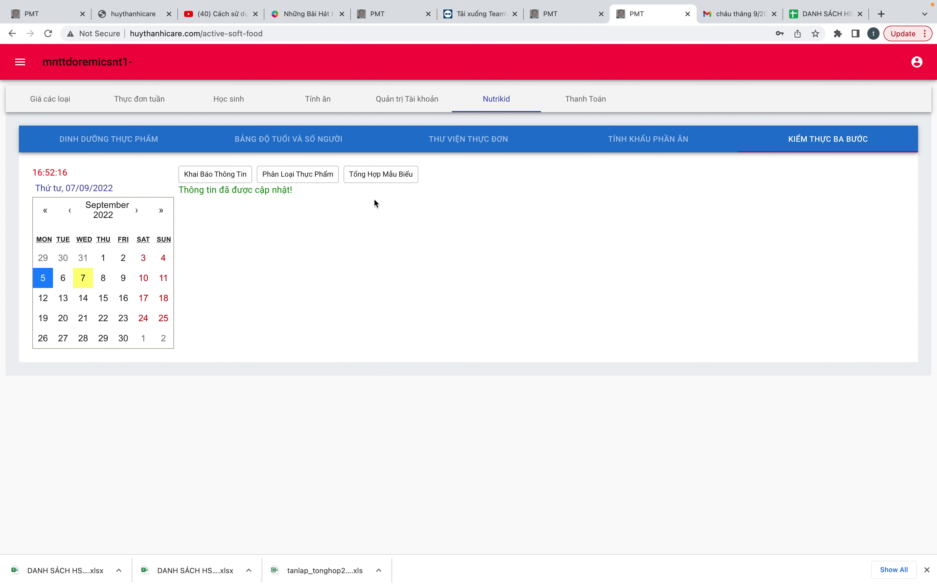
# - Display the three-step inspection form for Bước 1, with the food group Nhóm Thực Phẩm Tươi sống đông lạnh
pyautogui.click(373, 177)
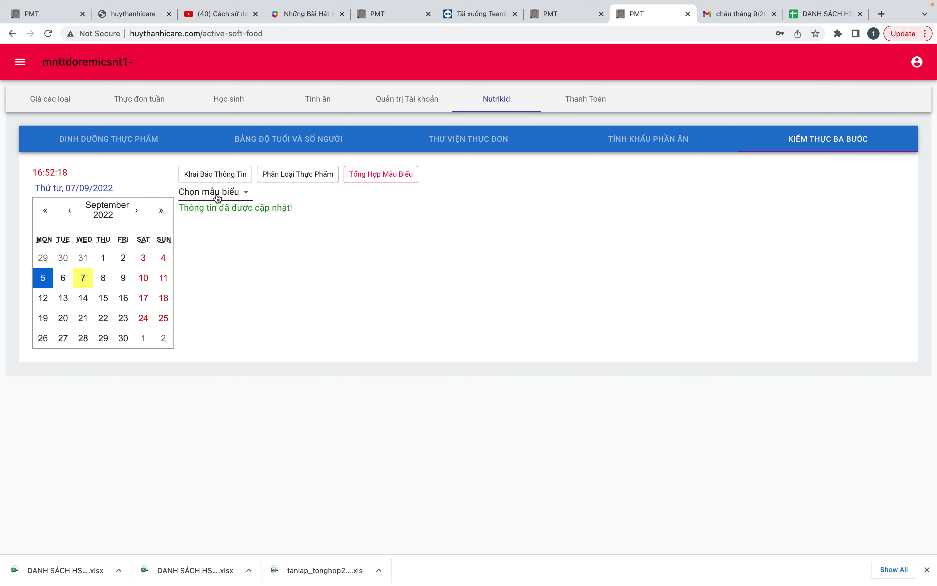
pyautogui.click(244, 193)
pyautogui.click(212, 173)
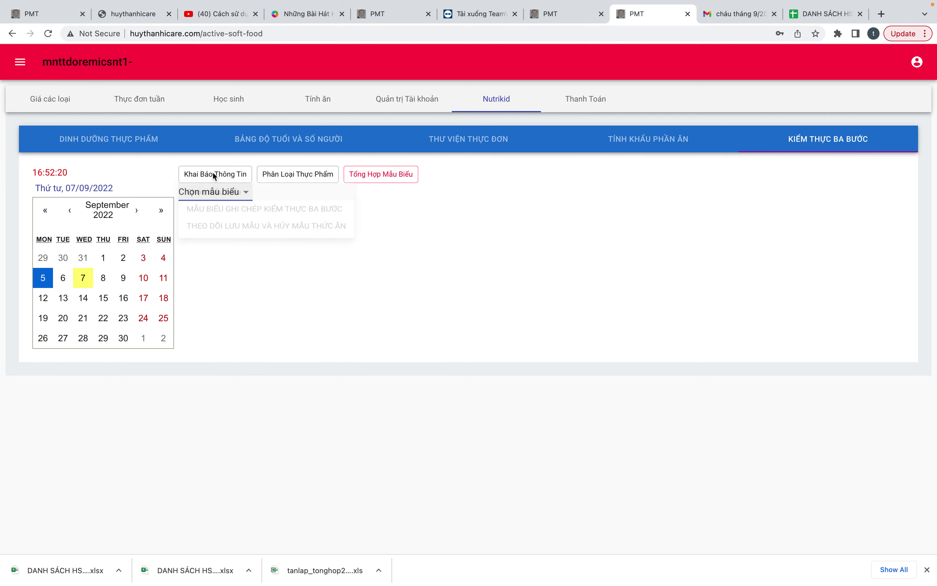
pyautogui.click(222, 198)
pyautogui.click(224, 211)
pyautogui.click(380, 194)
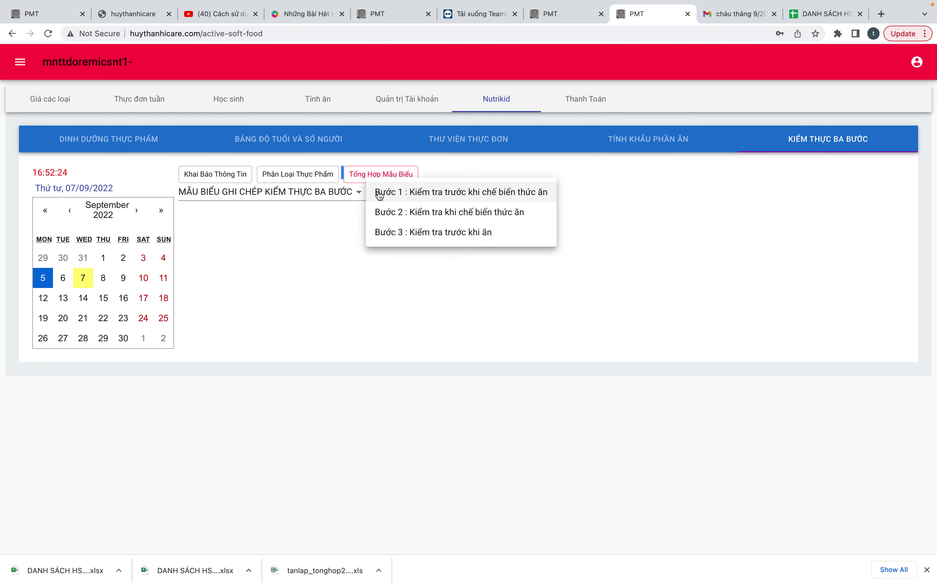
pyautogui.click(387, 195)
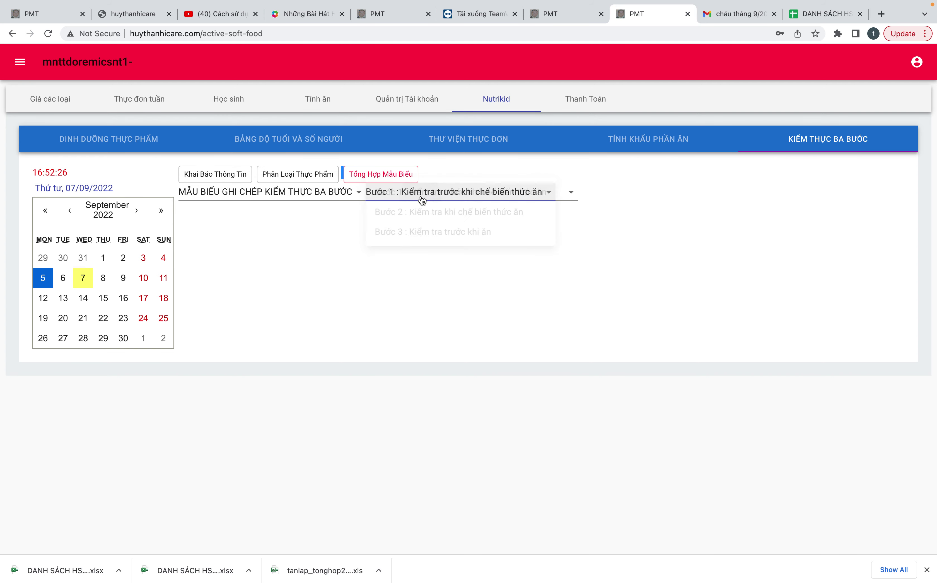
pyautogui.click(577, 199)
pyautogui.click(580, 192)
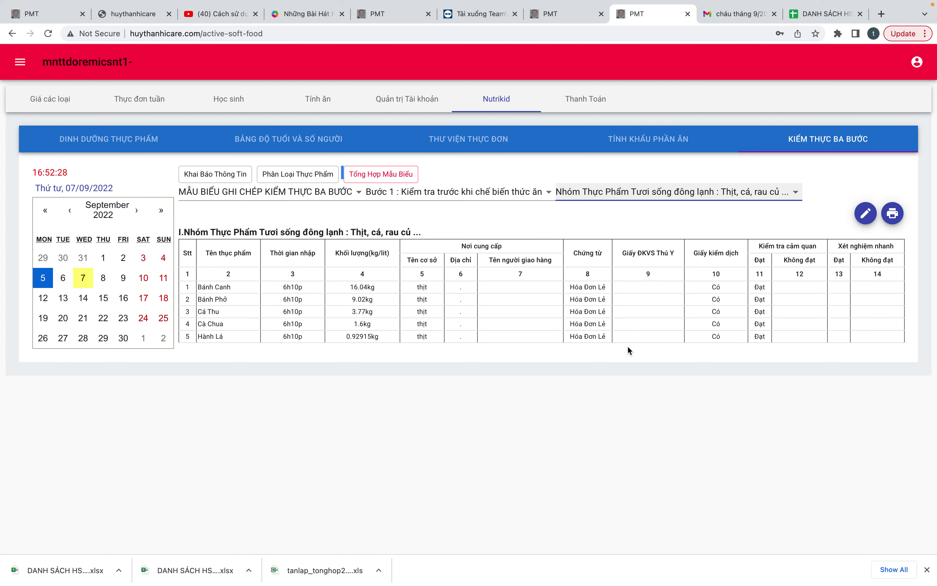
# - Check the print preview of the Bước 1 form, close it, and enable row editing on the form
pyautogui.click(894, 217)
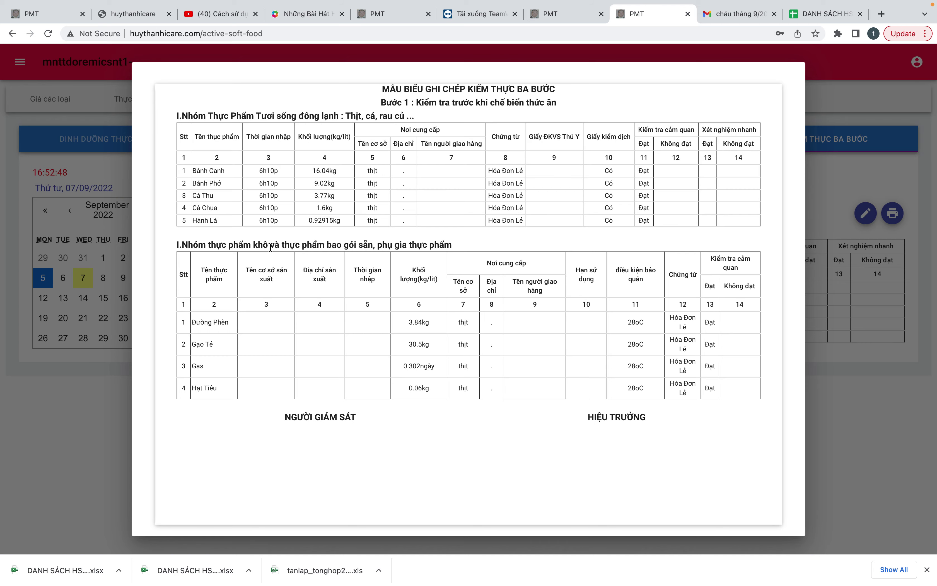
pyautogui.click(834, 324)
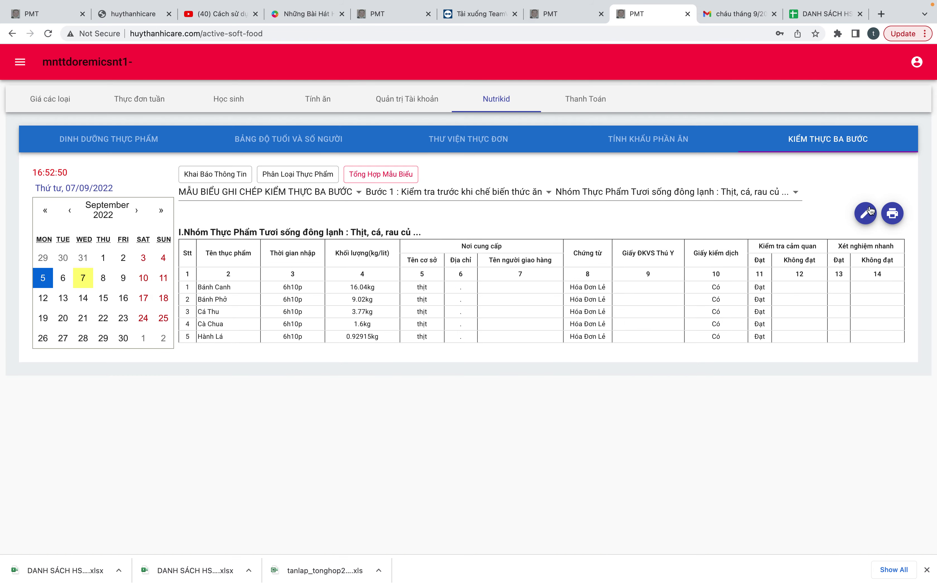
pyautogui.click(887, 216)
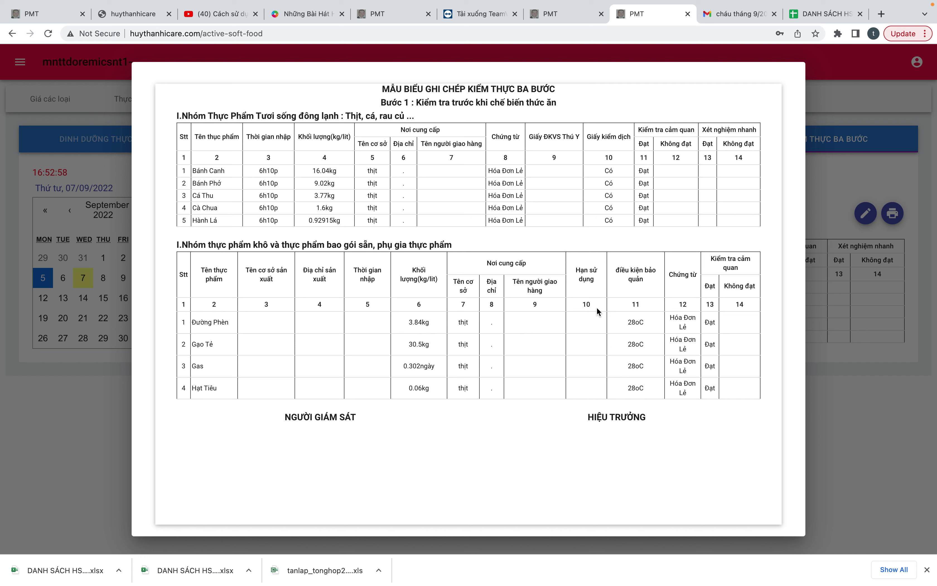
pyautogui.click(830, 308)
pyautogui.click(867, 218)
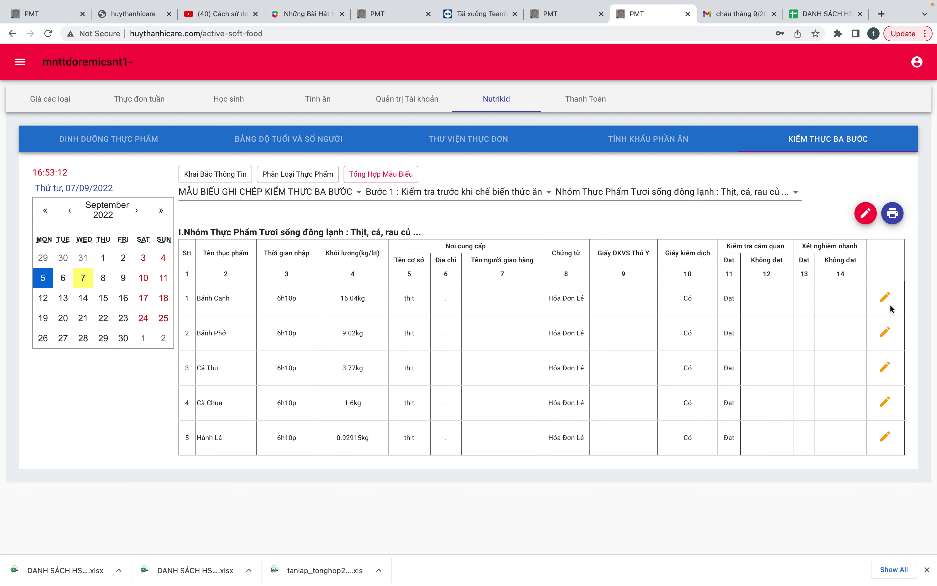
# - Display the Bước 2 form, Kiểm tra khi chế biến thức ăn, and examine its dish rows
pyautogui.click(402, 196)
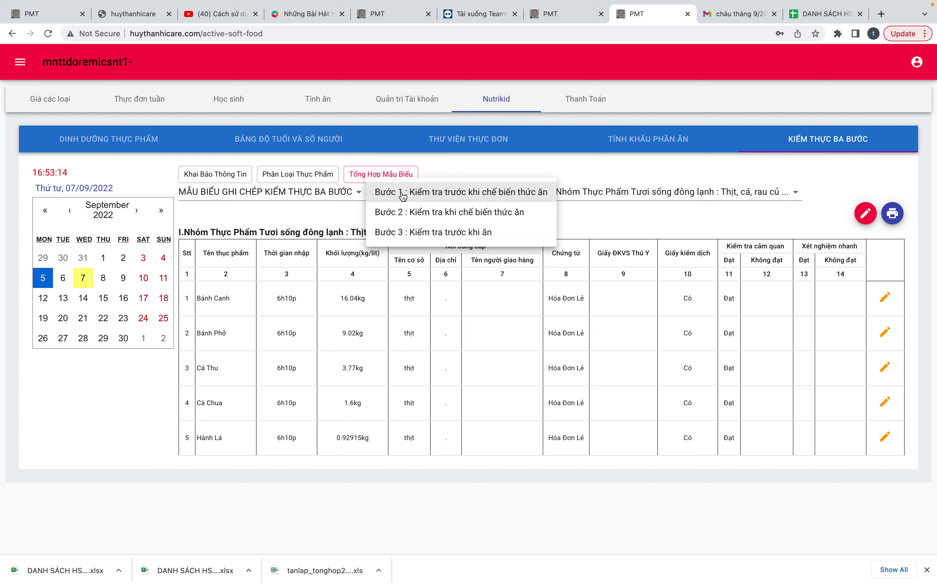
pyautogui.click(402, 210)
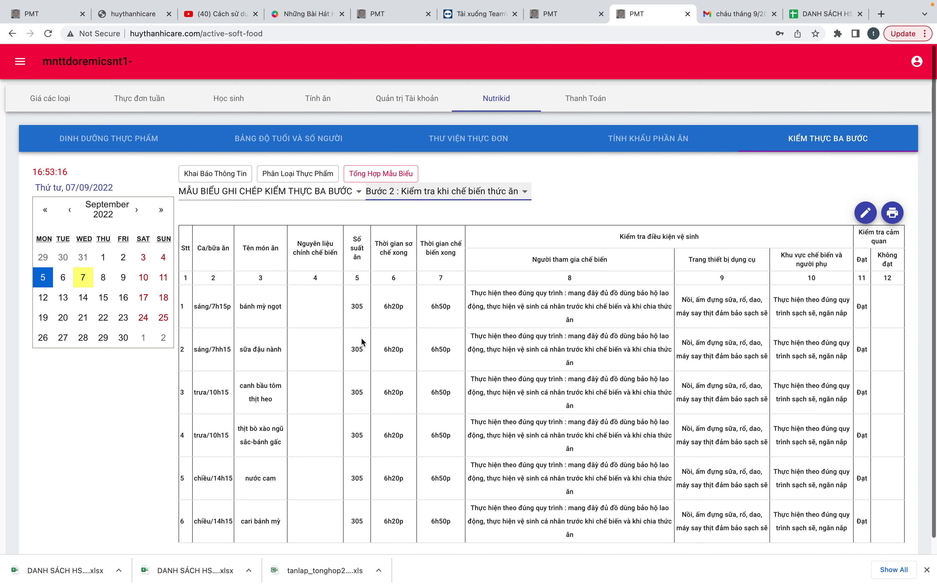
pyautogui.scroll(-1, 361, 338)
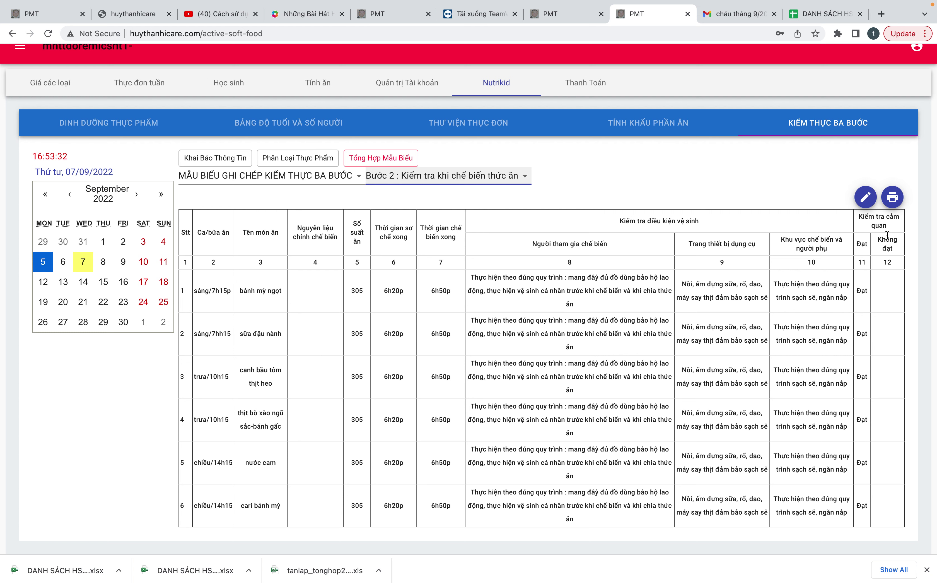
# - Add "hành lá" and "hạt tiêu" as the food group of the bánh mỳ ngọt dish in Bước 2, and save the entry
pyautogui.click(867, 204)
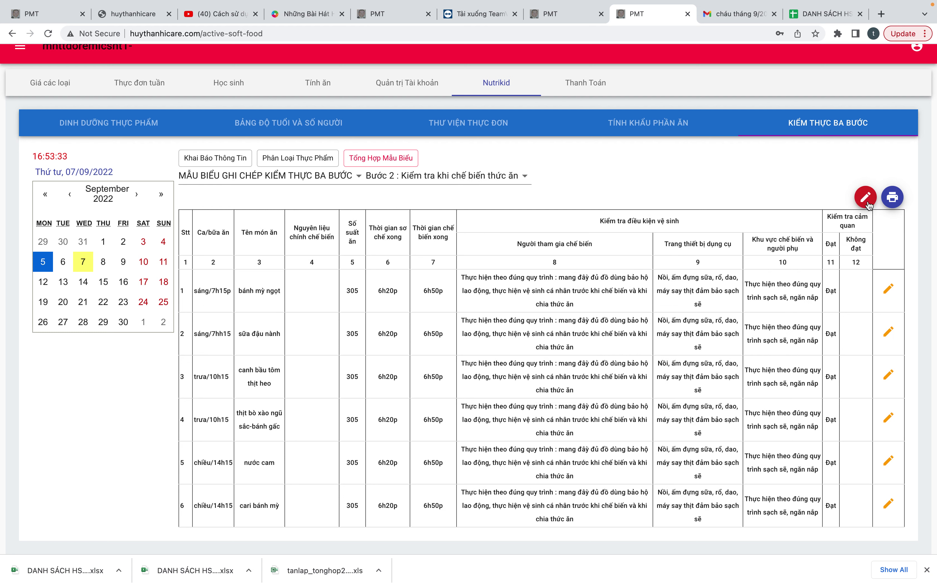
pyautogui.click(889, 288)
pyautogui.click(343, 173)
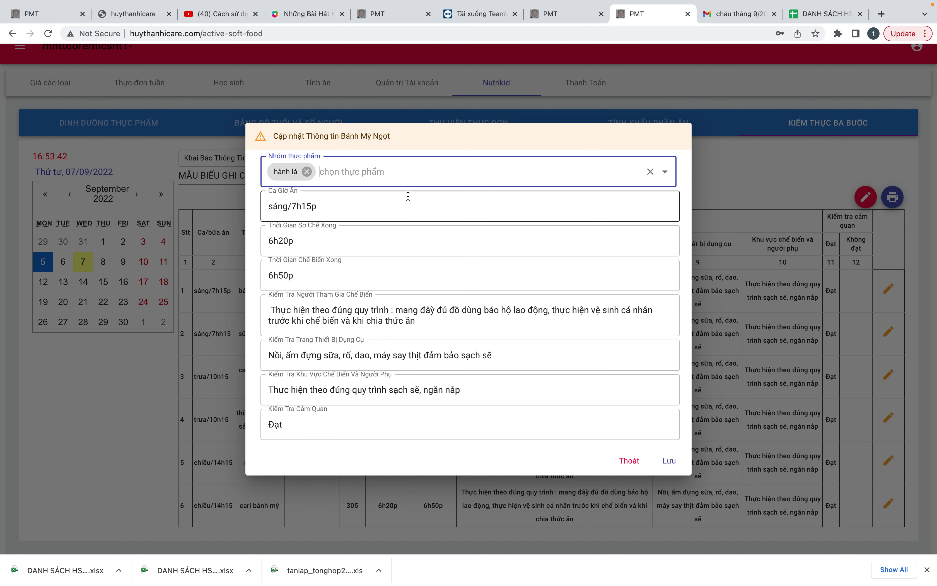
pyautogui.click(402, 171)
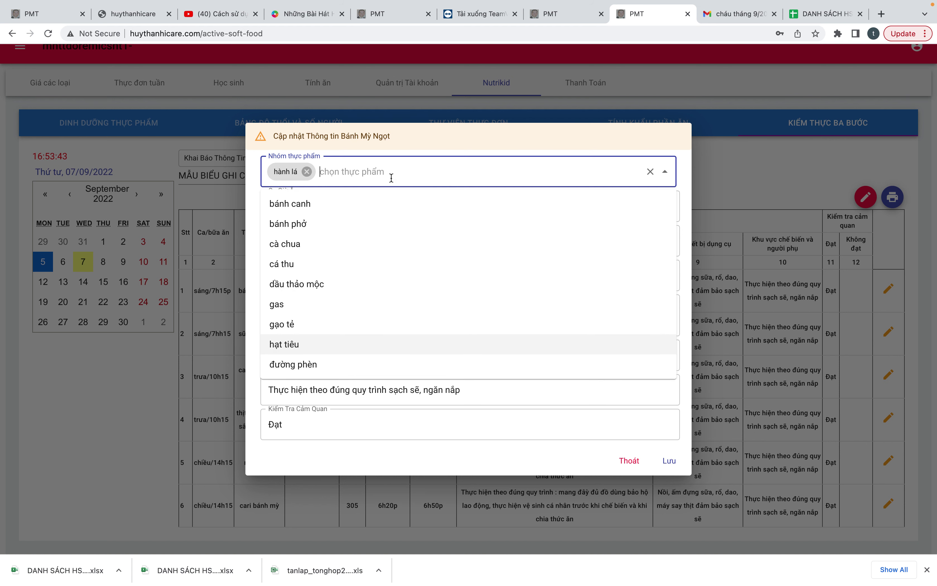
pyautogui.click(324, 345)
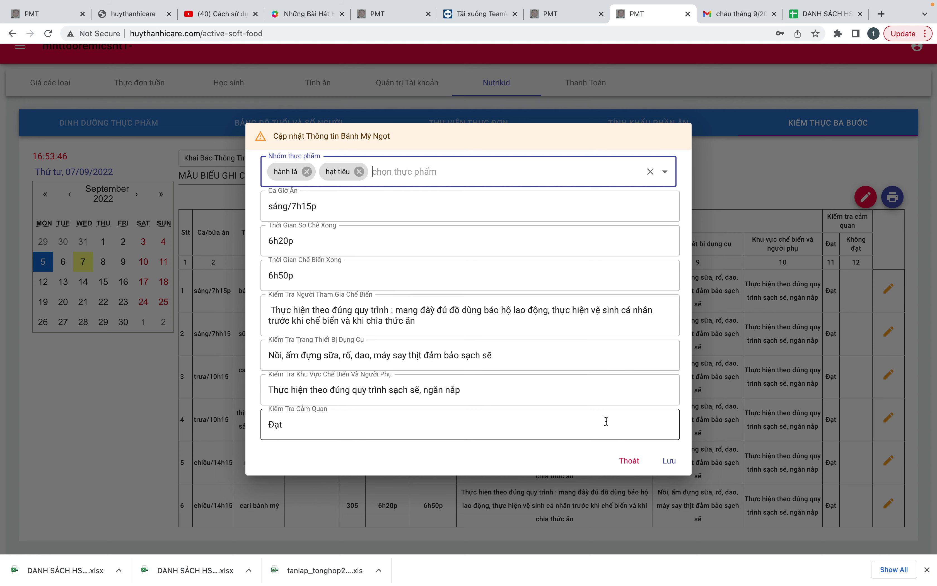
pyautogui.click(665, 462)
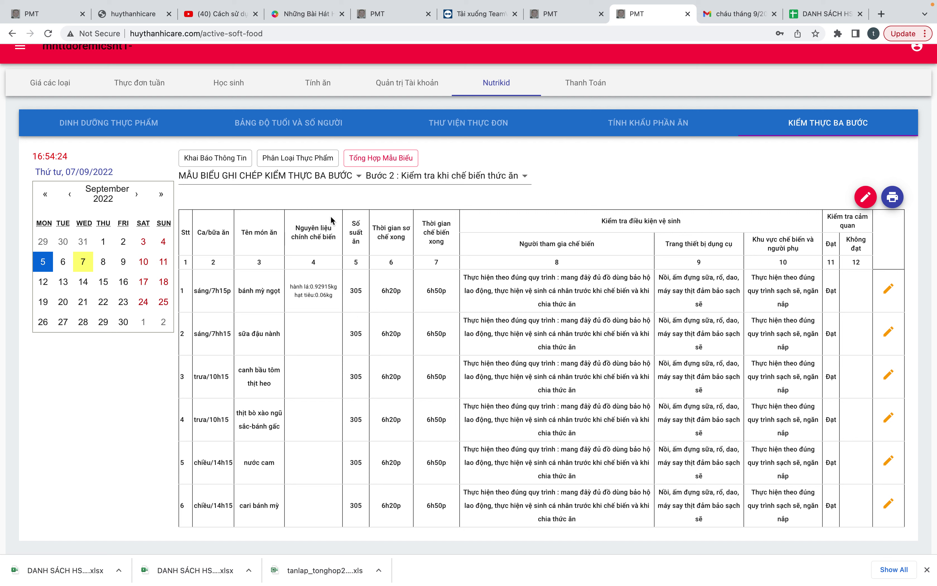
# - View the Bước 3 pre-meal inspection form, followed by the form Theo Dõi Lưu Mẫu Và Hủy Mẫu Thức Ăn
pyautogui.click(426, 179)
pyautogui.click(428, 196)
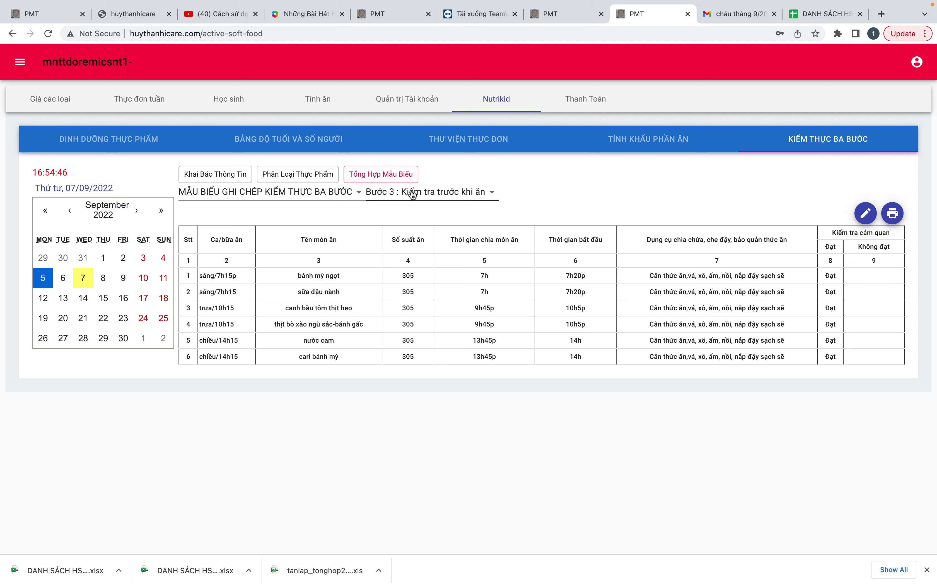
pyautogui.click(445, 194)
pyautogui.click(303, 191)
pyautogui.click(303, 191)
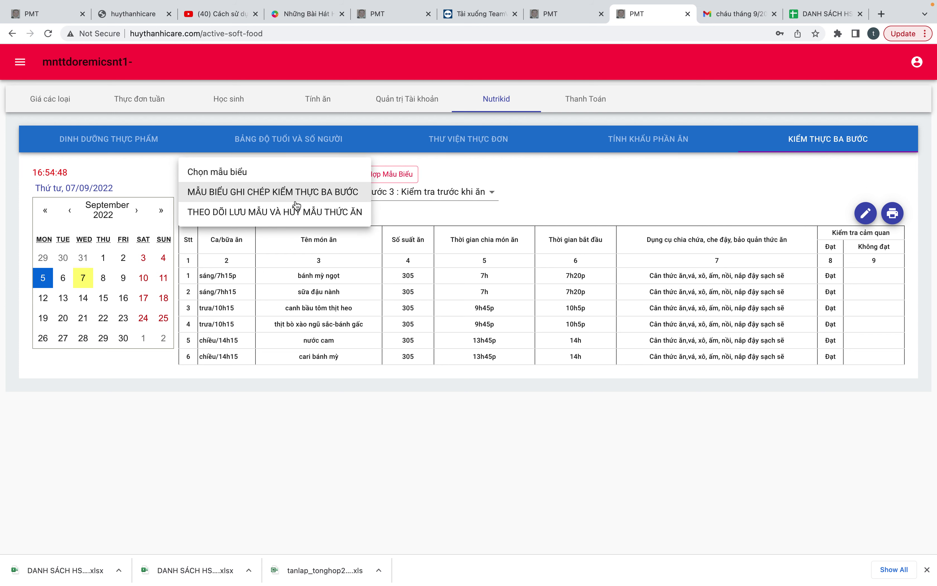
pyautogui.click(284, 218)
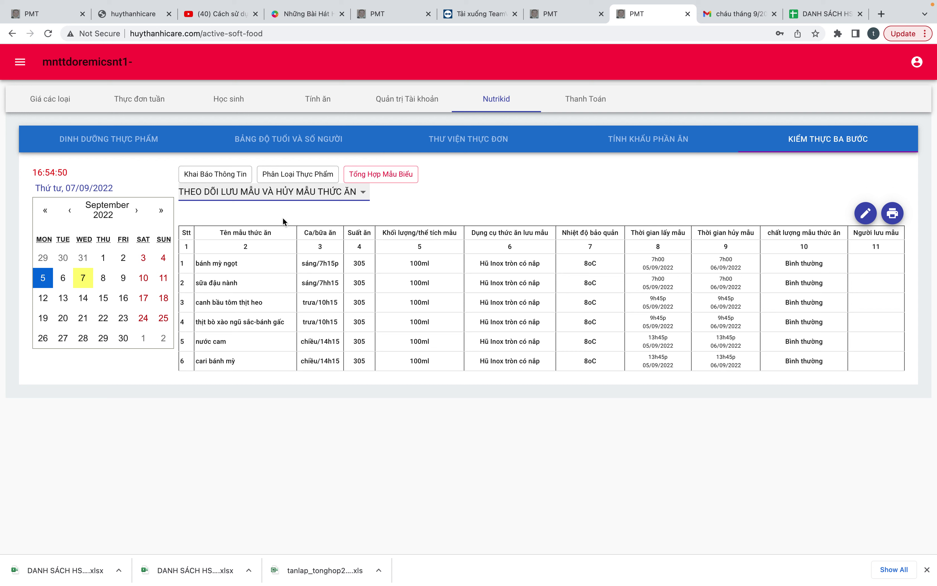